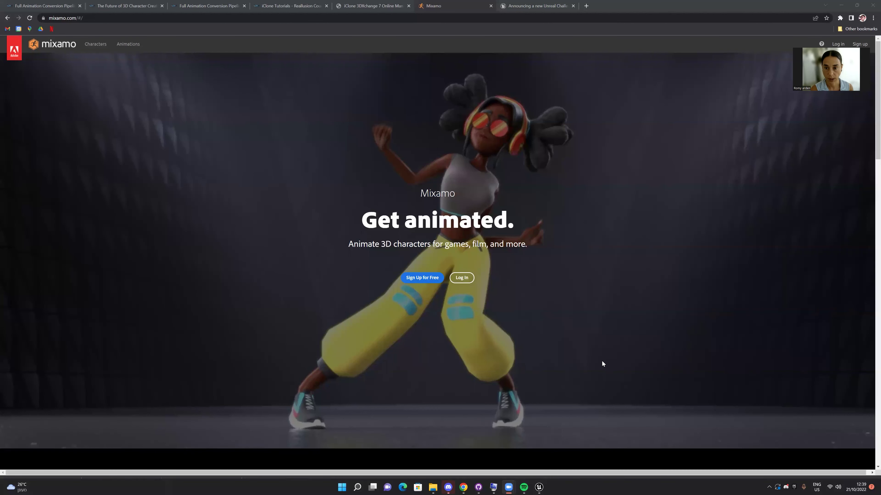
Step: Log in to Mixamo and browse the Characters library
{"action": "left_click", "coordinate": [167, 112]}
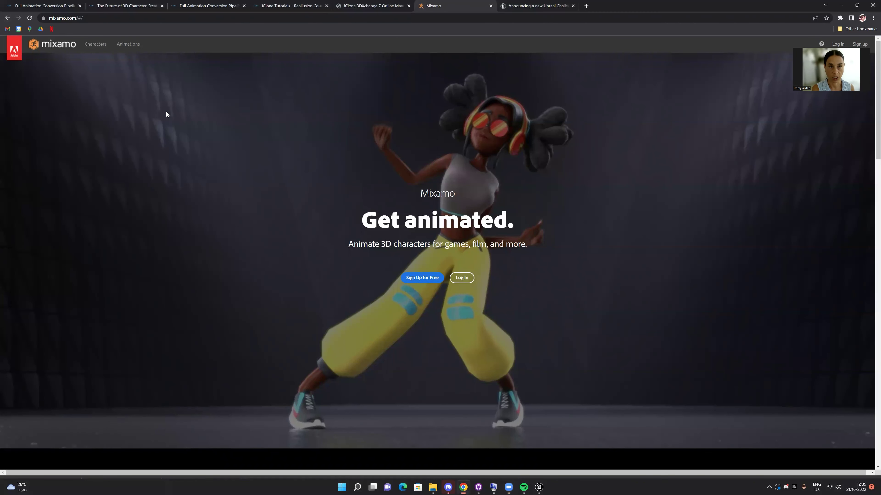
{"action": "left_click", "coordinate": [105, 15]}
{"action": "key", "text": "Return"}
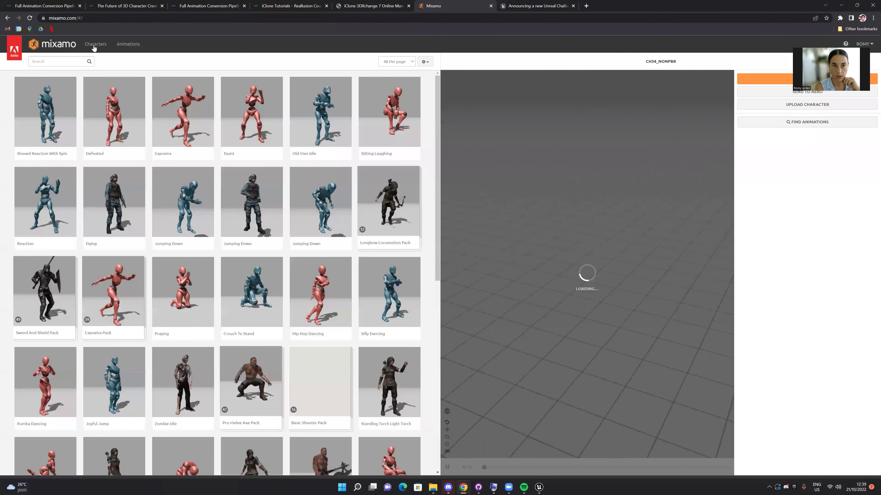
{"action": "left_click", "coordinate": [95, 44]}
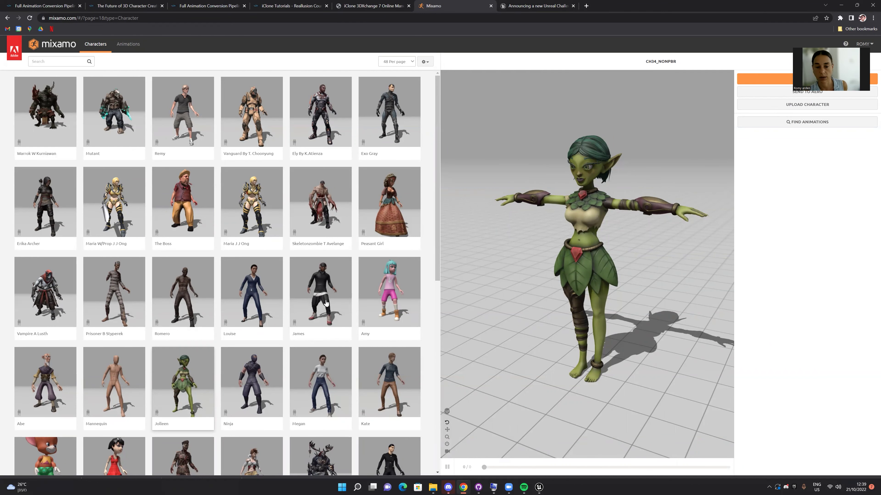
Step: Download Jolleen as FBX Binary in T-pose, then show the Animations library
{"action": "scroll", "coordinate": [206, 390], "scroll_direction": "down", "scroll_amount": 1}
{"action": "scroll", "coordinate": [206, 390], "scroll_direction": "down", "scroll_amount": 1}
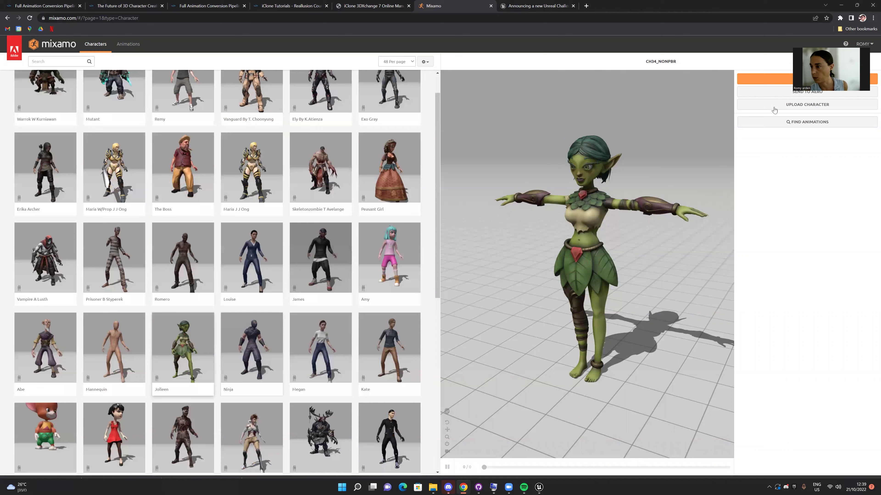
{"action": "left_click", "coordinate": [766, 80]}
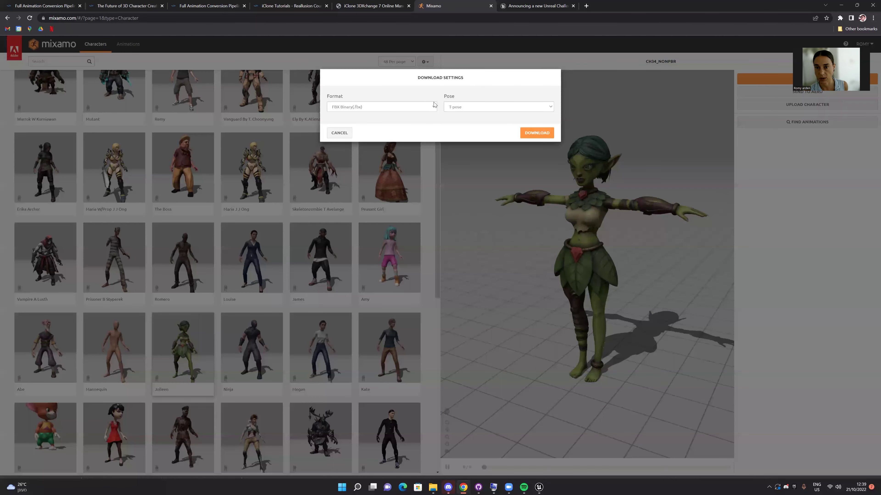
{"action": "left_click", "coordinate": [528, 132]}
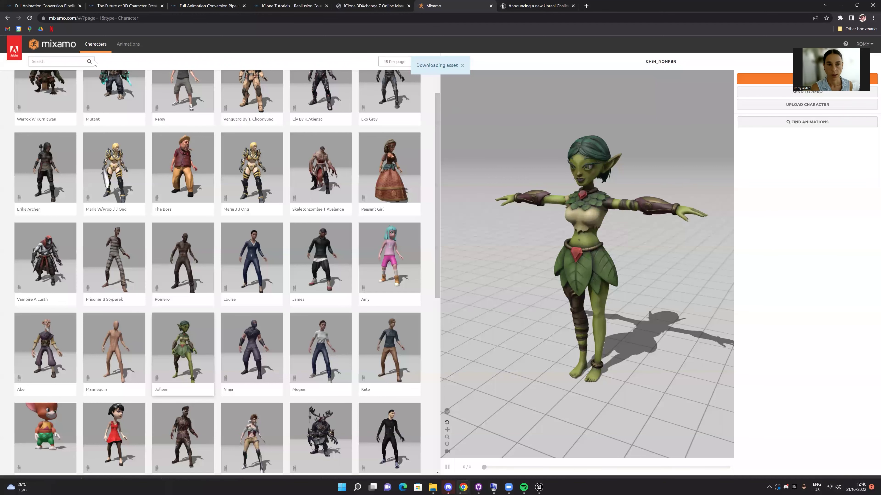
{"action": "left_click", "coordinate": [132, 49]}
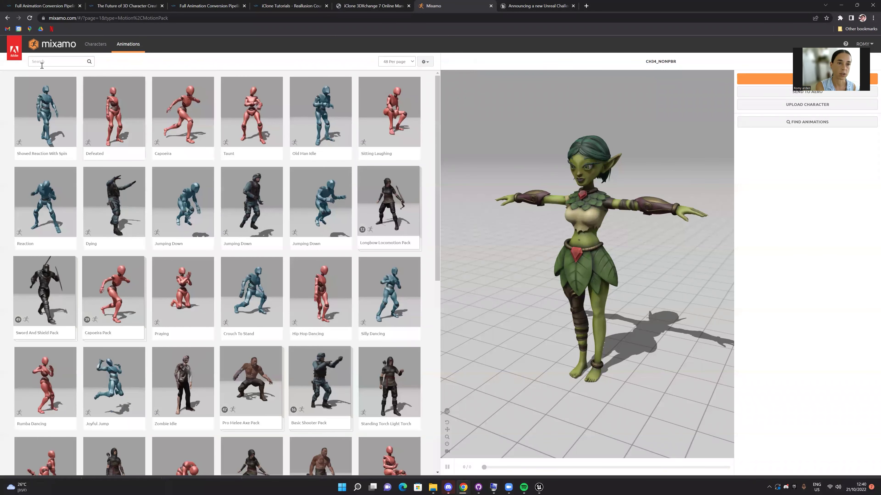
Step: Search for 'idle' and preview the second Idle animation on the character
{"action": "left_click", "coordinate": [42, 65]}
{"action": "type", "text": "id"}
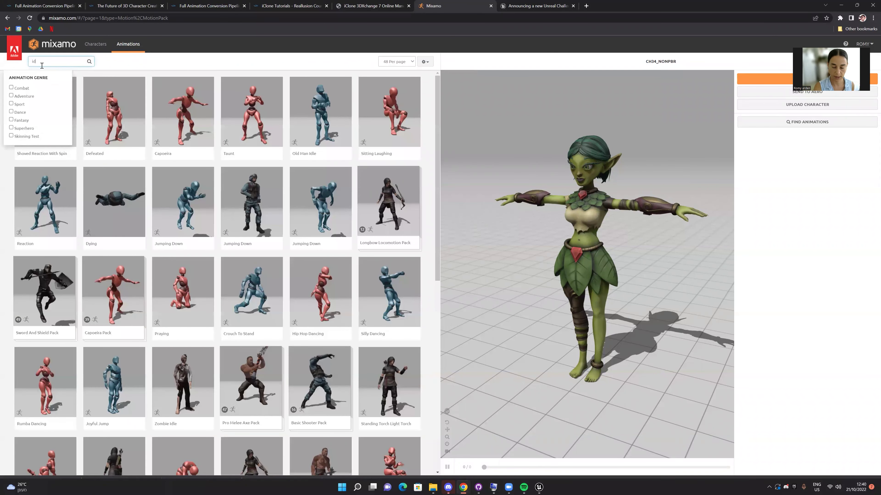
{"action": "type", "text": "le"}
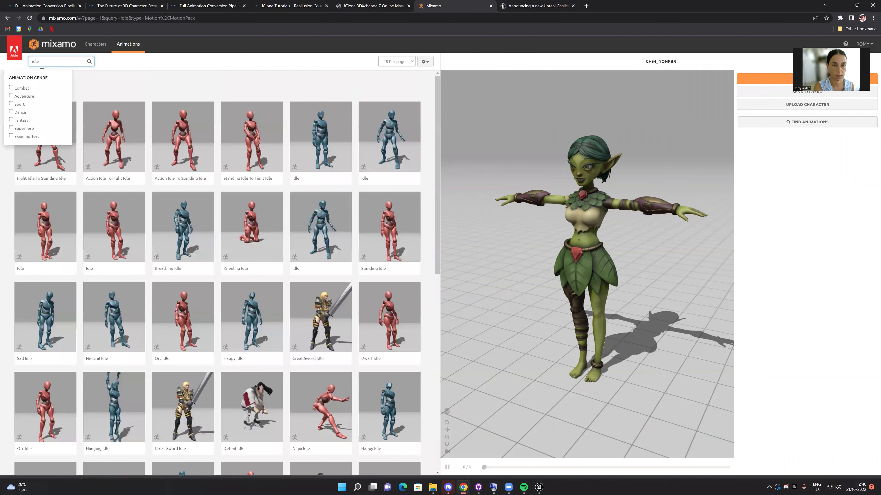
{"action": "key", "text": "Return"}
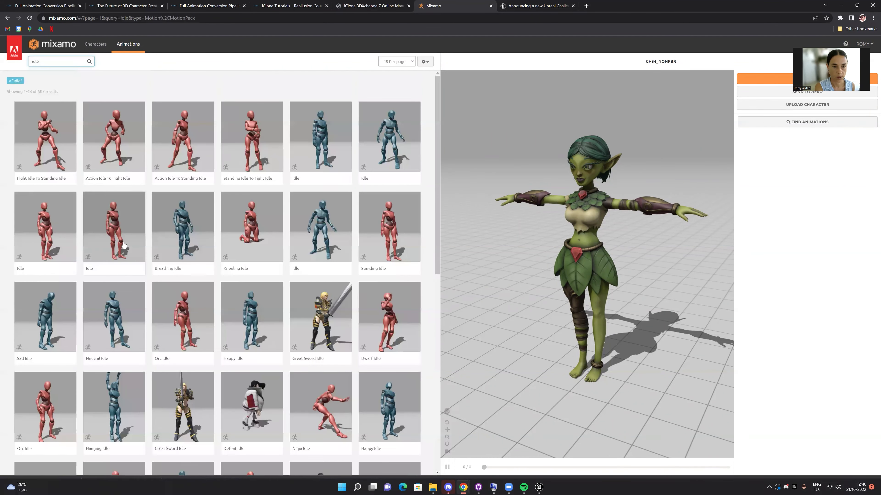
{"action": "left_click", "coordinate": [31, 244]}
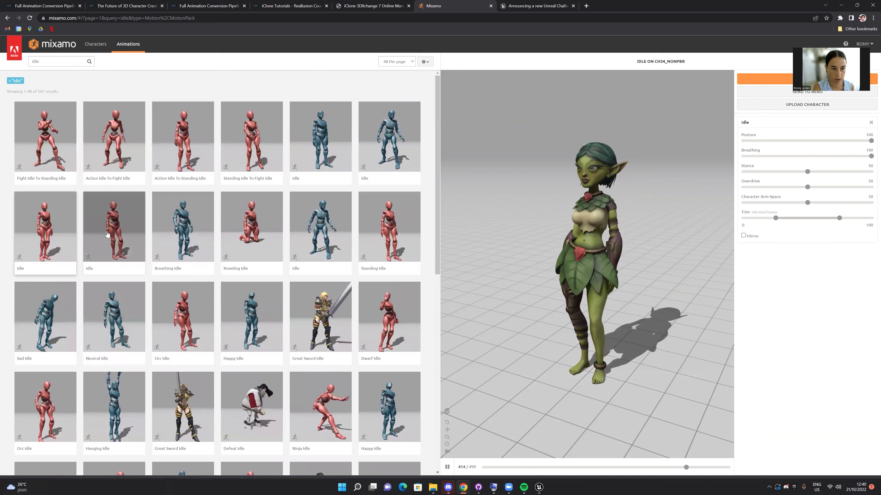
{"action": "left_click", "coordinate": [102, 244]}
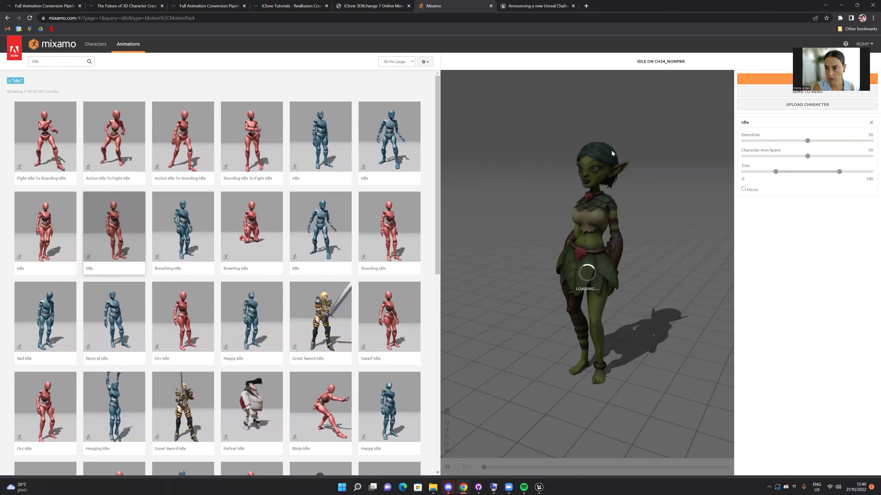
Step: Download the Idle animation as FBX without skin at 60 fps
{"action": "left_click", "coordinate": [754, 79]}
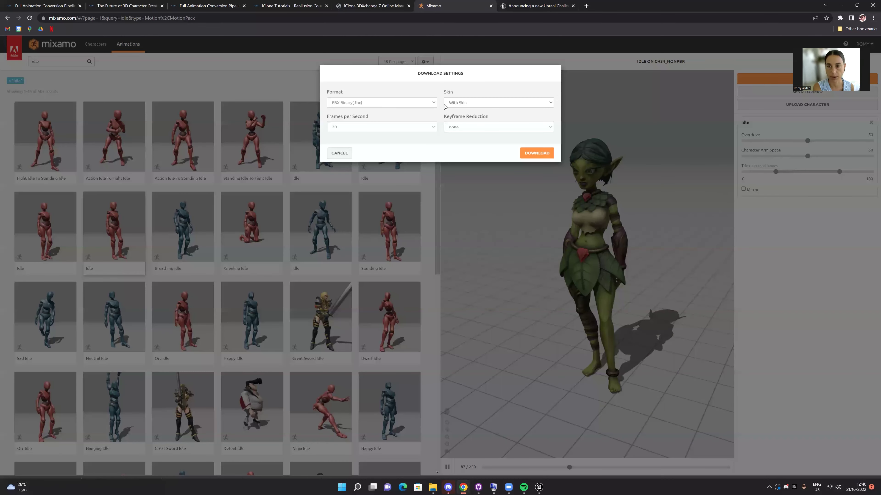
{"action": "left_click", "coordinate": [463, 106]}
{"action": "left_click", "coordinate": [466, 122]}
{"action": "left_click", "coordinate": [354, 132]}
{"action": "left_click", "coordinate": [354, 145]}
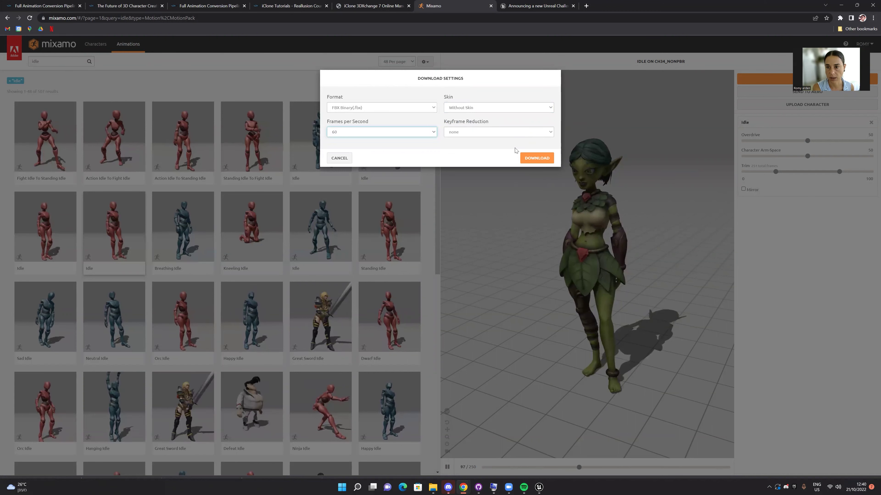
{"action": "left_click", "coordinate": [530, 158]}
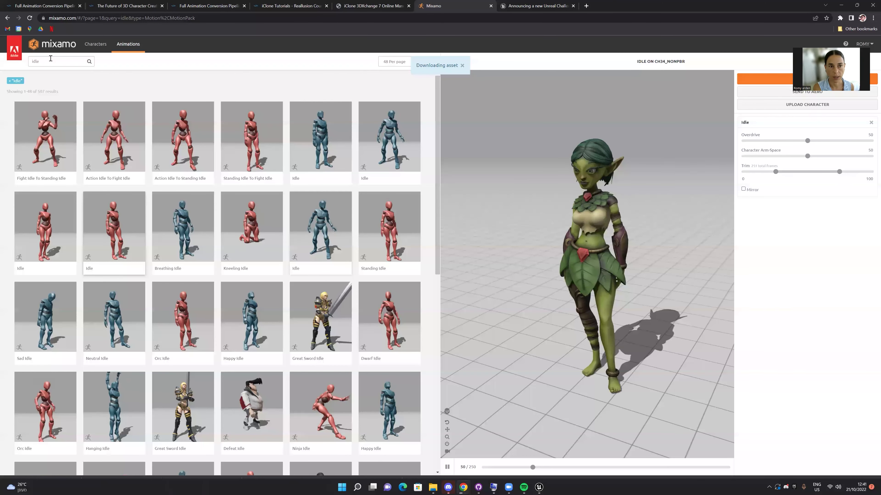
{"action": "left_click", "coordinate": [51, 58]}
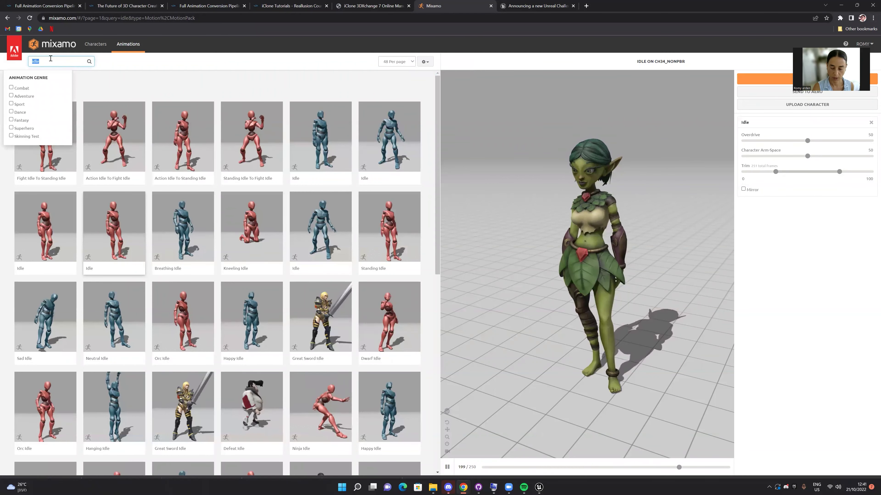
Step: Search 'walk' and download a Walking animation In Place, without skin at 60 fps
{"action": "type", "text": "walk"}
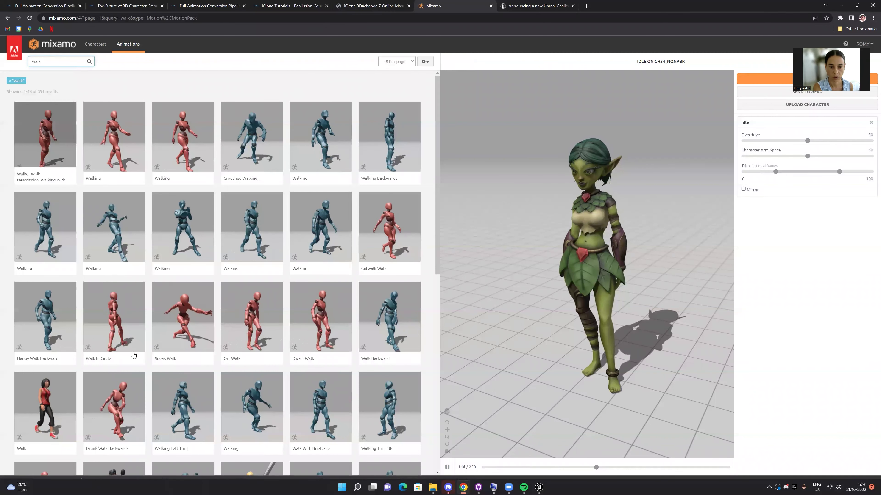
{"action": "left_click", "coordinate": [116, 331]}
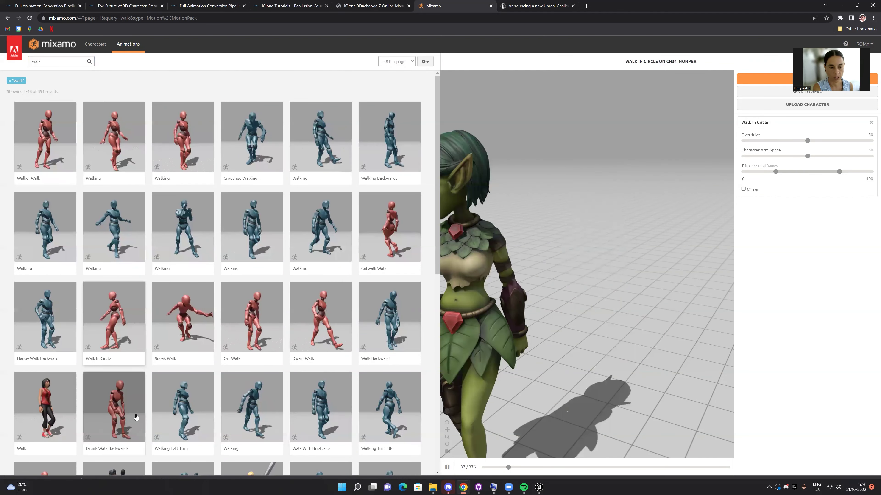
{"action": "left_click", "coordinate": [197, 152]}
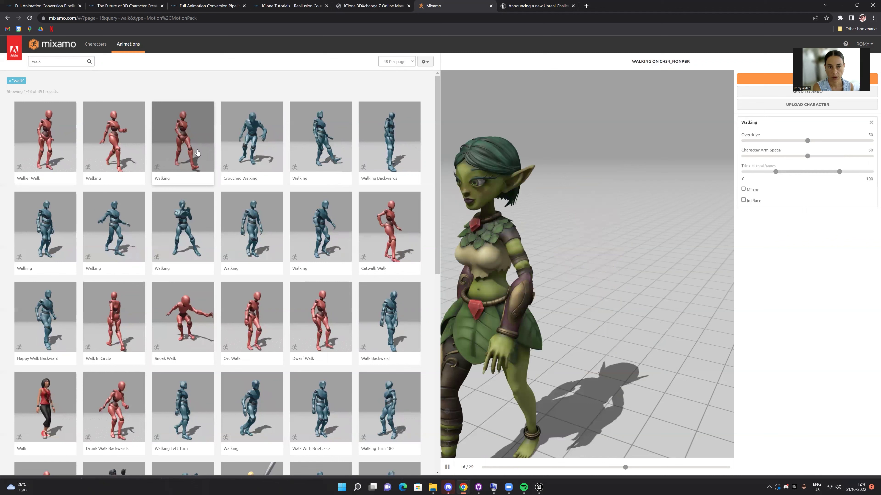
{"action": "left_click", "coordinate": [130, 136]}
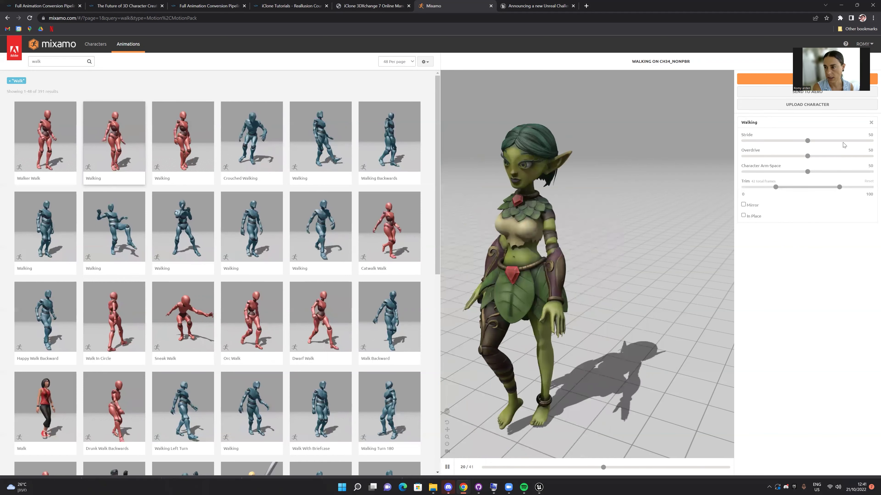
{"action": "left_click", "coordinate": [744, 217]}
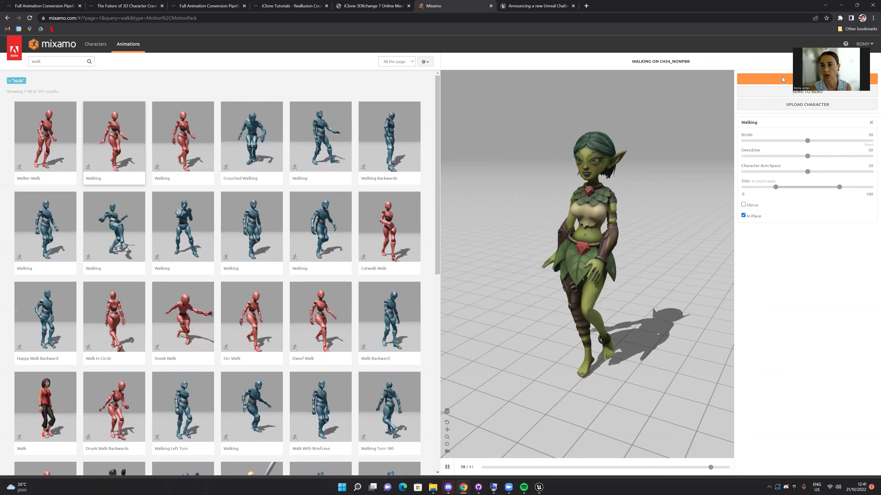
{"action": "left_click", "coordinate": [746, 80]}
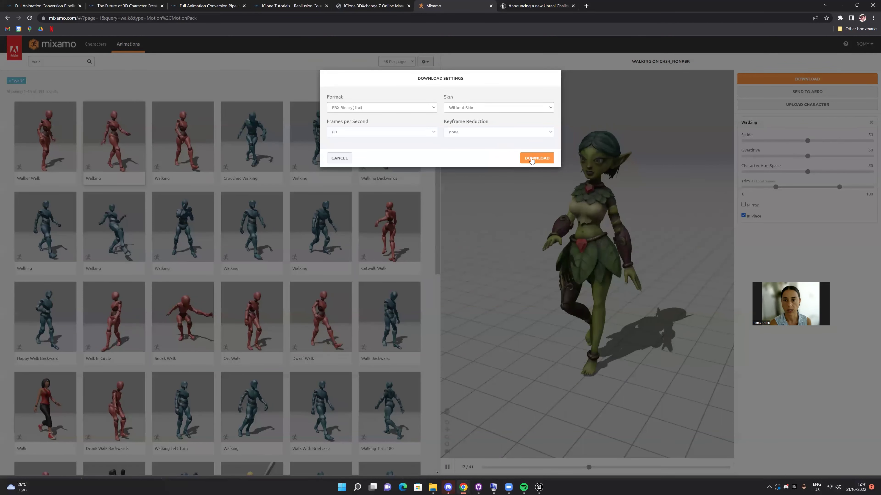
{"action": "left_click", "coordinate": [532, 160]}
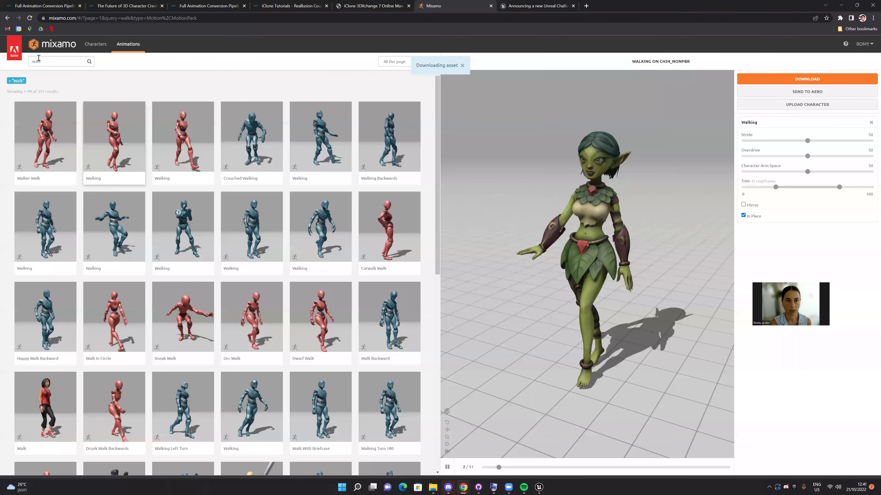
Step: Search 'run' and download Drunk Run Forward In Place, without skin at 60 fps
{"action": "double_click", "coordinate": [38, 58]}
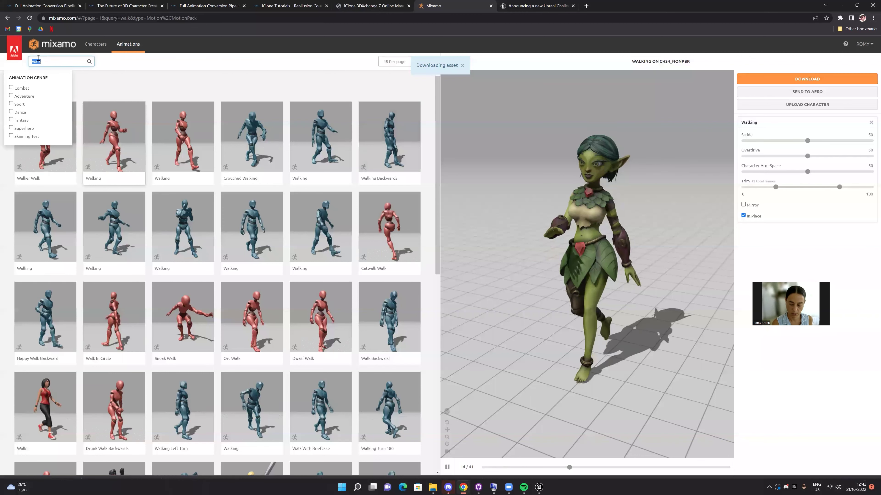
{"action": "type", "text": "run"}
{"action": "key", "text": "Return"}
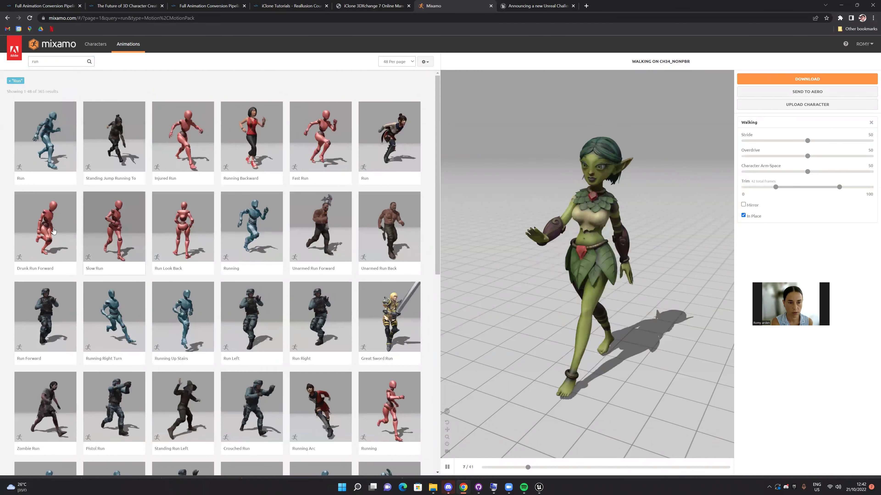
{"action": "left_click", "coordinate": [53, 231]}
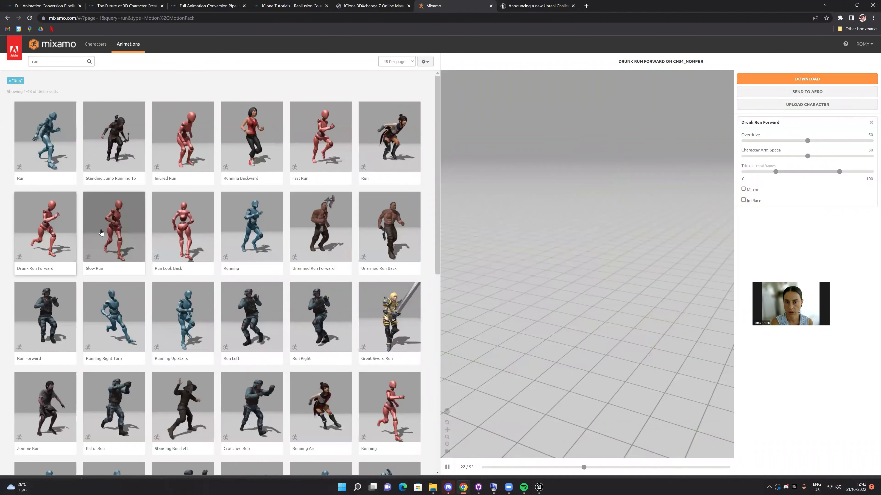
{"action": "left_click", "coordinate": [743, 200]}
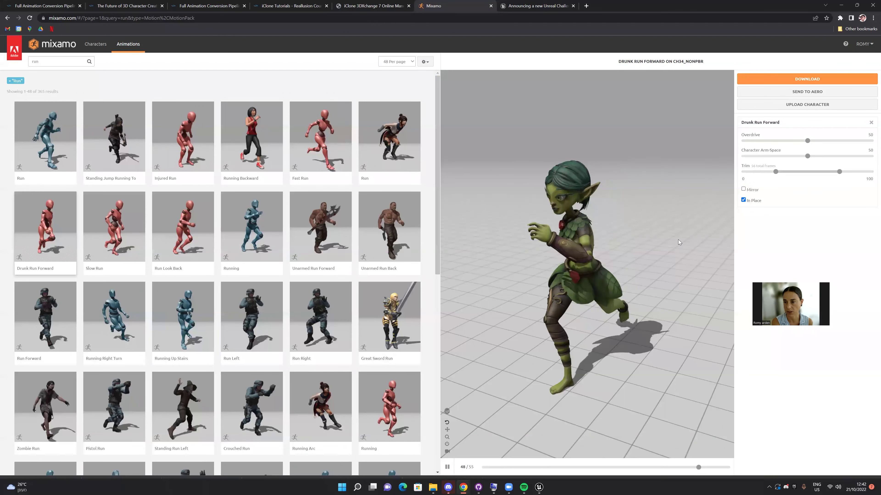
{"action": "left_click", "coordinate": [785, 80]}
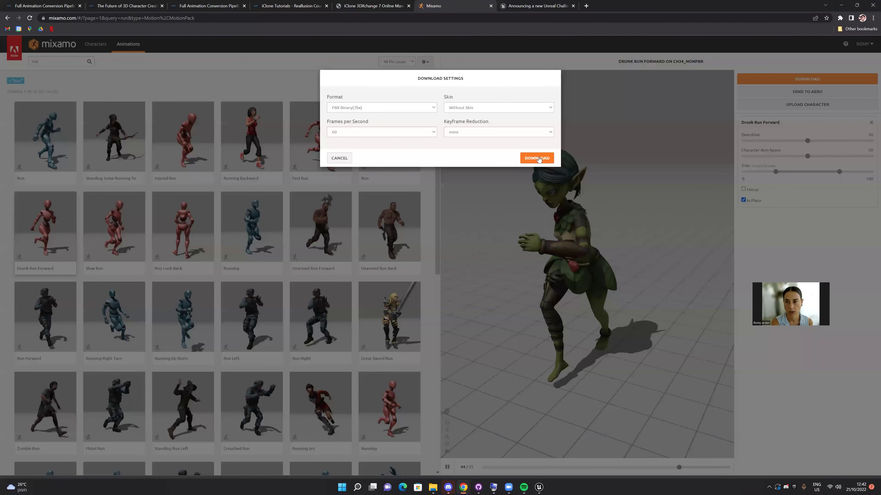
{"action": "left_click", "coordinate": [538, 160]}
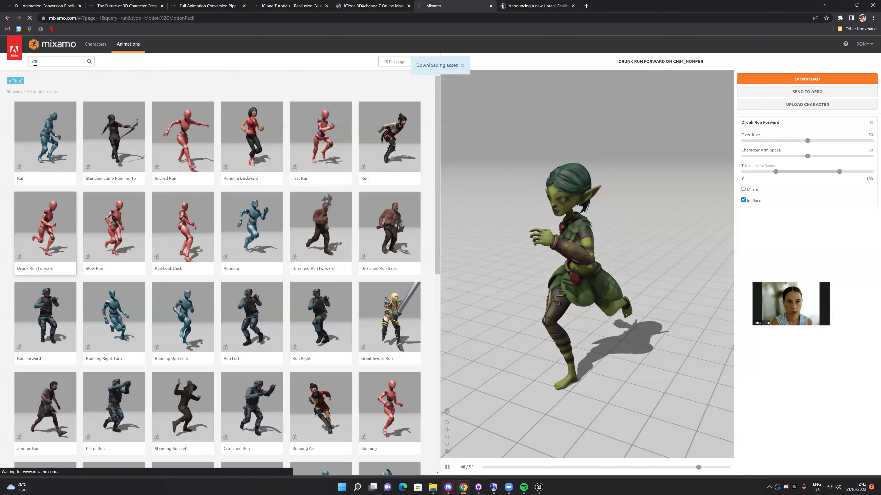
{"action": "left_click", "coordinate": [35, 63]}
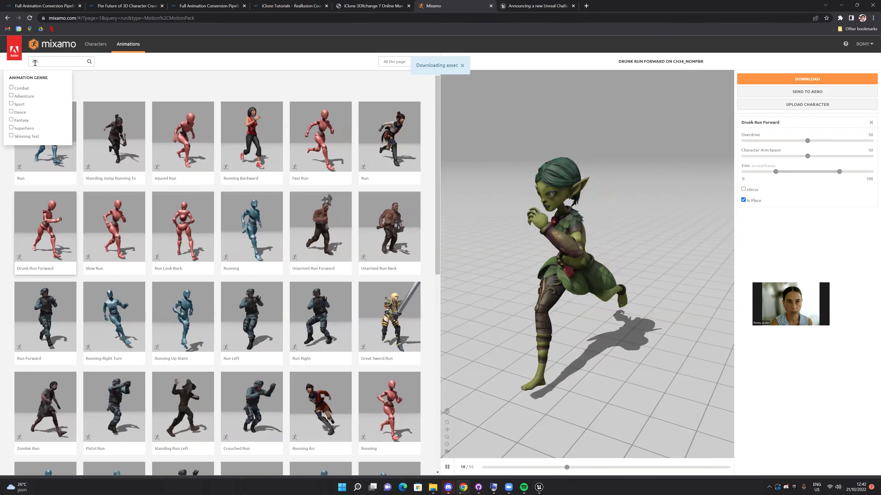
Step: Search 'jump' and download the Jump animation set to In Place
{"action": "double_click", "coordinate": [35, 63]}
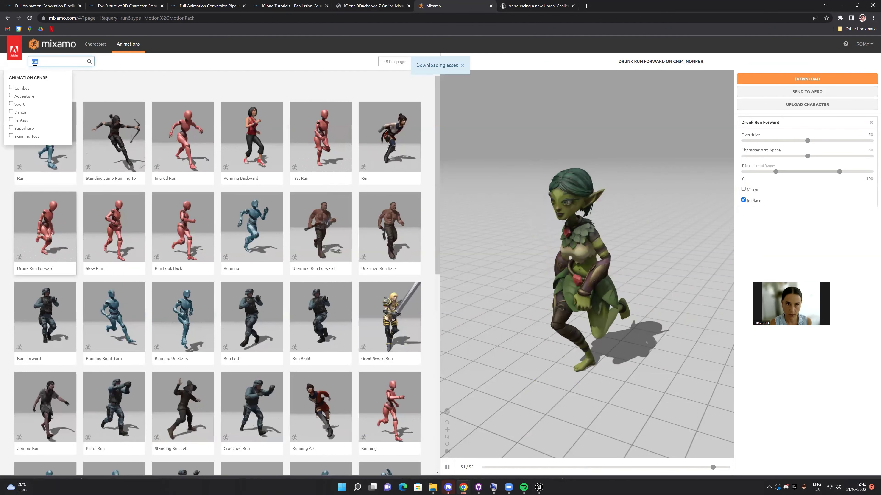
{"action": "type", "text": "jump"}
{"action": "key", "text": "Return"}
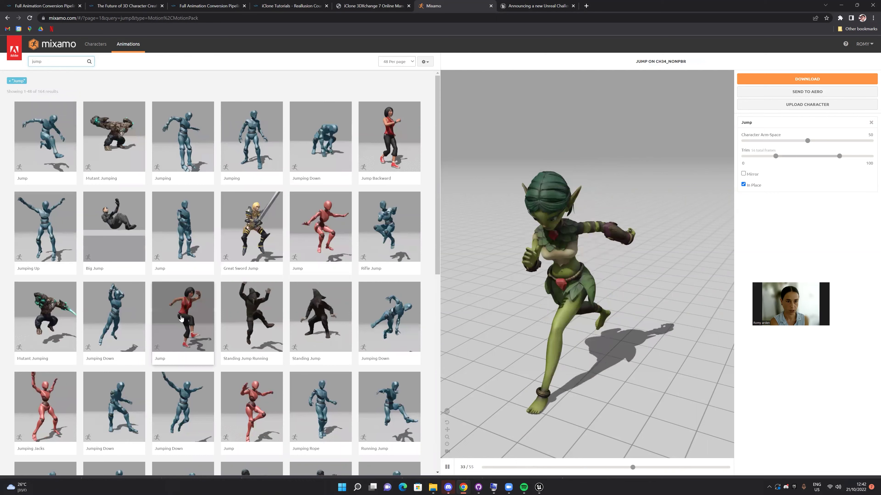
{"action": "left_click", "coordinate": [181, 319]}
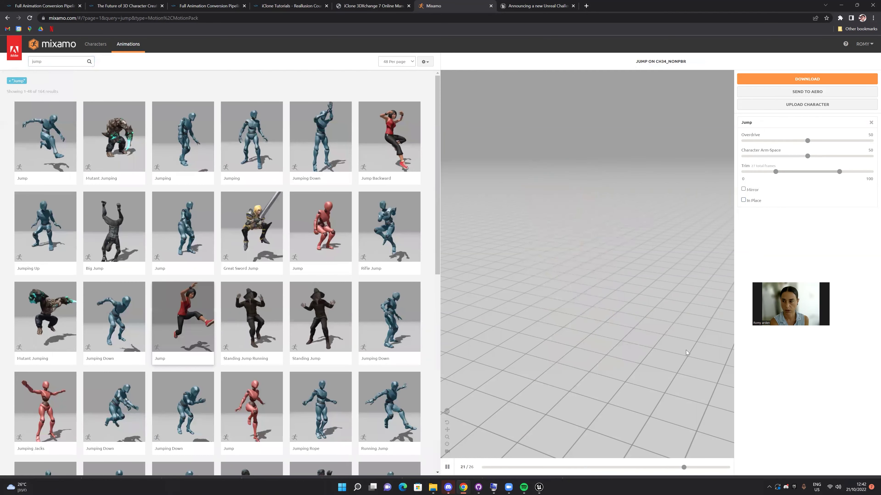
{"action": "left_click", "coordinate": [743, 200]}
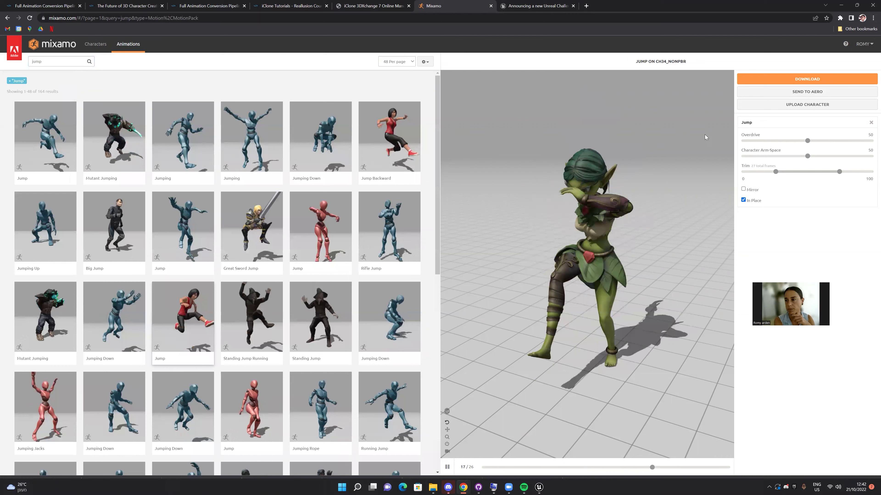
{"action": "left_click", "coordinate": [810, 79]}
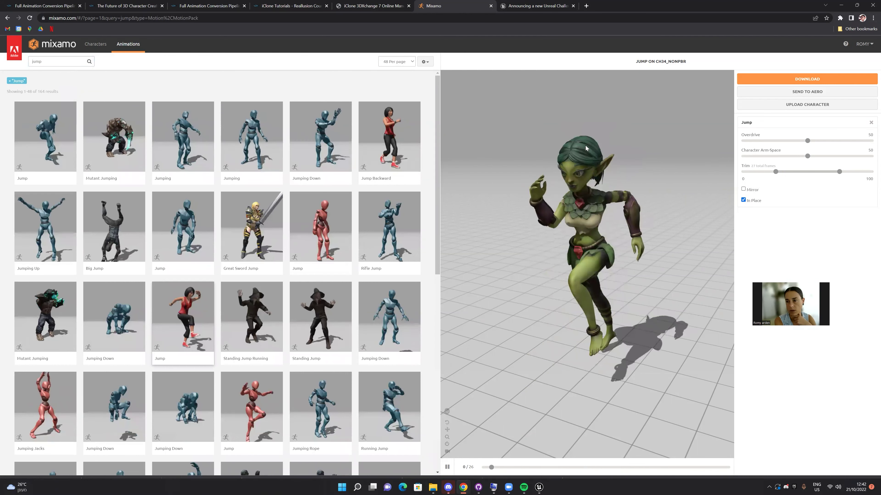
{"action": "left_click", "coordinate": [551, 158]}
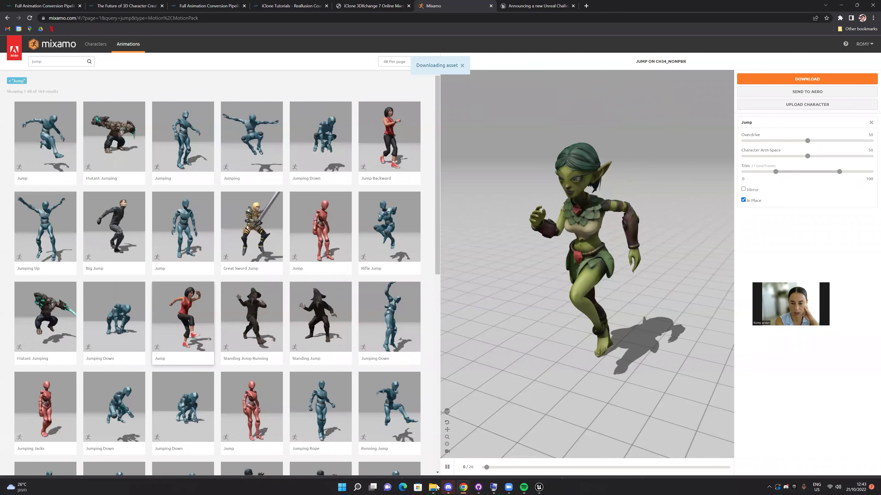
{"action": "mouse_move", "coordinate": [433, 486]}
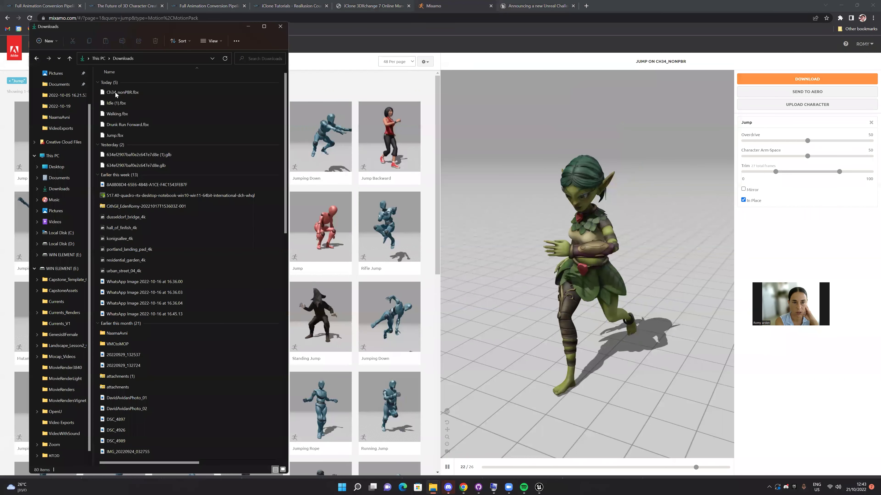
Step: Rename the downloaded Ch34_nonPBR character file to Joleen.fbx
{"action": "left_click", "coordinate": [115, 93]}
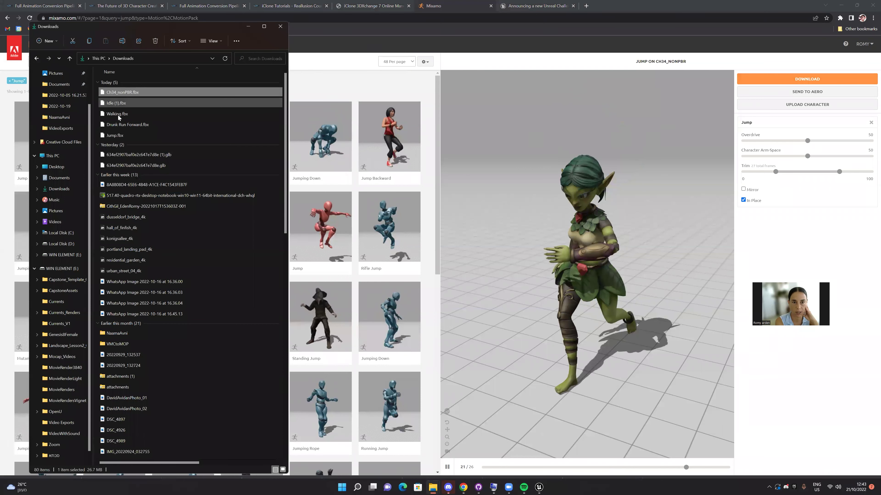
{"action": "left_click", "coordinate": [118, 115]}
{"action": "left_click", "coordinate": [119, 124]}
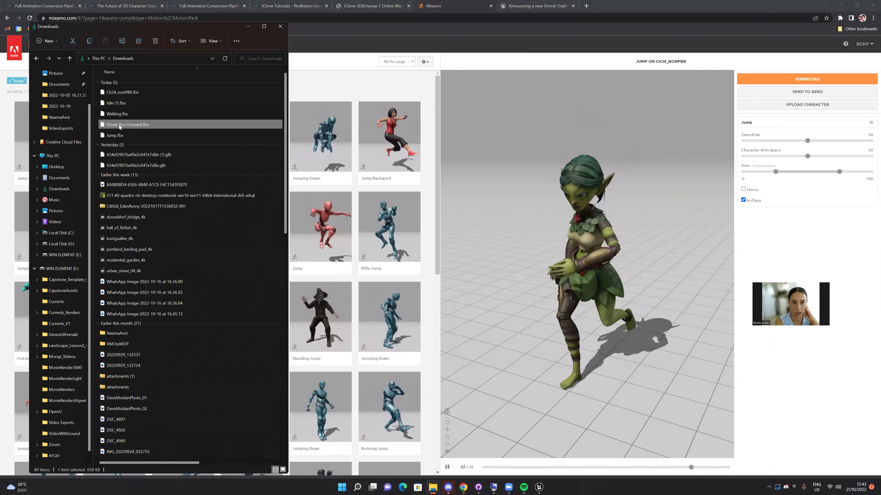
{"action": "left_click", "coordinate": [116, 137]}
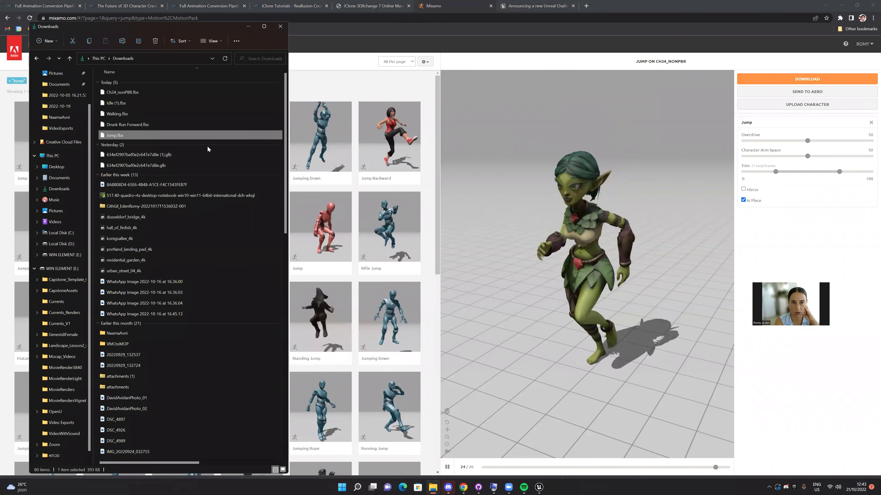
{"action": "right_click", "coordinate": [116, 93]}
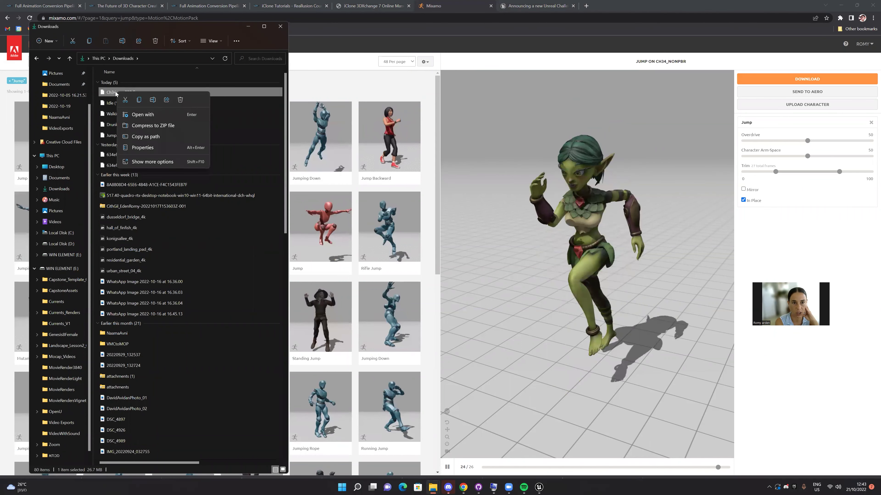
{"action": "left_click", "coordinate": [116, 93]}
{"action": "left_click", "coordinate": [116, 92]}
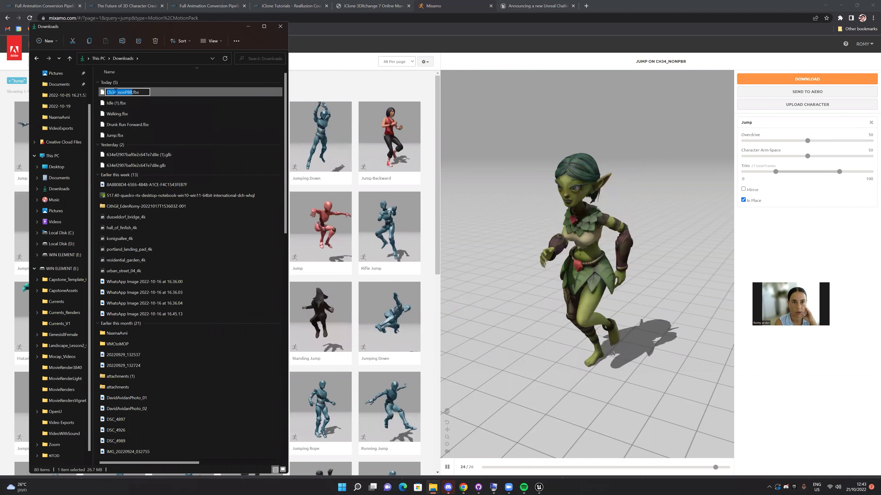
{"action": "type", "text": "Jo"}
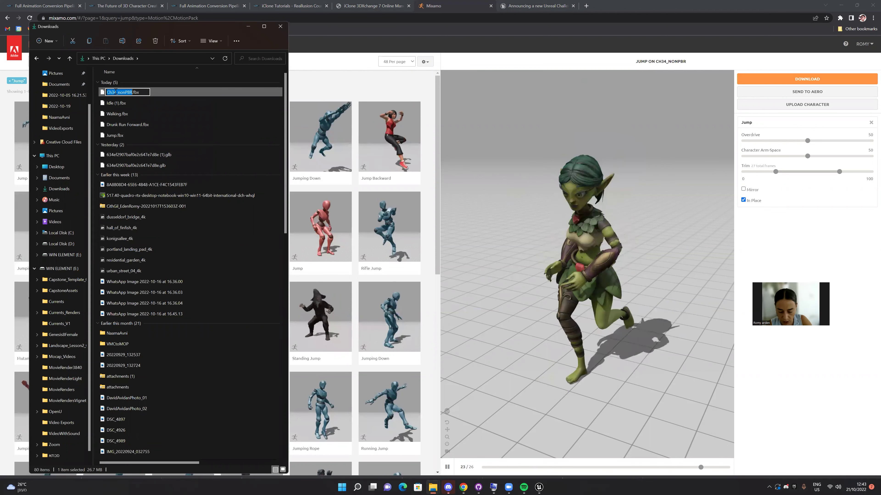
{"action": "type", "text": "leen"}
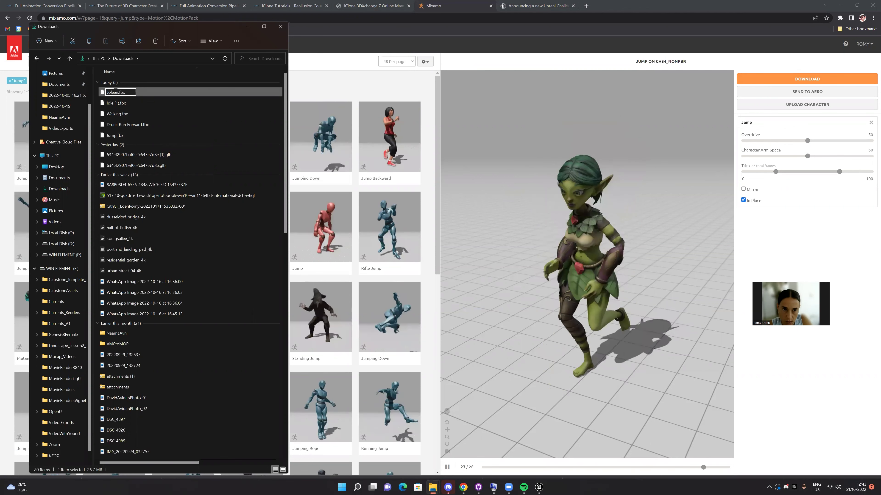
{"action": "key", "text": "Return"}
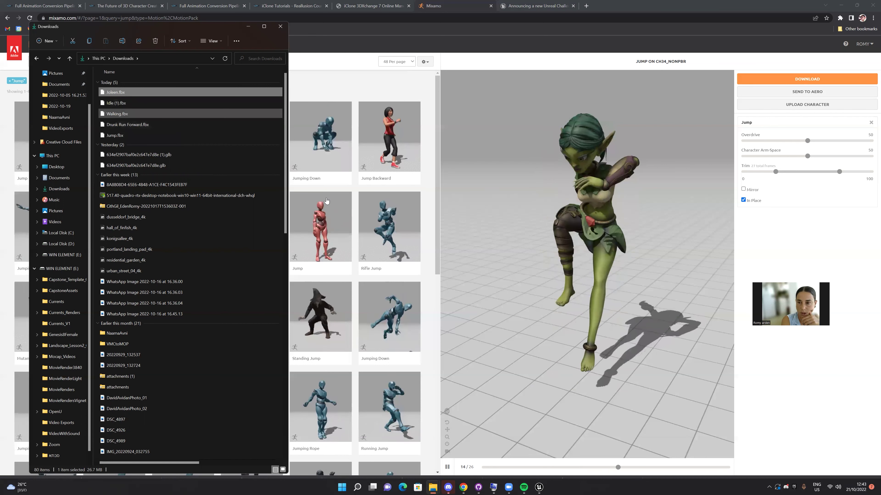
Step: Rename the Idle and Walking files to JoleenIdle.fbx and JoleenWalking.fbx
{"action": "left_click", "coordinate": [111, 102]}
{"action": "left_click", "coordinate": [113, 92]}
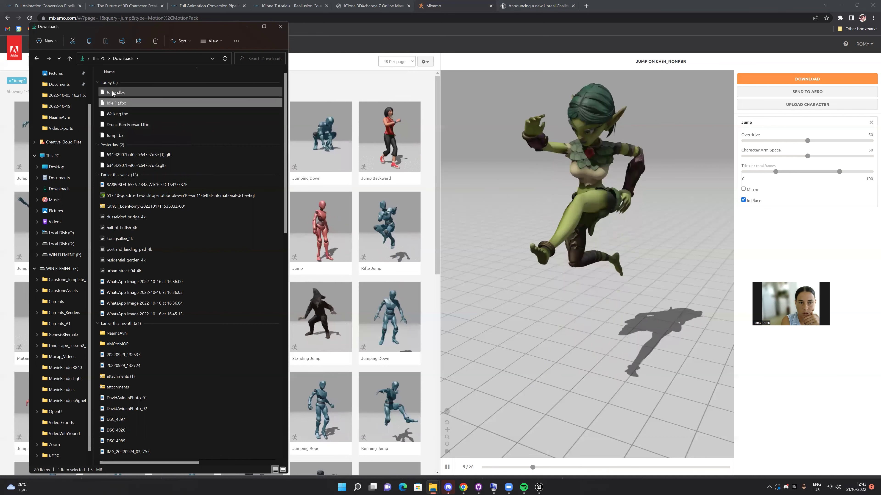
{"action": "left_click", "coordinate": [112, 92]}
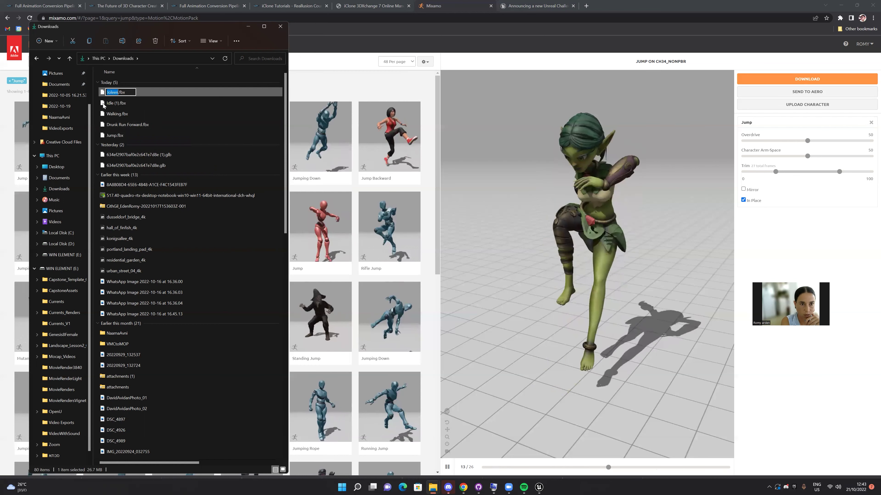
{"action": "left_click", "coordinate": [114, 104]}
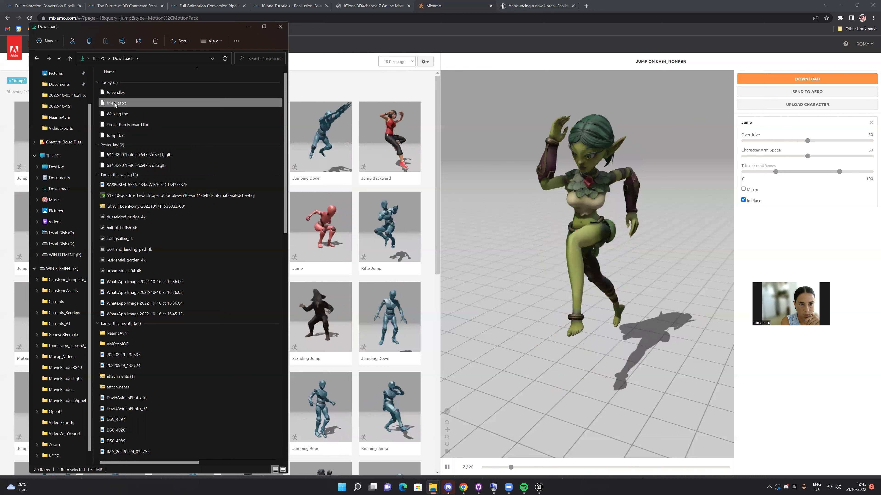
{"action": "left_click", "coordinate": [115, 102]}
{"action": "type", "text": "Joleen"}
{"action": "type", "text": "Idle"}
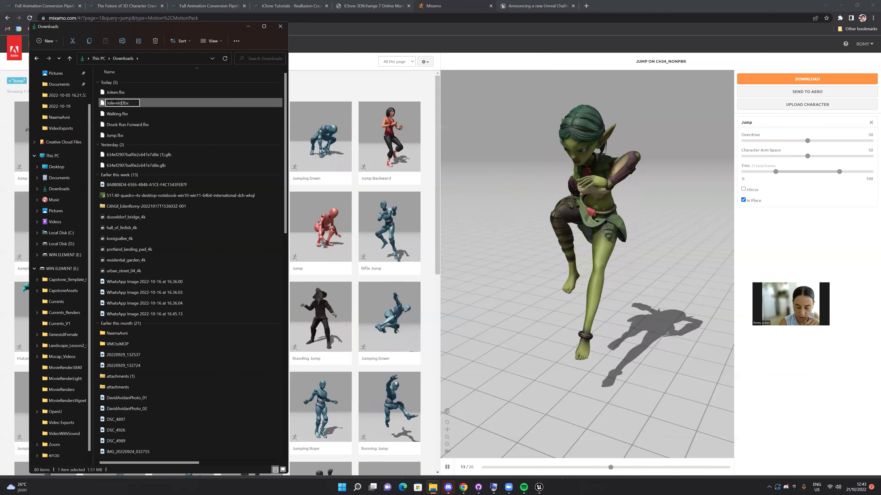
{"action": "key", "text": "Return"}
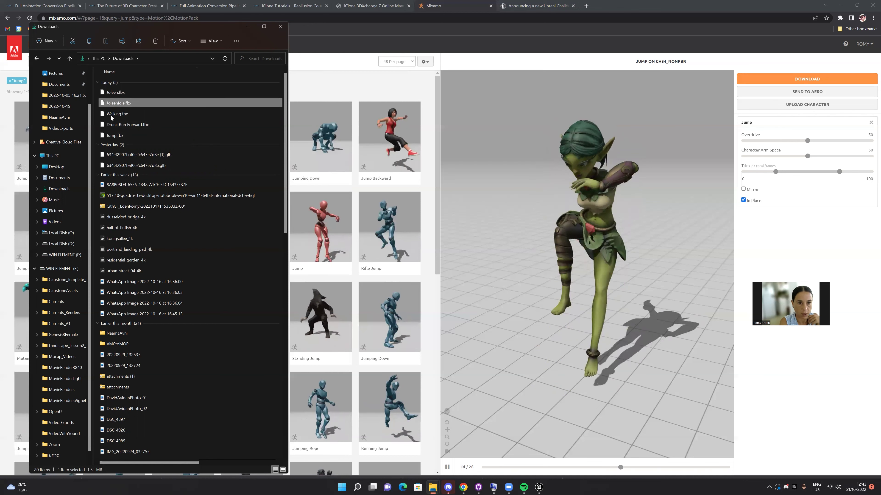
{"action": "left_click", "coordinate": [111, 115]}
{"action": "left_click", "coordinate": [111, 115]}
{"action": "left_click", "coordinate": [111, 116]}
{"action": "type", "text": "Joleen"}
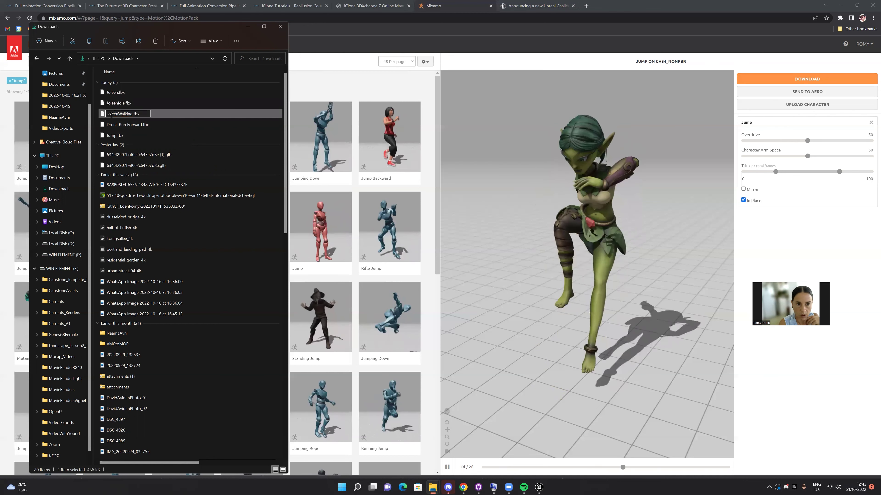
{"action": "key", "text": "Return"}
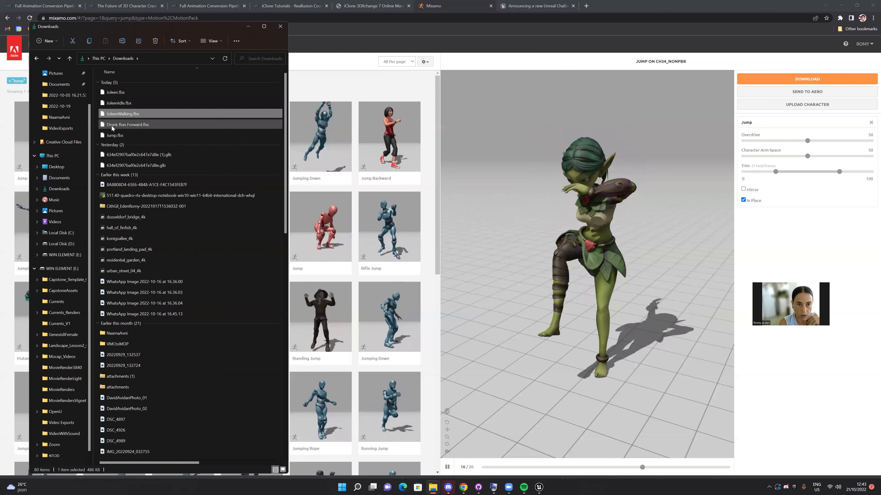
Step: Rename the run and jump files to JoleenRun.fbx and JoleenJump.fbx
{"action": "left_click", "coordinate": [112, 125]}
{"action": "left_click", "coordinate": [112, 126]}
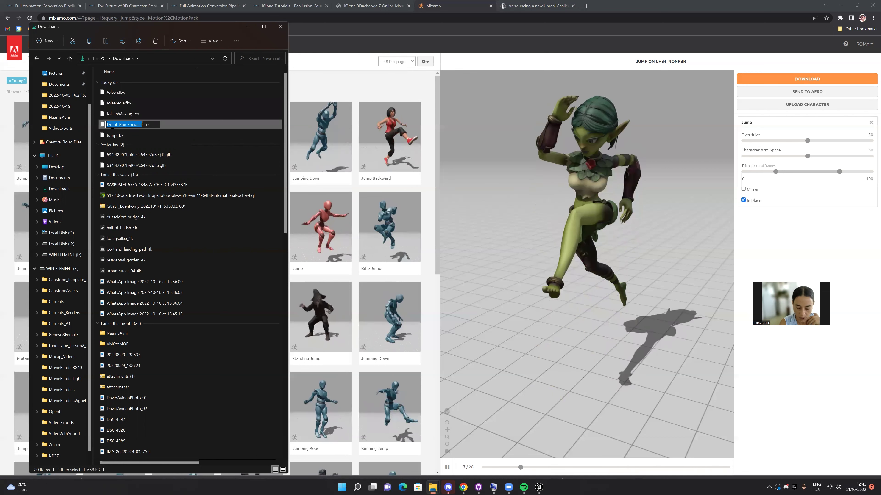
{"action": "type", "text": "Joleen"}
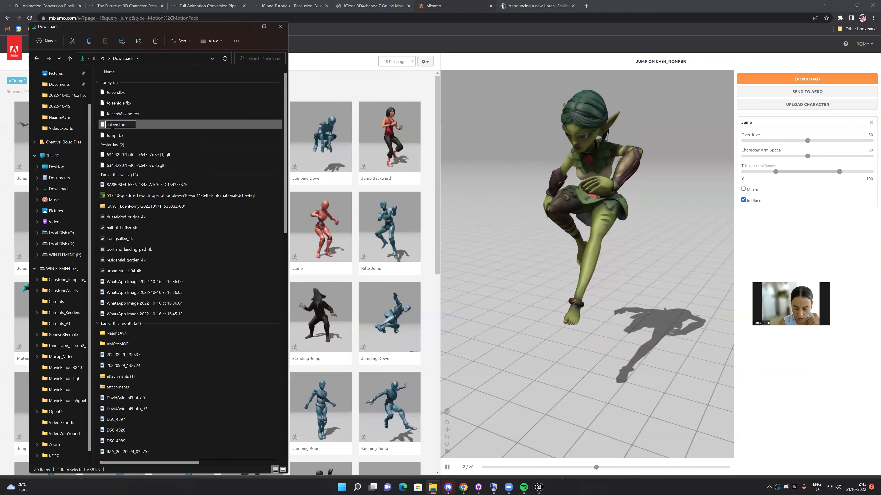
{"action": "type", "text": "Run"}
{"action": "key", "text": "Return"}
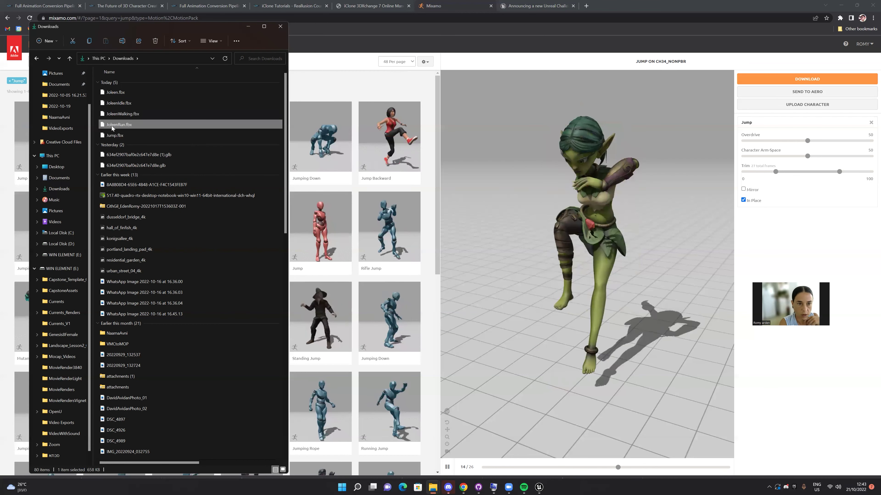
{"action": "left_click", "coordinate": [112, 135]}
{"action": "left_click", "coordinate": [112, 135]}
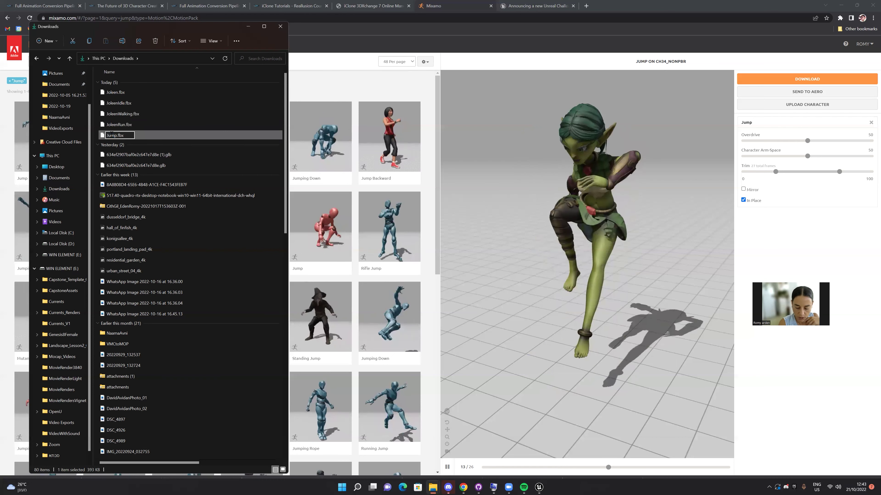
{"action": "type", "text": "Joleen"}
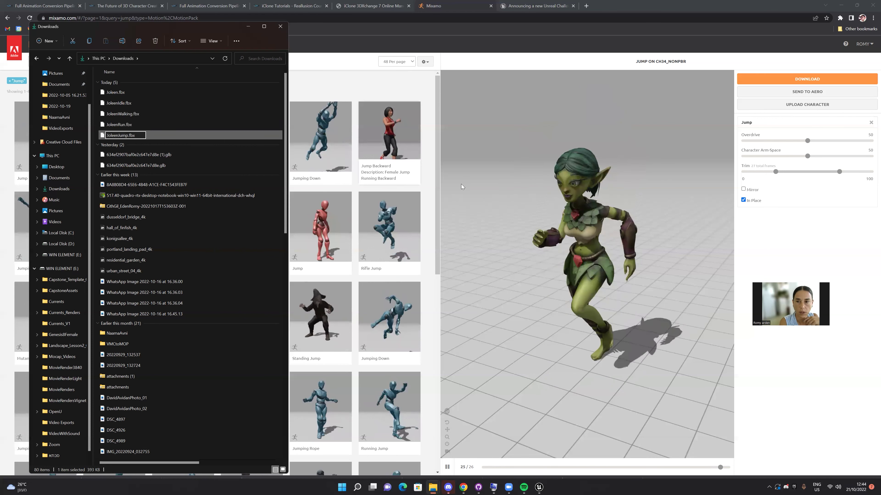
{"action": "left_click", "coordinate": [810, 37]}
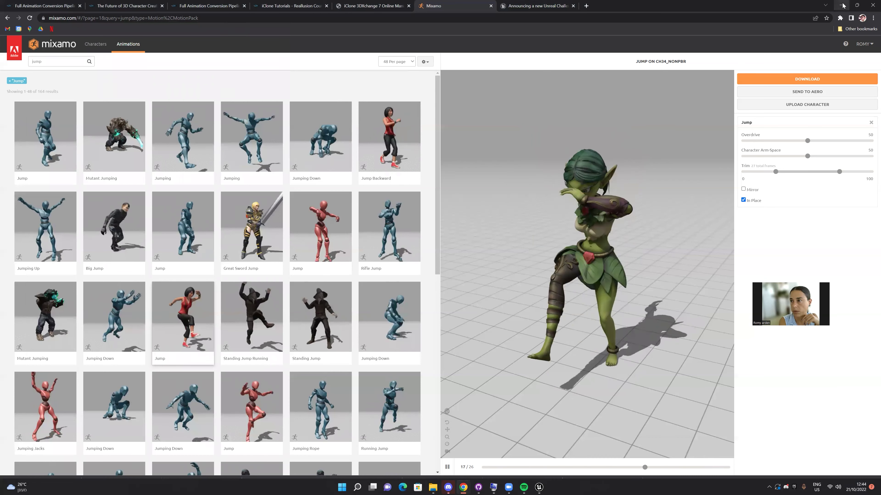
Step: Place Unreal Editor on the right with the Downloads folder beside it
{"action": "left_click", "coordinate": [463, 487]}
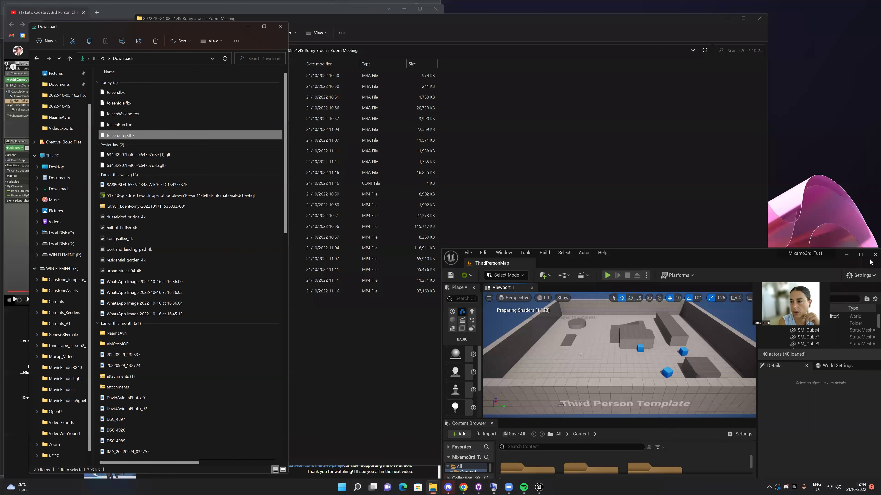
{"action": "left_click", "coordinate": [859, 256]}
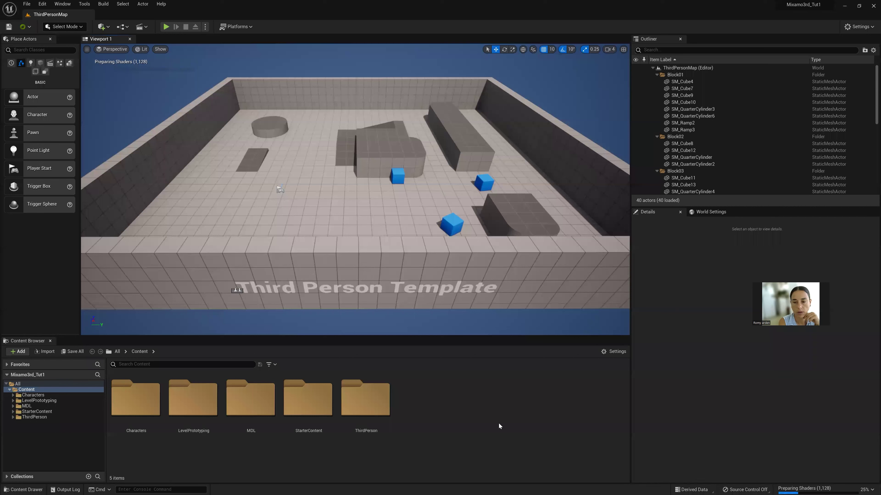
{"action": "left_click", "coordinate": [858, 6]}
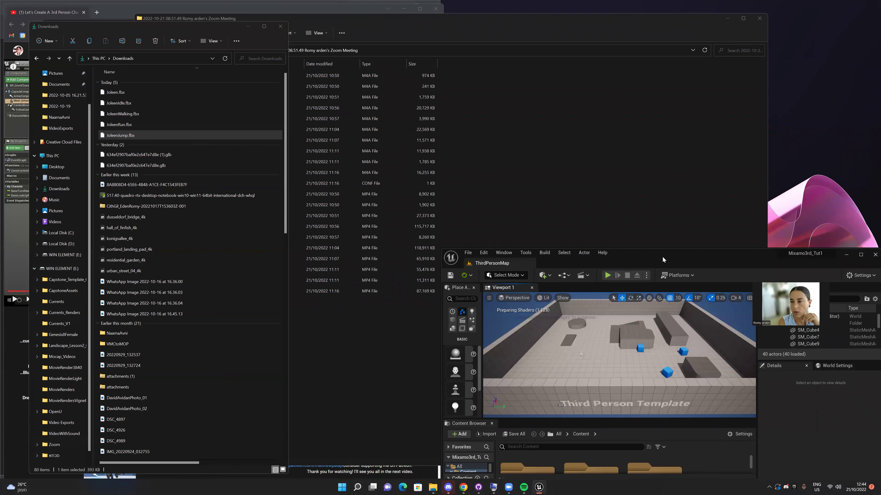
{"action": "key", "text": "super+Right"}
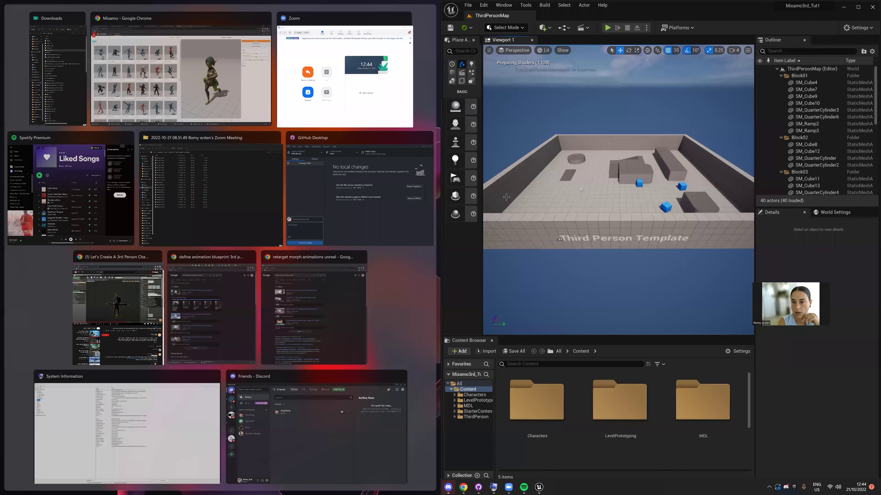
{"action": "left_click", "coordinate": [53, 72]}
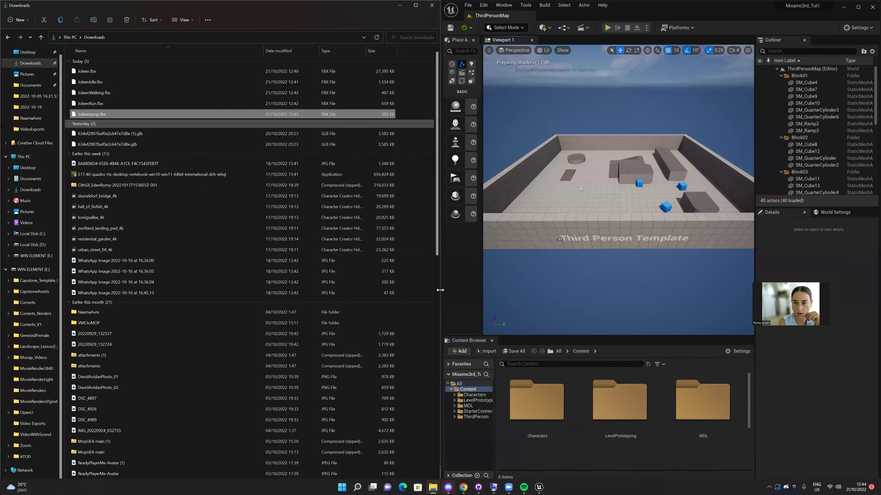
{"action": "left_click_drag", "start_coordinate": [440, 290], "coordinate": [223, 307]}
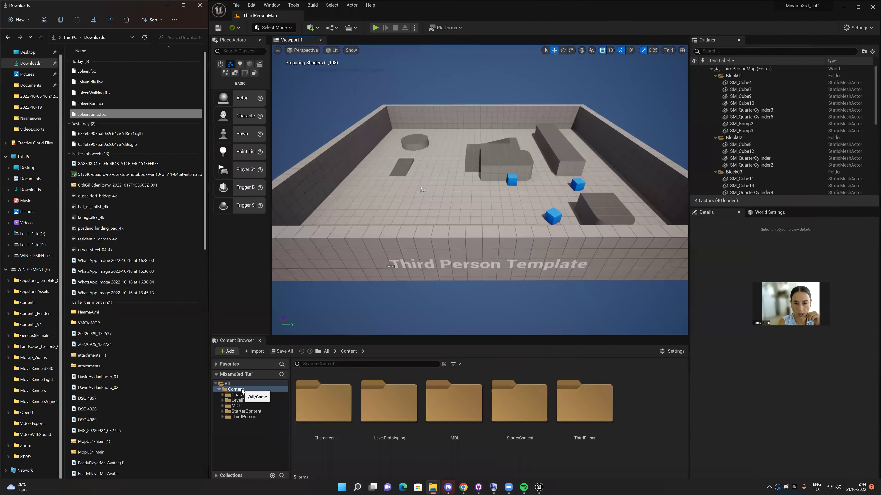
Step: Create a folder named _MixamoTo3rd under Content
{"action": "right_click", "coordinate": [242, 392]}
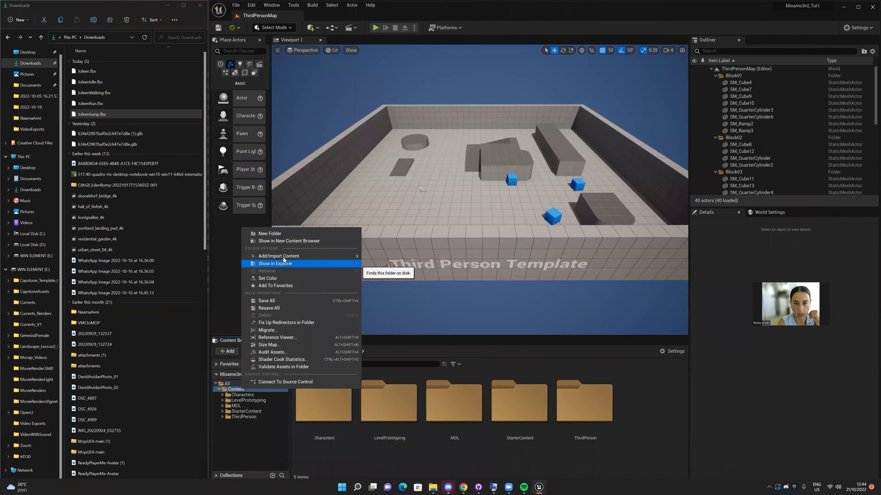
{"action": "left_click", "coordinate": [274, 234]}
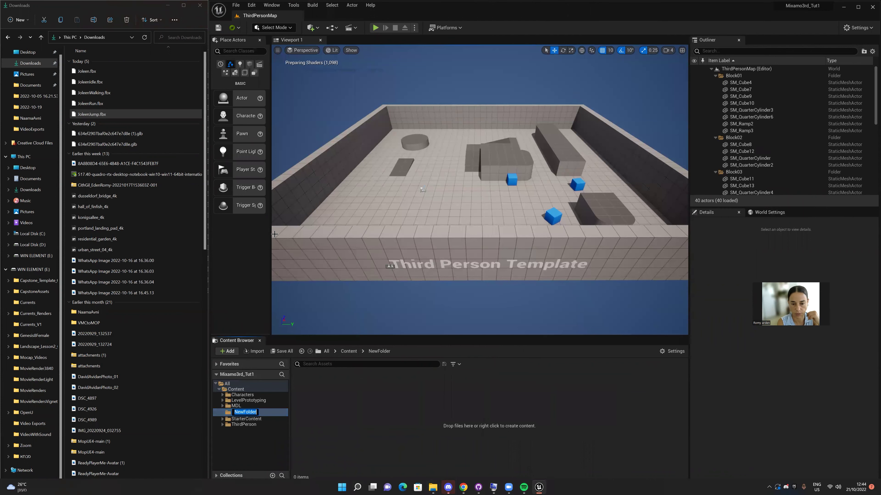
{"action": "type", "text": "_"}
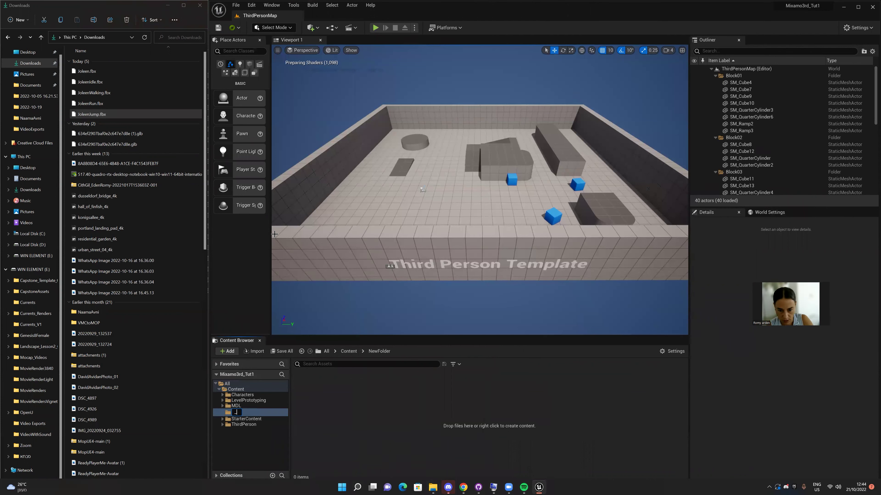
{"action": "type", "text": "Mi"}
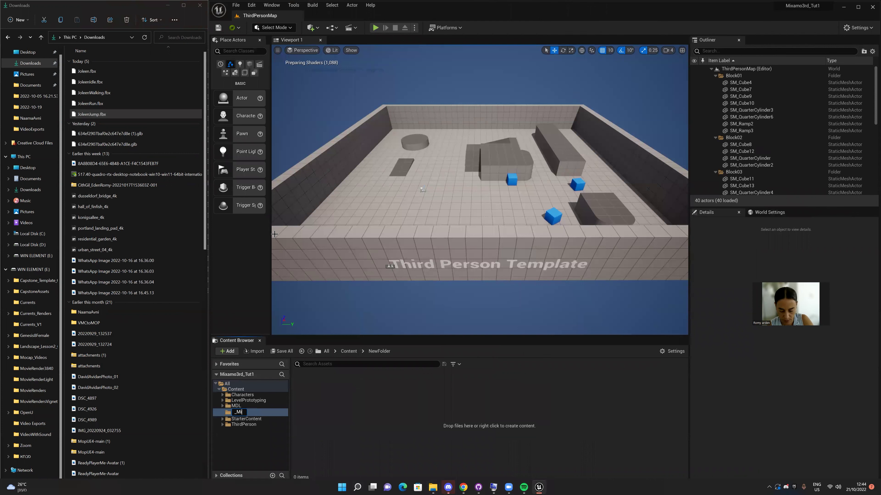
{"action": "type", "text": "xamoTo"}
{"action": "type", "text": "rd"}
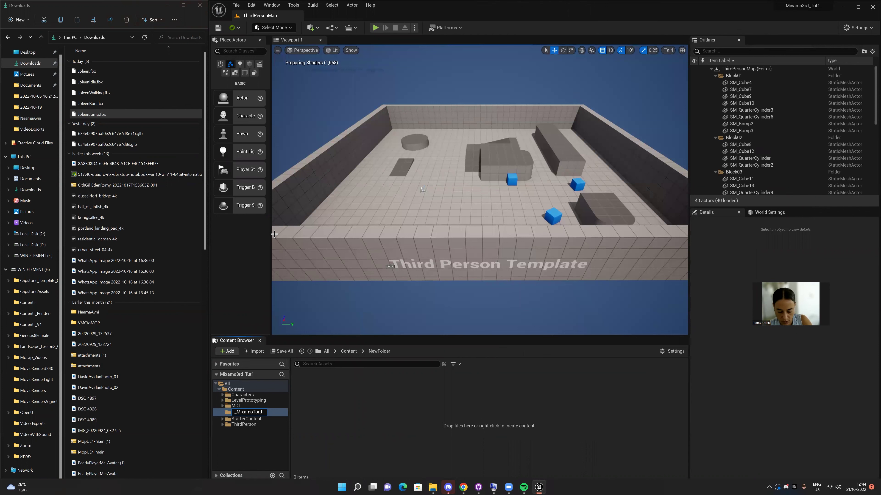
{"action": "type", "text": "3"}
{"action": "key", "text": "Return"}
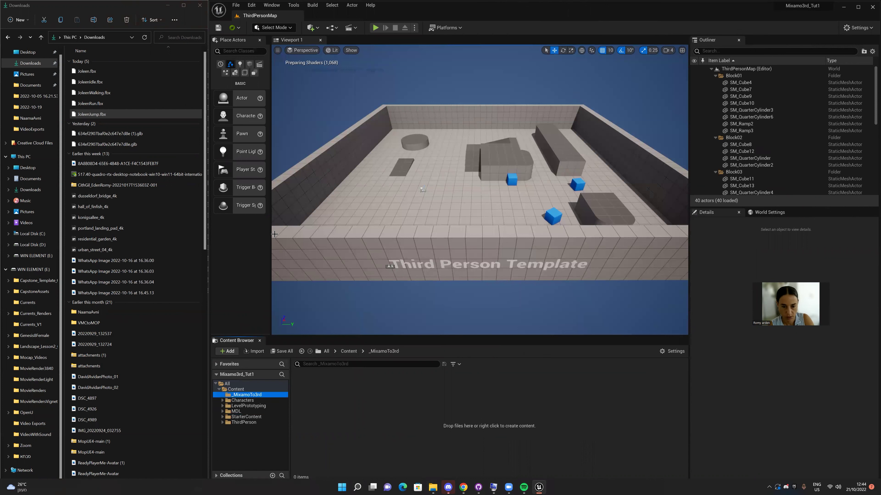
Step: Create Animations and BP subfolders inside _MixamoTo3rd
{"action": "right_click", "coordinate": [377, 420]}
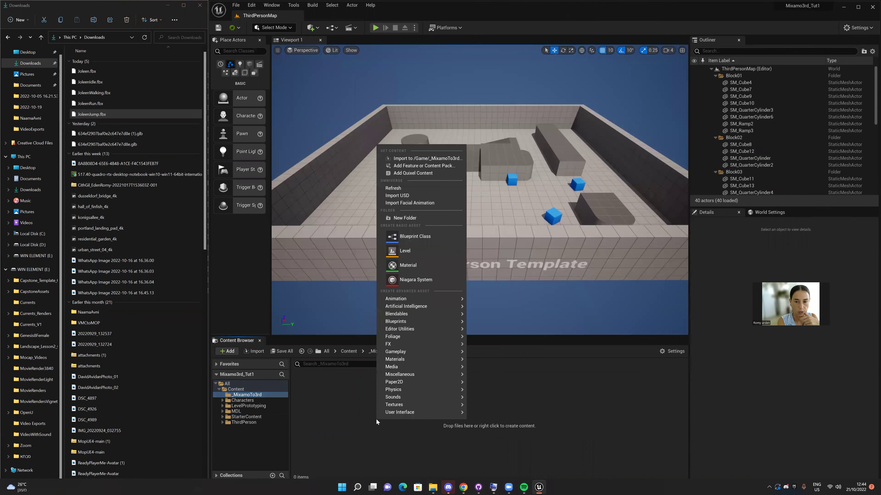
{"action": "left_click", "coordinate": [416, 218]}
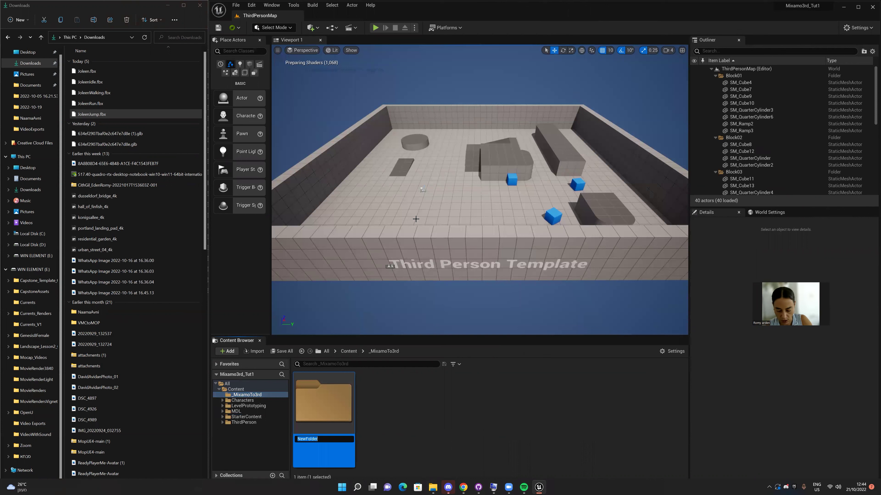
{"action": "type", "text": "Animation"}
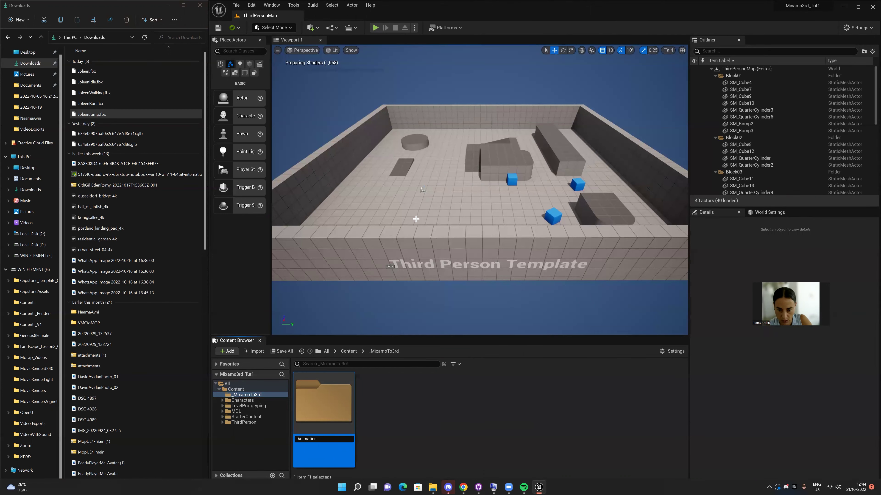
{"action": "type", "text": "s"}
{"action": "key", "text": "Return"}
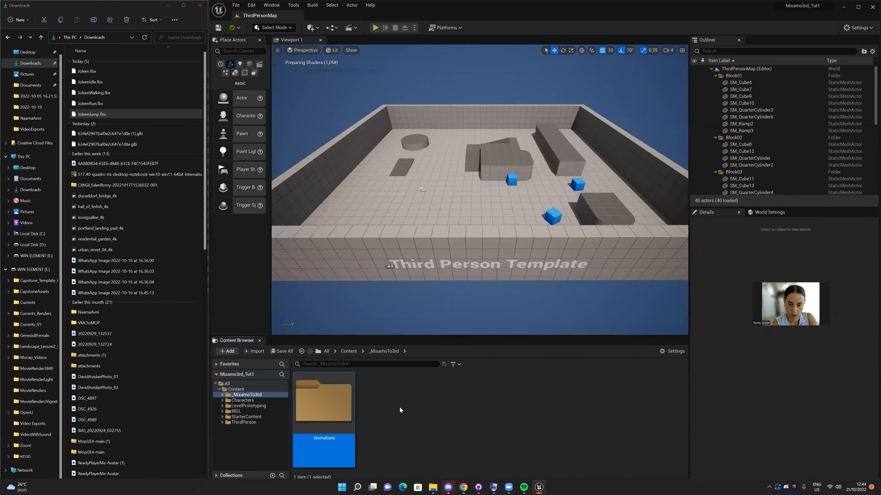
{"action": "right_click", "coordinate": [400, 410]}
{"action": "left_click", "coordinate": [437, 206]}
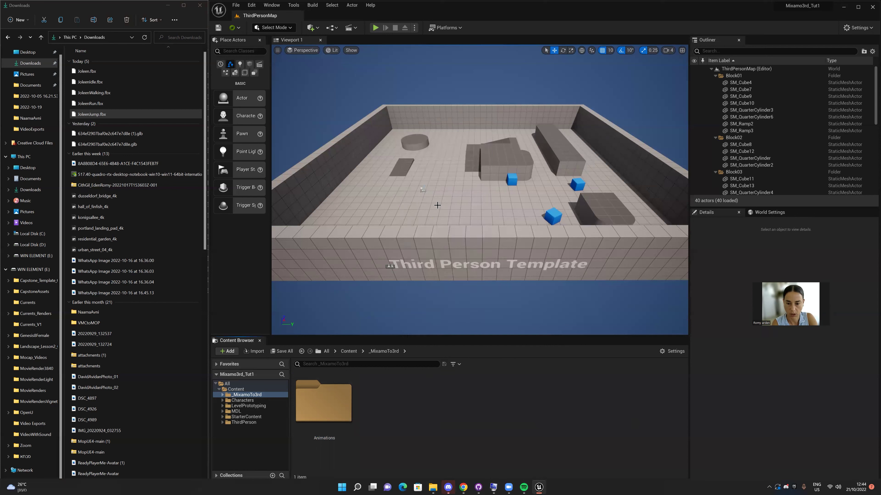
{"action": "type", "text": "BP"}
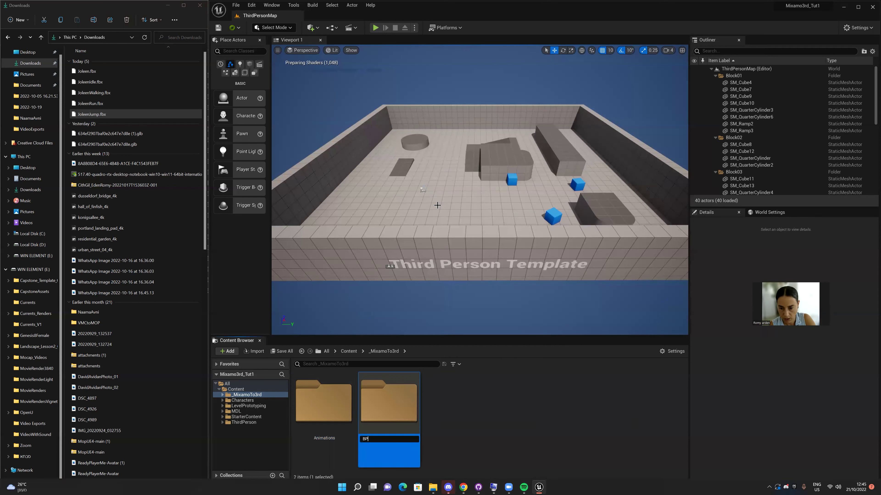
{"action": "key", "text": "Return"}
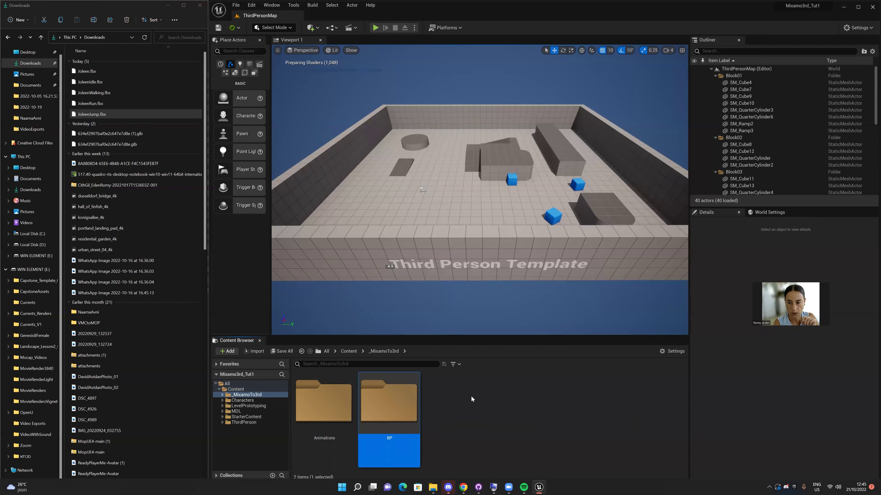
Step: Add a MixamoChar folder, open it, and drag Joleen.fbx in to import
{"action": "right_click", "coordinate": [471, 396]}
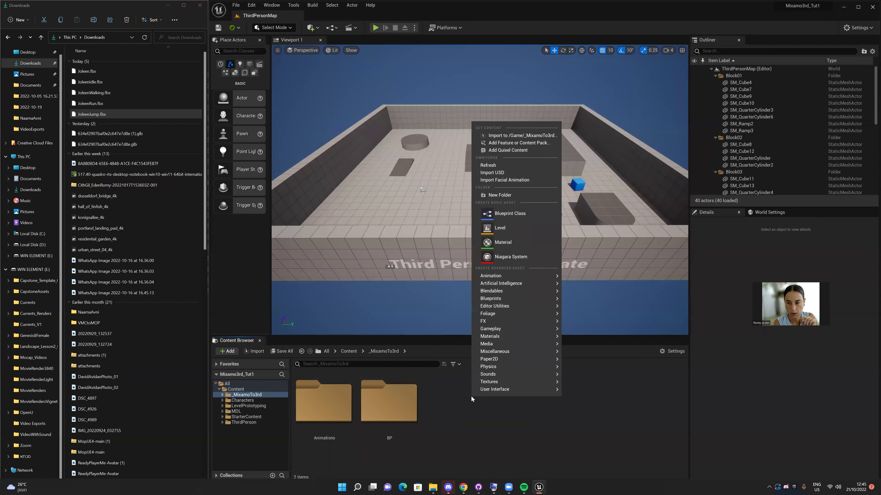
{"action": "left_click", "coordinate": [504, 195]}
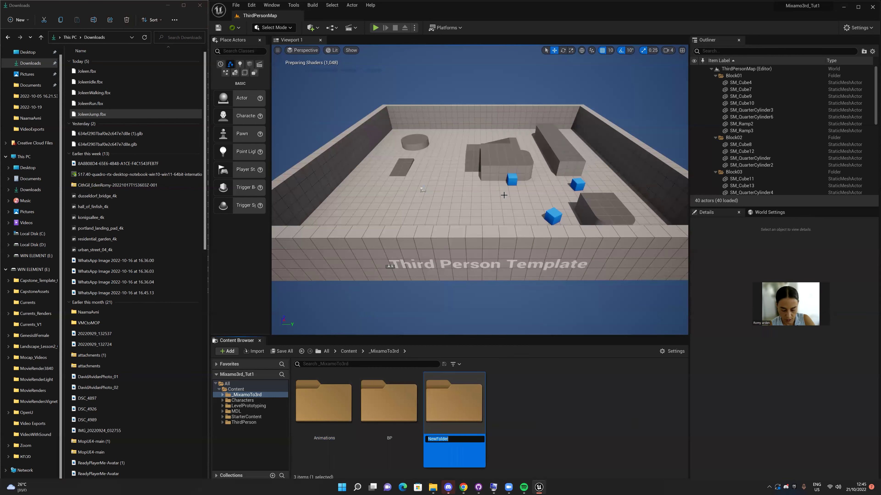
{"action": "type", "text": "Mixa"}
{"action": "type", "text": "moC"}
{"action": "type", "text": "ah"}
{"action": "key", "text": "Return"}
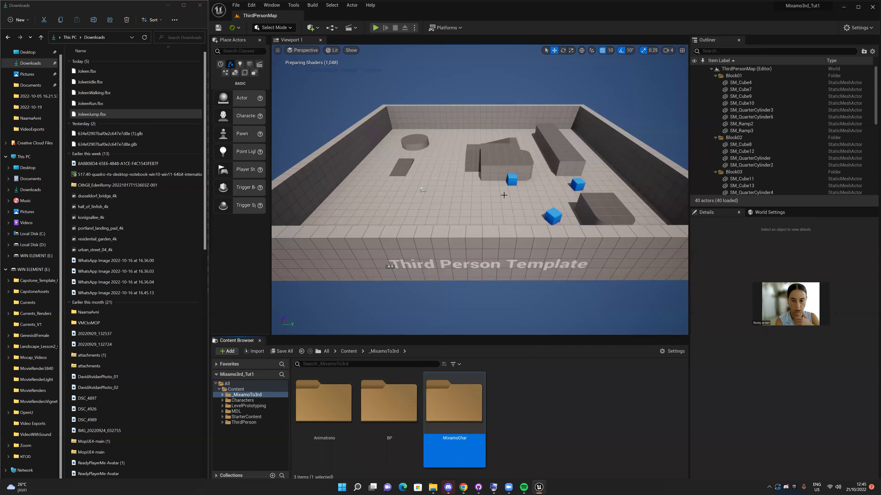
{"action": "double_click", "coordinate": [446, 407]}
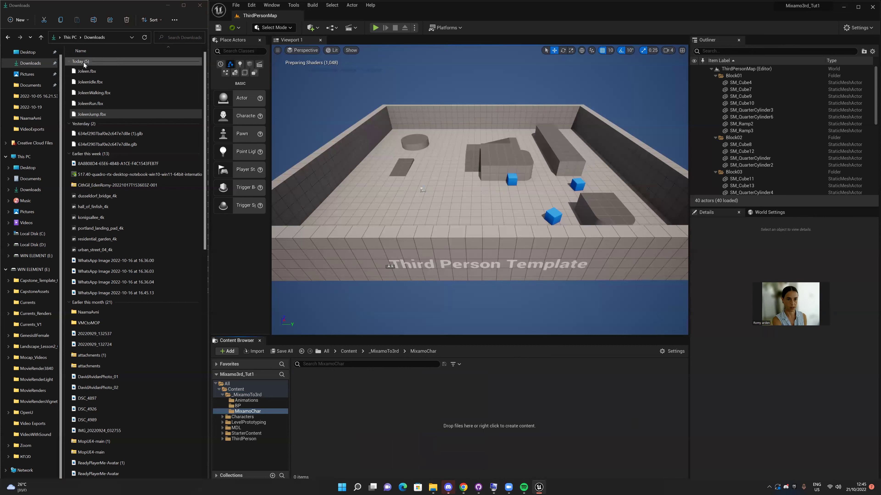
{"action": "left_click_drag", "start_coordinate": [85, 72], "coordinate": [317, 419]}
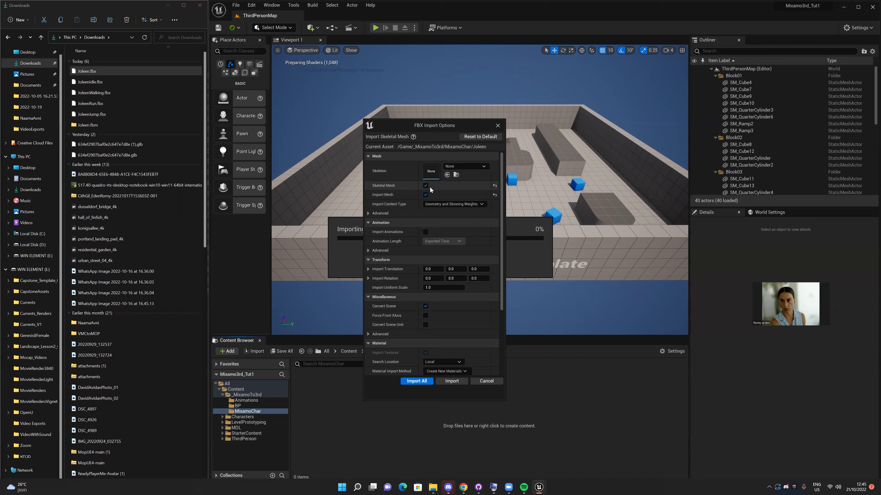
Step: Confirm the FBX import so Joleen lands in MixamoChar as eight assets
{"action": "left_click", "coordinate": [448, 383]}
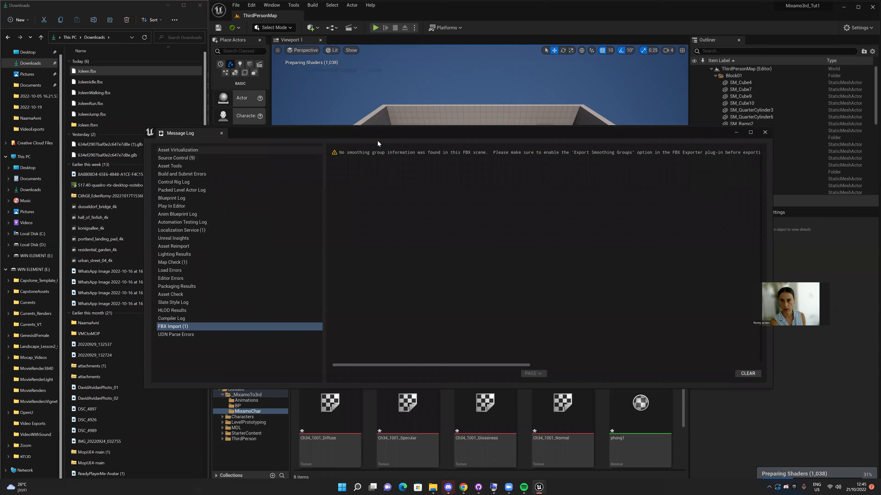
Step: Close the Message Log and look over the imported Joleen textures and assets
{"action": "left_click", "coordinate": [765, 132]}
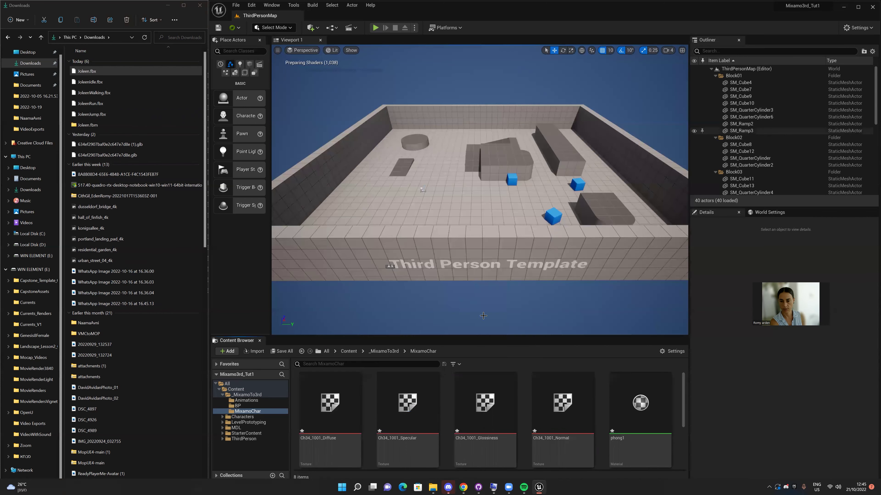
{"action": "left_click", "coordinate": [346, 421]}
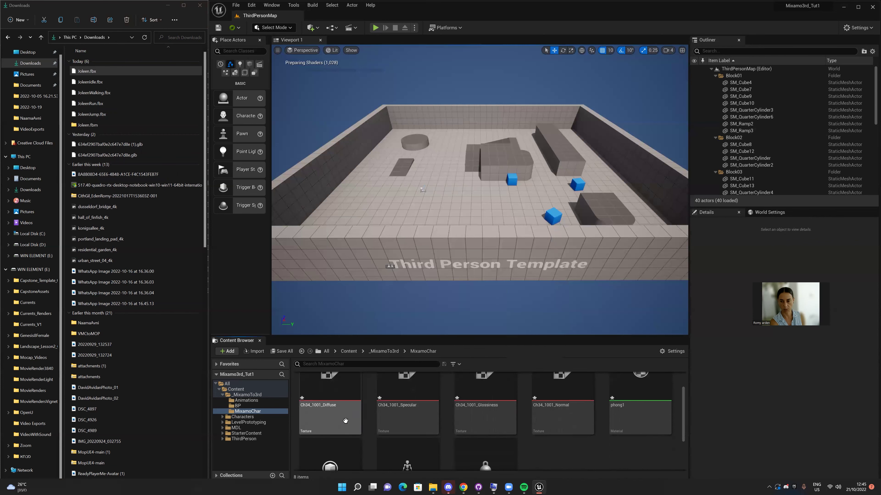
{"action": "scroll", "coordinate": [346, 421], "scroll_direction": "down", "scroll_amount": 3}
{"action": "scroll", "coordinate": [346, 421], "scroll_direction": "up", "scroll_amount": 3}
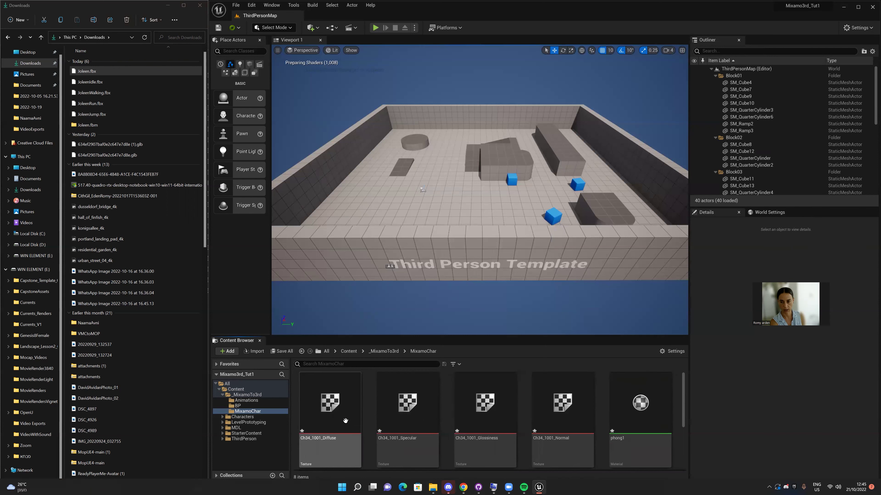
{"action": "scroll", "coordinate": [346, 421], "scroll_direction": "down", "scroll_amount": 3}
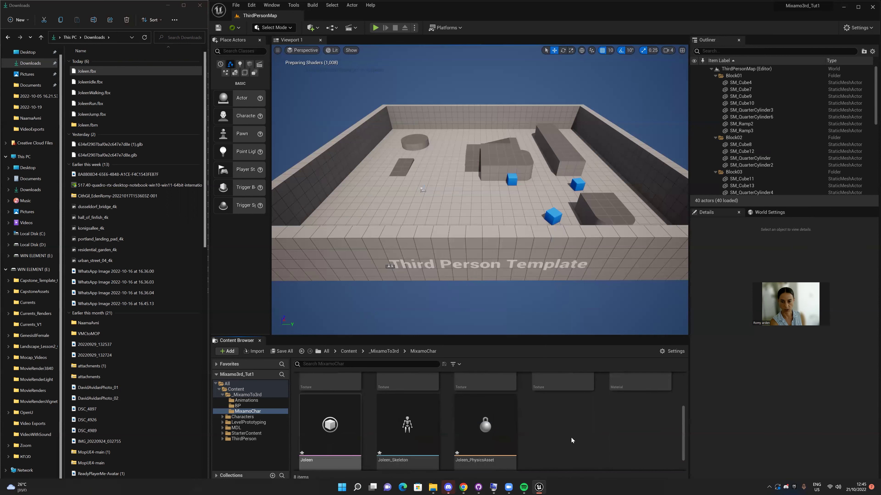
{"action": "scroll", "coordinate": [555, 432], "scroll_direction": "down", "scroll_amount": 1}
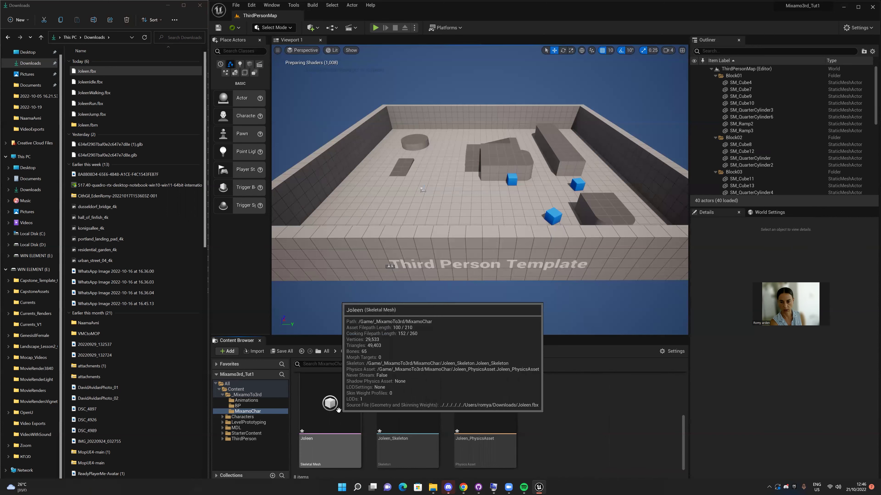
Step: Inspect the Joleen skeletal mesh in its editor, save it, and close it
{"action": "double_click", "coordinate": [314, 403]}
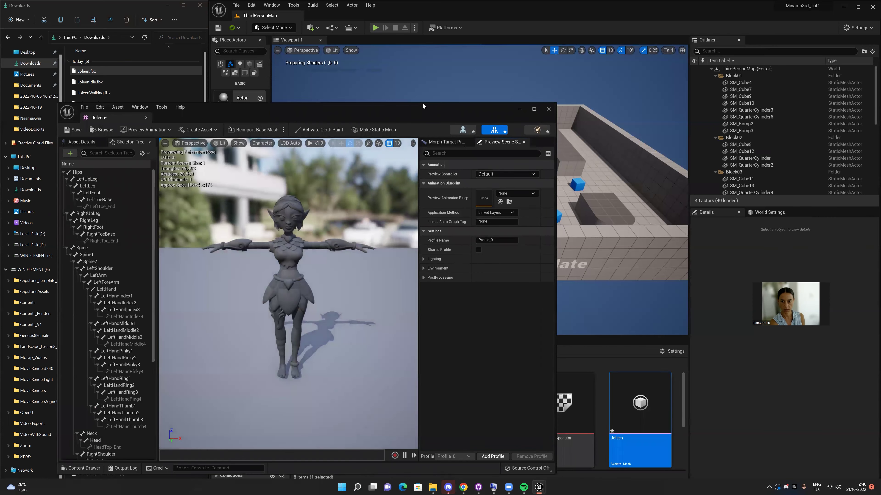
{"action": "left_click_drag", "start_coordinate": [422, 105], "coordinate": [569, 68]}
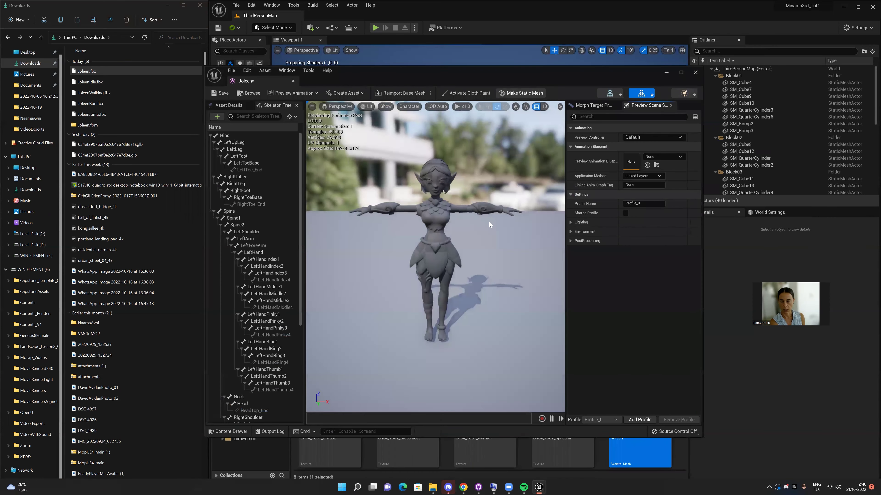
{"action": "key", "text": "ctrl+s"}
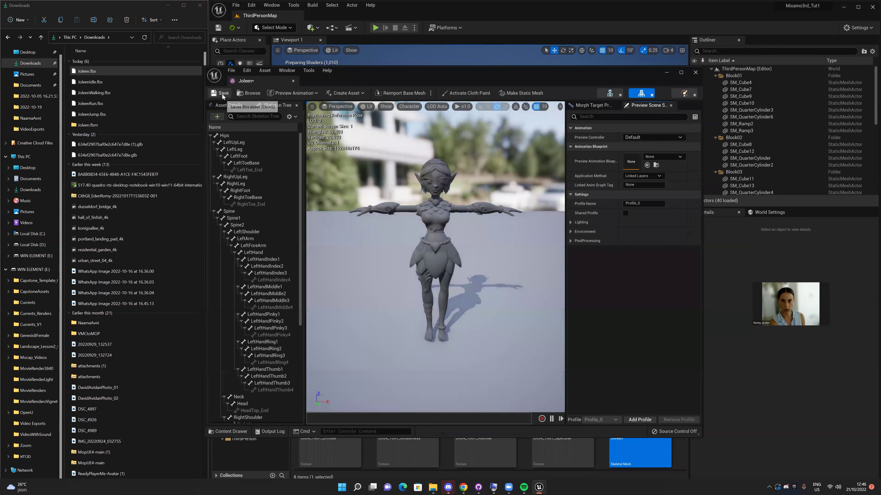
{"action": "left_click", "coordinate": [695, 73]}
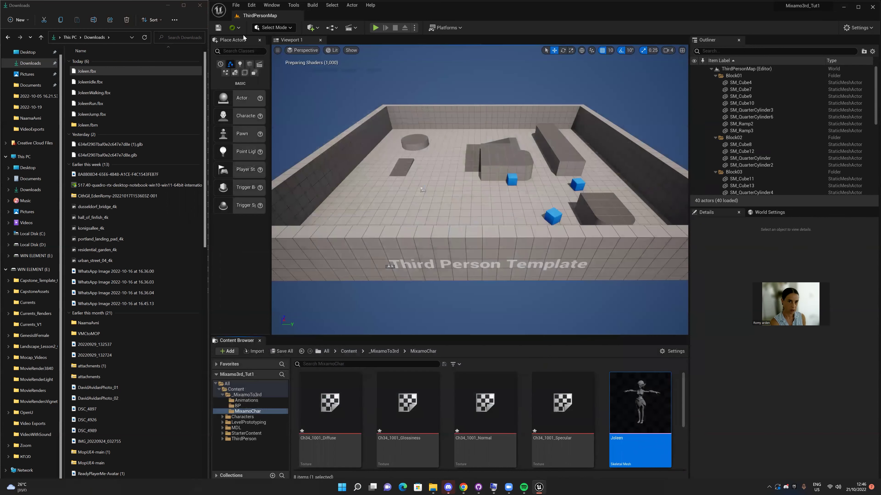
Step: Save all modified Joleen assets, including Joleen_PhysicsAsset, with File > Save All
{"action": "left_click", "coordinate": [236, 6]}
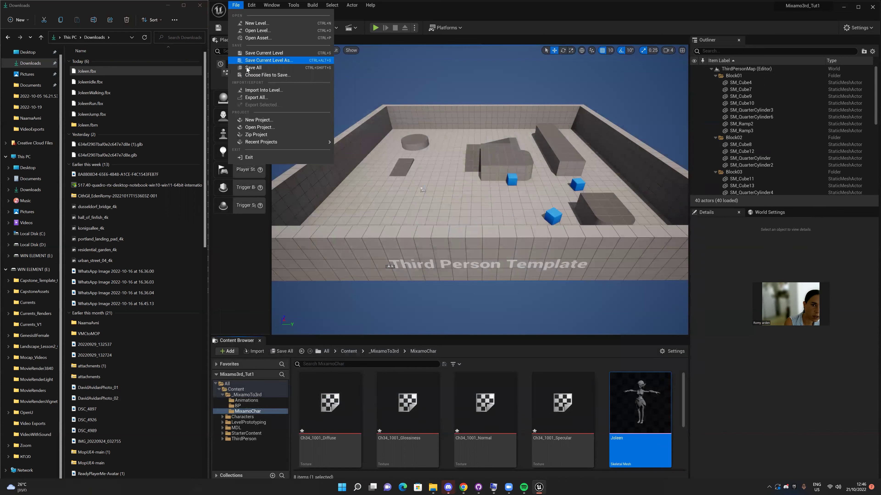
{"action": "left_click", "coordinate": [253, 68]}
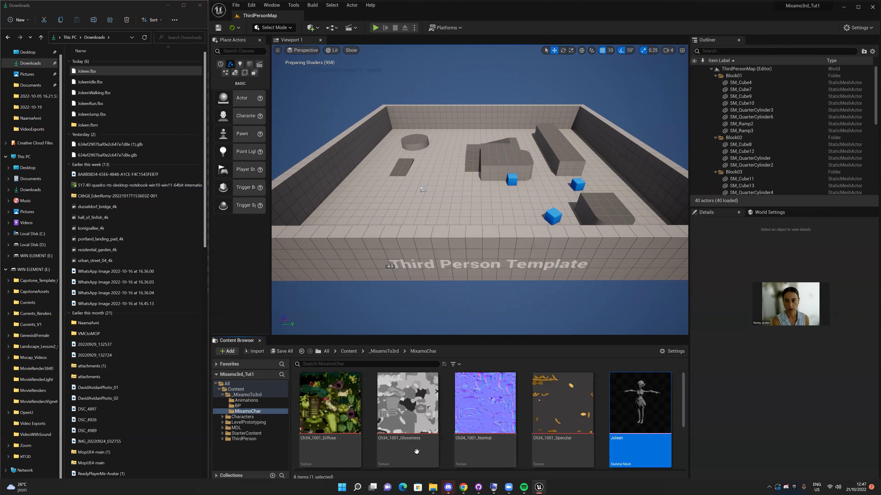
{"action": "scroll", "coordinate": [410, 434], "scroll_direction": "down", "scroll_amount": 3}
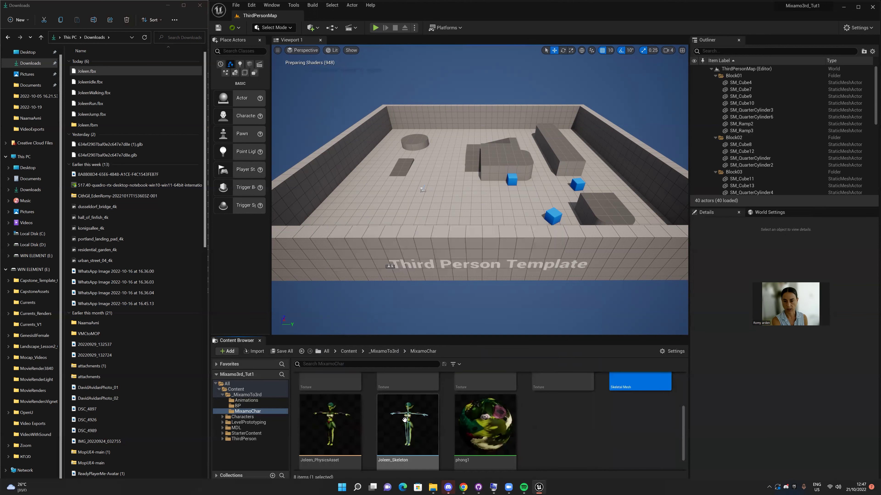
{"action": "scroll", "coordinate": [341, 400], "scroll_direction": "up", "scroll_amount": 1}
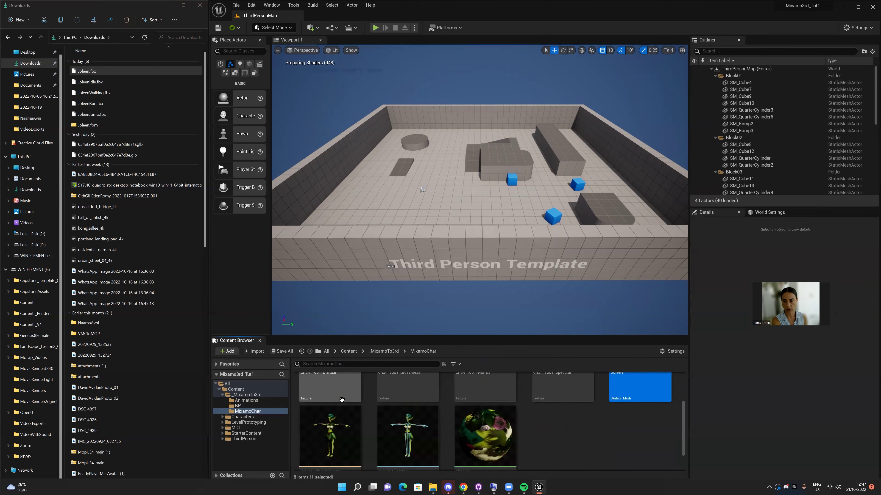
{"action": "scroll", "coordinate": [342, 400], "scroll_direction": "down", "scroll_amount": 2}
{"action": "scroll", "coordinate": [342, 399], "scroll_direction": "up", "scroll_amount": 2}
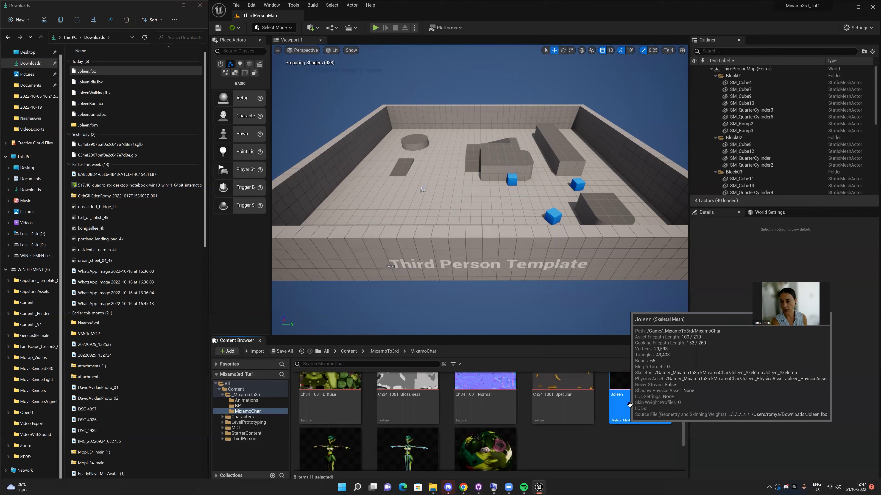
{"action": "scroll", "coordinate": [553, 426], "scroll_direction": "up", "scroll_amount": 2}
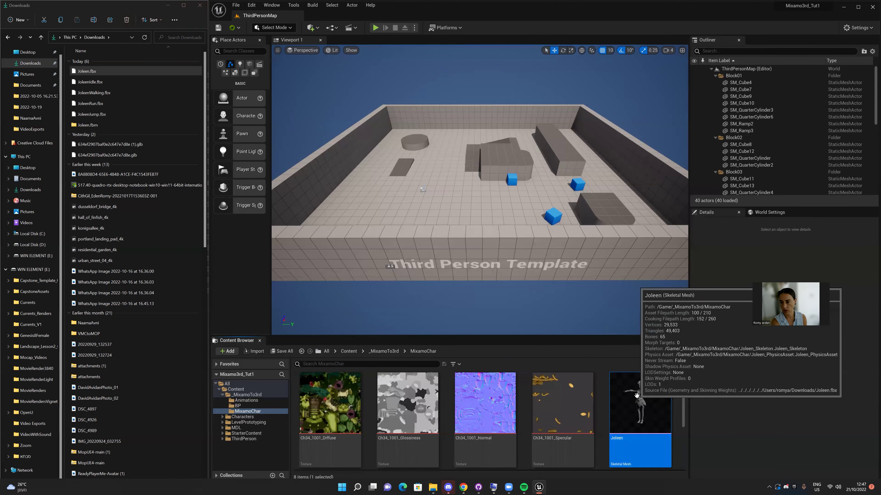
{"action": "scroll", "coordinate": [440, 421], "scroll_direction": "down", "scroll_amount": 5}
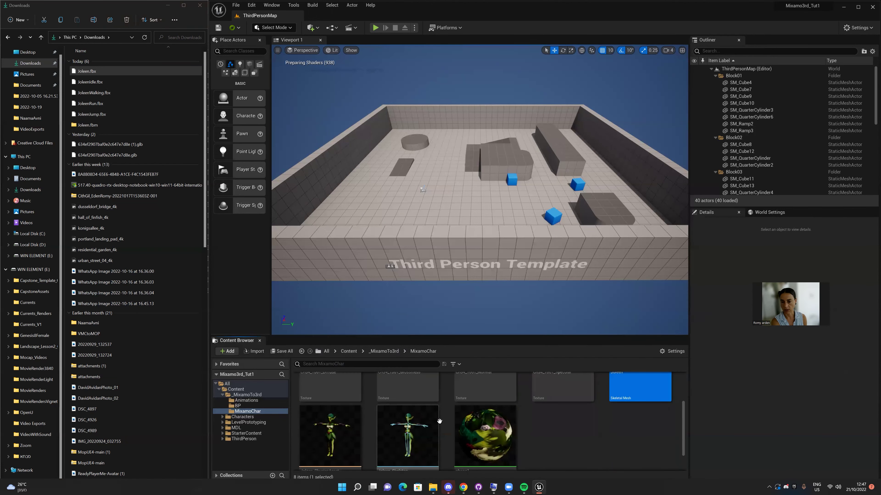
{"action": "left_click", "coordinate": [300, 424]}
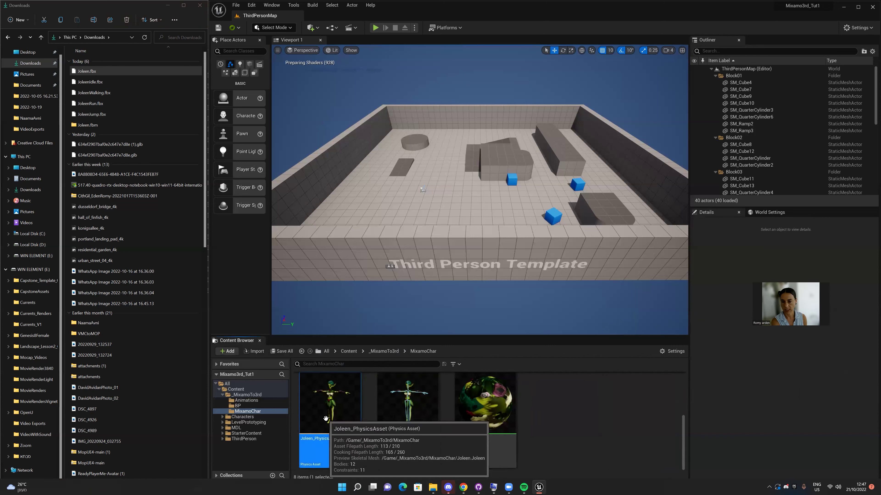
{"action": "left_click", "coordinate": [403, 411]}
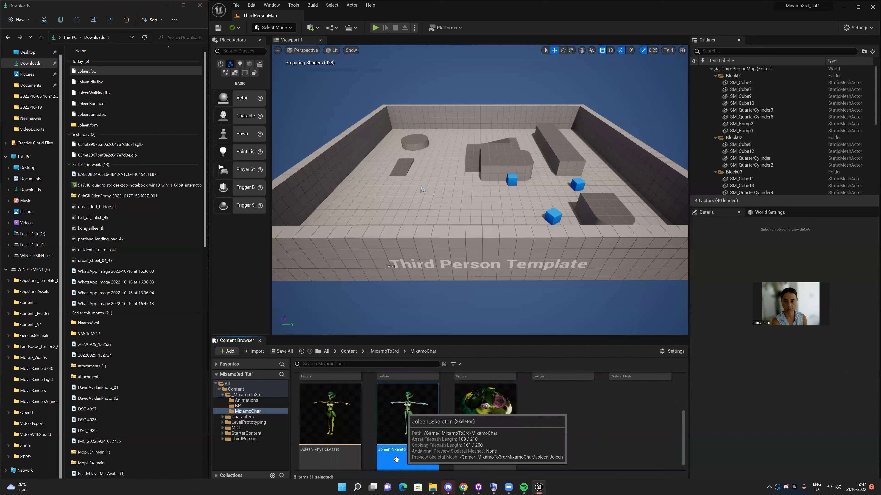
{"action": "scroll", "coordinate": [401, 427], "scroll_direction": "up", "scroll_amount": 2}
{"action": "scroll", "coordinate": [401, 427], "scroll_direction": "up", "scroll_amount": 2}
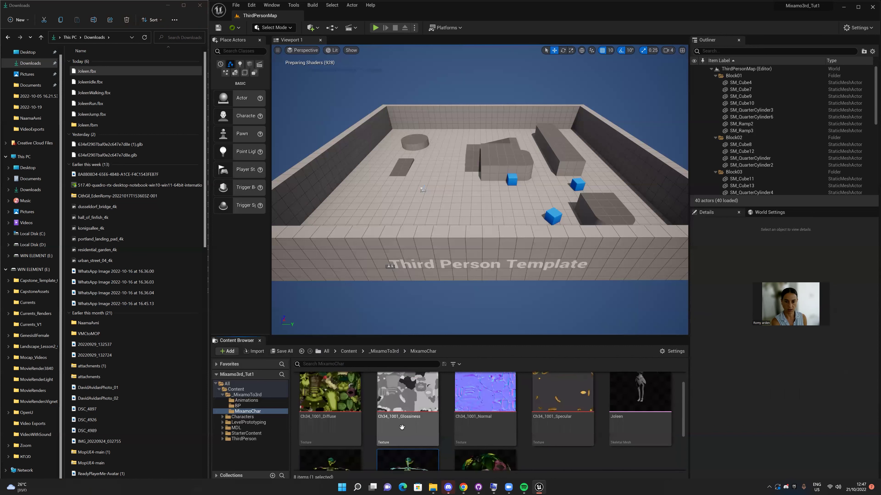
Step: Drop JoleenIdle.fbx into the Animations folder and import it on Joleen_Skeleton
{"action": "left_click", "coordinate": [257, 401]}
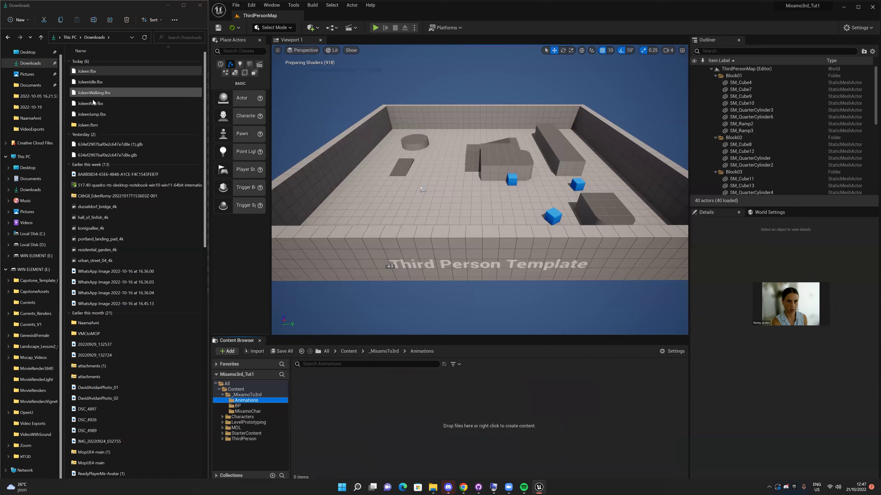
{"action": "left_click_drag", "start_coordinate": [90, 82], "coordinate": [334, 416]}
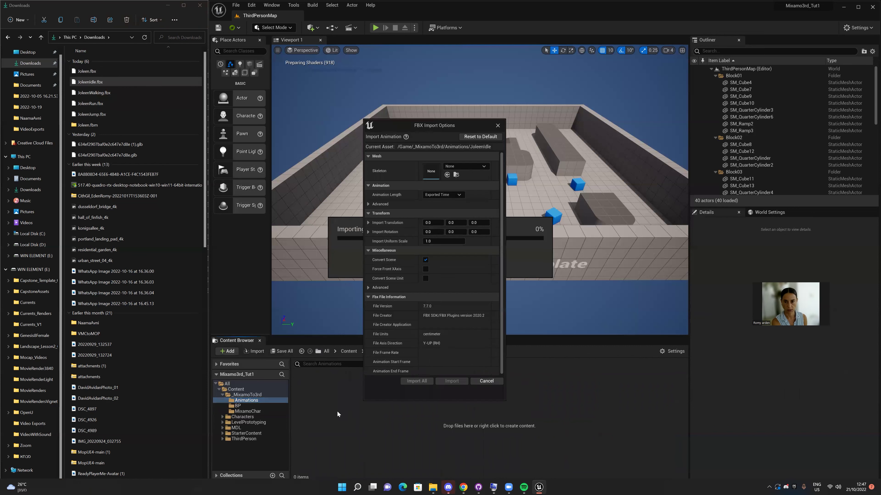
{"action": "left_click", "coordinate": [462, 167]}
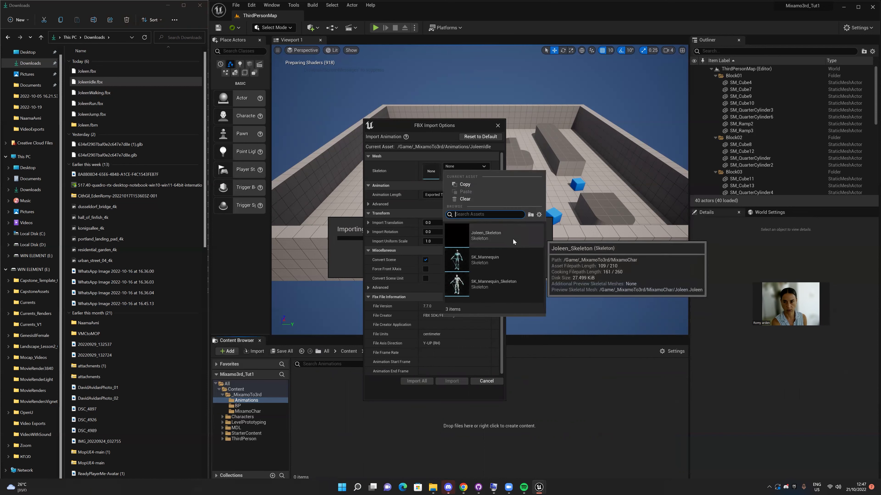
{"action": "left_click", "coordinate": [500, 240]}
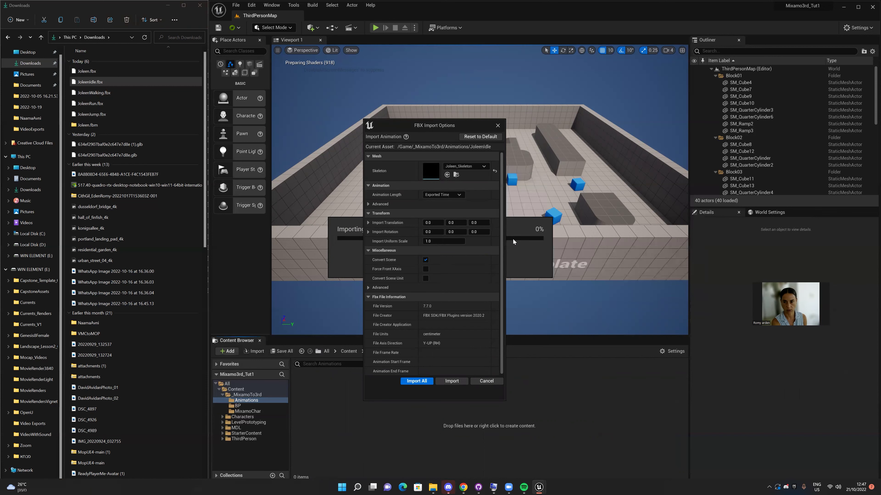
{"action": "left_click", "coordinate": [452, 381]}
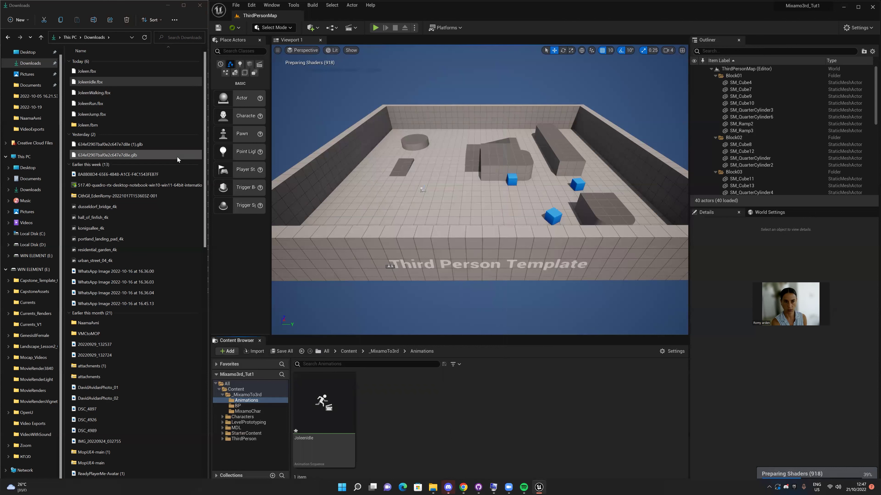
Step: Import JoleenWalking, JoleenRun and JoleenJump fbx files into Animations using Joleen_Skeleton
{"action": "left_click", "coordinate": [100, 93]}
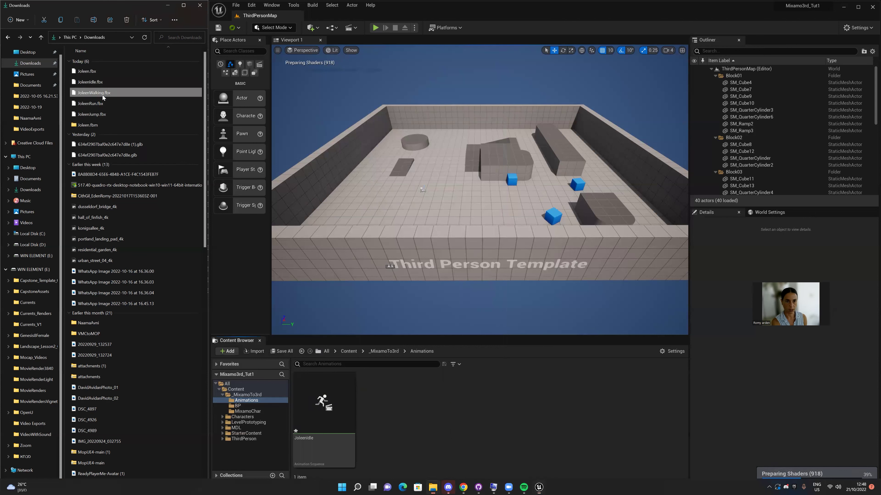
{"action": "left_click", "coordinate": [104, 114], "text": "shift"}
{"action": "left_click_drag", "start_coordinate": [104, 114], "coordinate": [430, 404]}
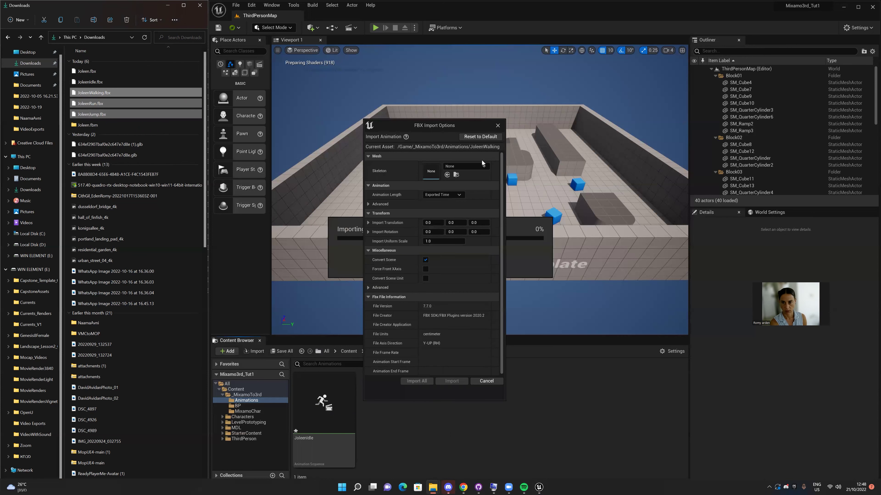
{"action": "left_click", "coordinate": [473, 166]}
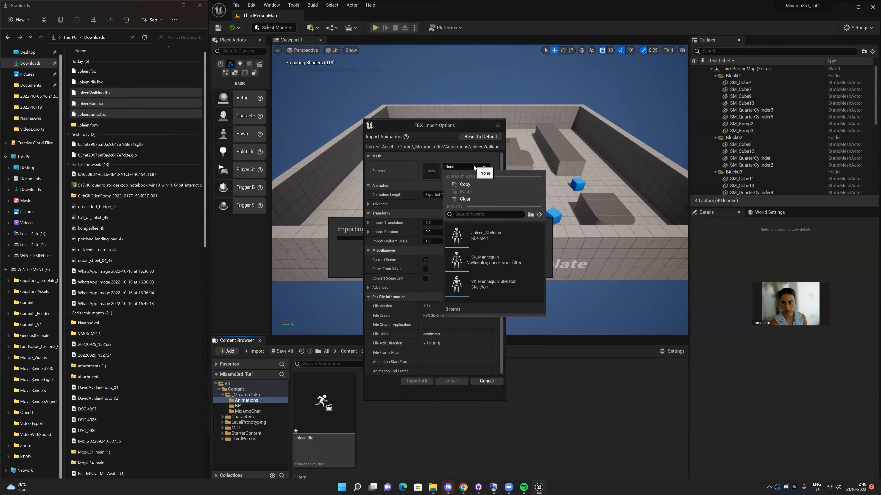
{"action": "left_click", "coordinate": [486, 235]}
{"action": "left_click", "coordinate": [450, 382]}
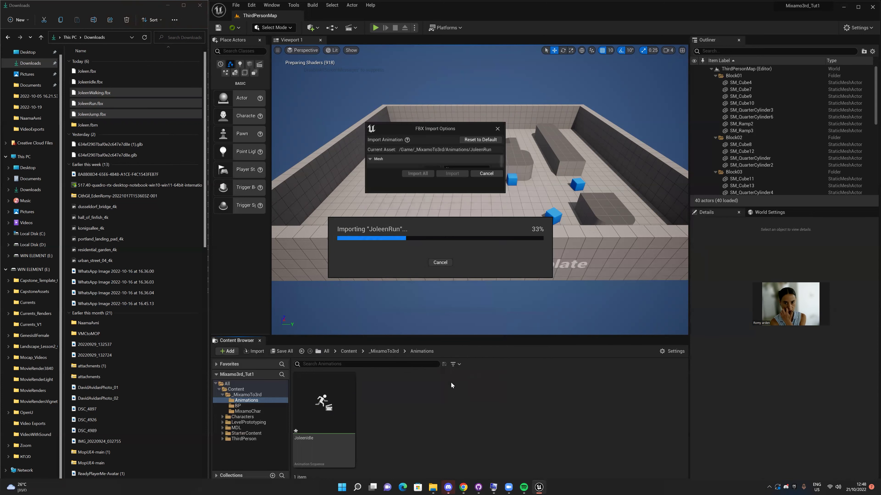
{"action": "left_click", "coordinate": [477, 166]}
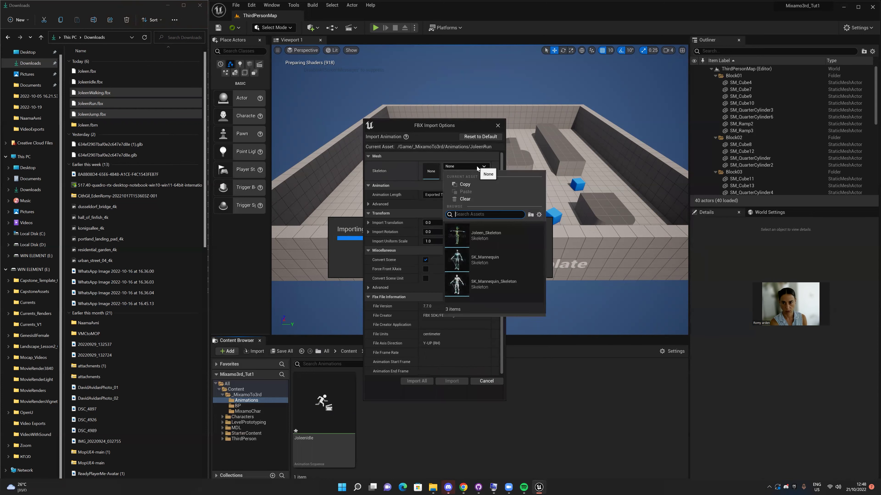
{"action": "left_click", "coordinate": [477, 238]}
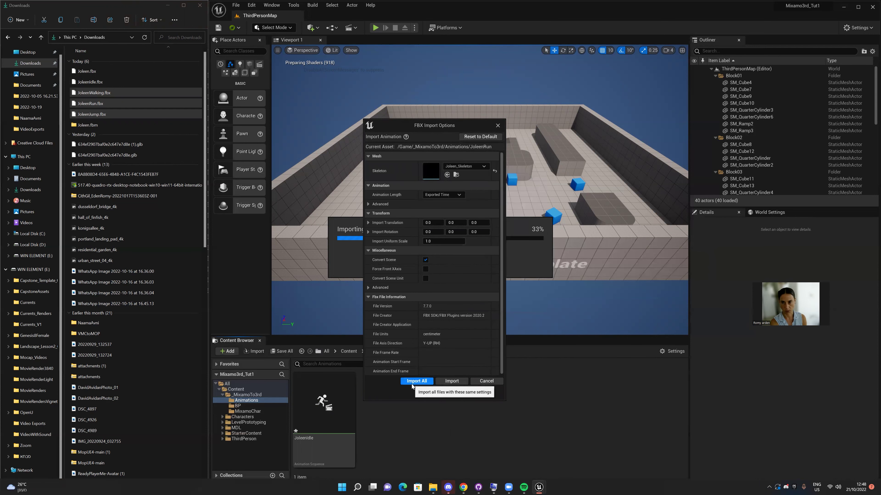
{"action": "left_click", "coordinate": [416, 381]}
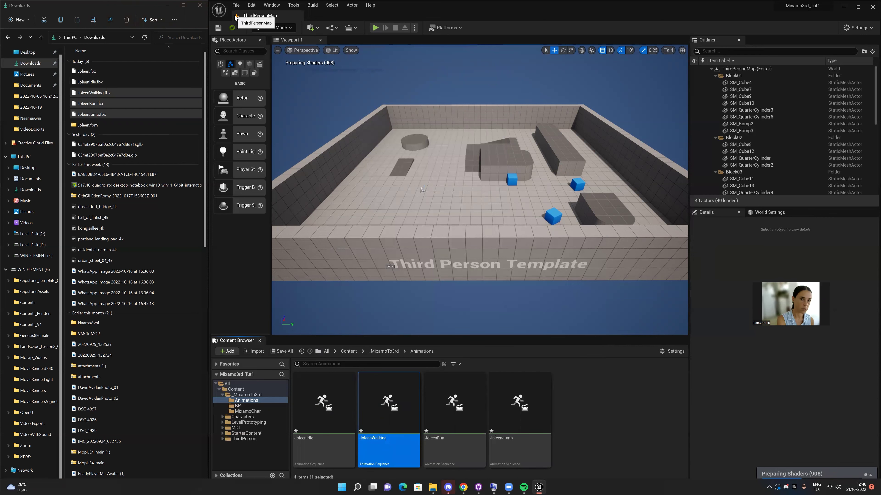
Step: Save the newly imported animations and select JoleenJump
{"action": "left_click", "coordinate": [237, 5]}
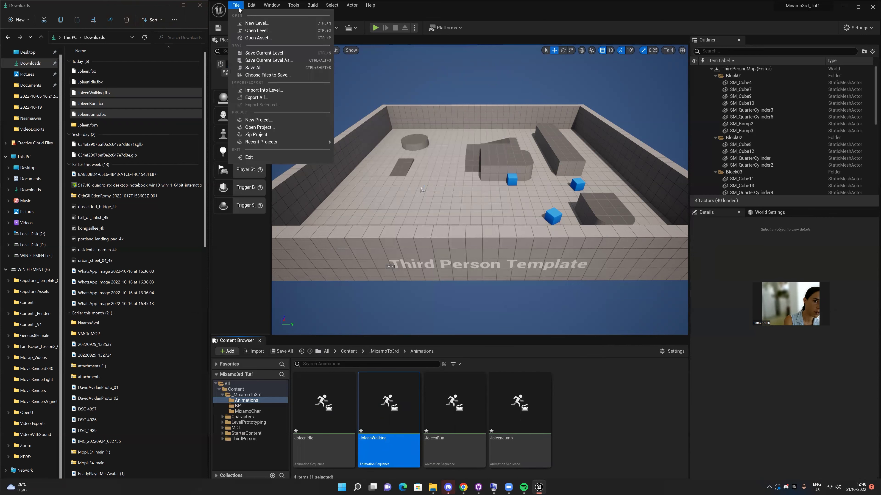
{"action": "left_click", "coordinate": [248, 68]}
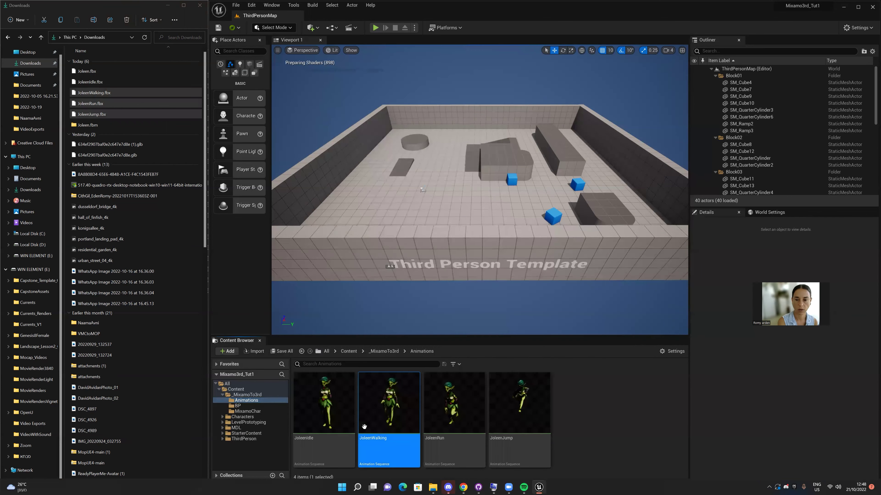
{"action": "left_click", "coordinate": [543, 405]}
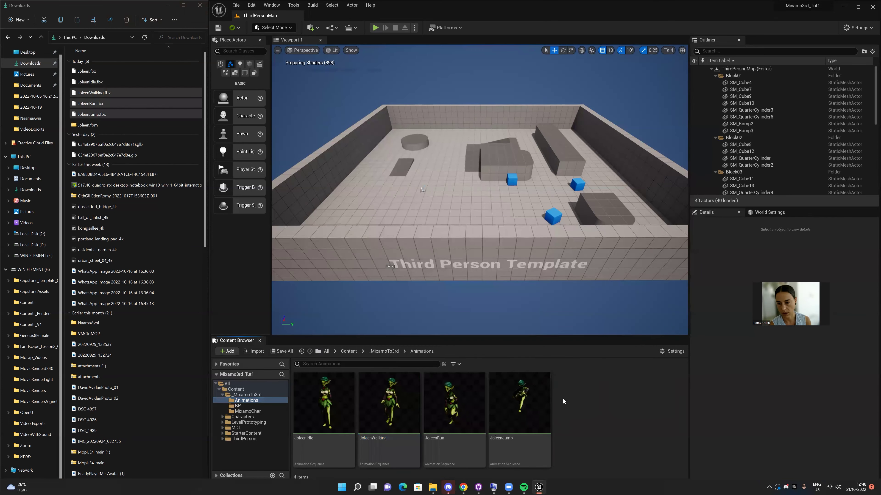
Step: Preview JoleenJump, JoleenWalking and JoleenIdle in the animation editor
{"action": "double_click", "coordinate": [510, 399]}
{"action": "double_click", "coordinate": [628, 357]}
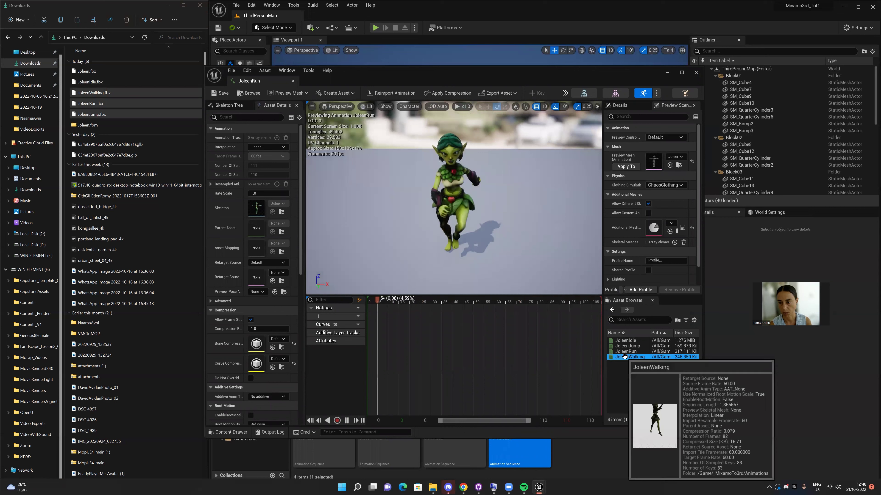
{"action": "double_click", "coordinate": [623, 340]}
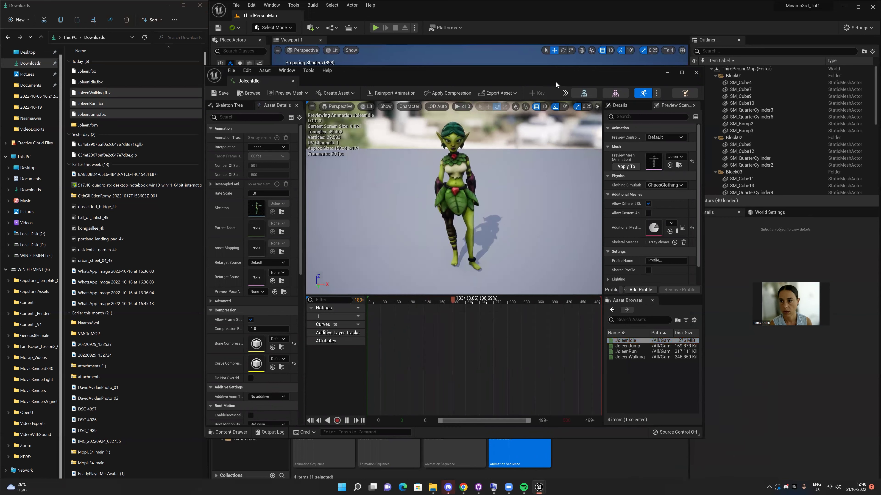
Step: Dock the JoleenIdle editor beside ThirdPersonMap, close Downloads, and return to the level
{"action": "left_click_drag", "start_coordinate": [527, 78], "coordinate": [513, 115]}
{"action": "left_click_drag", "start_coordinate": [239, 118], "coordinate": [405, 15]}
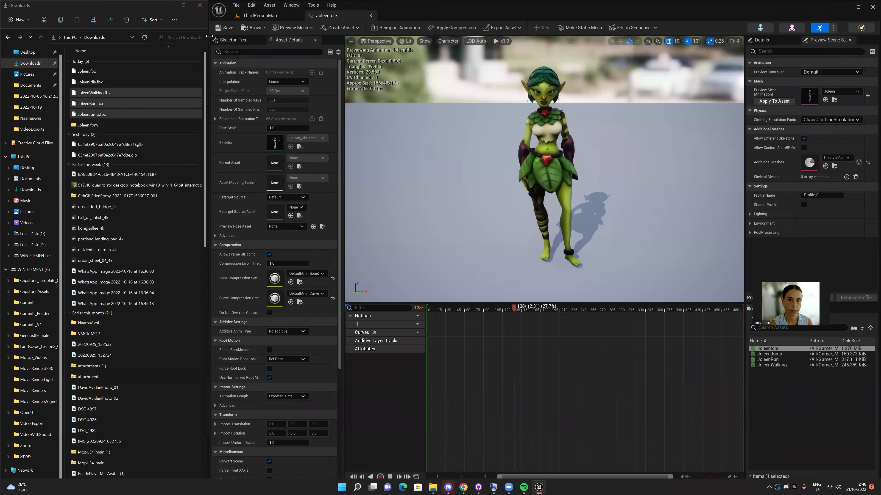
{"action": "left_click", "coordinate": [201, 5]}
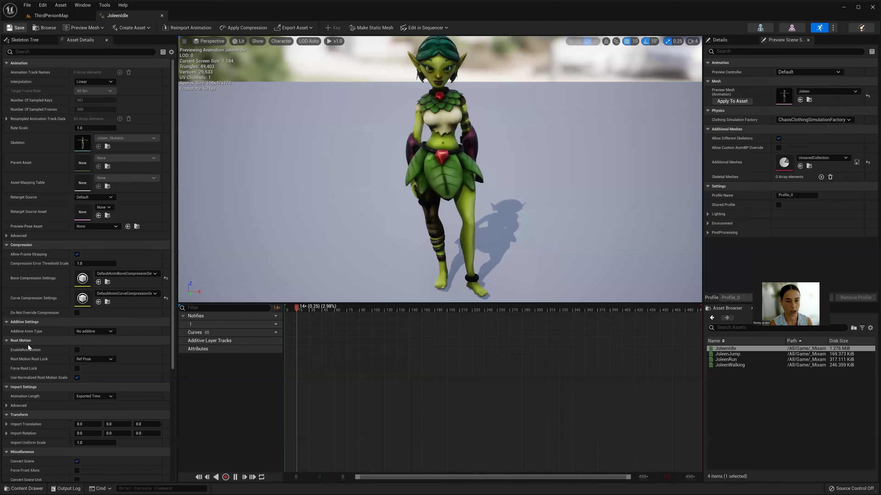
{"action": "left_click", "coordinate": [53, 15]}
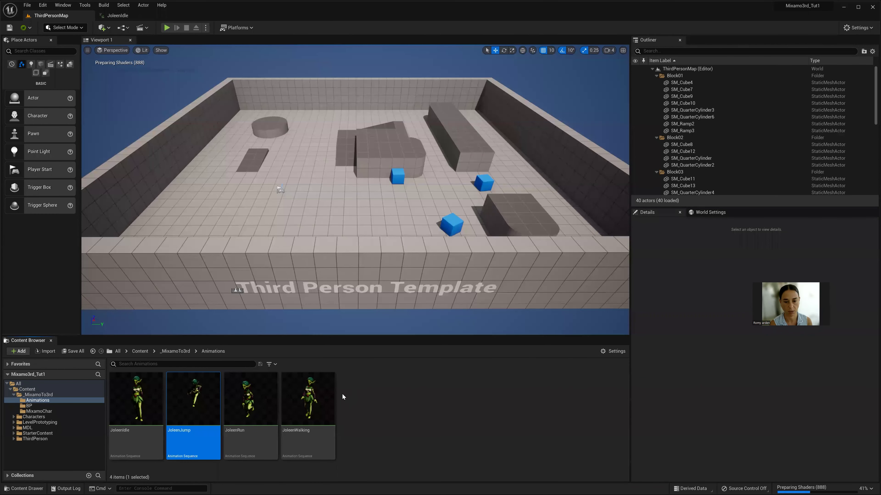
{"action": "left_click", "coordinate": [291, 399]}
Step: Browse the Joleen animations and MixamoChar folder, then go back to Animations
{"action": "left_click", "coordinate": [253, 403]}
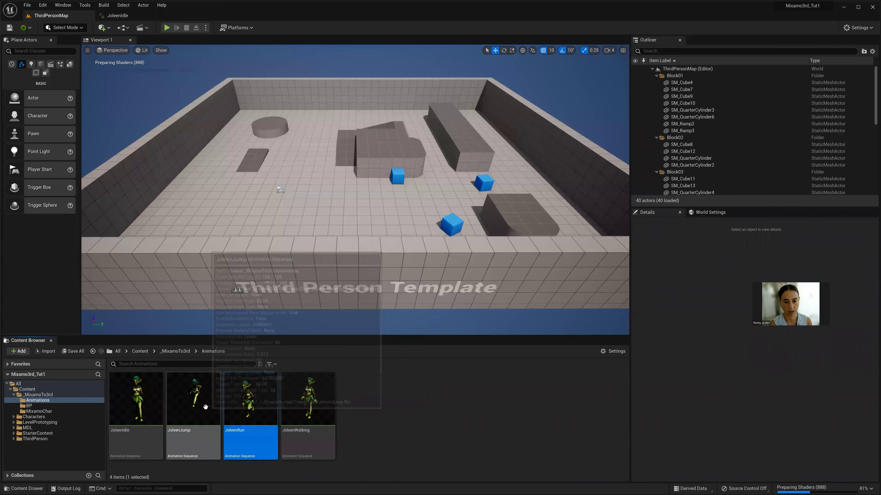
{"action": "left_click", "coordinate": [193, 402]}
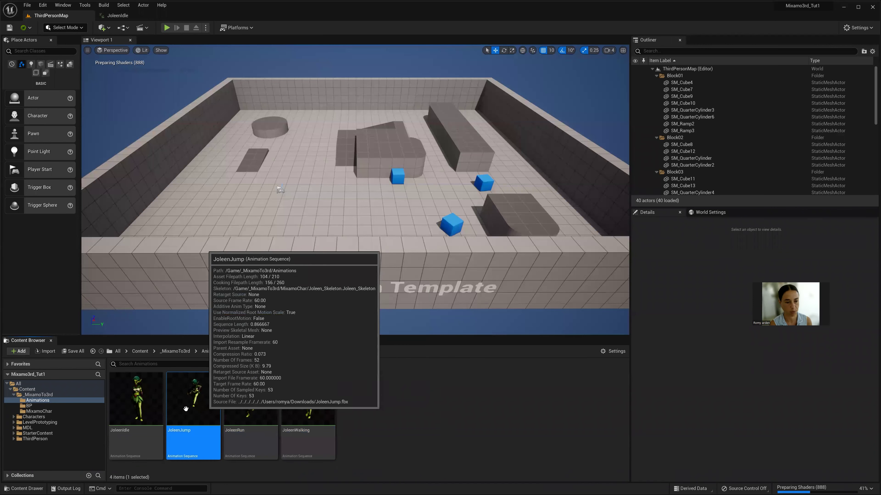
{"action": "left_click", "coordinate": [46, 411]}
{"action": "mouse_move", "coordinate": [248, 419]}
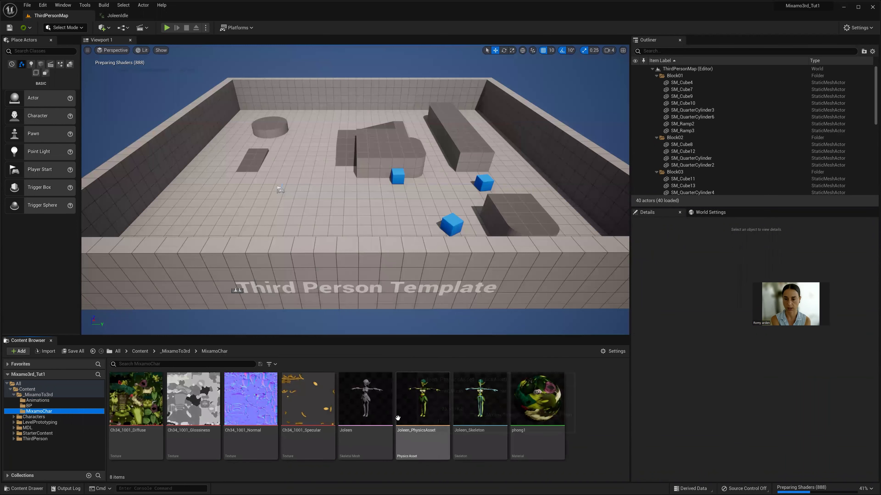
{"action": "left_click", "coordinate": [49, 401]}
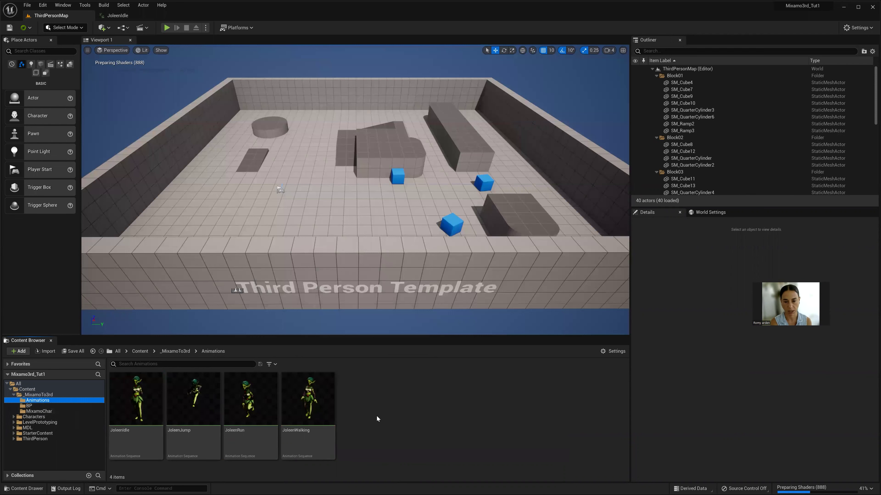
Step: Create an Animation Blueprint targeting Joleen_Skeleton and name it ABP_Joleen
{"action": "right_click", "coordinate": [383, 411]}
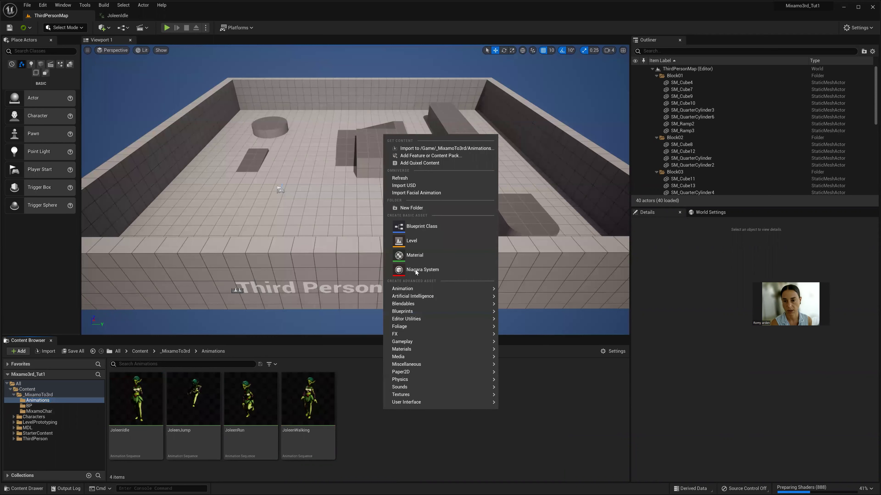
{"action": "mouse_move", "coordinate": [418, 290]}
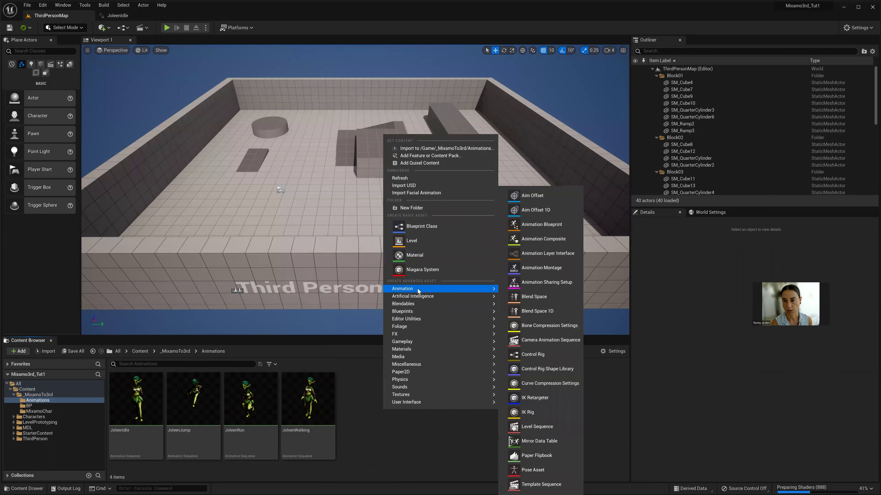
{"action": "left_click", "coordinate": [543, 226]}
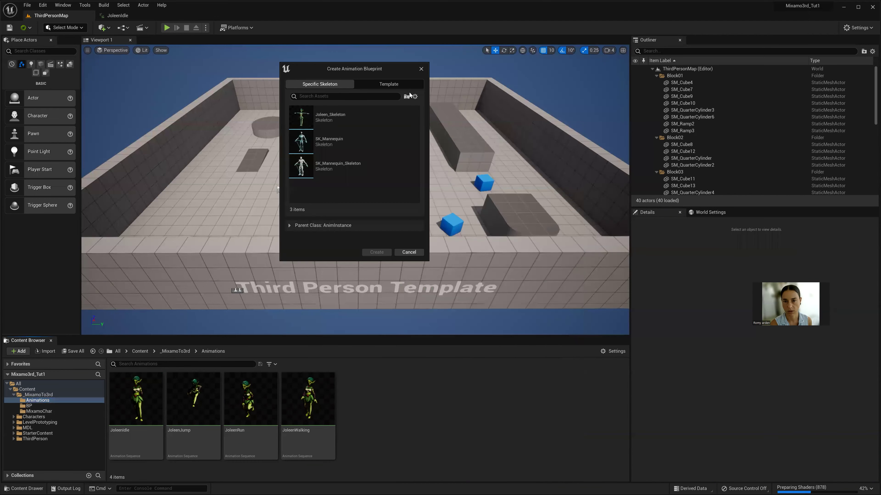
{"action": "left_click", "coordinate": [355, 120]}
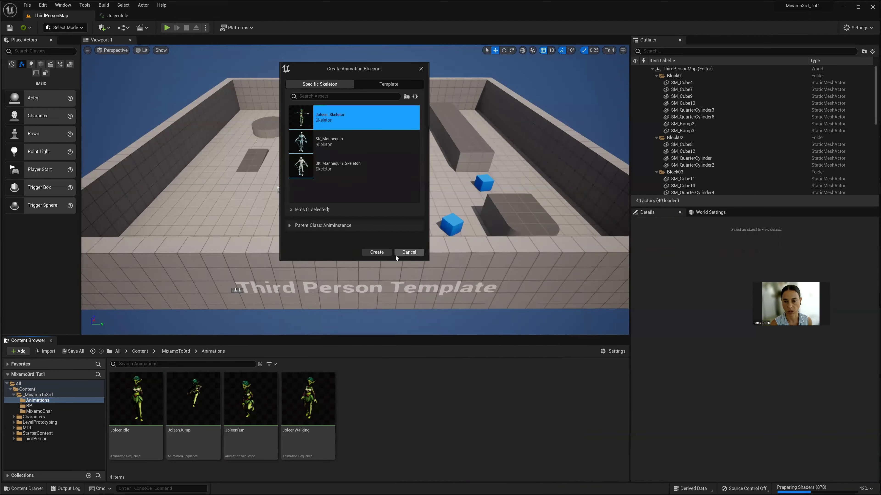
{"action": "left_click", "coordinate": [377, 253]}
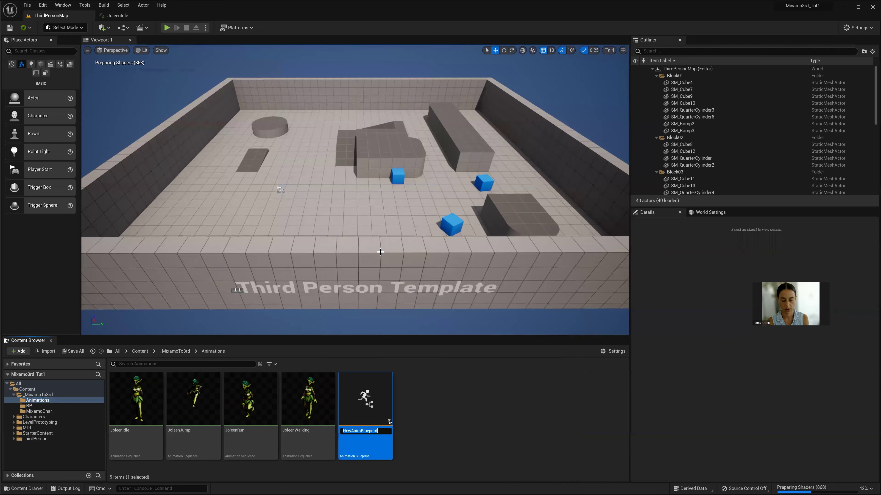
{"action": "type", "text": "ABP_Joleen"}
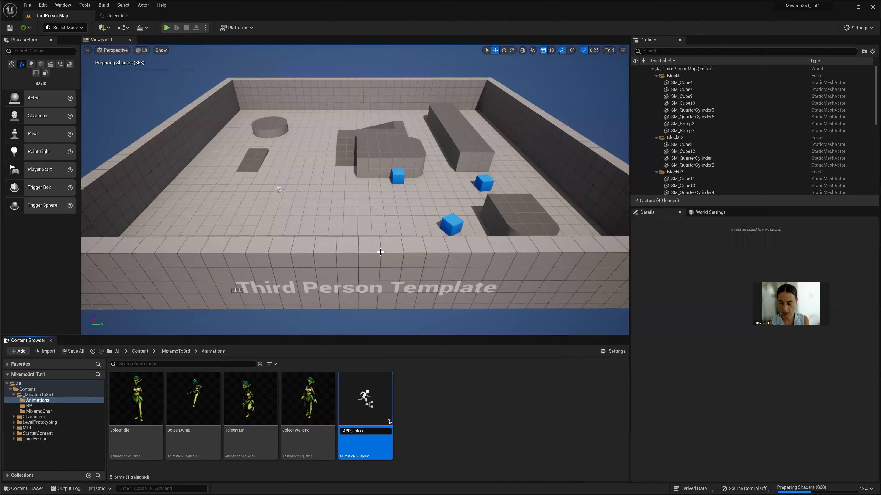
{"action": "key", "text": "Return"}
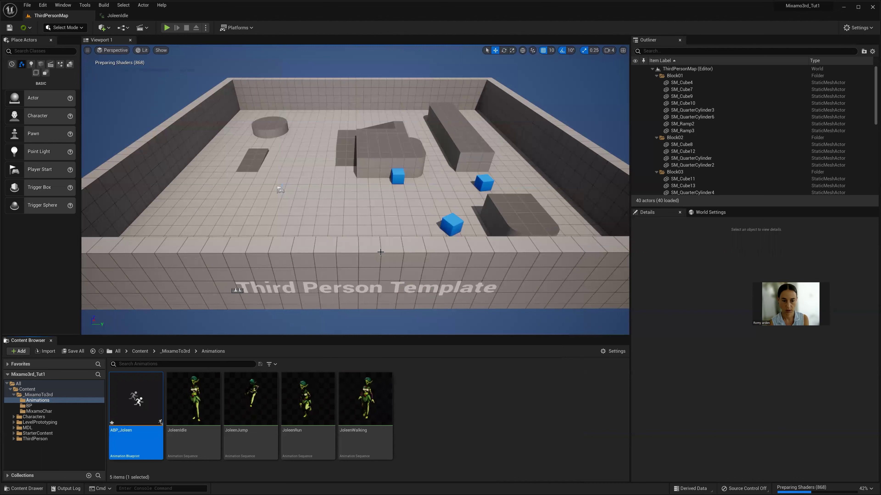
Step: Open ABP_Joleen and compile it successfully
{"action": "mouse_move", "coordinate": [148, 407]}
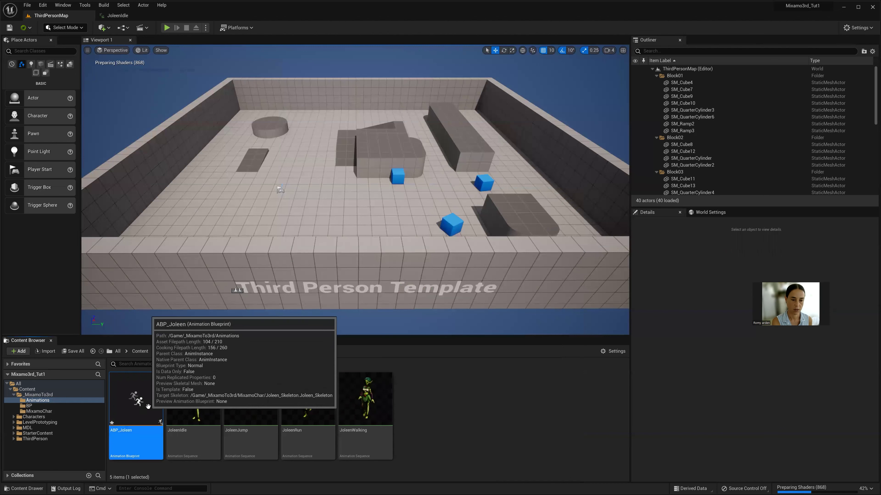
{"action": "double_click", "coordinate": [148, 407]}
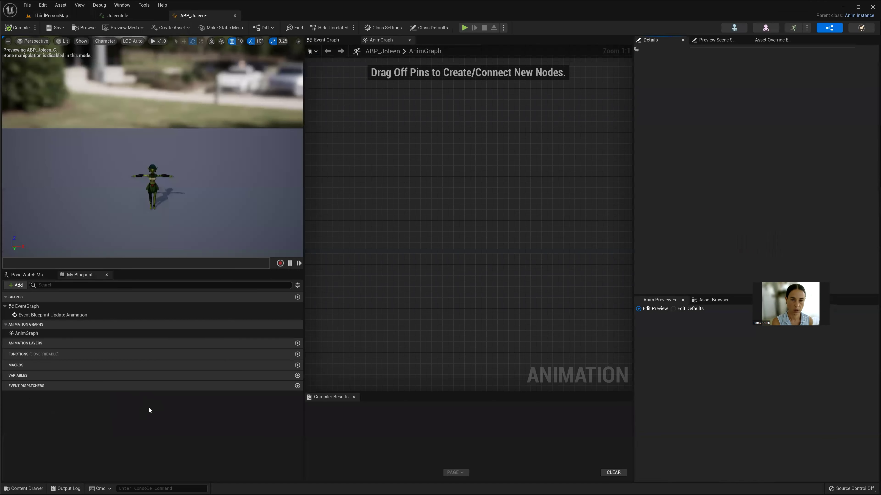
{"action": "left_click", "coordinate": [14, 30]}
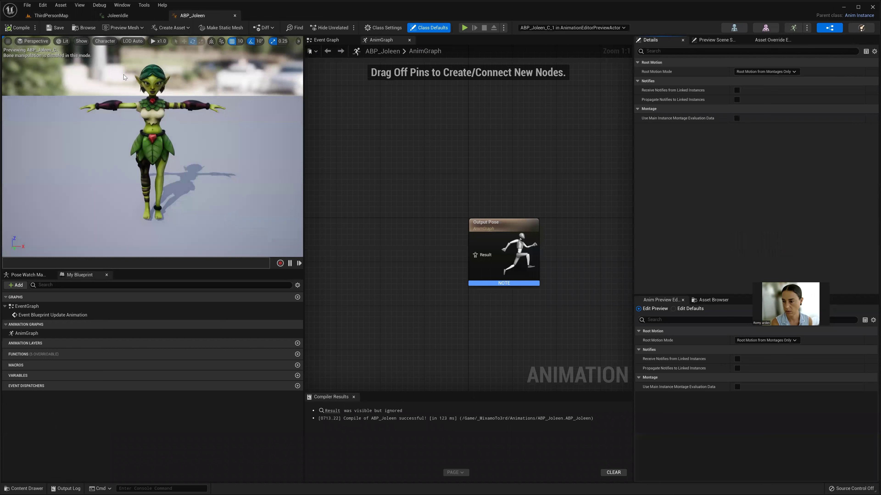
Step: Browse the Joleen animations in the Asset Browser, then return to ThirdPersonMap
{"action": "left_click", "coordinate": [712, 299]}
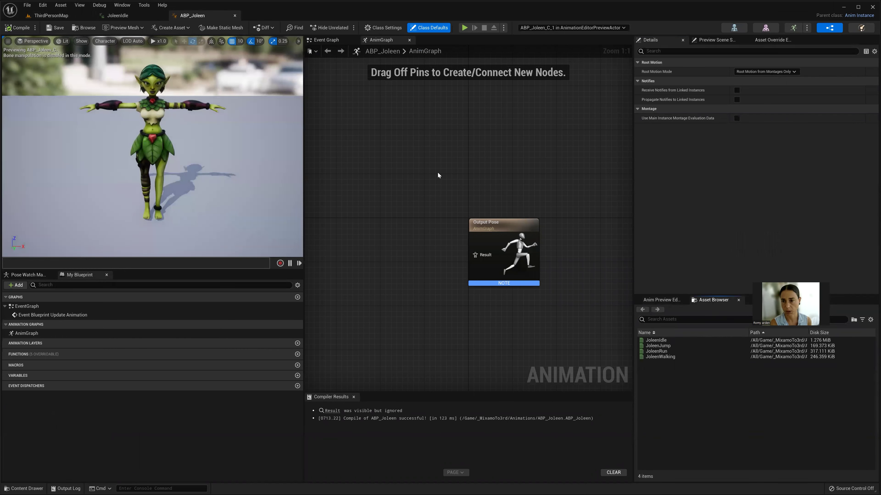
{"action": "left_click", "coordinate": [660, 341]}
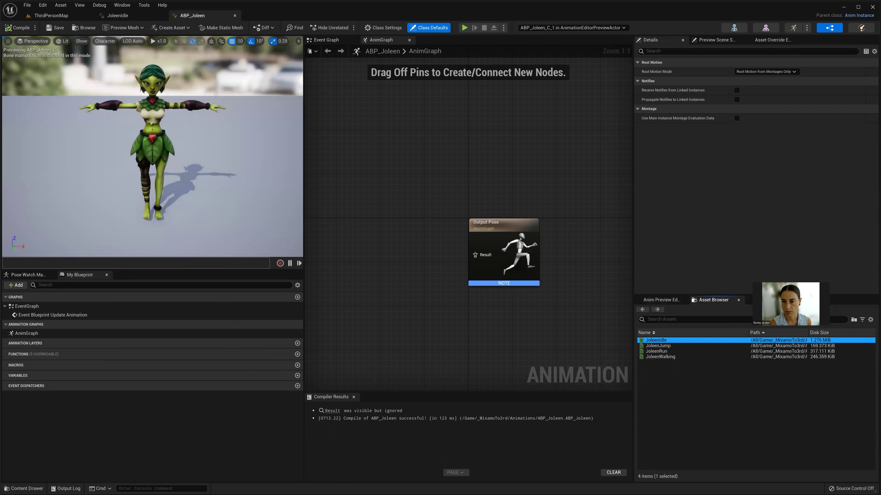
{"action": "right_click_drag", "start_coordinate": [393, 248], "coordinate": [419, 285]}
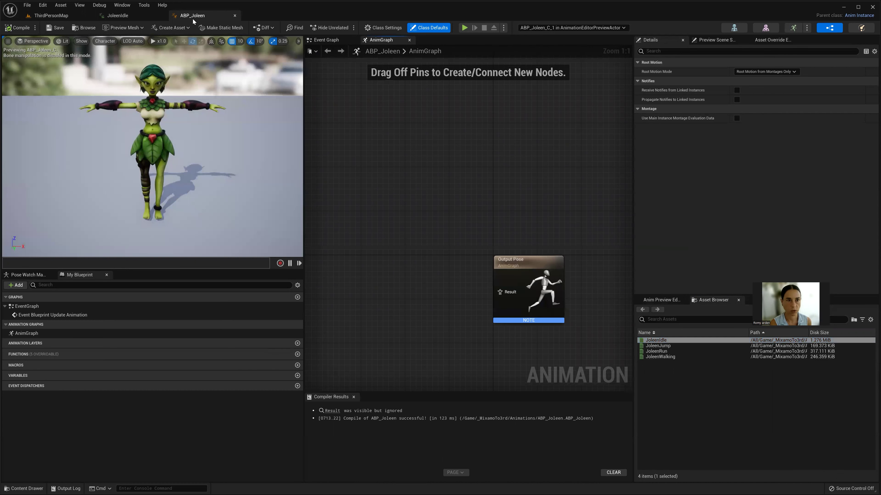
{"action": "left_click", "coordinate": [49, 17]}
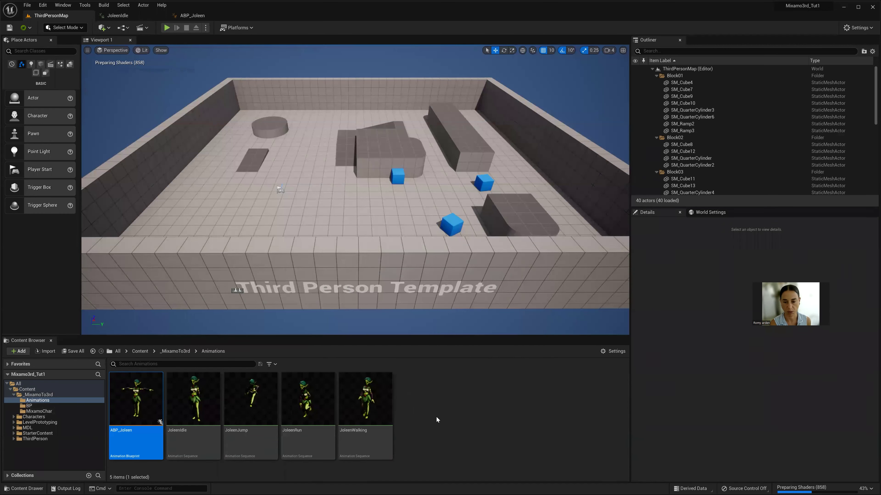
{"action": "left_click", "coordinate": [446, 391]}
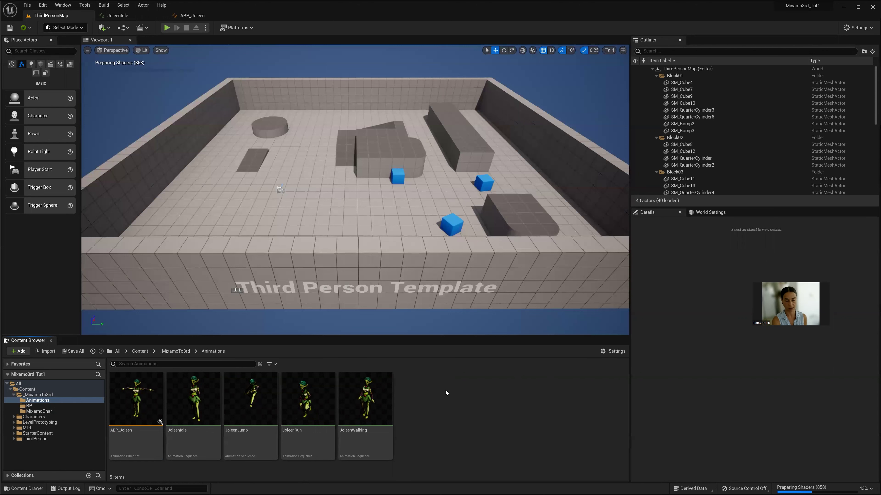
{"action": "left_click", "coordinate": [167, 28]}
{"action": "left_click", "coordinate": [315, 171]}
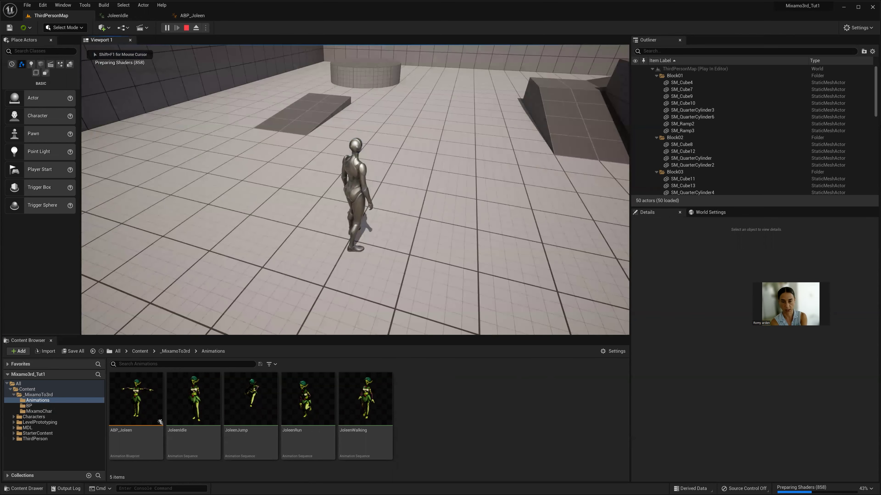
{"action": "key", "text": "w"}
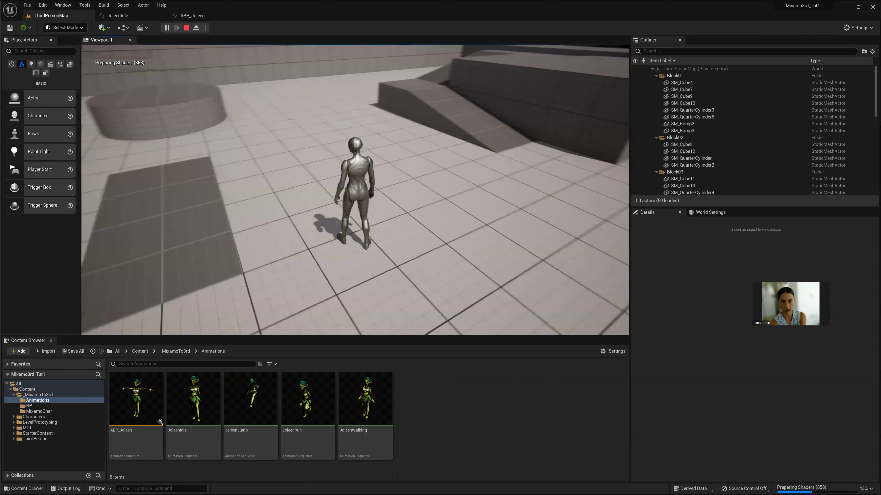
{"action": "key", "text": "w"}
{"action": "key", "text": "w"}
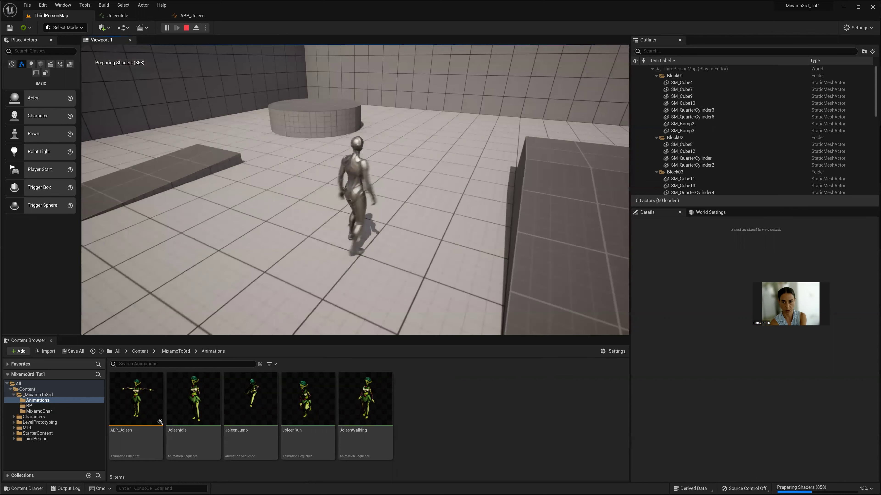
{"action": "key", "text": "Escape"}
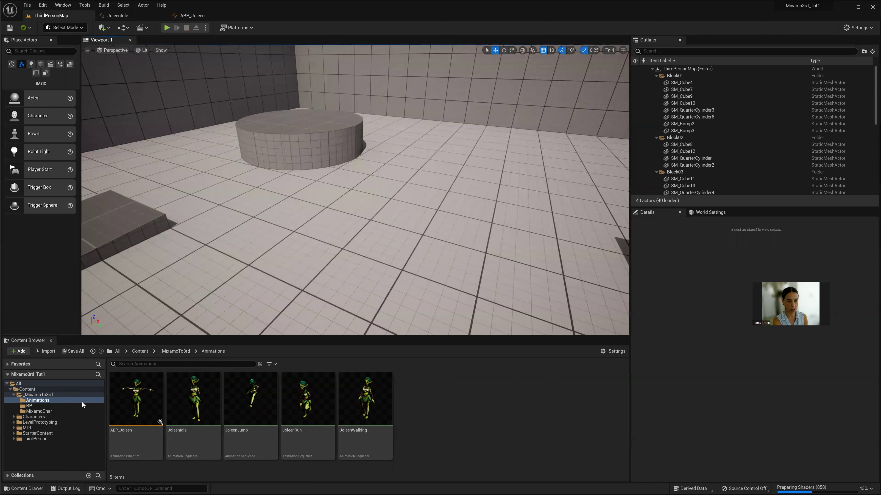
Step: Go to ThirdPerson/Blueprints and select BP_ThirdPersonCharacter
{"action": "left_click", "coordinate": [48, 440]}
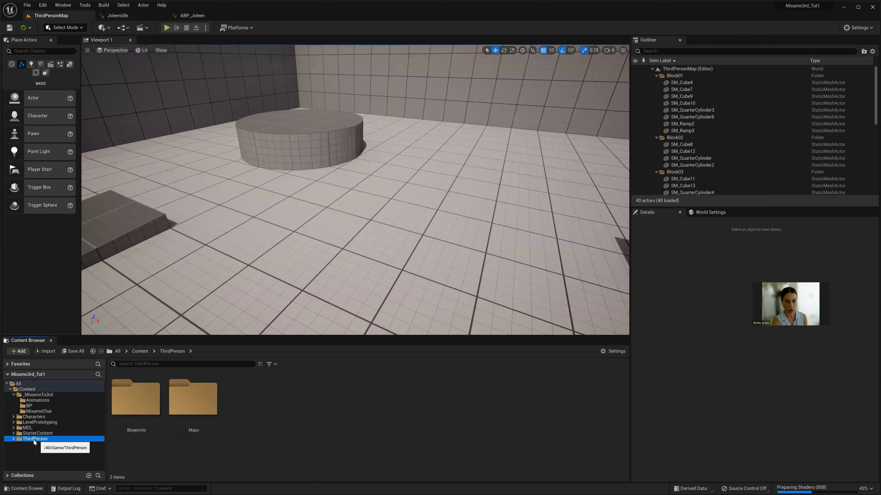
{"action": "left_click", "coordinate": [14, 439]}
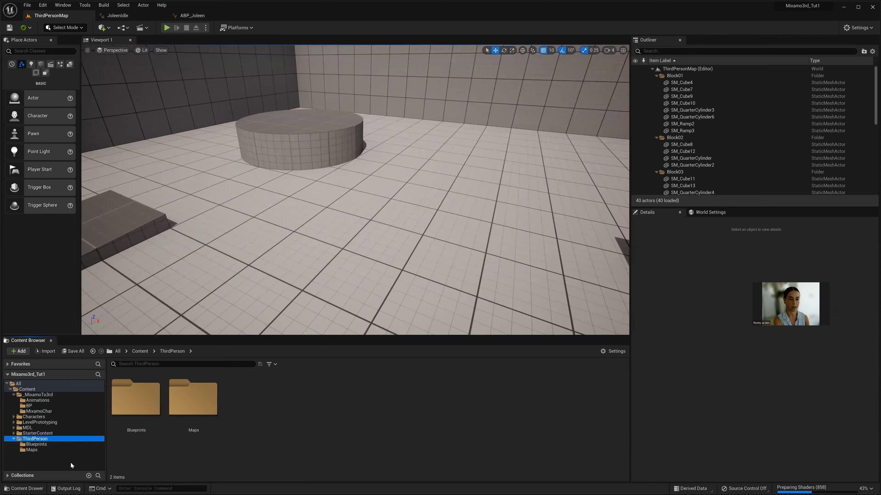
{"action": "left_click", "coordinate": [36, 446]}
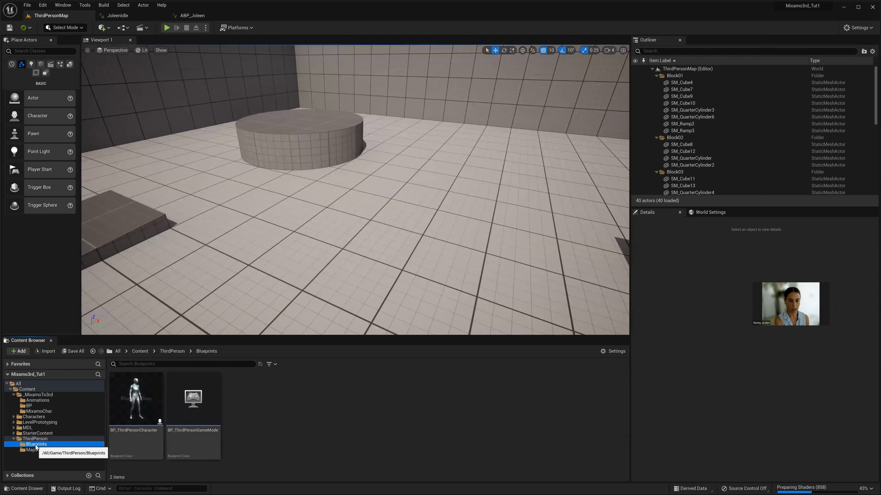
{"action": "left_click", "coordinate": [144, 416]}
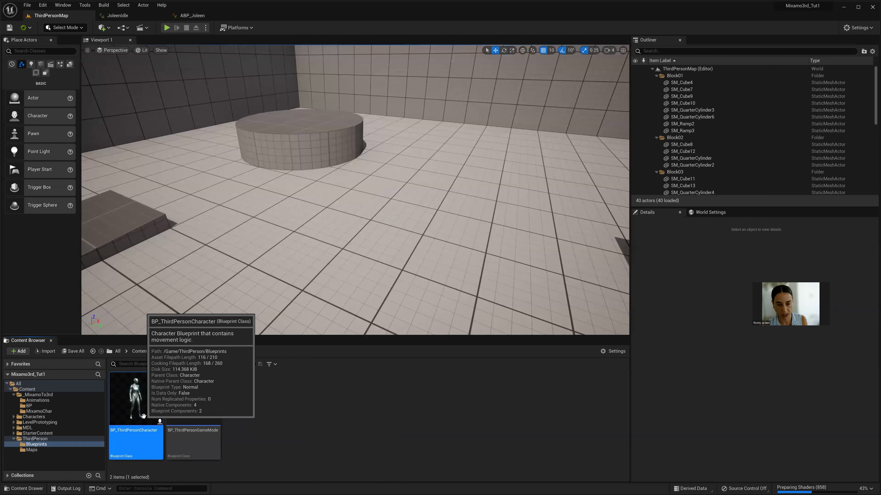
Step: Duplicate BP_ThirdPersonCharacter and rename the copy BP_3rd_Joleen
{"action": "key", "text": "ctrl+d"}
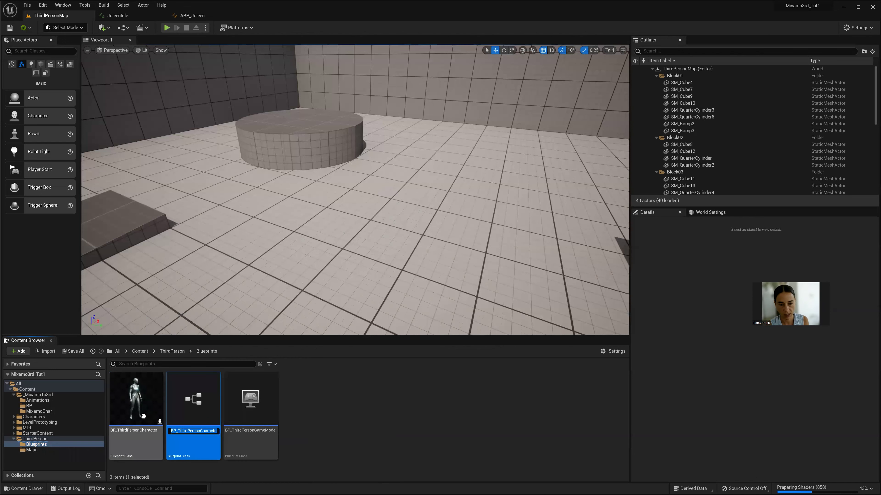
{"action": "key", "text": "End"}
{"action": "key", "text": "BackSpace"}
{"action": "key", "text": "BackSpace"}
{"action": "key", "text": "BackSpace"}
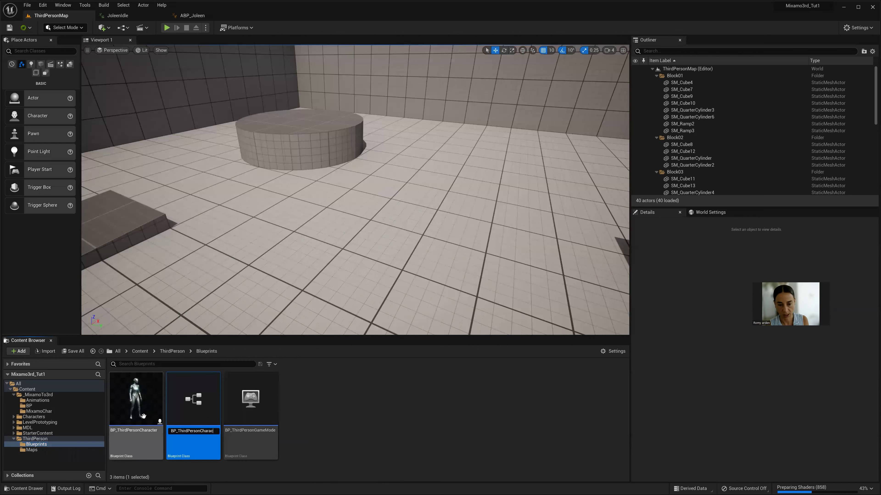
{"action": "key", "text": "BackSpace"}
{"action": "key", "text": "BackSpace"}
{"action": "key", "text": "BackSpace"}
{"action": "key", "text": "BackSpace"}
{"action": "key", "text": "BackSpace"}
{"action": "key", "text": "BackSpace"}
{"action": "type", "text": "BP_3rdMixa"}
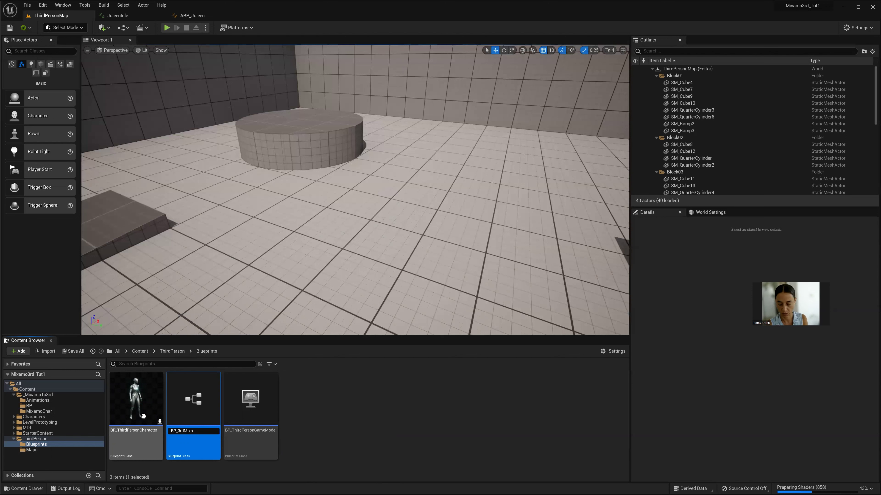
{"action": "type", "text": "mo"}
{"action": "key", "text": "BackSpace"}
{"action": "key", "text": "BackSpace"}
{"action": "key", "text": "BackSpace"}
{"action": "key", "text": "BackSpace"}
{"action": "key", "text": "BackSpace"}
{"action": "type", "text": "_Jol"}
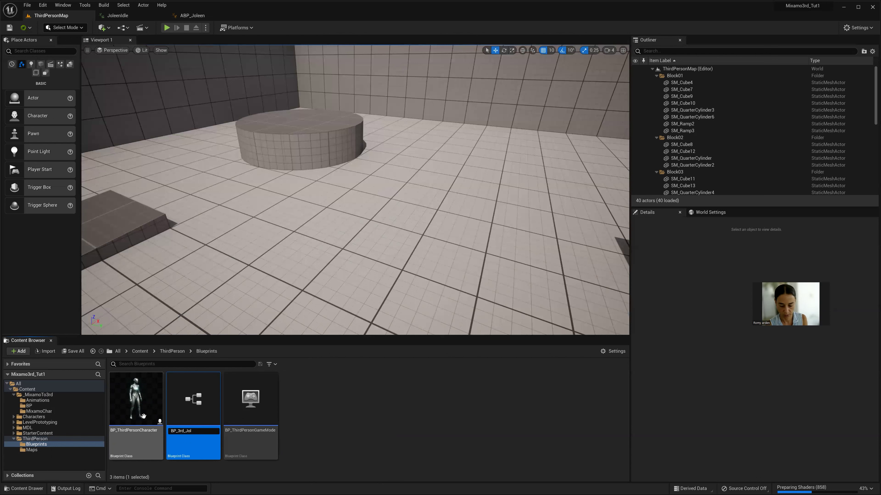
{"action": "type", "text": "een"}
{"action": "key", "text": "Return"}
Step: Move BP_3rd_Joleen into the _MixamoTo3rd/BP folder and Save All
{"action": "left_click_drag", "start_coordinate": [143, 416], "coordinate": [34, 408]}
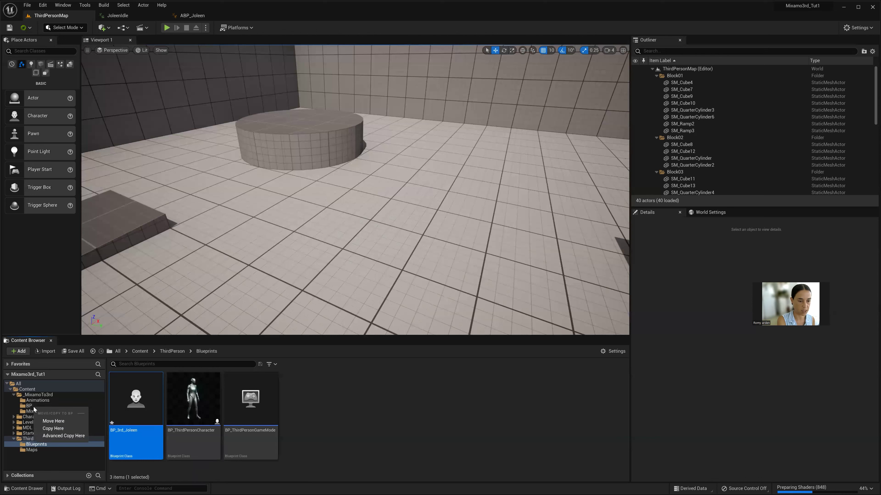
{"action": "left_click", "coordinate": [46, 422]}
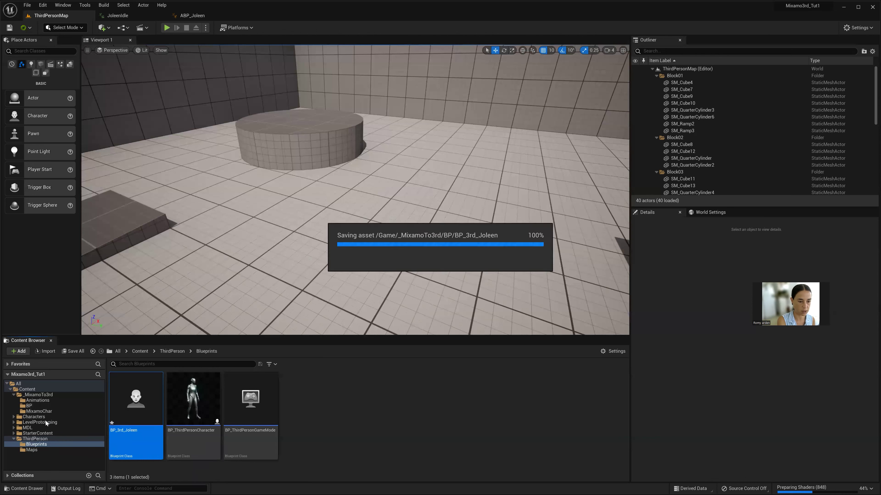
{"action": "left_click", "coordinate": [28, 406]}
{"action": "left_click", "coordinate": [123, 409]}
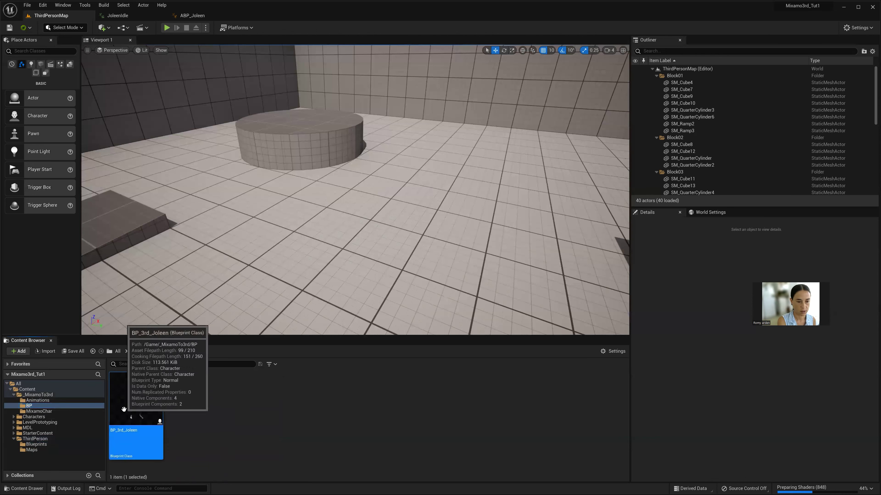
{"action": "left_click", "coordinate": [27, 5]}
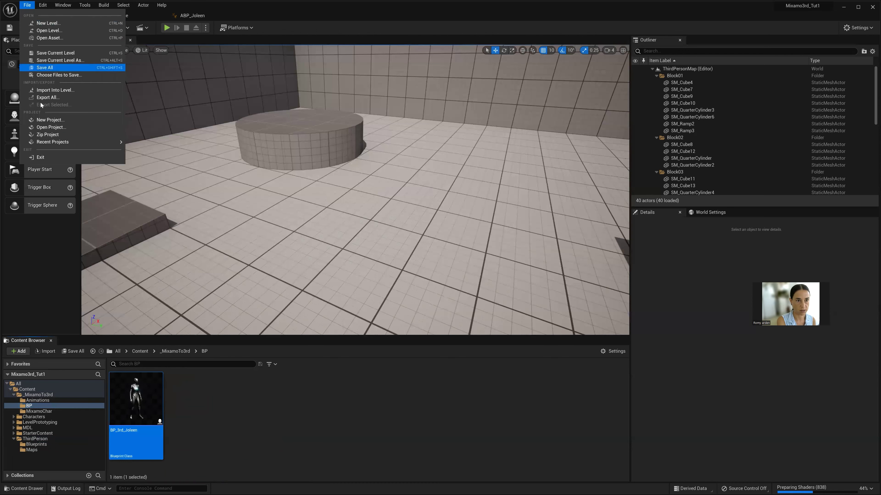
{"action": "left_click", "coordinate": [45, 68]}
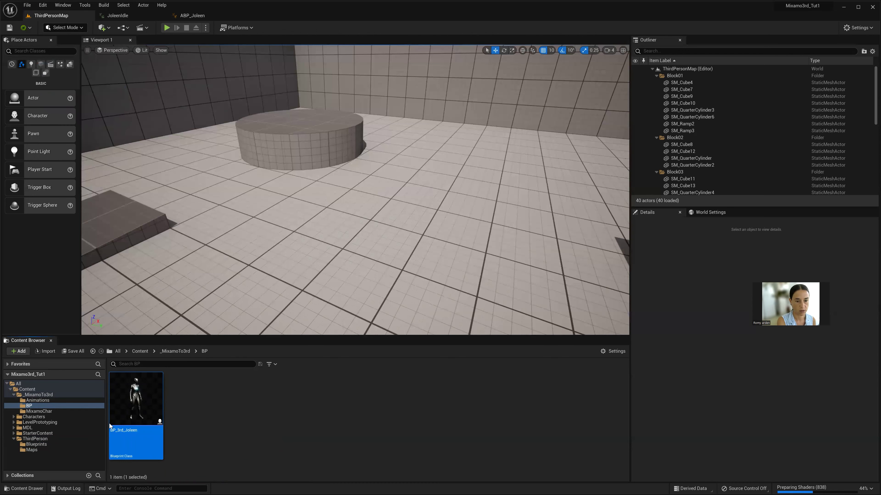
Step: Open BP_3rd_Joleen and set the Mesh component's Skeletal Mesh to Joleen
{"action": "double_click", "coordinate": [136, 386]}
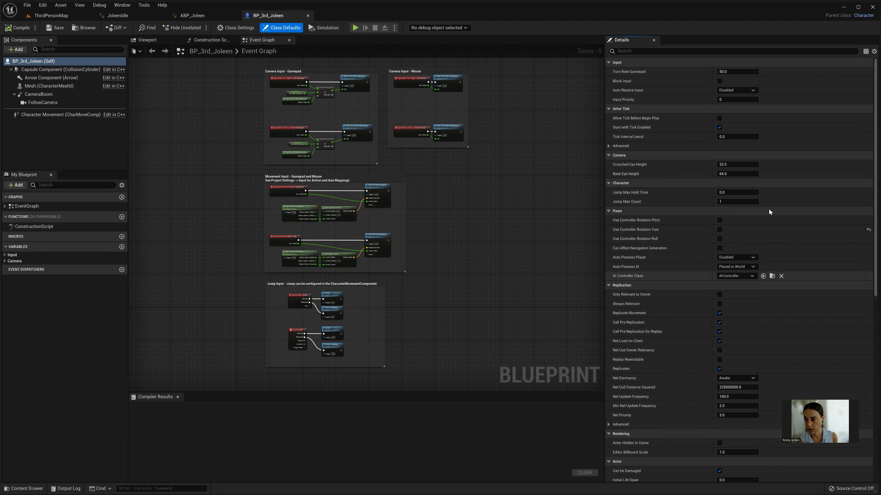
{"action": "left_click", "coordinate": [644, 50]}
{"action": "type", "text": "mesh"}
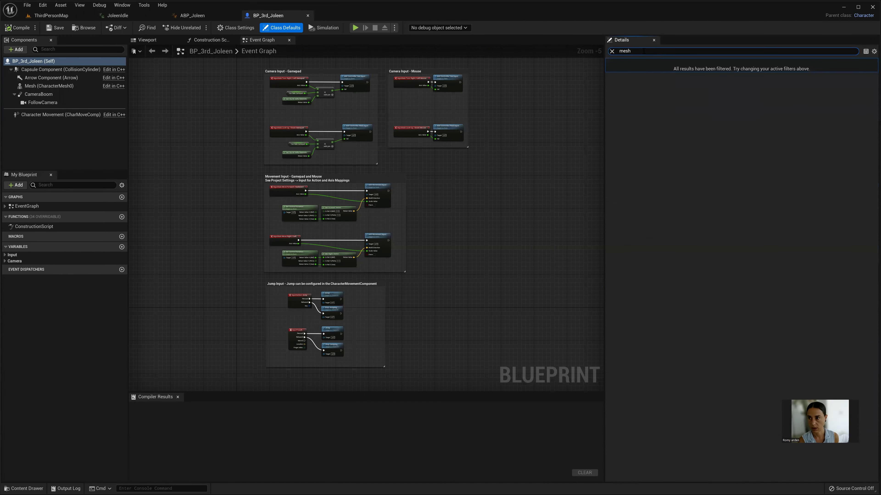
{"action": "left_click", "coordinate": [51, 87]}
{"action": "left_click", "coordinate": [788, 72]}
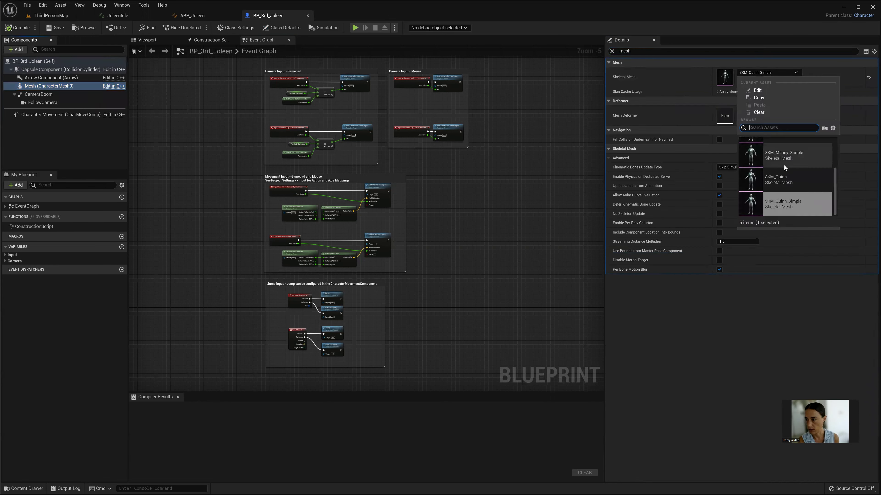
{"action": "scroll", "coordinate": [784, 165], "scroll_direction": "up", "scroll_amount": 3}
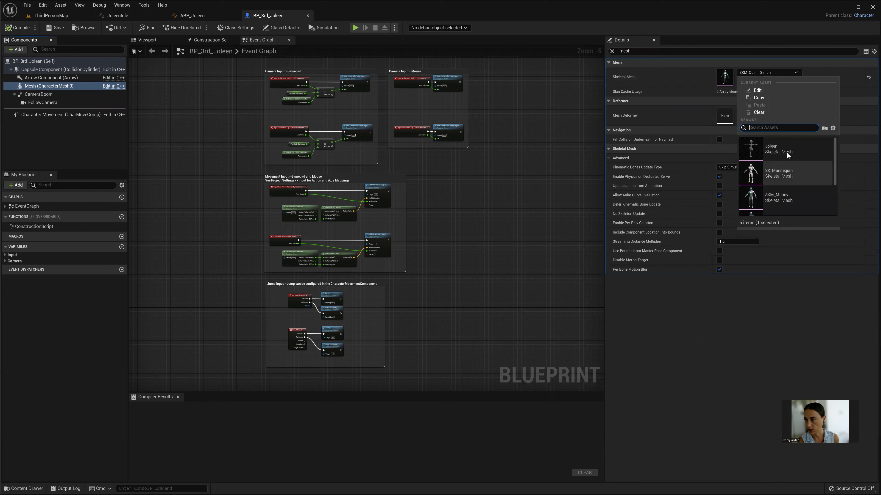
{"action": "left_click", "coordinate": [786, 152]}
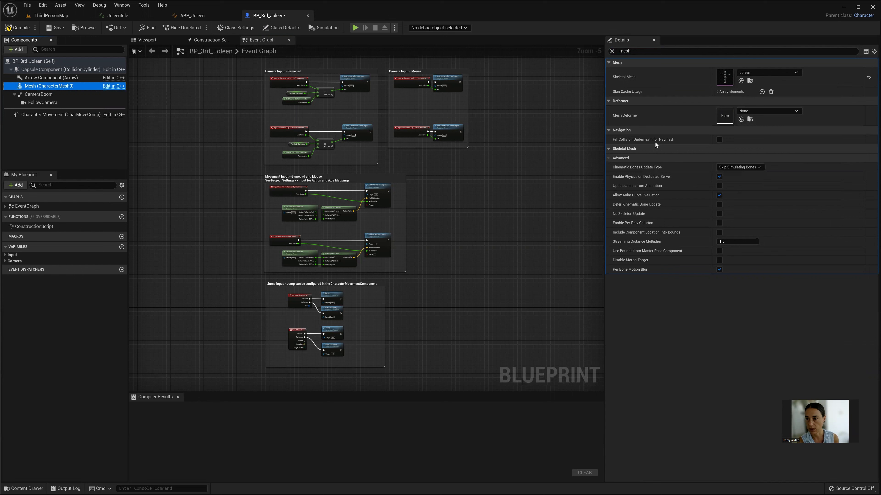
Step: Set the Anim Class to ABP_Joleen_C, then compile and save the blueprint
{"action": "left_click", "coordinate": [636, 52]}
{"action": "type", "text": "anim"}
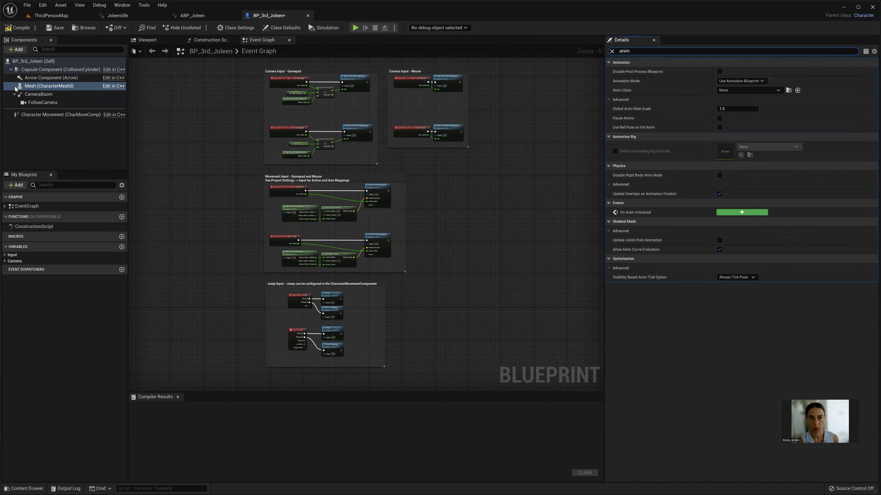
{"action": "left_click", "coordinate": [741, 90]}
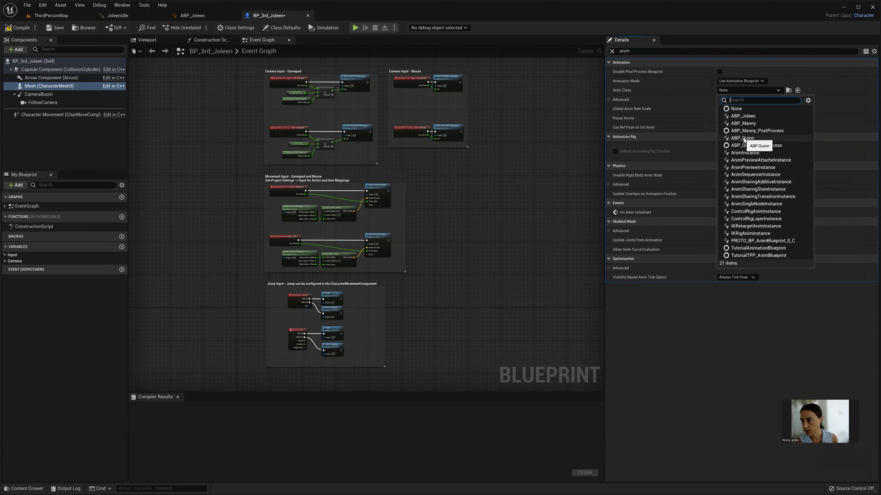
{"action": "left_click", "coordinate": [747, 116]}
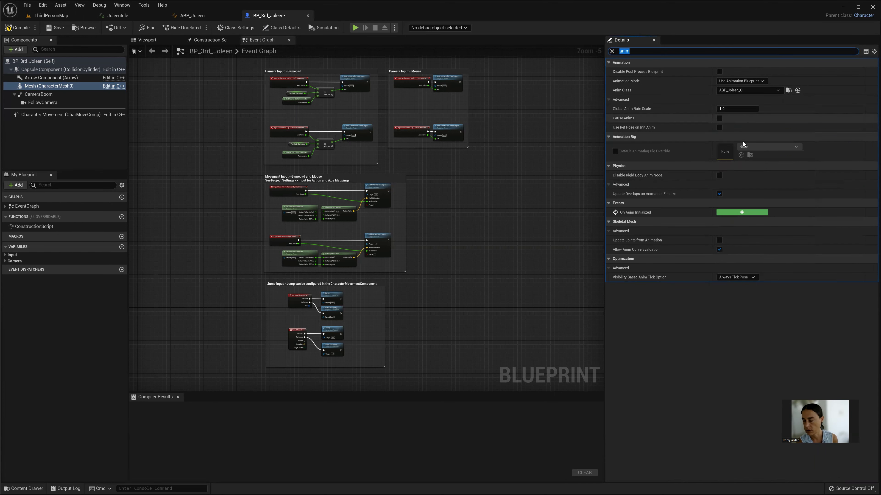
{"action": "left_click", "coordinate": [16, 28]}
{"action": "left_click", "coordinate": [59, 30]}
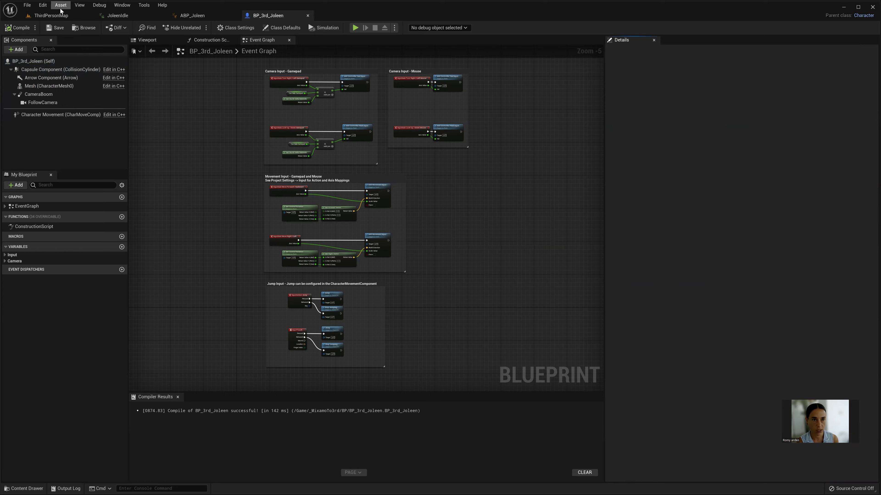
Step: In ThirdPersonMap World Settings, set the GameMode's Default Pawn Class to BP_3rd_Joleen
{"action": "left_click", "coordinate": [55, 17]}
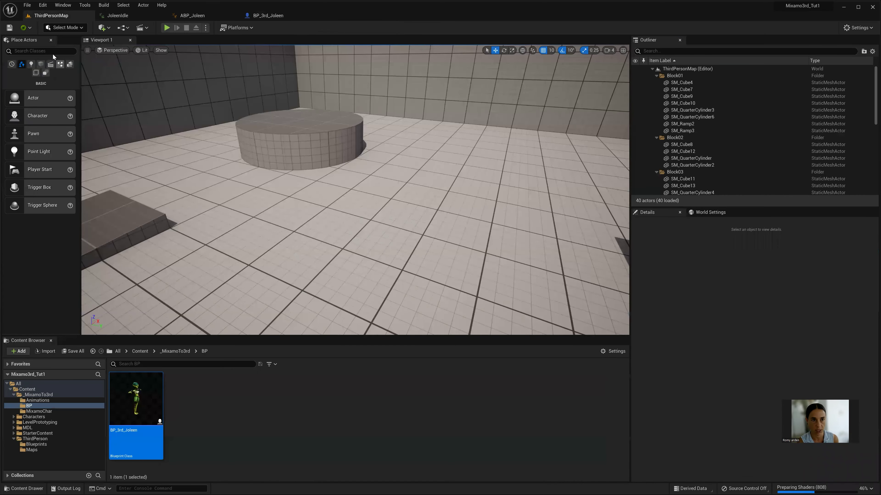
{"action": "left_click", "coordinate": [708, 213]}
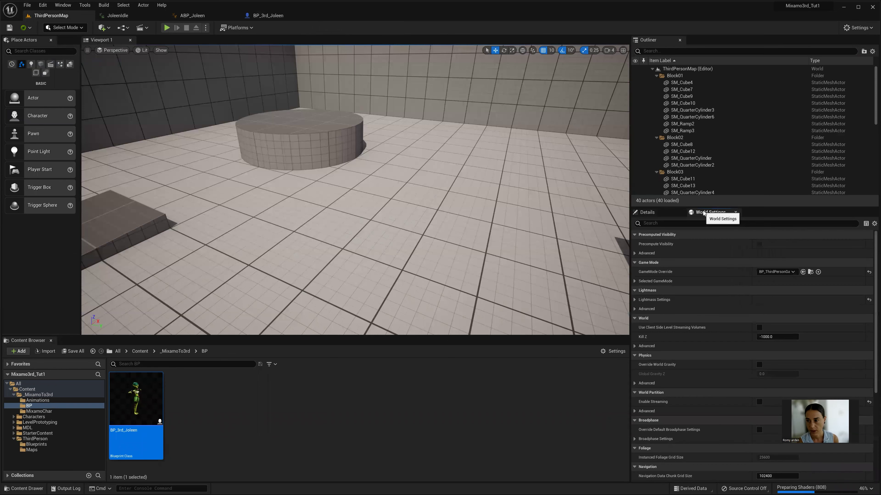
{"action": "left_click", "coordinate": [634, 281]}
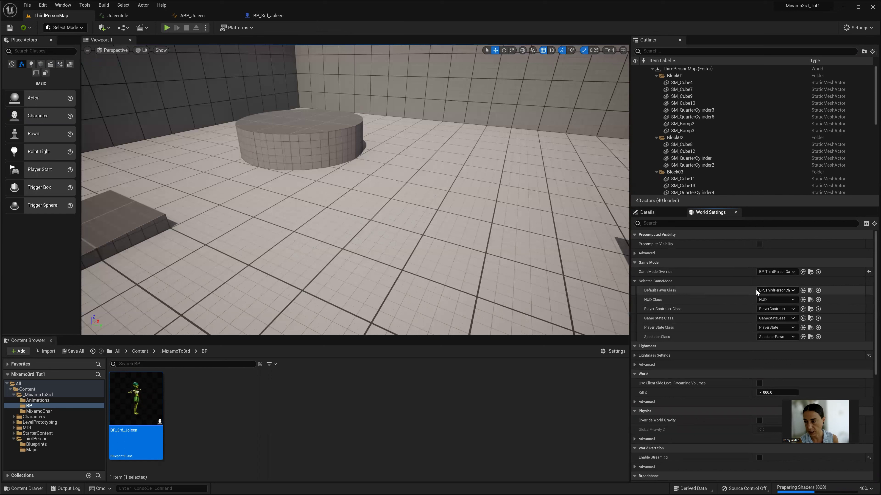
{"action": "left_click", "coordinate": [788, 291]}
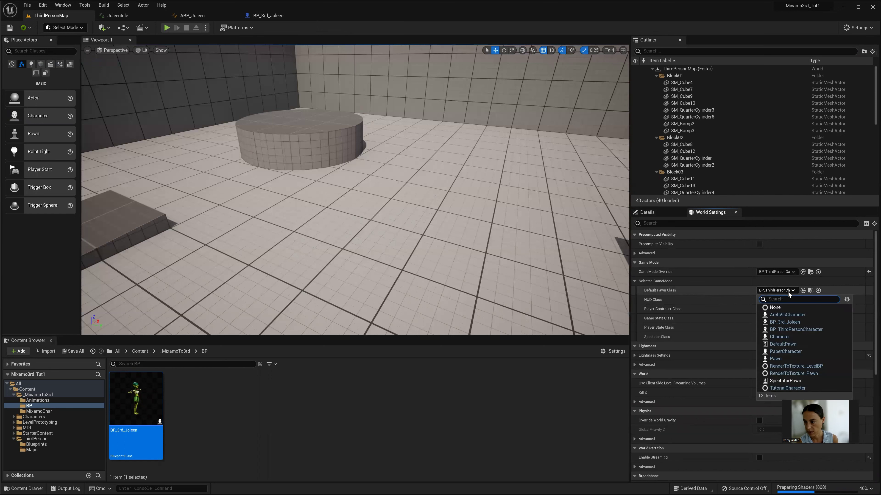
{"action": "left_click", "coordinate": [792, 322]}
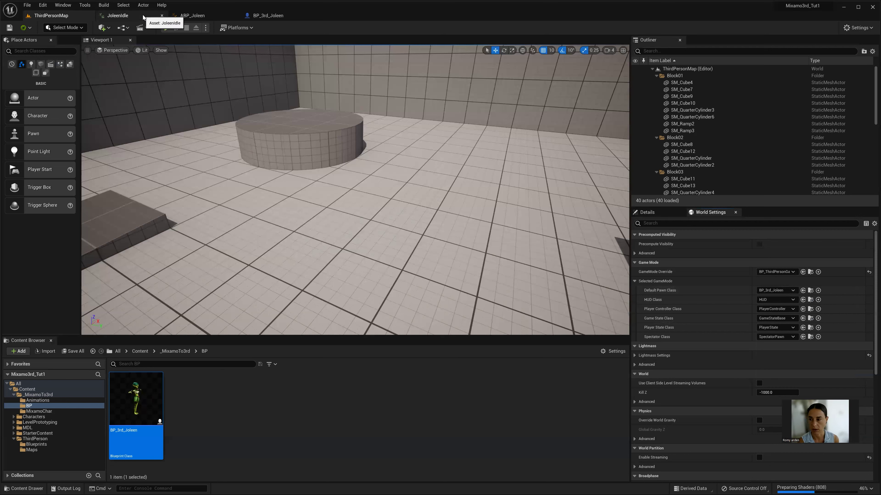
{"action": "left_click", "coordinate": [115, 19]}
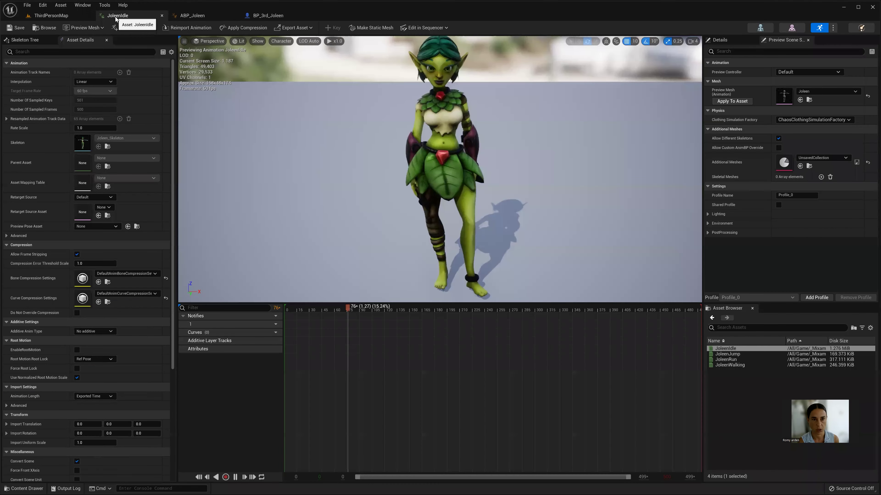
{"action": "left_click", "coordinate": [195, 15]}
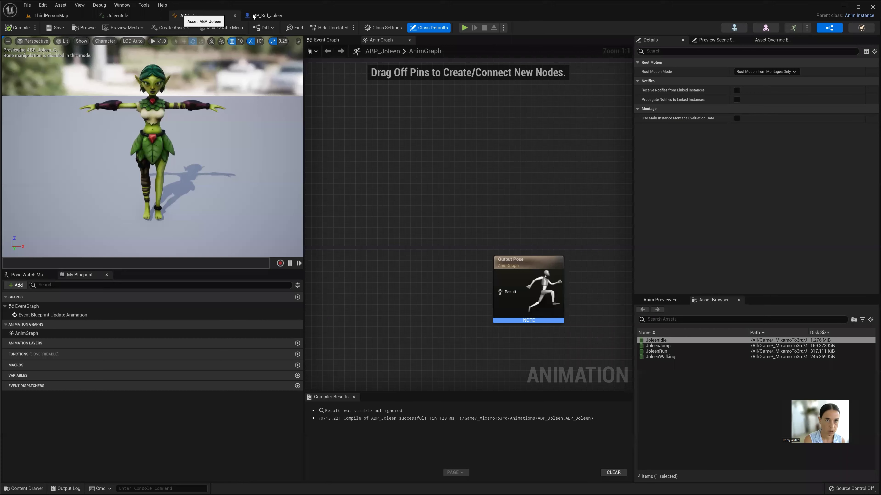
{"action": "left_click", "coordinate": [254, 16]}
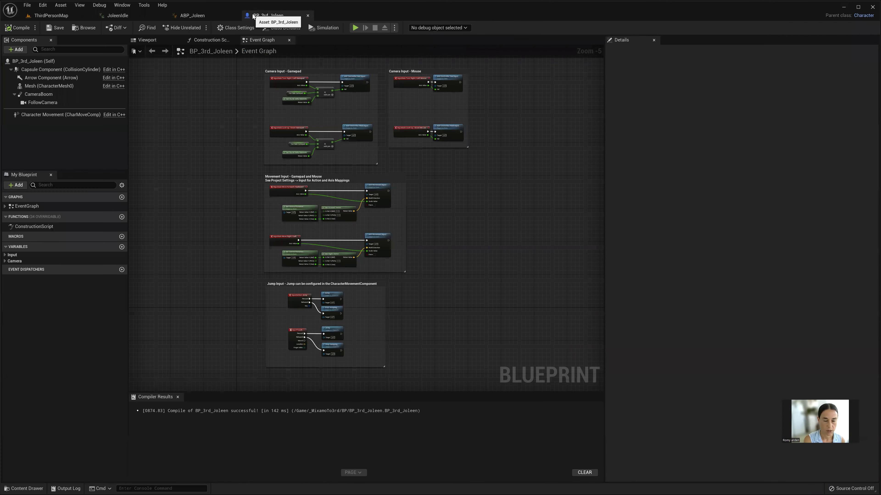
{"action": "left_click", "coordinate": [86, 86]}
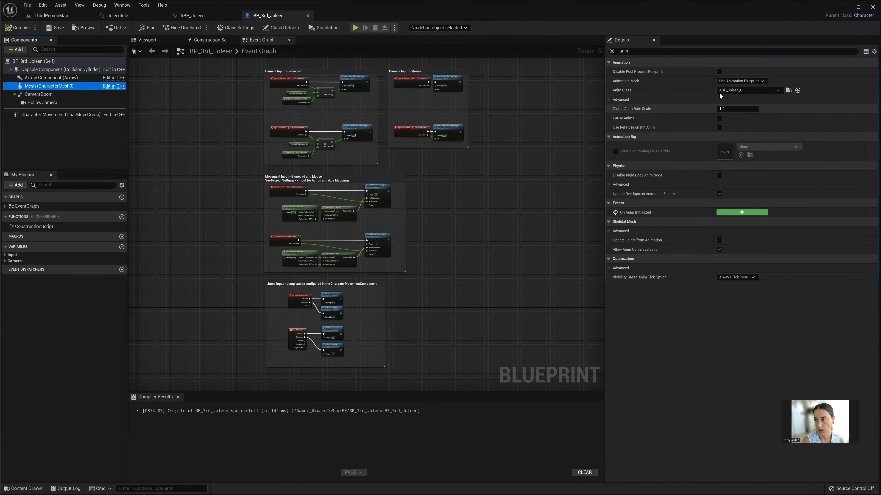
{"action": "left_click", "coordinate": [51, 17]}
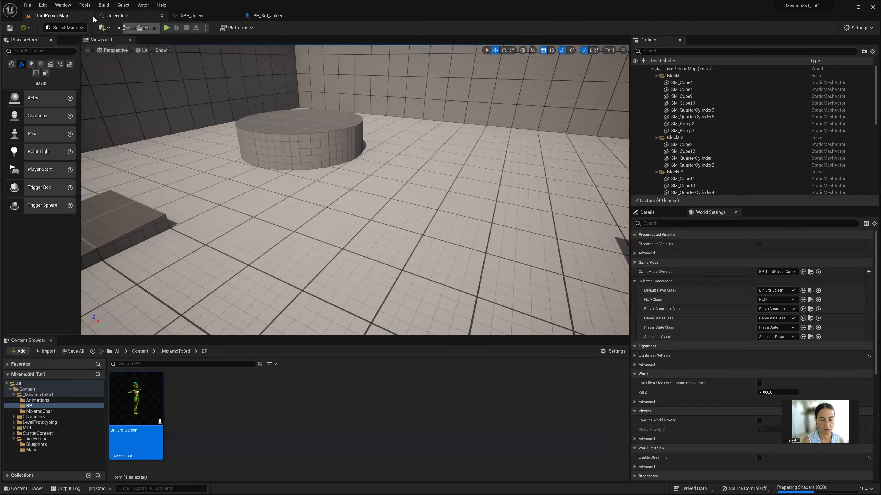
{"action": "left_click", "coordinate": [27, 5]}
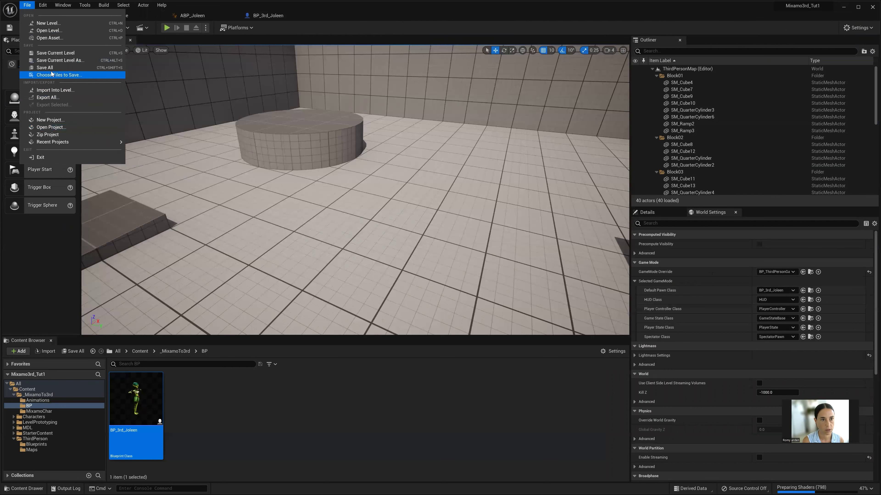
{"action": "key", "text": "Escape"}
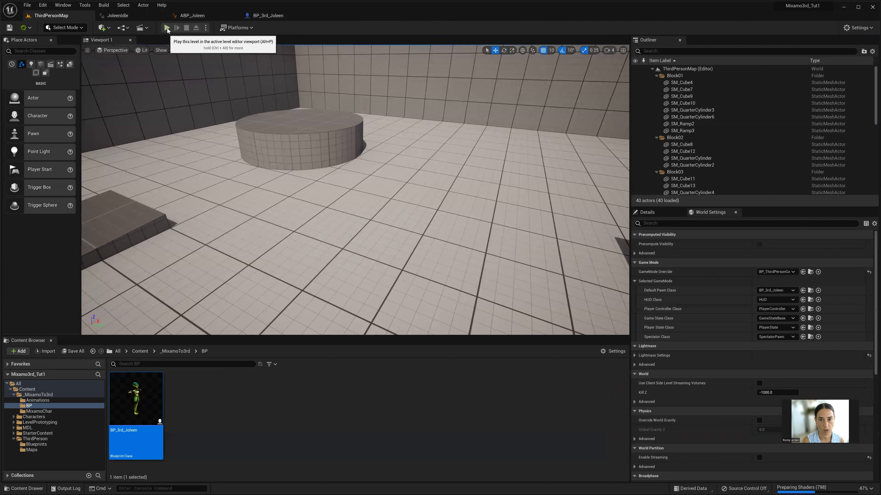
Step: Play the level, walk Joleen forward with W, then stop with Esc
{"action": "left_click", "coordinate": [167, 29]}
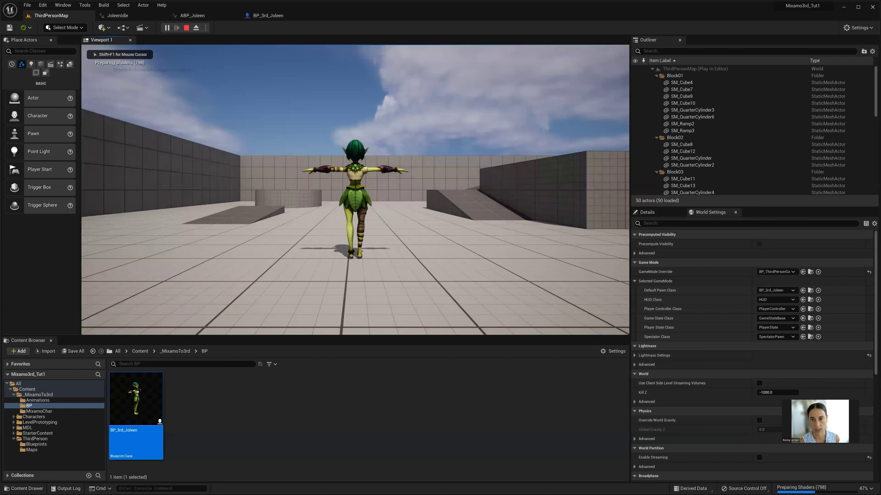
{"action": "key", "text": "w"}
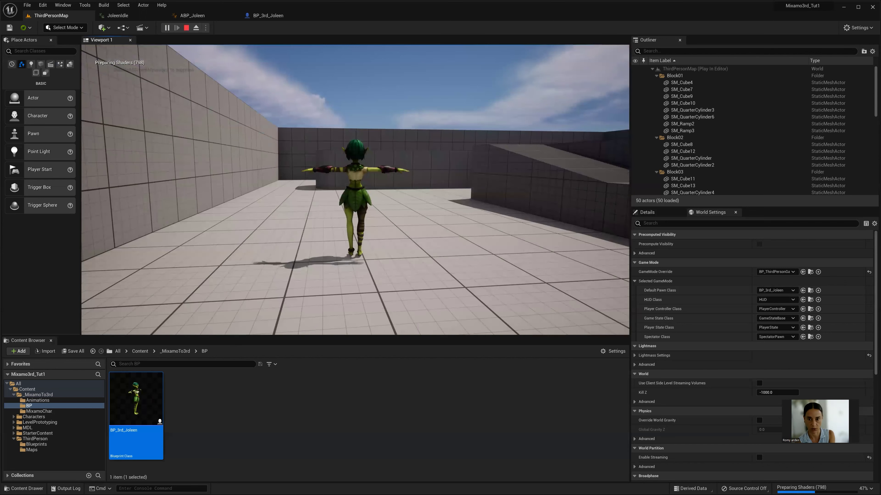
{"action": "key", "text": "Escape"}
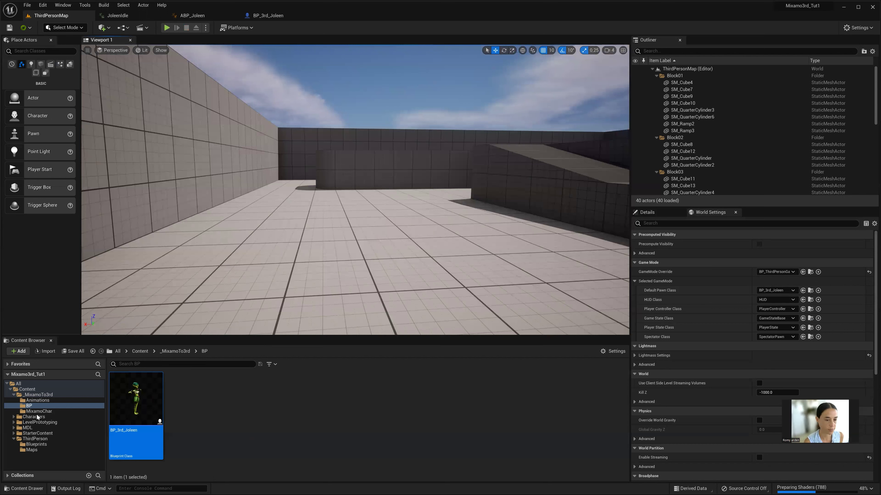
Step: Open the ABP_Joleen animation blueprint from the Animations folder
{"action": "left_click", "coordinate": [44, 402]}
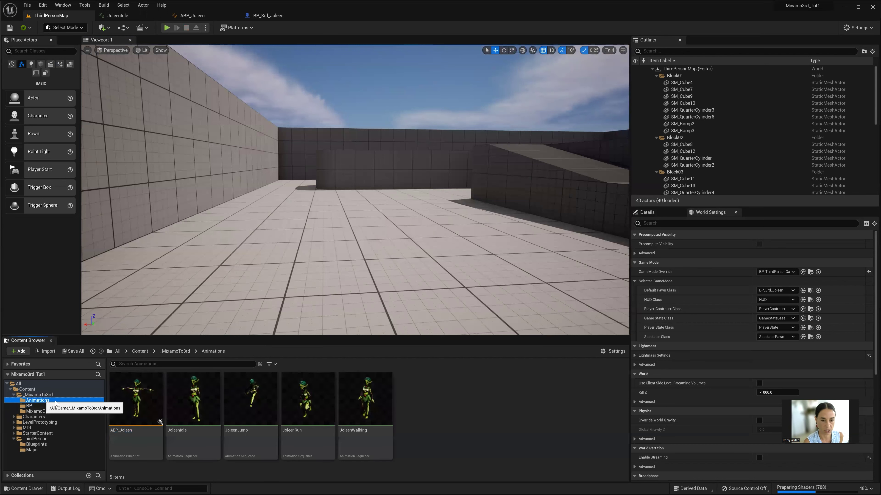
{"action": "mouse_move", "coordinate": [388, 395]}
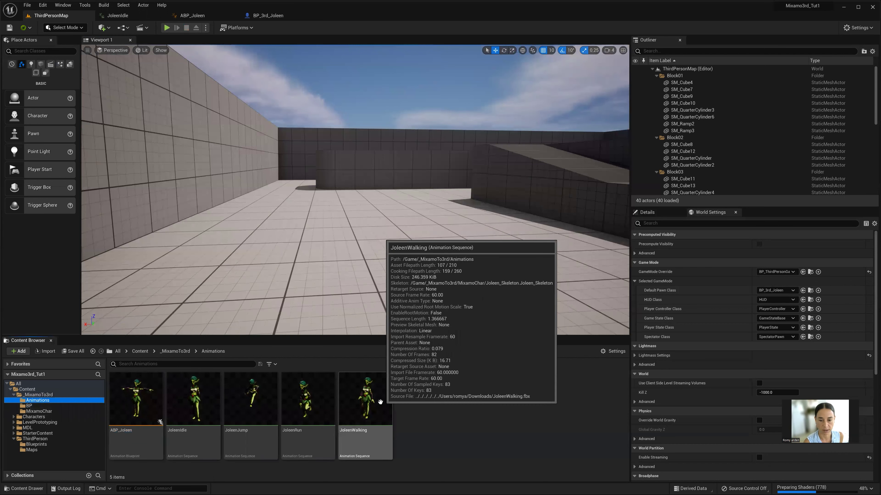
{"action": "double_click", "coordinate": [115, 397]}
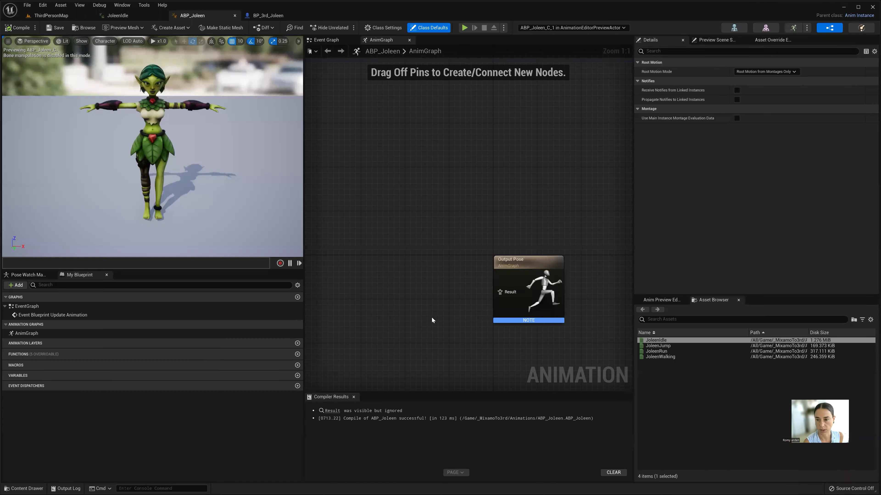
Step: Add a state machine named Locomotion in the AnimGraph and wire it into Output Pose
{"action": "right_click", "coordinate": [393, 280]}
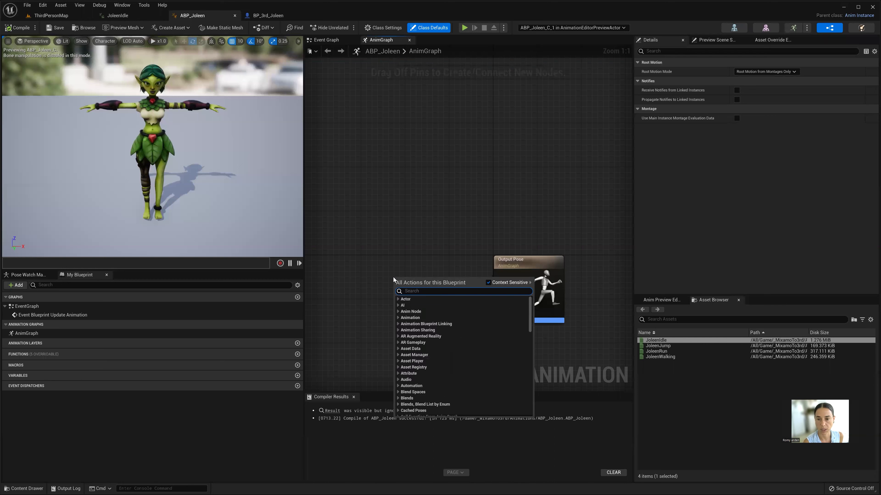
{"action": "type", "text": "sta"}
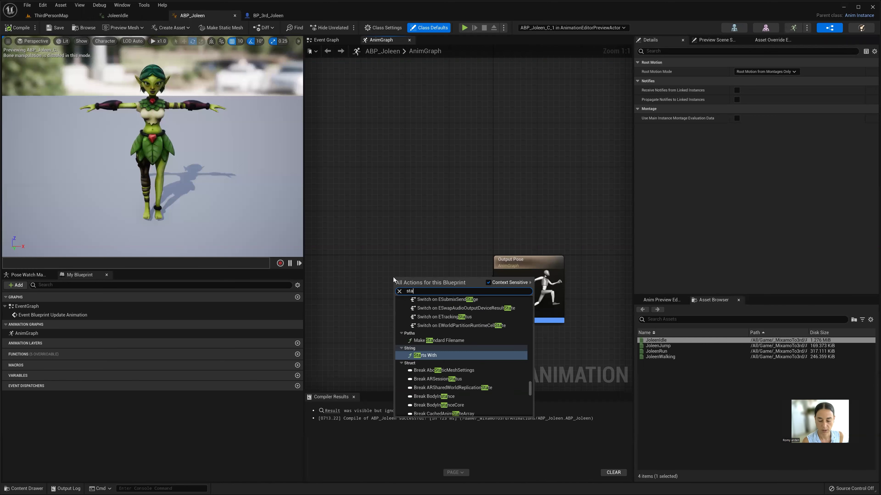
{"action": "type", "text": "te ma"}
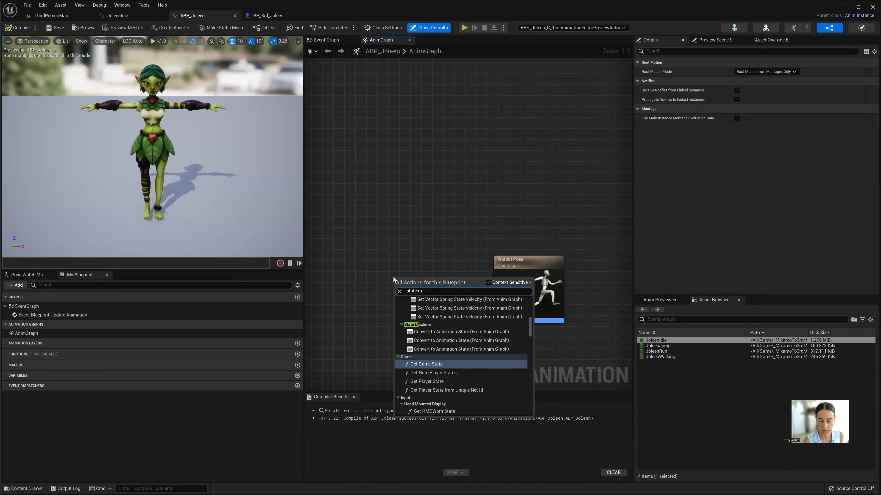
{"action": "left_click", "coordinate": [433, 360]}
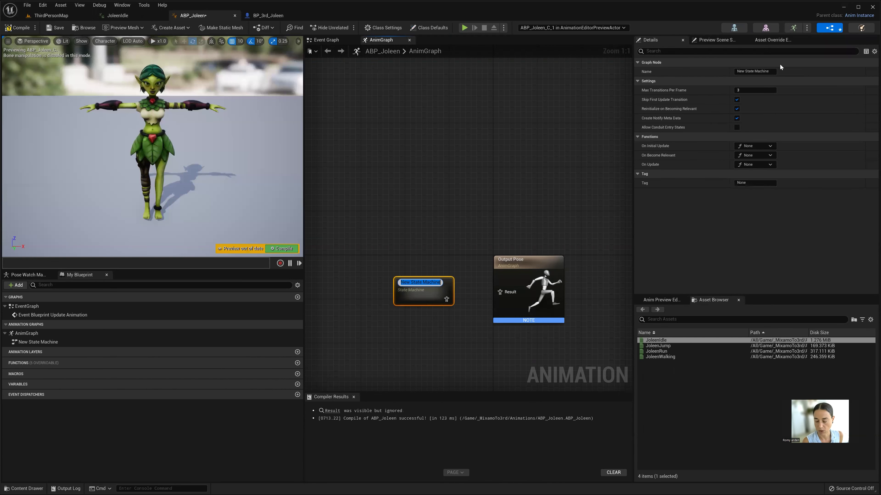
{"action": "type", "text": "Loco"}
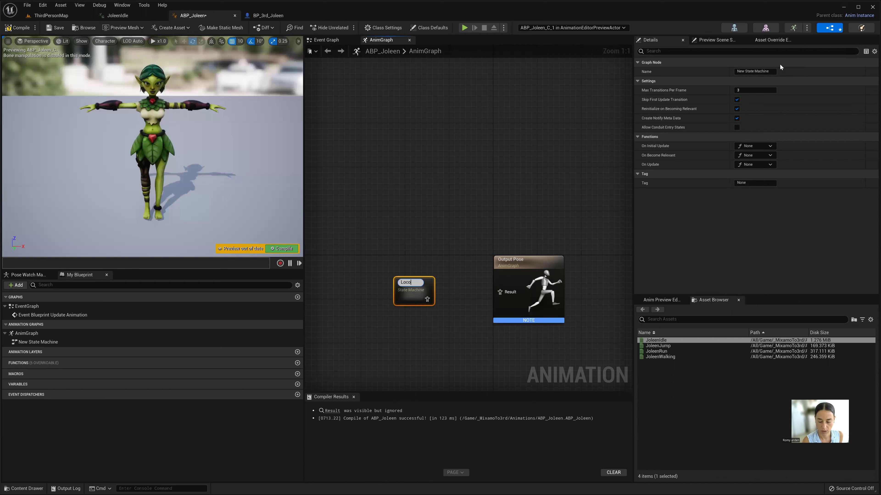
{"action": "type", "text": "moto"}
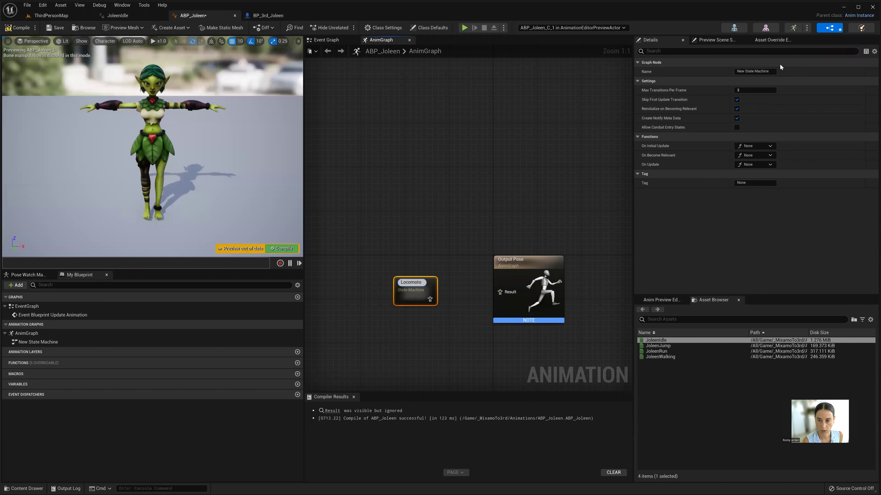
{"action": "key", "text": "BackSpace"}
{"action": "type", "text": "ion"}
{"action": "key", "text": "Return"}
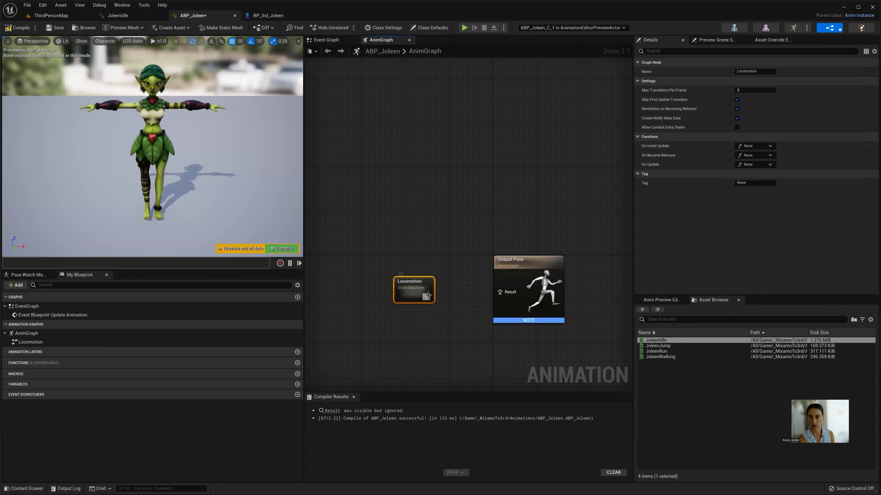
{"action": "left_click_drag", "start_coordinate": [428, 295], "coordinate": [489, 295]}
{"action": "left_click_drag", "start_coordinate": [418, 285], "coordinate": [408, 275]}
Step: Inside Locomotion, add an Idle/Walk/Run state connected from the Entry node
{"action": "double_click", "coordinate": [407, 274]}
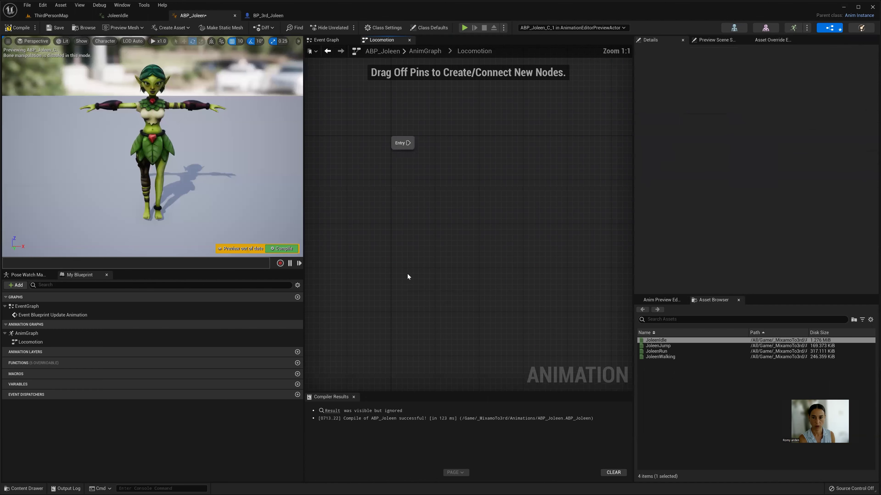
{"action": "right_click_drag", "start_coordinate": [467, 228], "coordinate": [372, 266]}
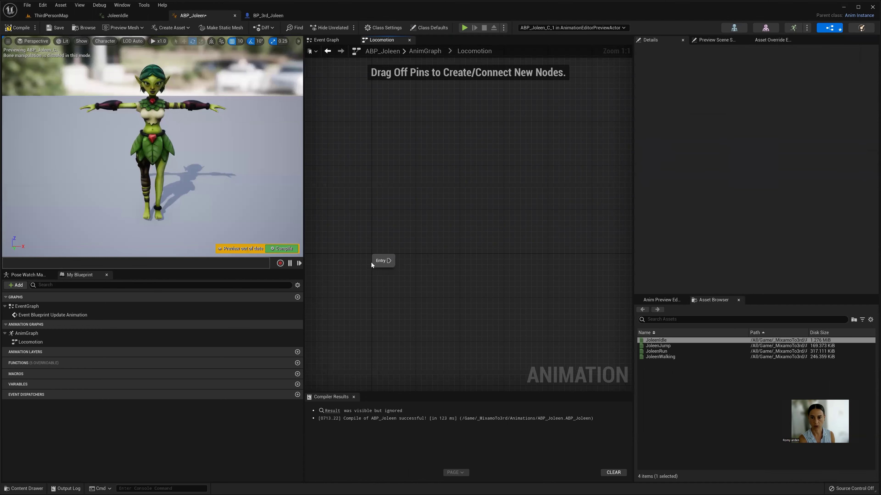
{"action": "left_click_drag", "start_coordinate": [389, 260], "coordinate": [451, 260]}
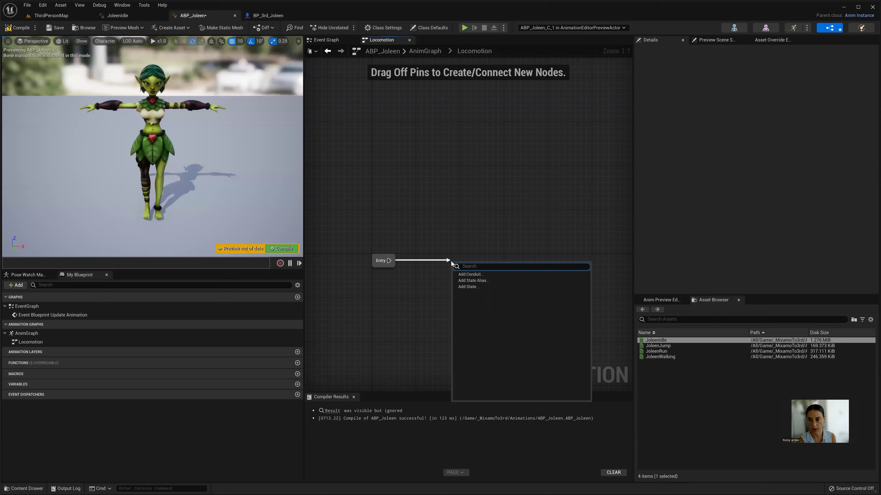
{"action": "left_click", "coordinate": [476, 286]}
{"action": "type", "text": "Idle/Walk/Run"}
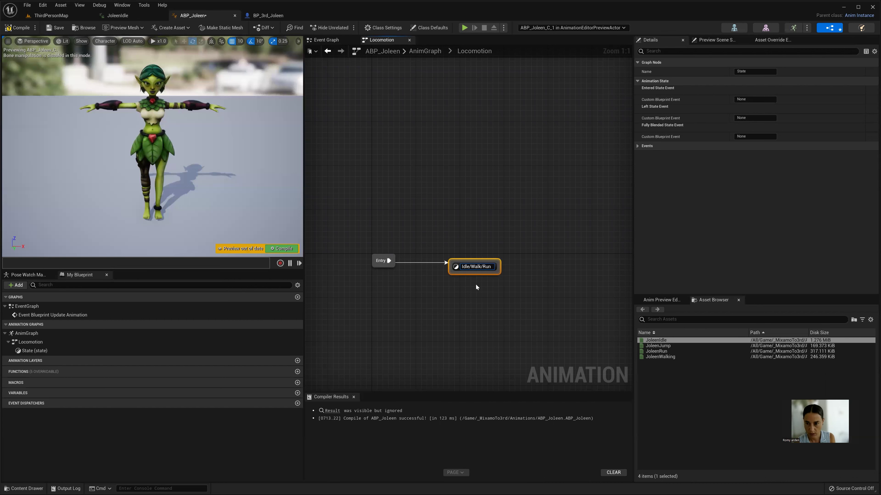
{"action": "key", "text": "Return"}
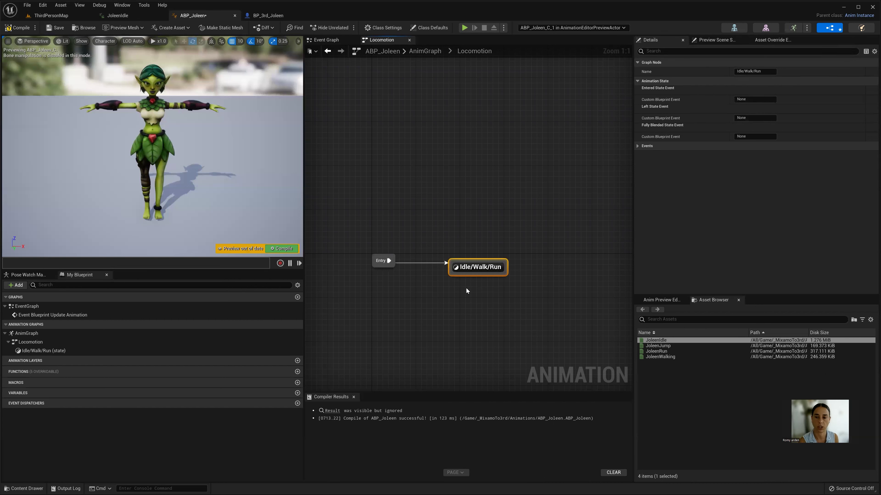
Step: Add a second state above Idle/Walk/Run and create a transition from Idle/Walk/Run to it
{"action": "left_click_drag", "start_coordinate": [484, 266], "coordinate": [492, 261]}
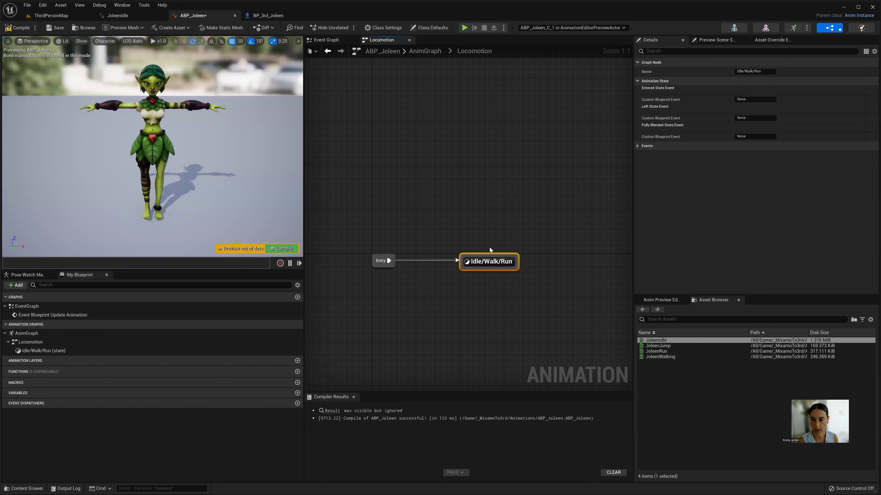
{"action": "right_click", "coordinate": [489, 254]}
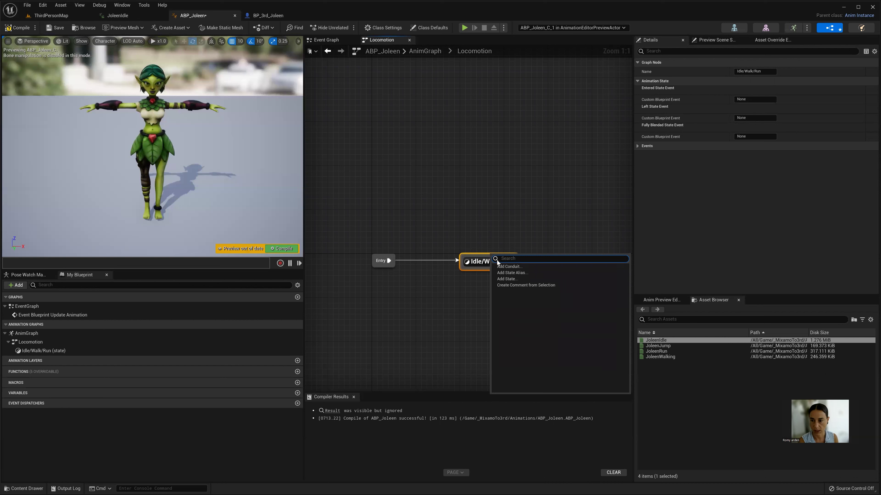
{"action": "left_click", "coordinate": [508, 279]}
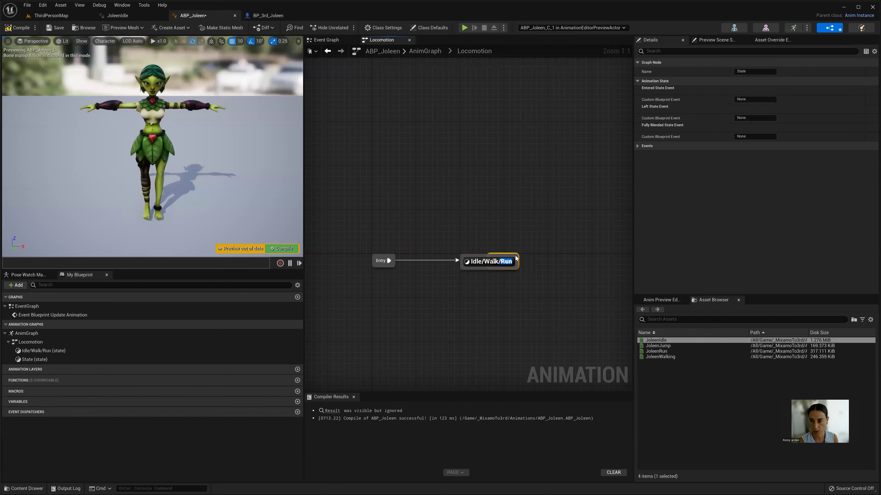
{"action": "mouse_move", "coordinate": [518, 257]}
{"action": "left_mouse_down"}
{"action": "mouse_move", "coordinate": [512, 220]}
{"action": "mouse_move", "coordinate": [506, 229]}
{"action": "left_mouse_up"}
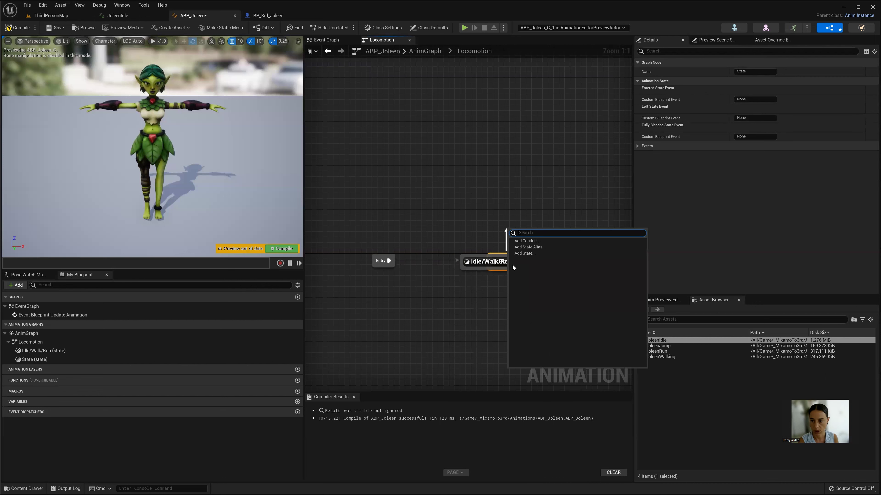
{"action": "left_click", "coordinate": [467, 285]}
{"action": "left_click_drag", "start_coordinate": [479, 262], "coordinate": [472, 235]}
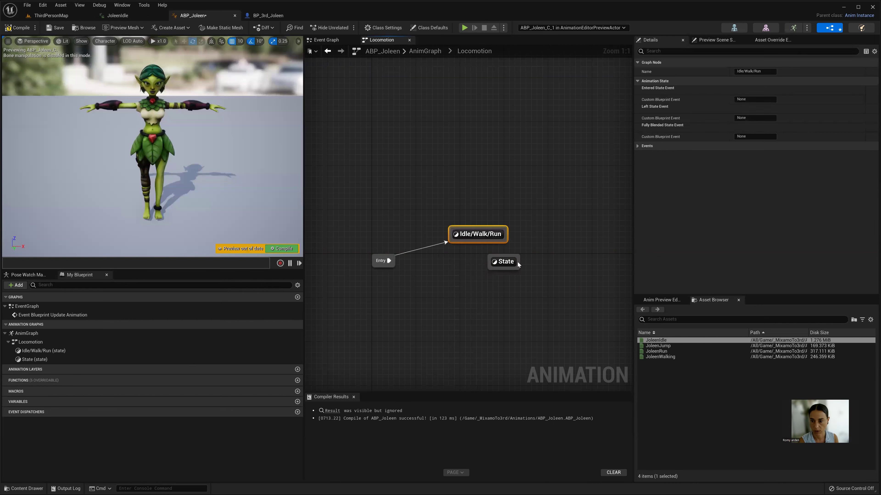
{"action": "left_click_drag", "start_coordinate": [509, 264], "coordinate": [476, 188]}
{"action": "mouse_move", "coordinate": [473, 236]}
{"action": "left_mouse_down"}
{"action": "mouse_move", "coordinate": [479, 258]}
{"action": "mouse_move", "coordinate": [472, 187]}
{"action": "left_mouse_up"}
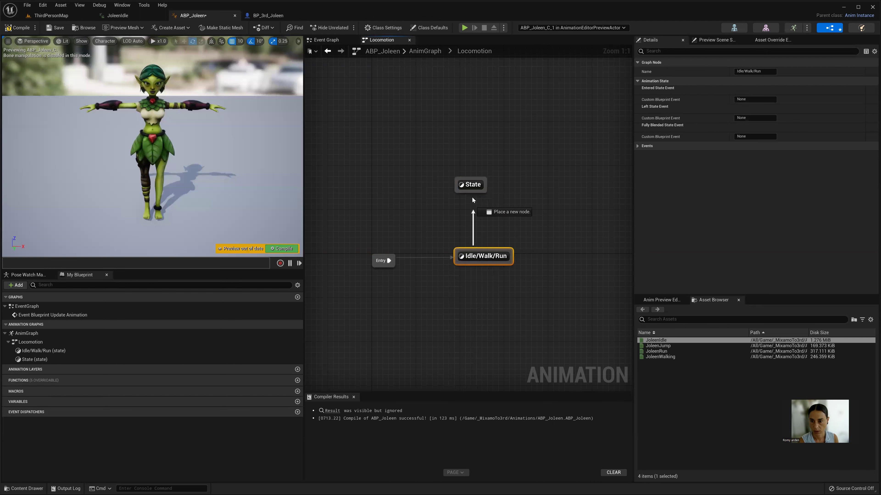
{"action": "left_click", "coordinate": [472, 187]}
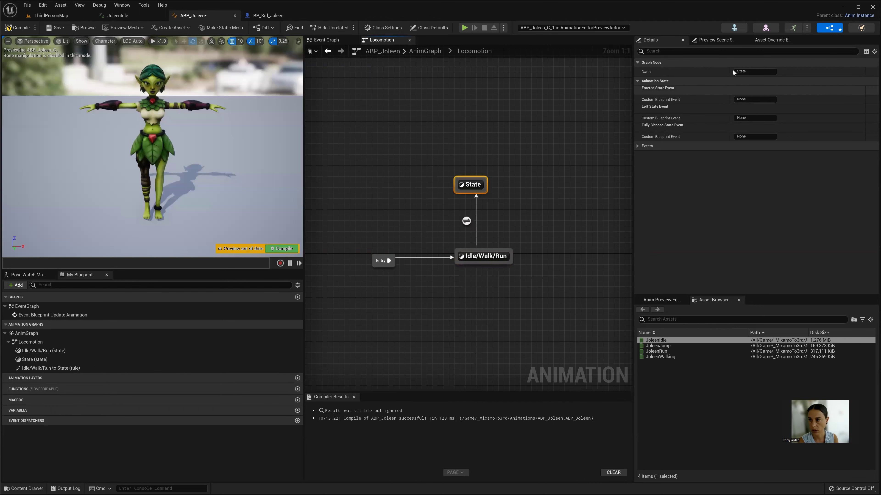
Step: Rename the second state to Jump and check both transitions between Idle/Walk/Run and Jump
{"action": "left_click", "coordinate": [742, 71]}
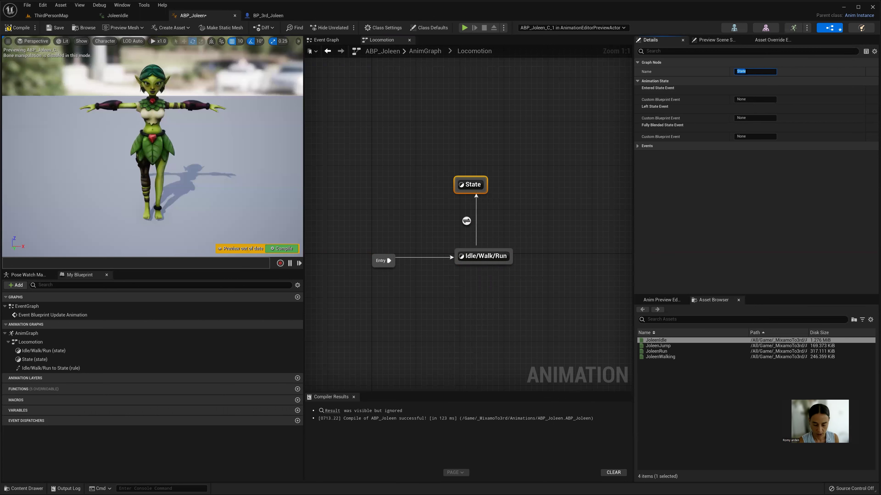
{"action": "type", "text": "Jump"}
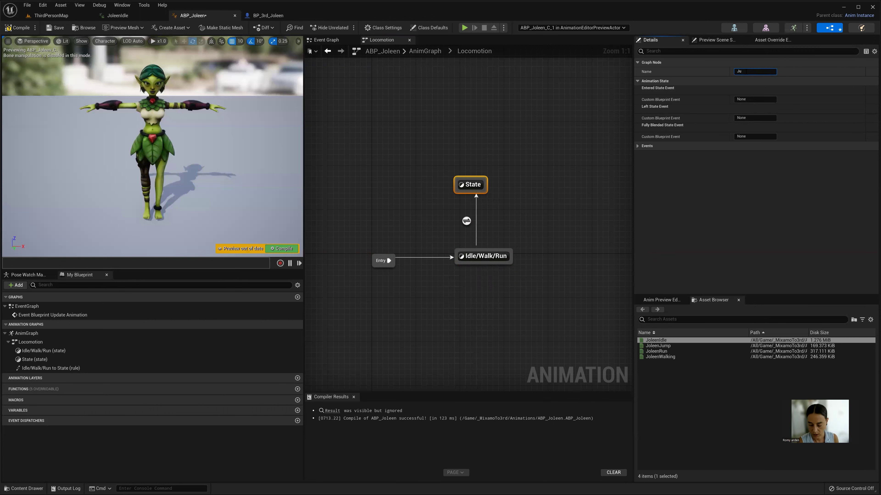
{"action": "key", "text": "Return"}
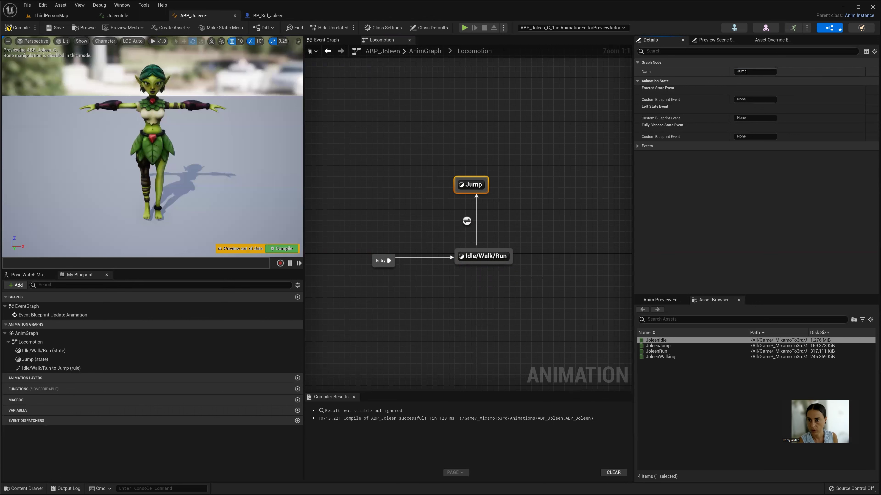
{"action": "mouse_move", "coordinate": [471, 181]}
{"action": "left_mouse_down"}
{"action": "mouse_move", "coordinate": [494, 181]}
{"action": "mouse_move", "coordinate": [500, 256]}
{"action": "left_mouse_up"}
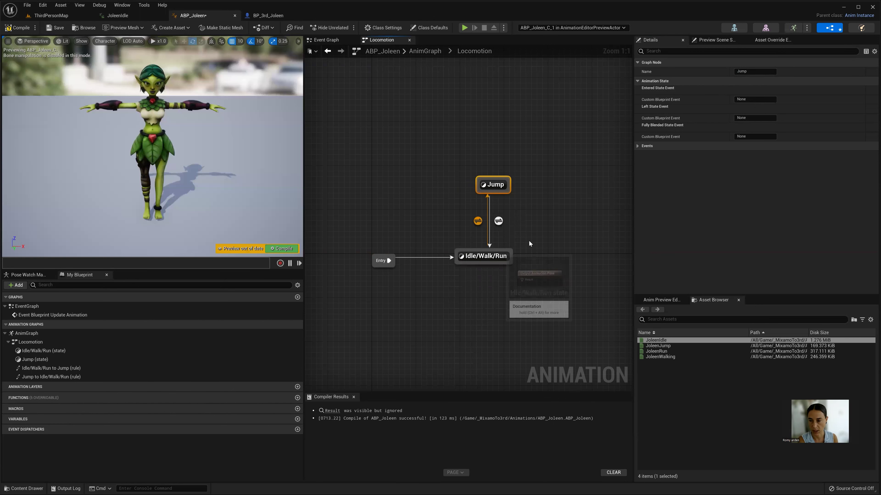
{"action": "left_click", "coordinate": [478, 221]}
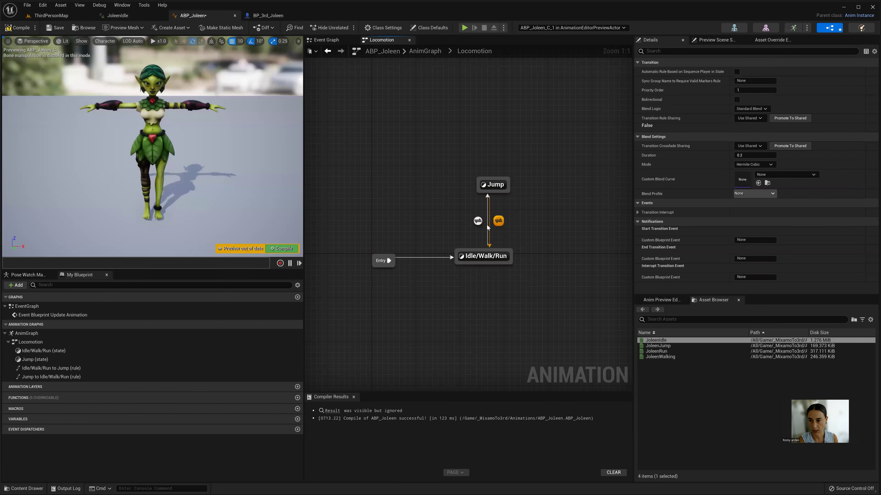
{"action": "left_click", "coordinate": [499, 222]}
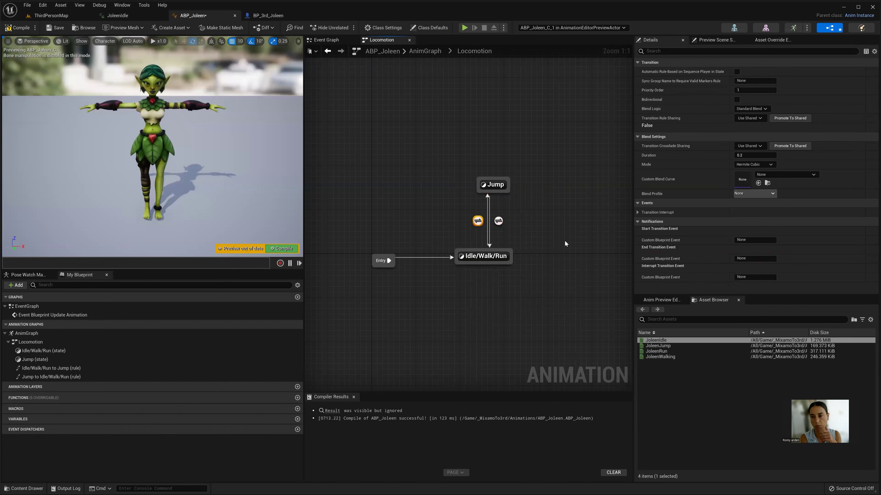
Step: Feed JoleenJump into the Jump state's Output Animation Pose, then compile ABP_Joleen
{"action": "double_click", "coordinate": [501, 188]}
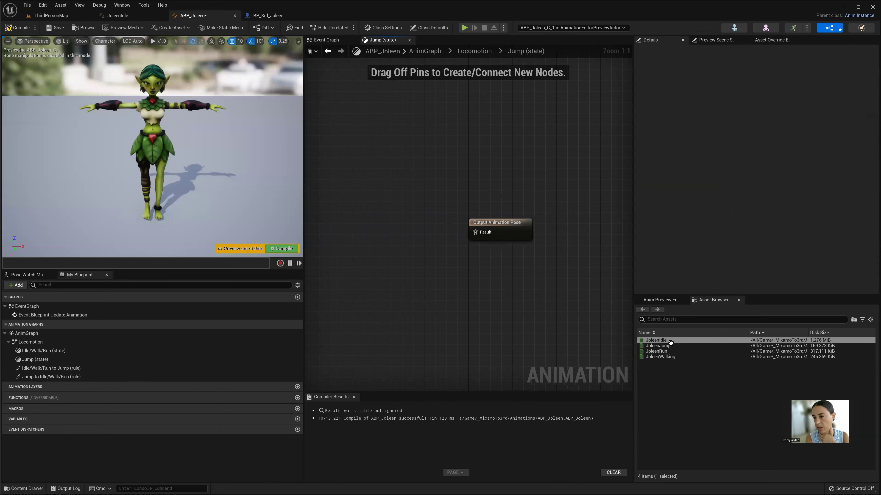
{"action": "left_click_drag", "start_coordinate": [659, 348], "coordinate": [380, 239]}
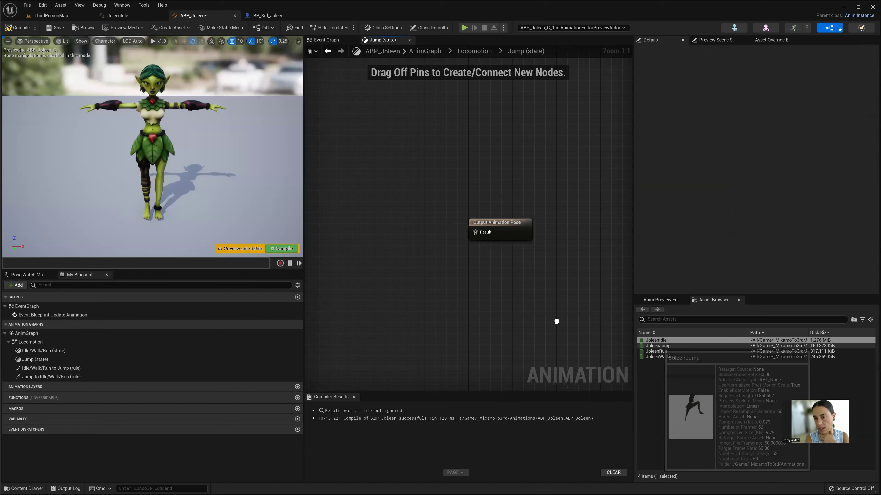
{"action": "left_click_drag", "start_coordinate": [420, 254], "coordinate": [476, 232]}
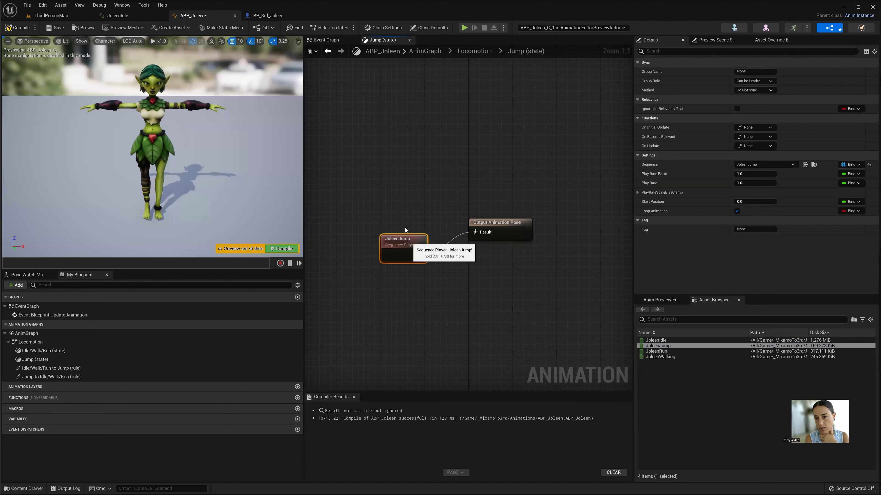
{"action": "left_click_drag", "start_coordinate": [402, 243], "coordinate": [397, 227]}
{"action": "left_click", "coordinate": [11, 29]}
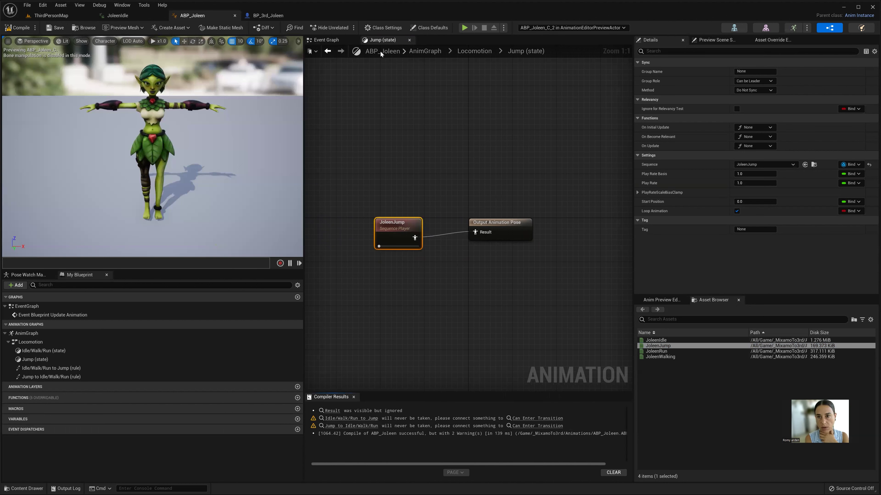
{"action": "left_click", "coordinate": [467, 52]}
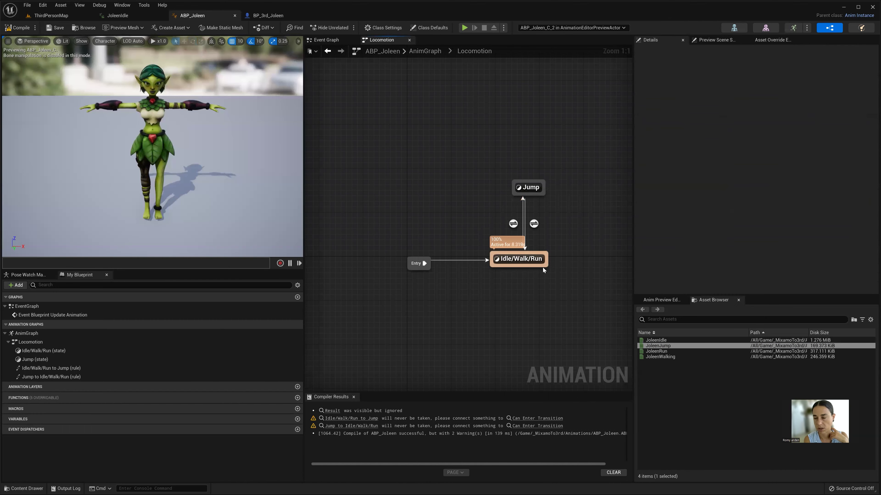
{"action": "right_click_drag", "start_coordinate": [545, 144], "coordinate": [510, 154]}
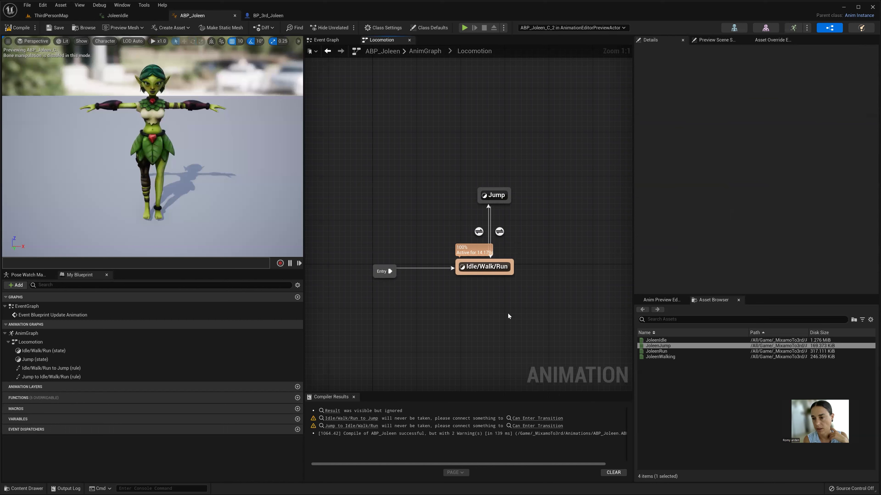
{"action": "left_click", "coordinate": [490, 267]}
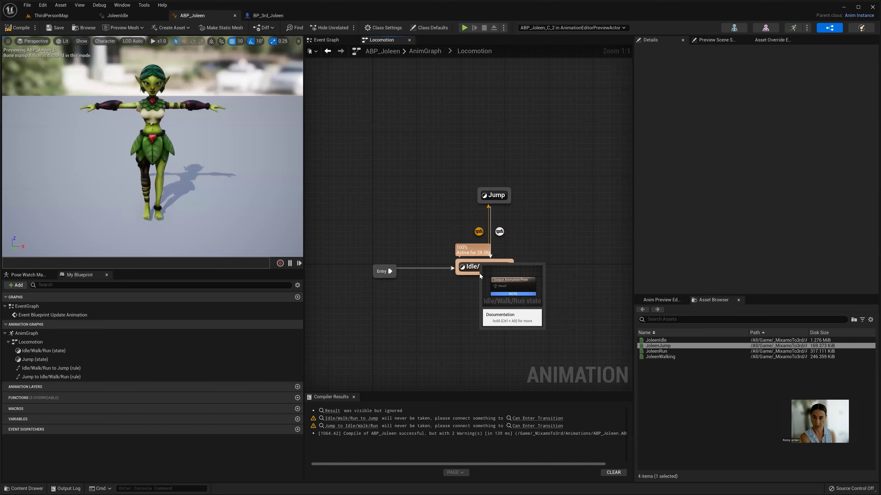
{"action": "left_click", "coordinate": [498, 277]}
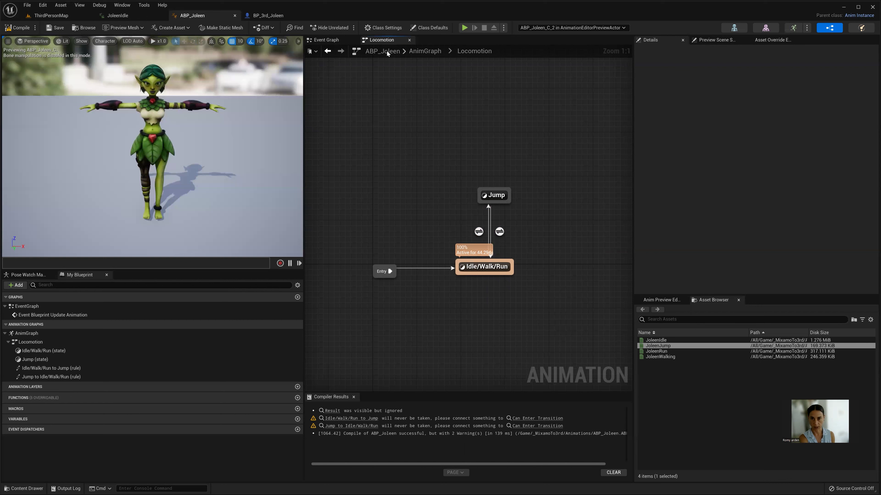
Step: In the Event Graph, move the Event Blueprint Update Animation node higher up
{"action": "left_click", "coordinate": [333, 40]}
{"action": "right_click_drag", "start_coordinate": [431, 180], "coordinate": [356, 210]}
{"action": "left_click", "coordinate": [435, 226]}
{"action": "left_click_drag", "start_coordinate": [436, 226], "coordinate": [432, 199]}
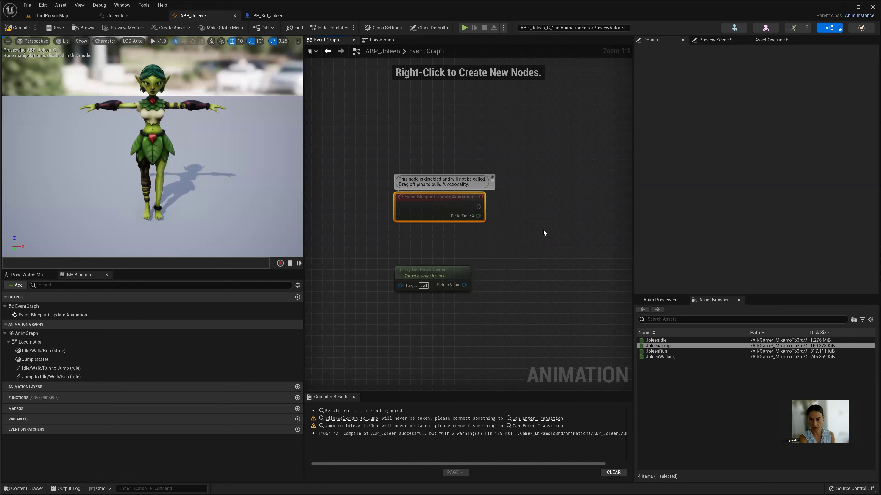
Step: Add a Get Movement Component node wired from Try Get Pawn Owner's Return Value
{"action": "left_click_drag", "start_coordinate": [464, 285], "coordinate": [484, 286]}
{"action": "left_click", "coordinate": [505, 280]}
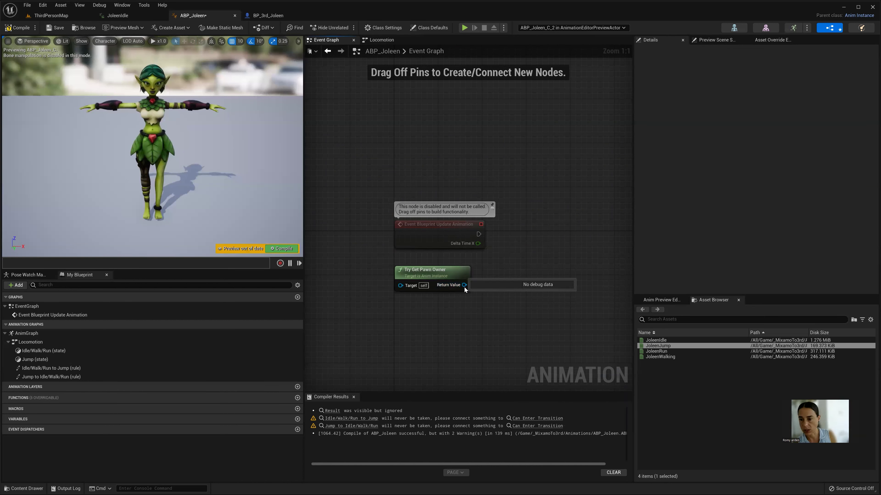
{"action": "left_click", "coordinate": [445, 272]}
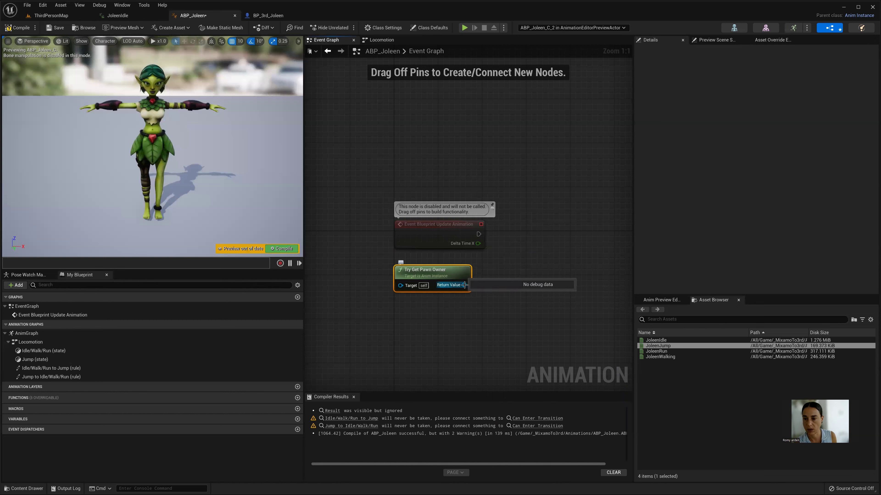
{"action": "left_click_drag", "start_coordinate": [464, 285], "coordinate": [498, 285]}
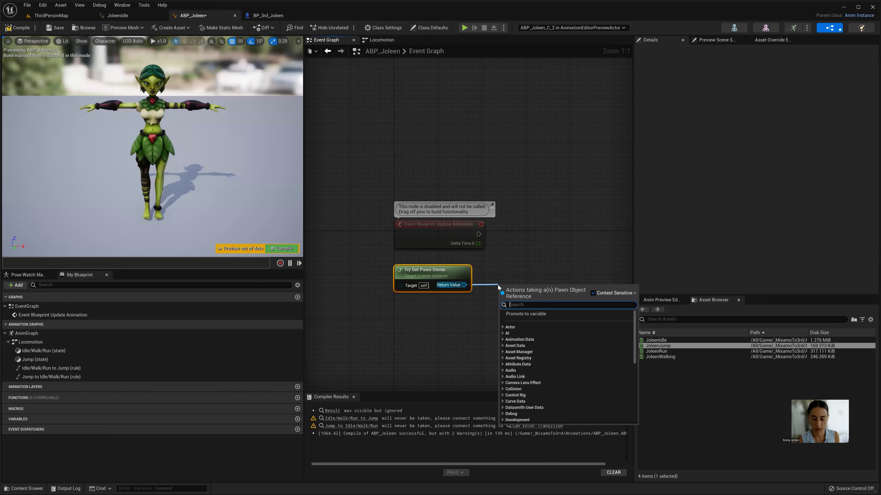
{"action": "type", "text": "get move"}
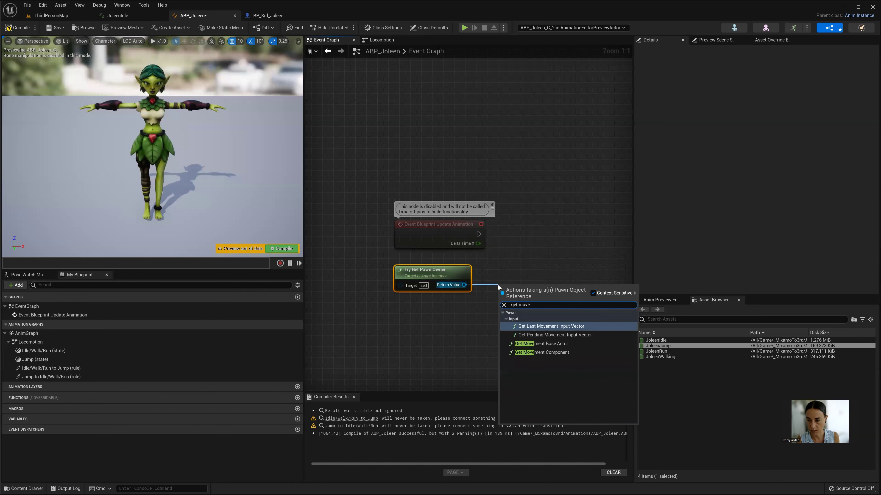
{"action": "left_click", "coordinate": [540, 353]}
{"action": "left_click_drag", "start_coordinate": [528, 297], "coordinate": [528, 279]}
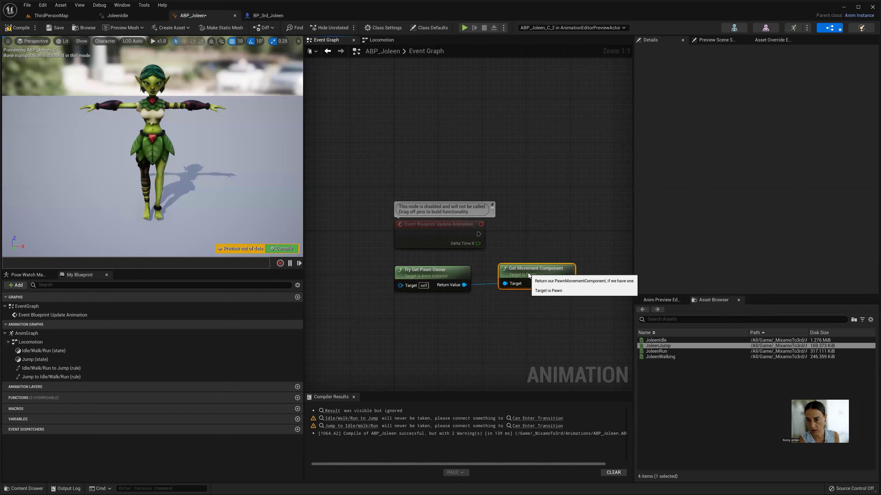
{"action": "right_click_drag", "start_coordinate": [522, 324], "coordinate": [412, 328]}
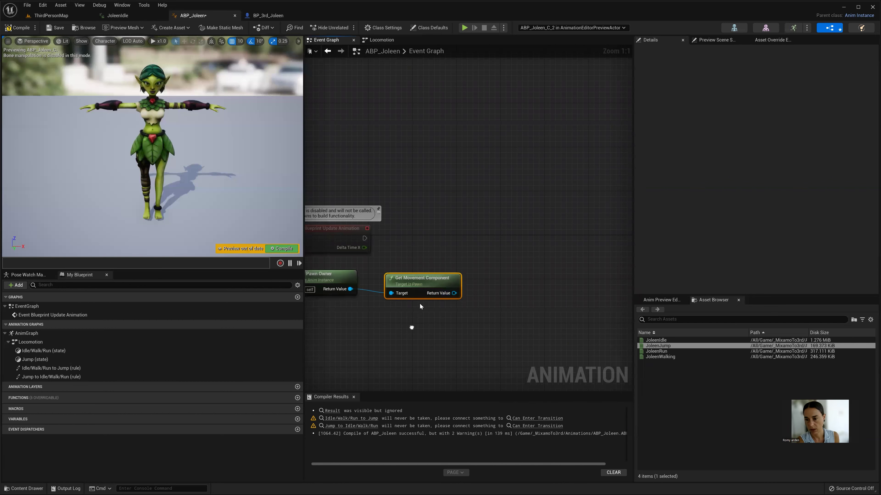
Step: Add an Is Falling node off Get Movement Component and align the nodes in a row
{"action": "left_click_drag", "start_coordinate": [453, 292], "coordinate": [519, 294]}
{"action": "type", "text": "isfa"}
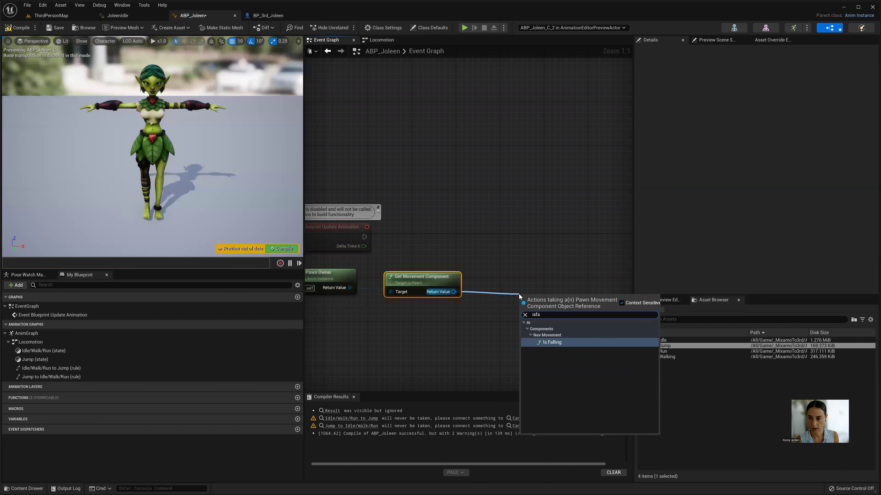
{"action": "key", "text": "Return"}
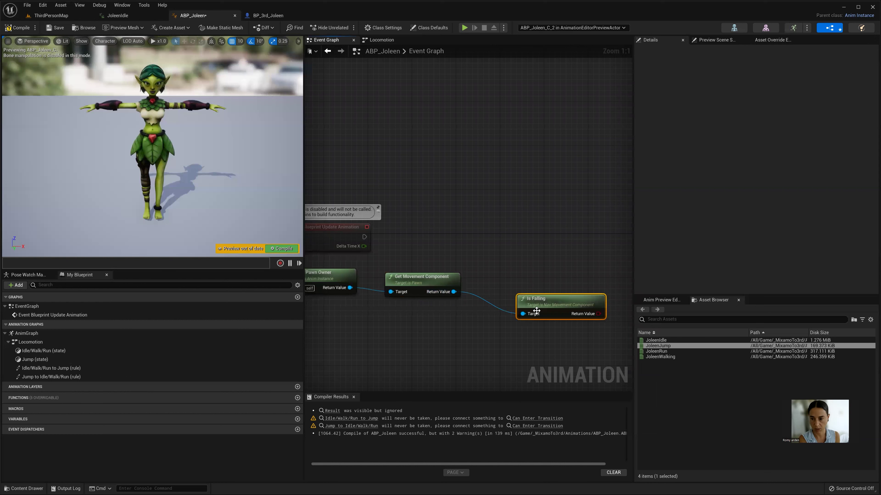
{"action": "left_click_drag", "start_coordinate": [541, 293], "coordinate": [520, 266]}
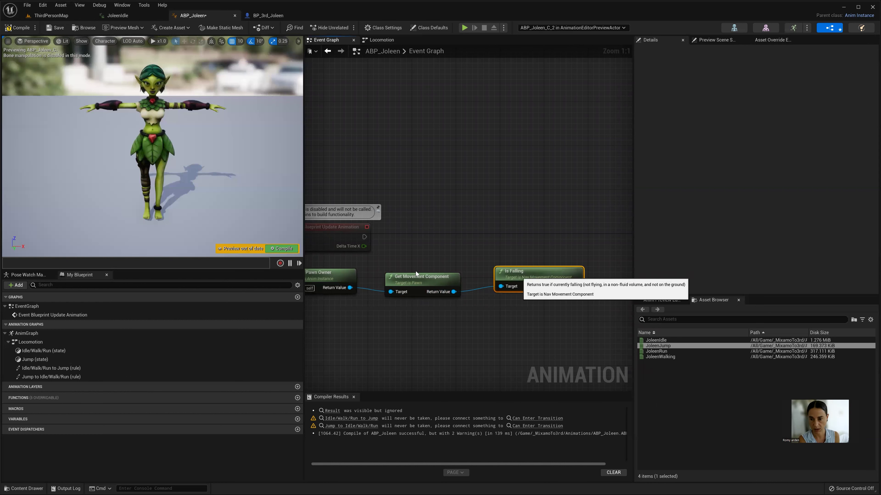
{"action": "left_click_drag", "start_coordinate": [418, 274], "coordinate": [417, 268]}
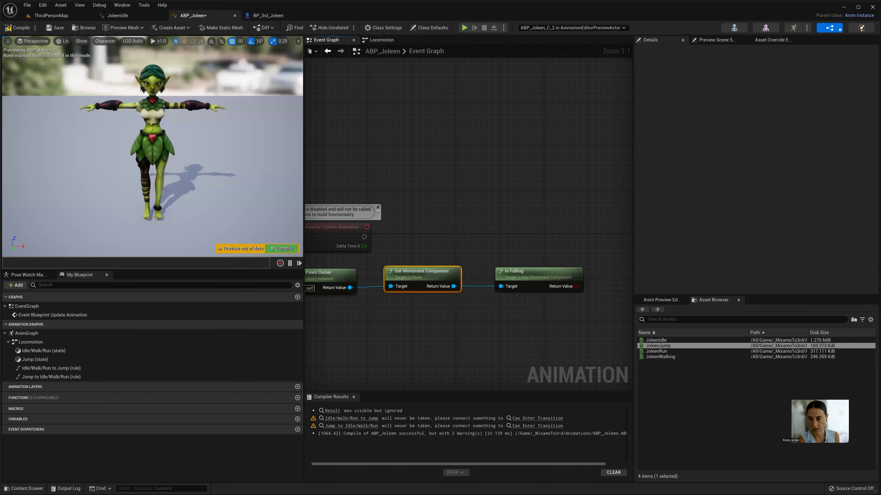
{"action": "right_click_drag", "start_coordinate": [507, 305], "coordinate": [406, 327]}
{"action": "left_click_drag", "start_coordinate": [476, 308], "coordinate": [505, 308]}
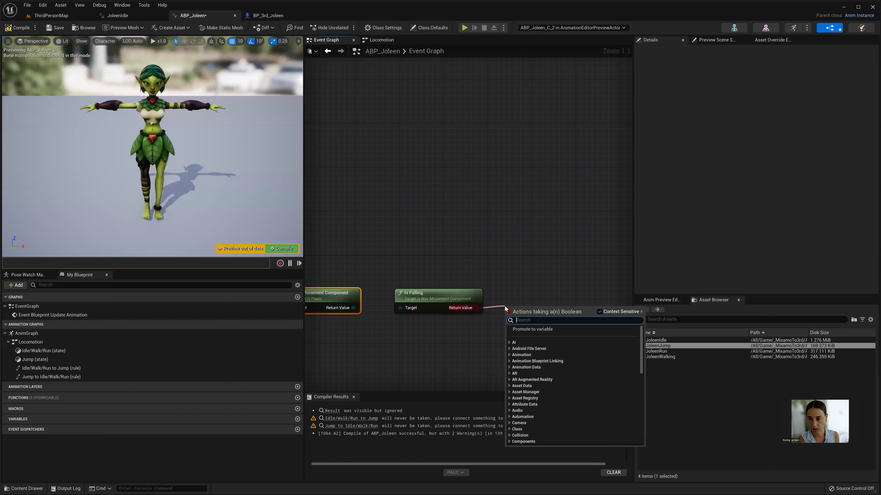
Step: Promote the Is Falling result to a new Boolean variable named IsJumping
{"action": "left_click", "coordinate": [516, 330]}
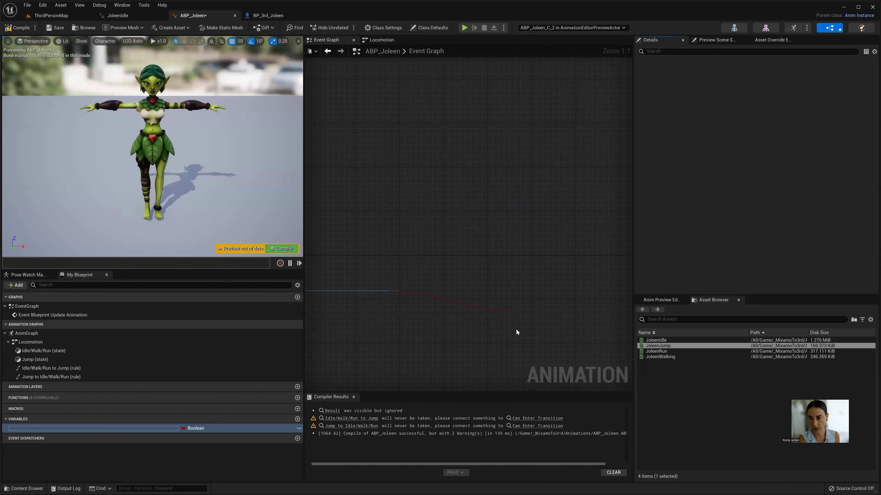
{"action": "key", "text": "BackSpace"}
{"action": "type", "text": "IsJumping"}
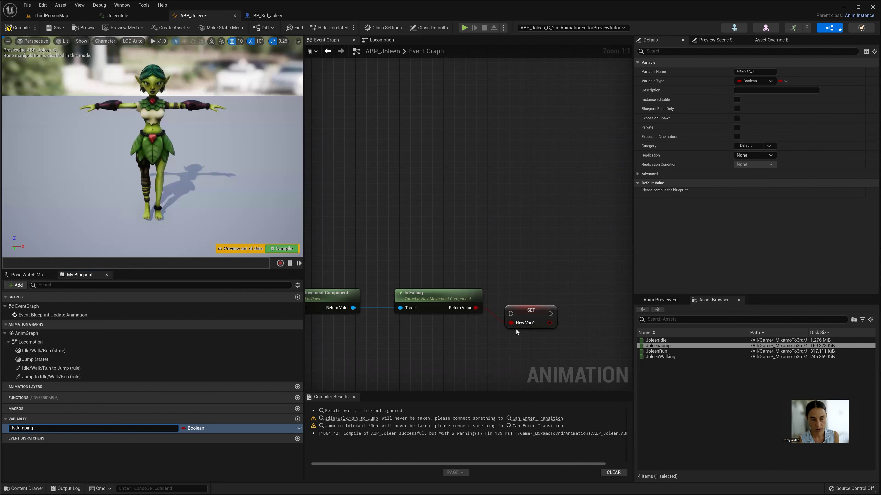
{"action": "key", "text": "Return"}
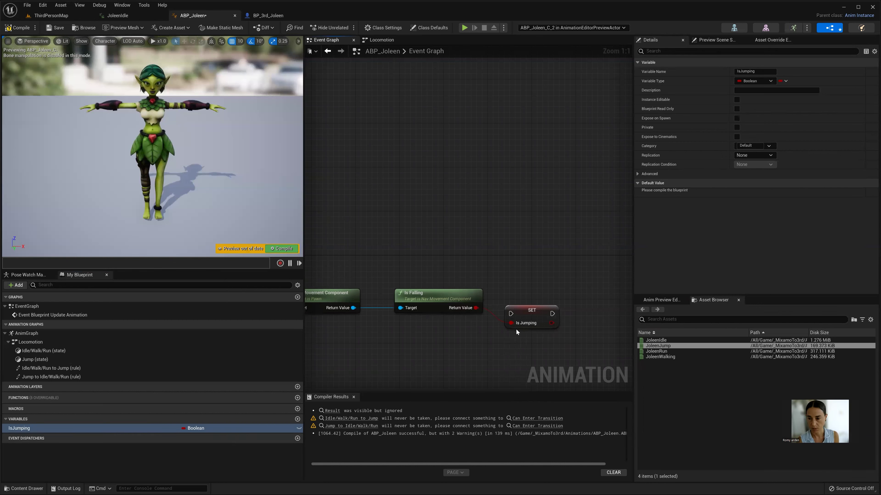
Step: Connect Event Blueprint Update Animation's execution output to the SET IsJumping node
{"action": "right_click_drag", "start_coordinate": [513, 327], "coordinate": [601, 329]}
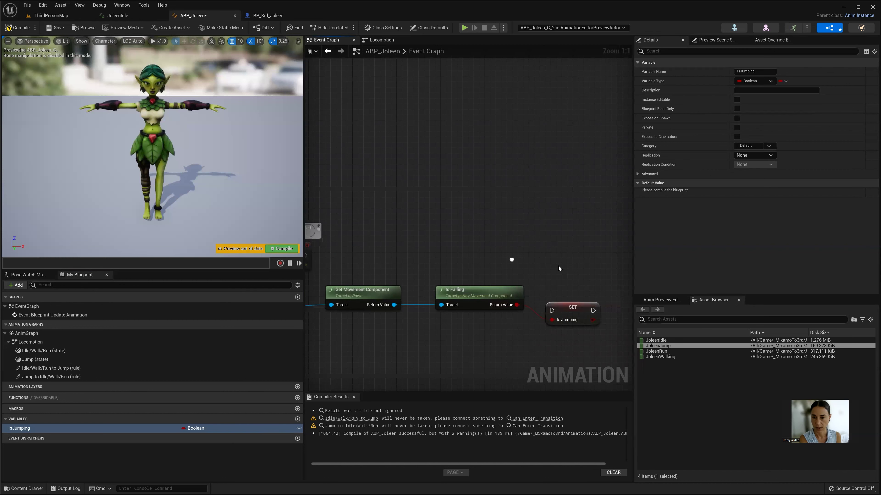
{"action": "left_click_drag", "start_coordinate": [611, 302], "coordinate": [610, 253]}
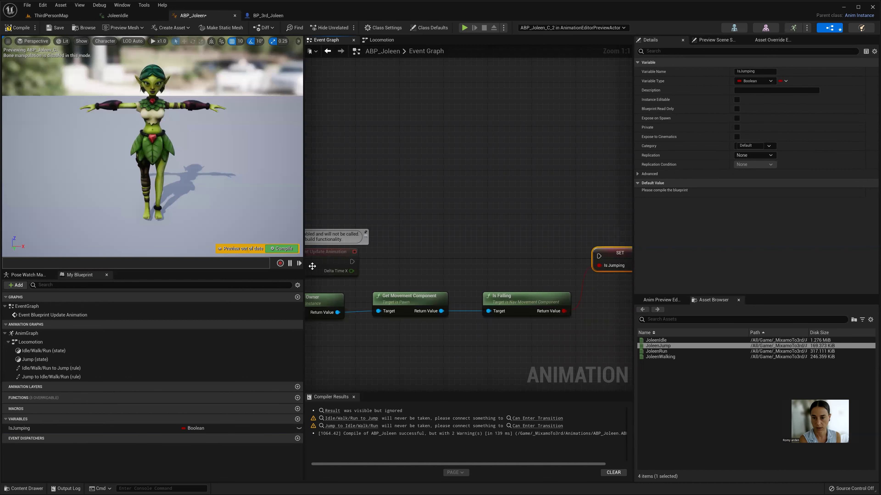
{"action": "left_click_drag", "start_coordinate": [351, 262], "coordinate": [597, 256]}
{"action": "right_click_drag", "start_coordinate": [419, 265], "coordinate": [441, 266]}
{"action": "left_click_drag", "start_coordinate": [328, 252], "coordinate": [328, 245]}
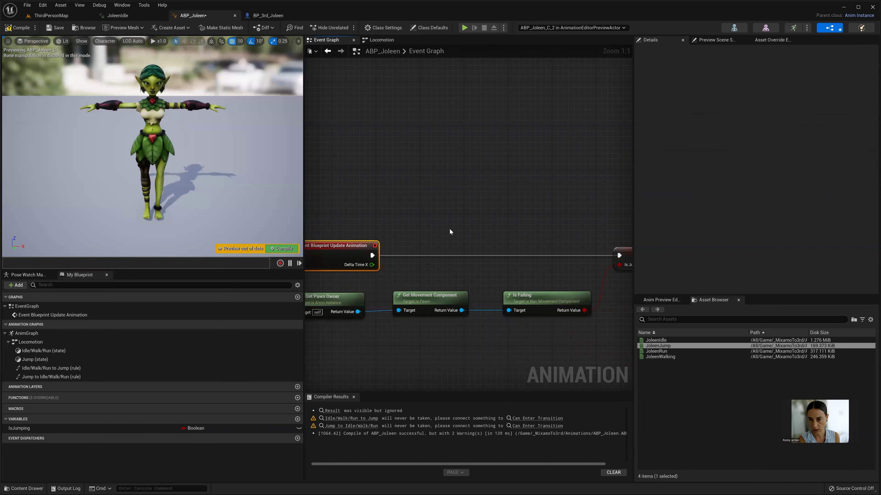
Step: Drag a new wire from Try Get Pawn Owner's Return Value and search for 'get' actions
{"action": "scroll", "coordinate": [419, 309], "scroll_direction": "down", "scroll_amount": 2}
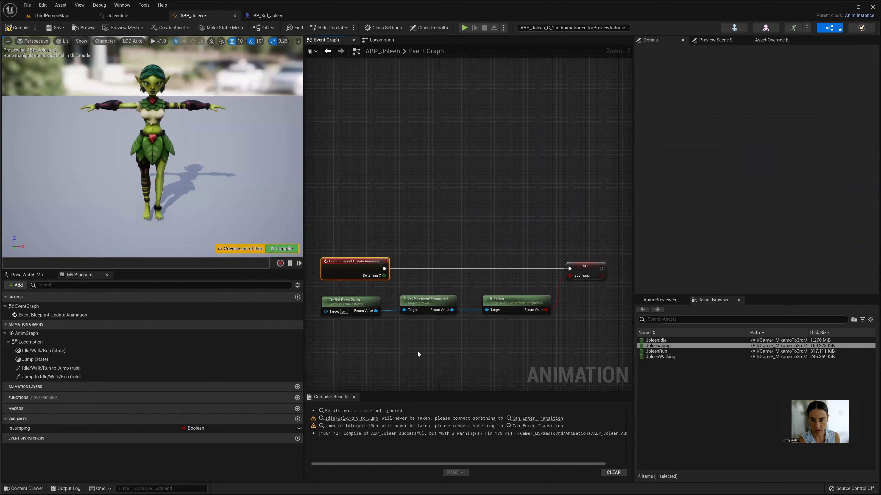
{"action": "right_click_drag", "start_coordinate": [418, 351], "coordinate": [402, 299]}
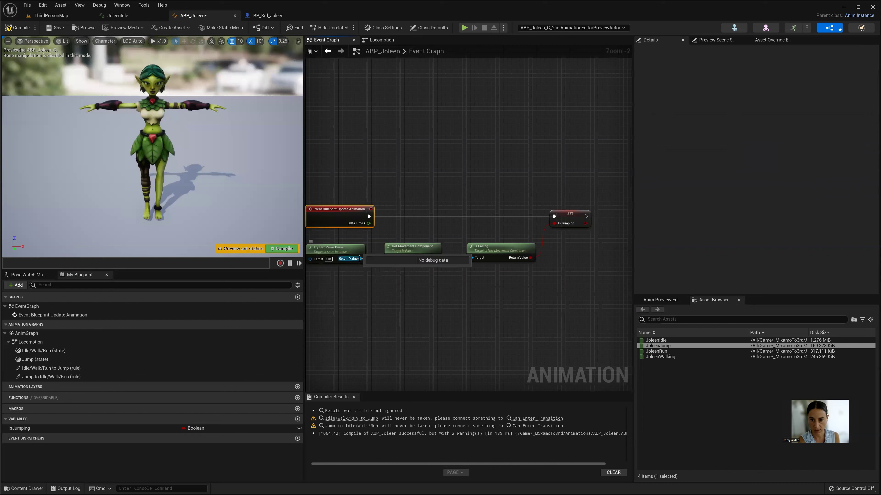
{"action": "left_click_drag", "start_coordinate": [361, 260], "coordinate": [397, 298]}
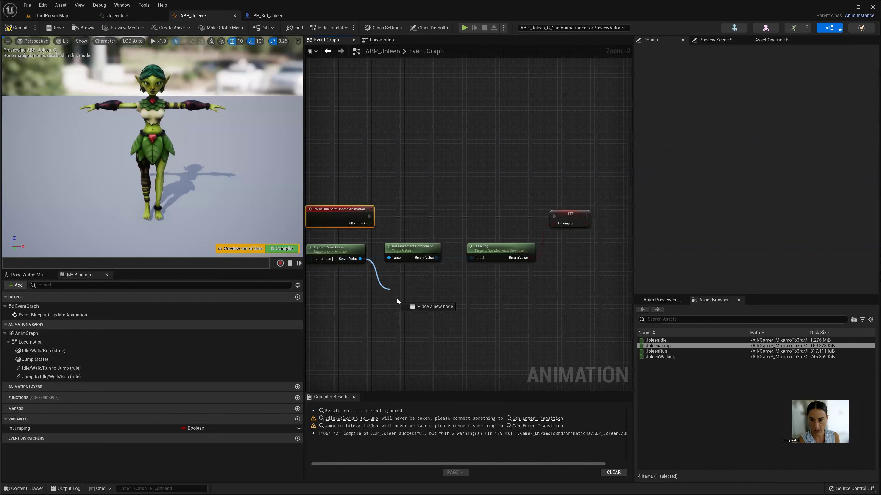
{"action": "type", "text": "get"}
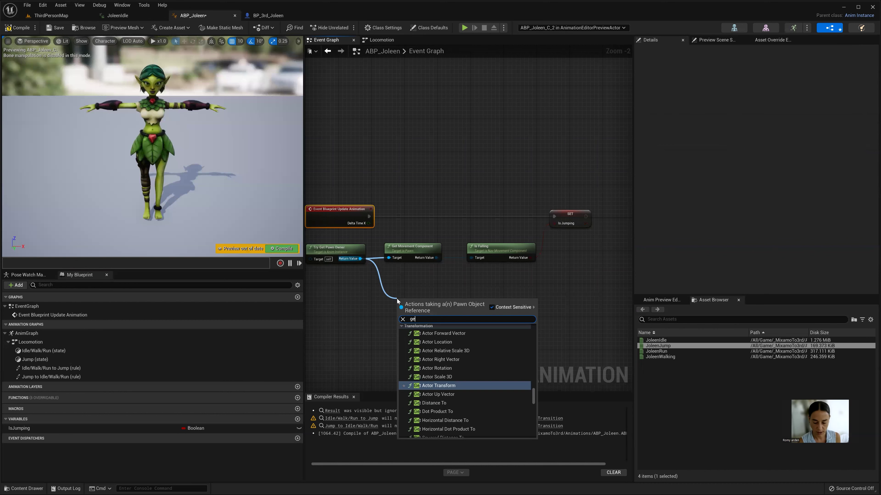
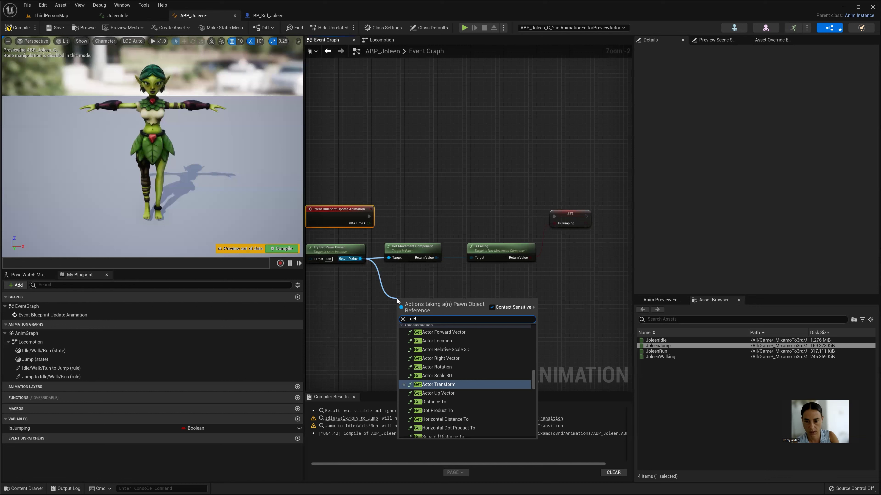
Step: Add a Get Velocity node from Try Get Pawn Owner's Return Value
{"action": "type", "text": " spe"}
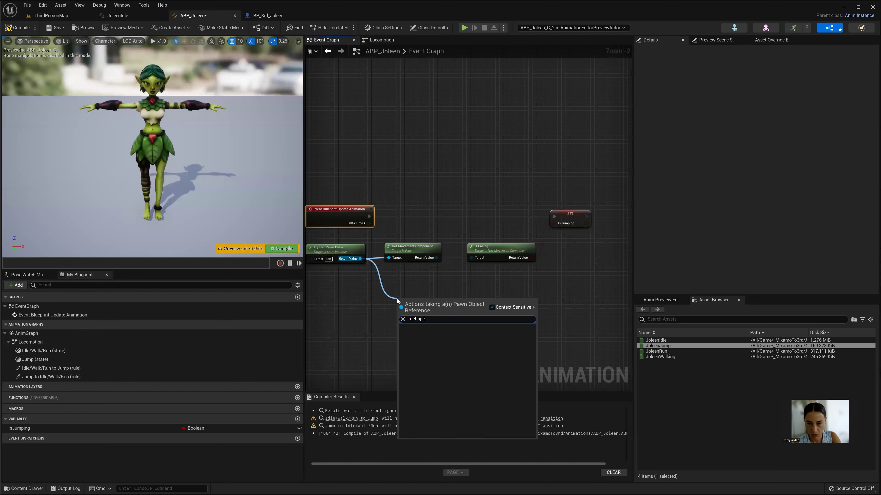
{"action": "key", "text": "BackSpace"}
{"action": "key", "text": "BackSpace"}
{"action": "key", "text": "BackSpace"}
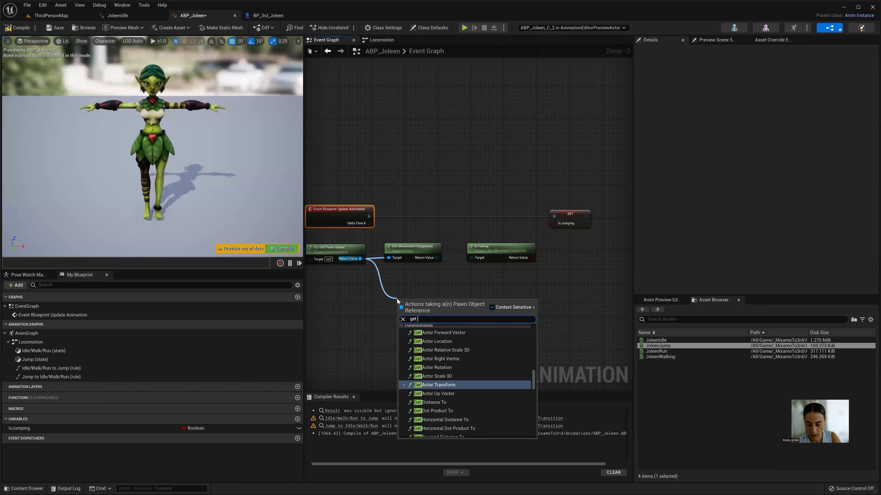
{"action": "type", "text": "ve"}
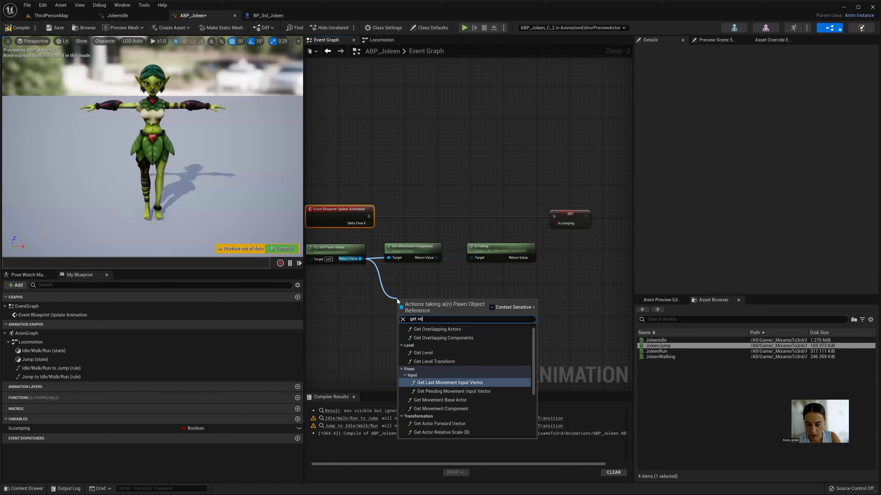
{"action": "type", "text": "loci"}
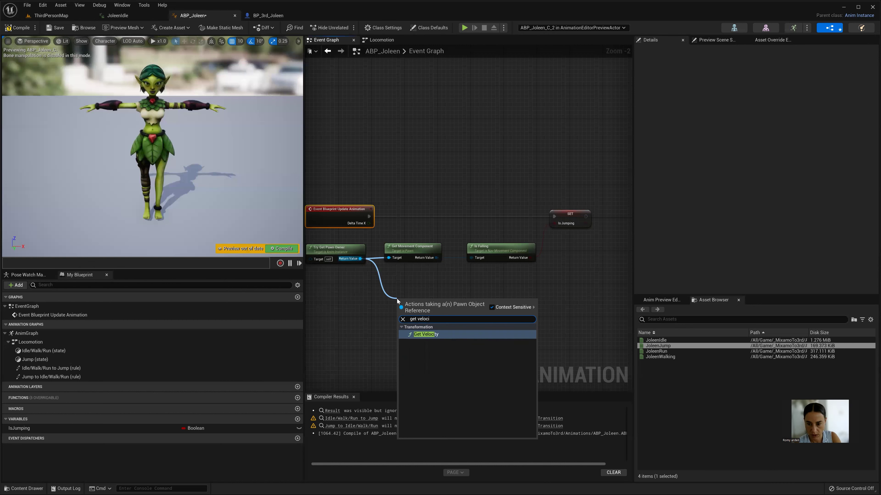
{"action": "key", "text": "Return"}
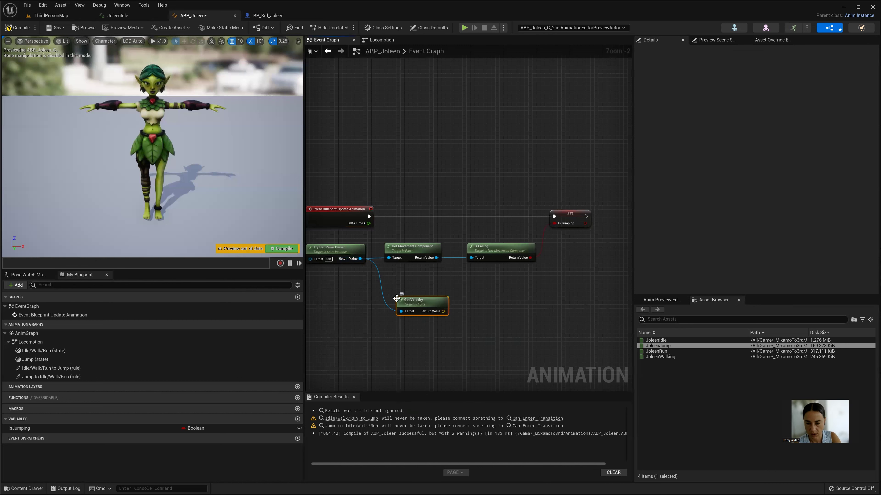
Step: Feed the velocity into a new Vector Length node and line up the nodes
{"action": "mouse_move", "coordinate": [409, 303]}
{"action": "left_mouse_down"}
{"action": "mouse_move", "coordinate": [401, 303]}
{"action": "mouse_move", "coordinate": [472, 311]}
{"action": "left_mouse_up"}
{"action": "type", "text": "leng"}
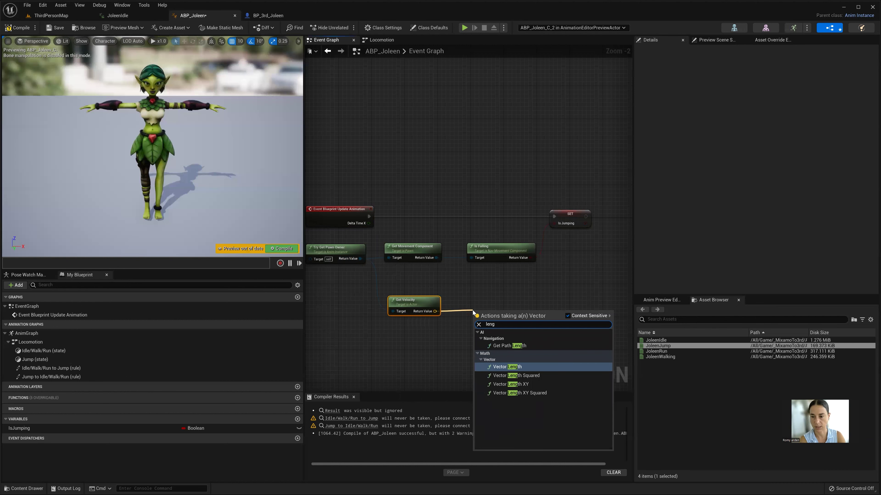
{"action": "left_click", "coordinate": [507, 366]}
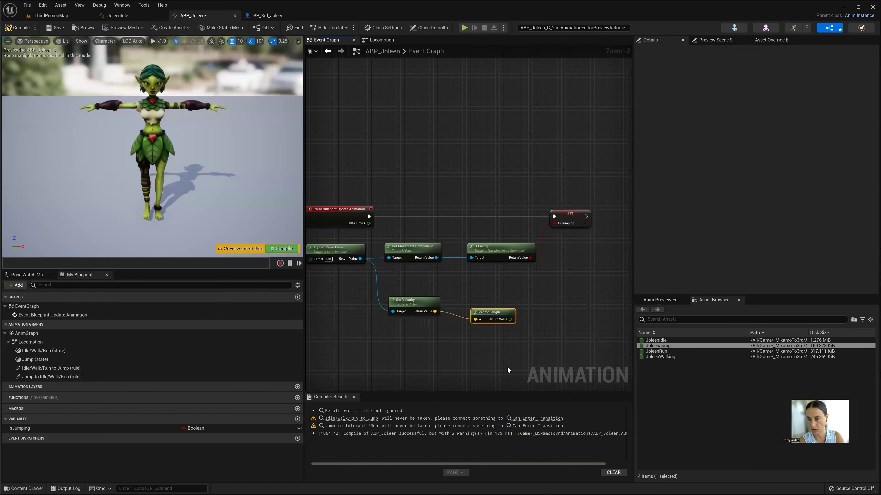
{"action": "left_click_drag", "start_coordinate": [484, 311], "coordinate": [479, 303]}
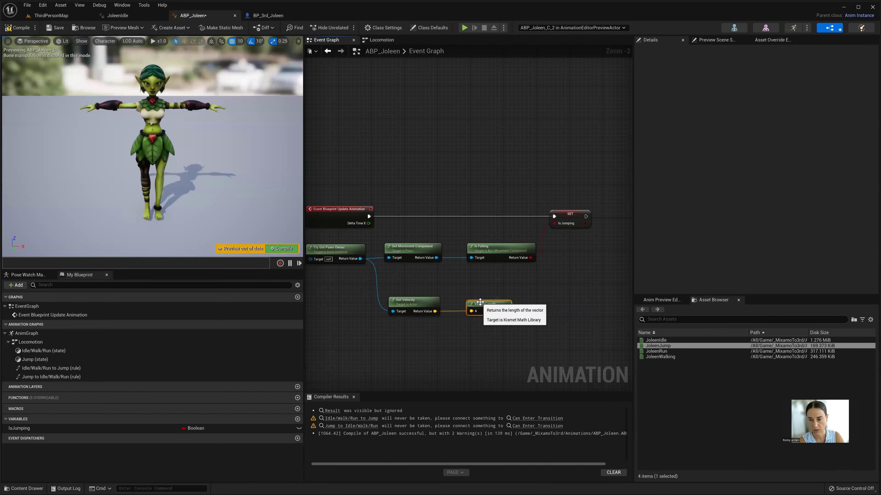
{"action": "left_click_drag", "start_coordinate": [428, 297], "coordinate": [432, 298]}
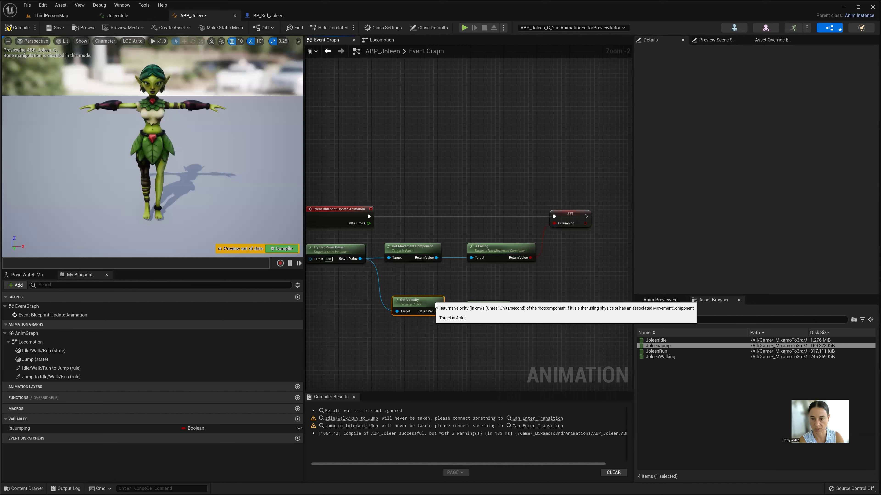
{"action": "left_click_drag", "start_coordinate": [506, 311], "coordinate": [527, 312]}
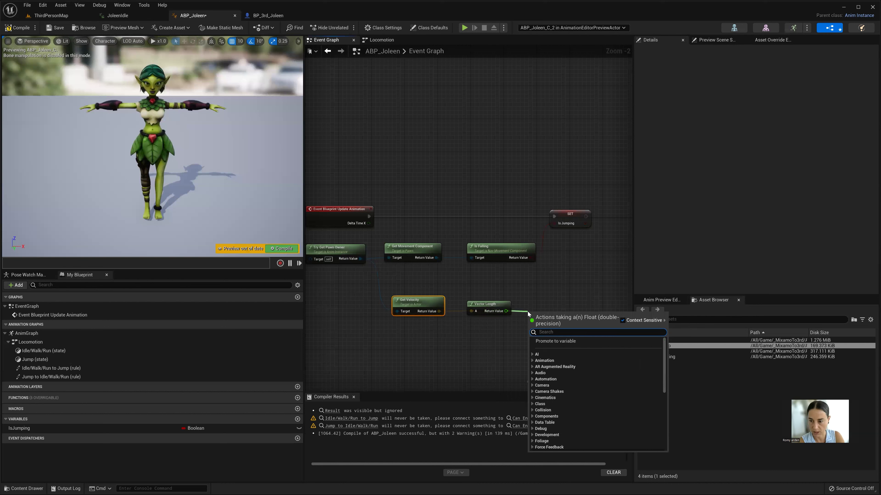
Step: Promote Vector Length's output to a float variable named Speed, set after SET Is Jumping
{"action": "left_click", "coordinate": [559, 340]}
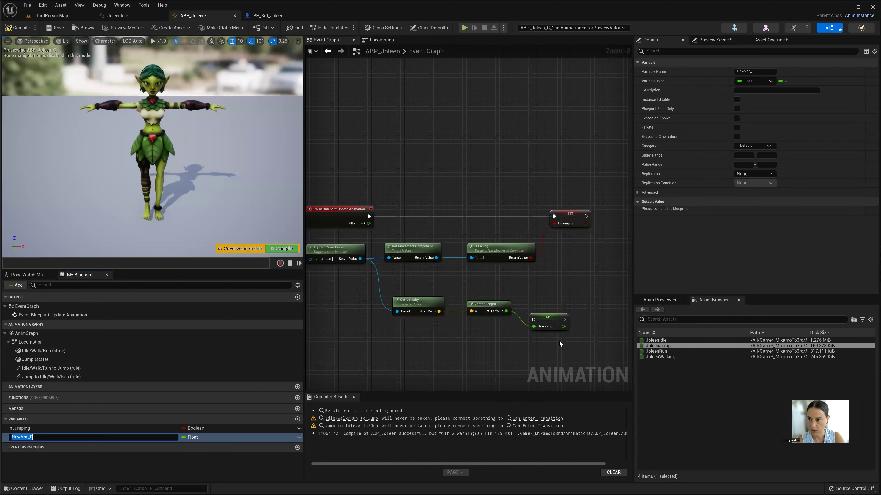
{"action": "left_click", "coordinate": [751, 71]}
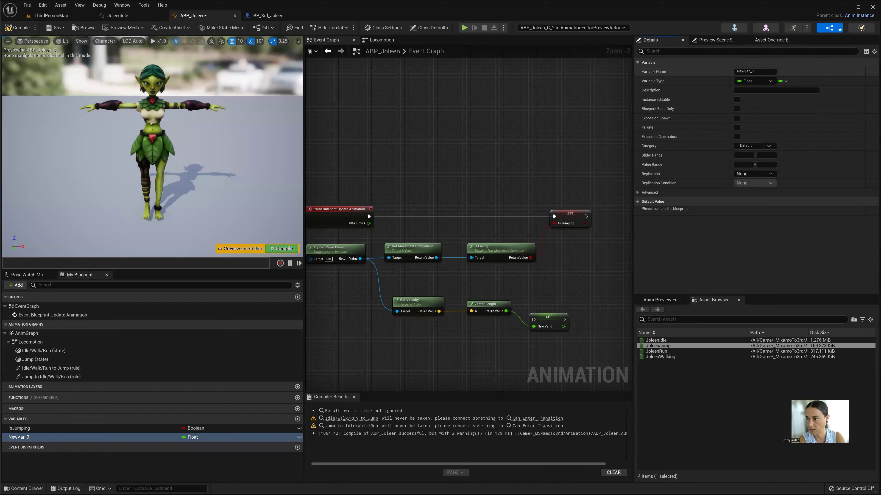
{"action": "type", "text": "Speed"}
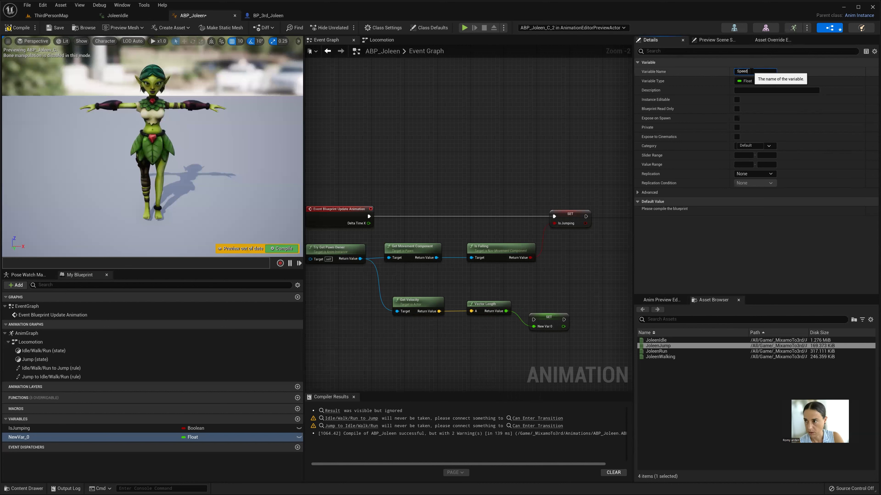
{"action": "key", "text": "Return"}
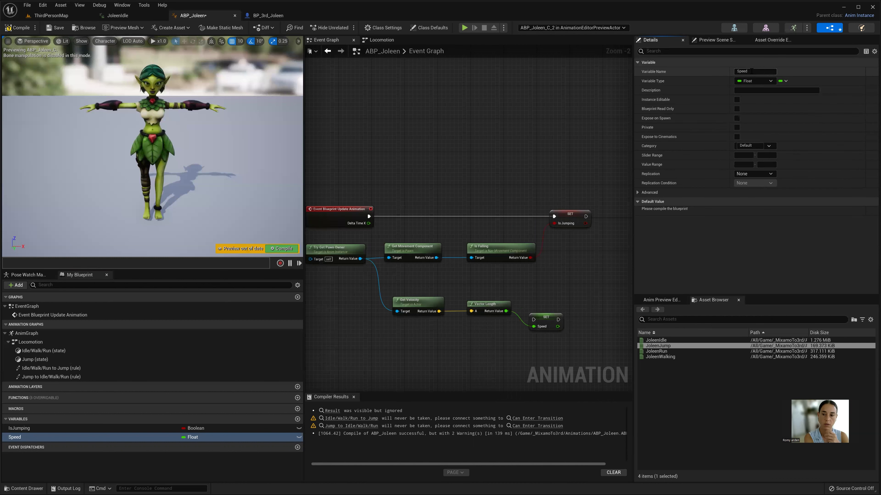
{"action": "mouse_move", "coordinate": [548, 316]}
{"action": "left_mouse_down"}
{"action": "mouse_move", "coordinate": [574, 217]}
{"action": "mouse_move", "coordinate": [562, 222]}
{"action": "mouse_move", "coordinate": [592, 215]}
{"action": "left_mouse_up"}
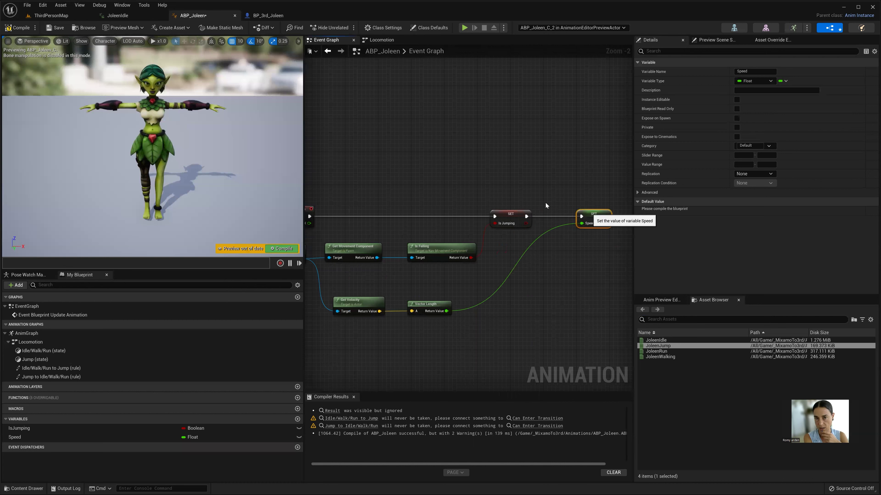
Step: Compile and save ABP_Joleen
{"action": "left_click", "coordinate": [20, 29]}
{"action": "left_click", "coordinate": [45, 28]}
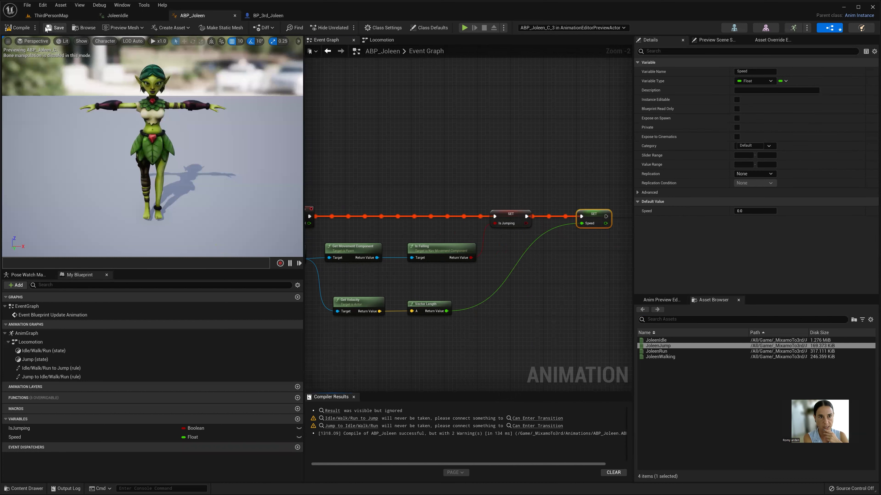
{"action": "mouse_move", "coordinate": [455, 158]}
{"action": "right_mouse_down"}
{"action": "mouse_move", "coordinate": [469, 182]}
{"action": "mouse_move", "coordinate": [504, 201]}
{"action": "right_mouse_up"}
Step: In the Idle/Walk/Run to Jump rule, wire Is Jumping into Can Enter Transition
{"action": "left_click", "coordinate": [380, 41]}
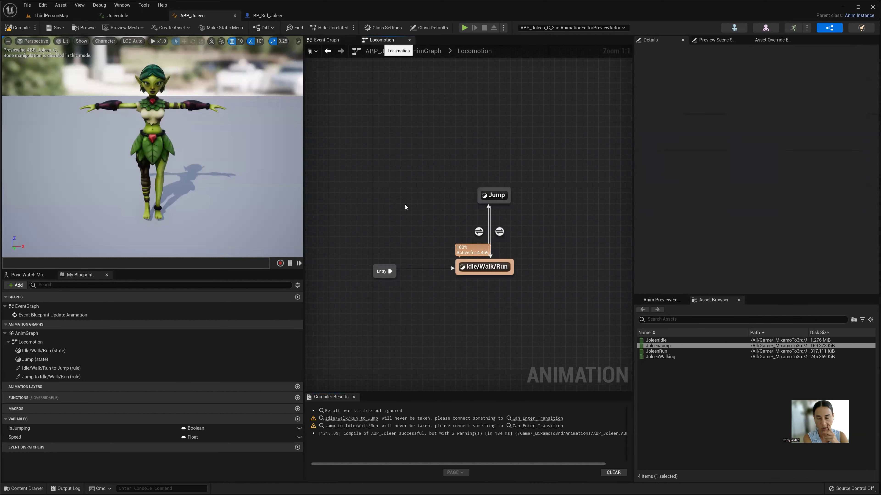
{"action": "left_click", "coordinate": [480, 235]}
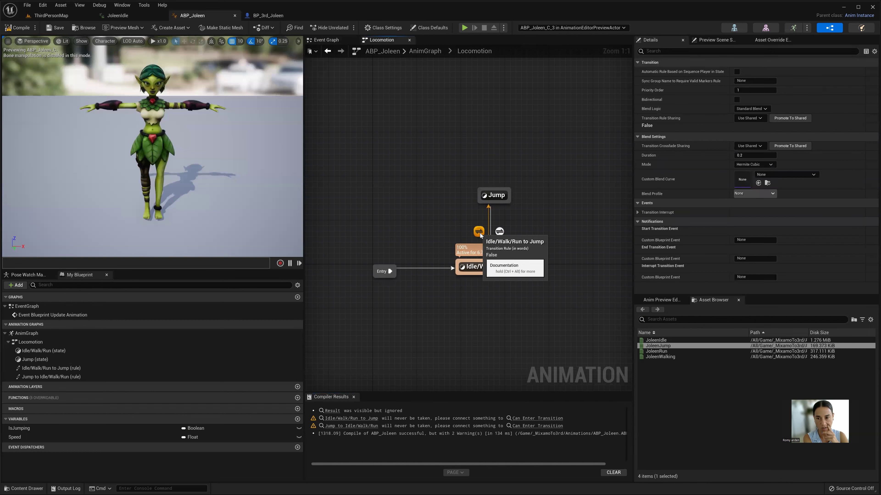
{"action": "double_click", "coordinate": [480, 235]}
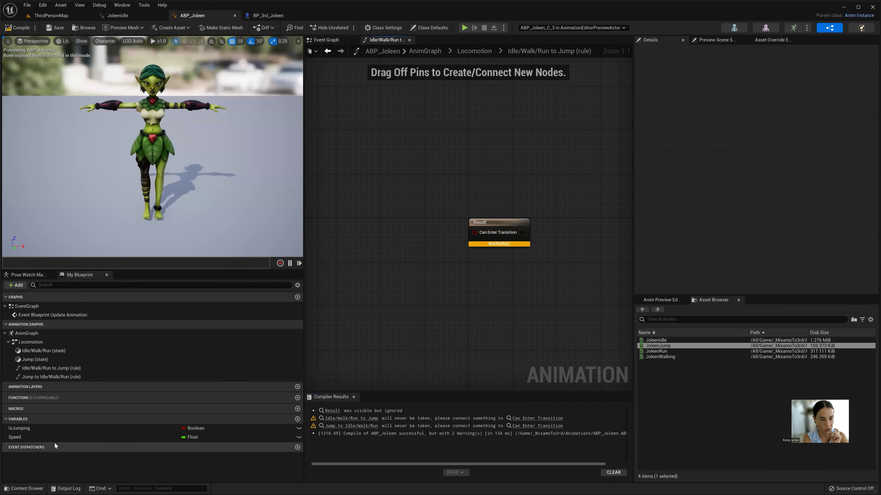
{"action": "left_click", "coordinate": [54, 430]}
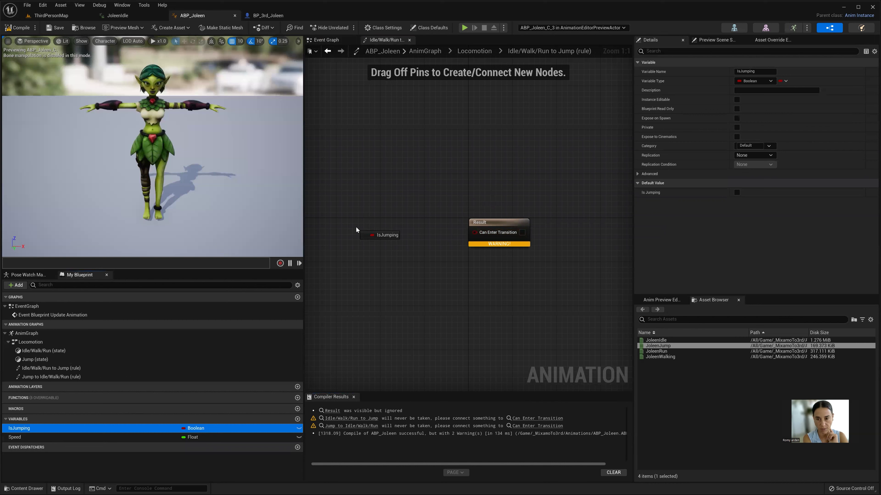
{"action": "left_click_drag", "start_coordinate": [245, 368], "coordinate": [356, 226]}
{"action": "left_click_drag", "start_coordinate": [372, 245], "coordinate": [375, 239], "text": "ctrl"}
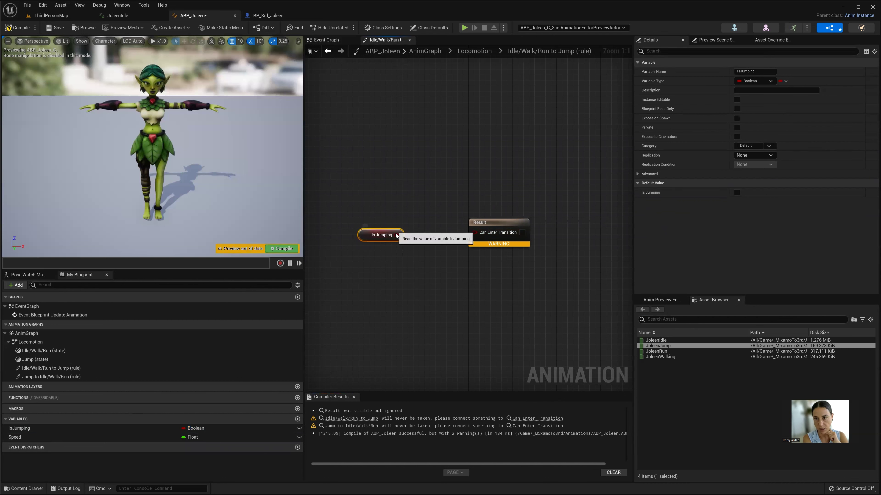
{"action": "left_click_drag", "start_coordinate": [396, 236], "coordinate": [475, 235]}
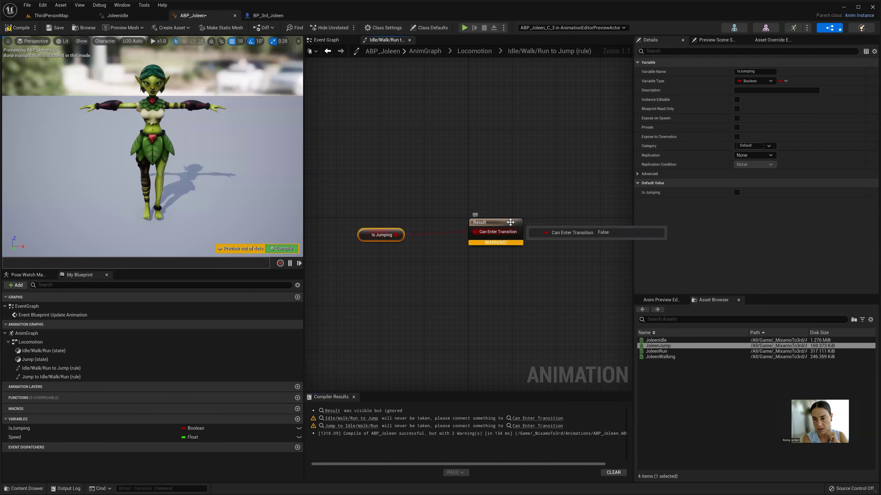
Step: Compile ABP_Joleen and go back up to the Locomotion state machine
{"action": "left_click", "coordinate": [22, 27]}
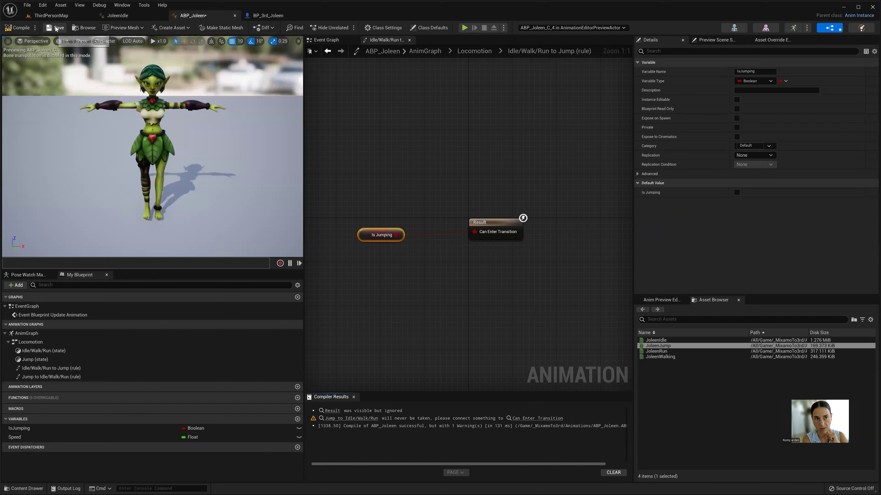
{"action": "left_click", "coordinate": [335, 40]}
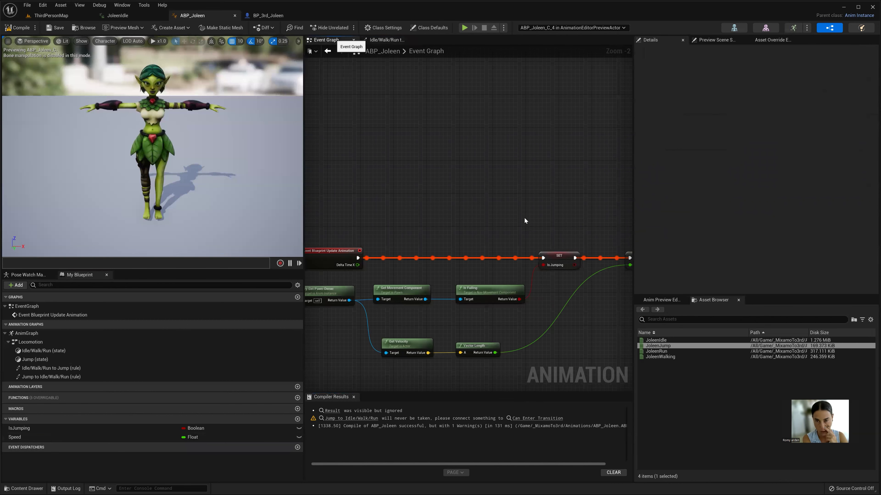
{"action": "left_click", "coordinate": [385, 40]}
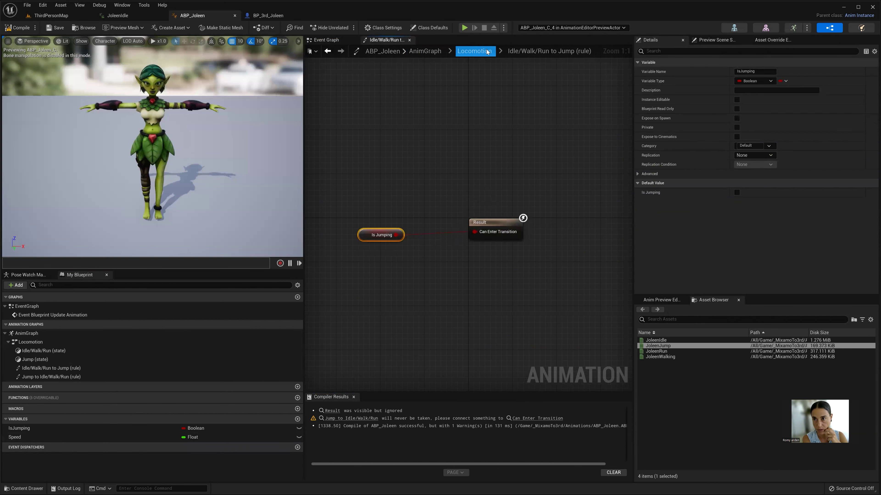
{"action": "left_click", "coordinate": [473, 52]}
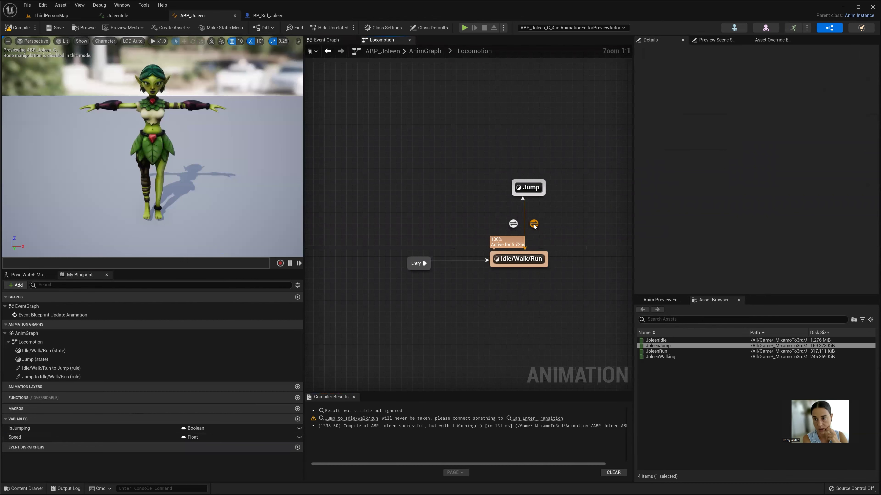
Step: In the Jump to Idle/Walk/Run rule, feed NOT Is Jumping into Can Enter Transition
{"action": "left_click", "coordinate": [534, 224]}
{"action": "double_click", "coordinate": [533, 225]}
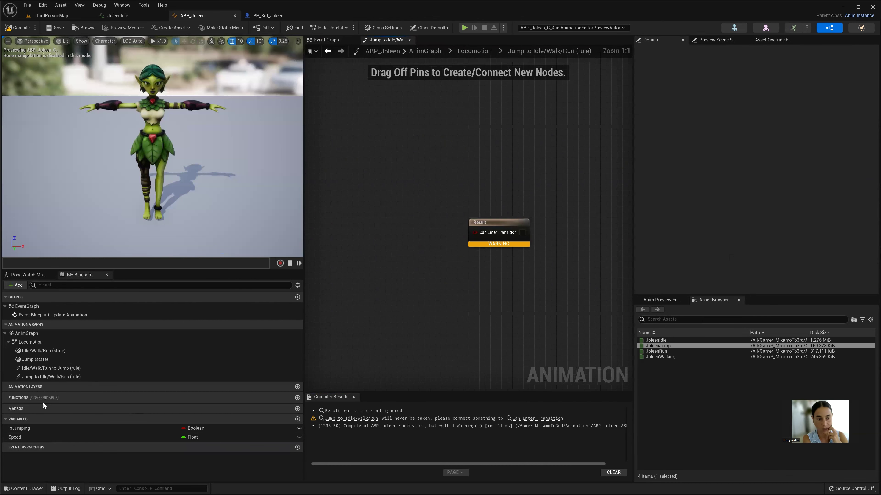
{"action": "mouse_move", "coordinate": [45, 429]}
{"action": "left_mouse_down", "text": "ctrl"}
{"action": "mouse_move", "coordinate": [369, 294]}
{"action": "mouse_move", "coordinate": [434, 294]}
{"action": "left_mouse_up", "text": "ctrl"}
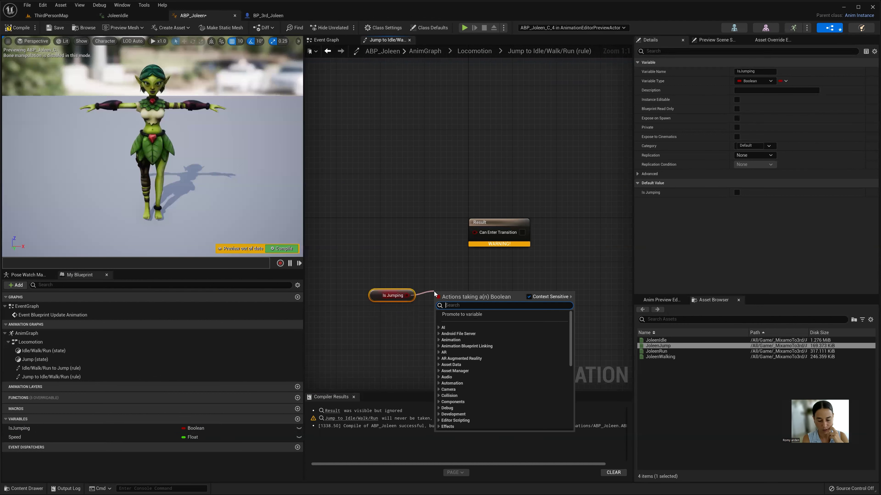
{"action": "type", "text": "!"}
{"action": "left_click", "coordinate": [466, 344]}
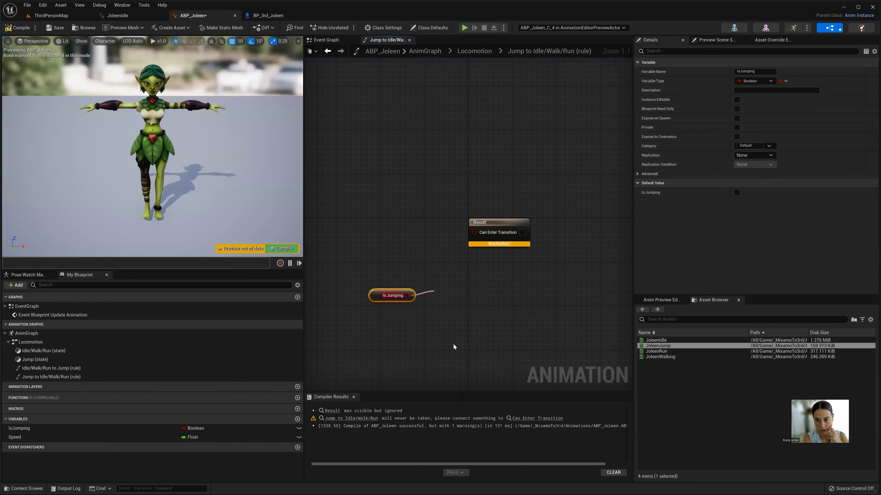
{"action": "left_click_drag", "start_coordinate": [486, 295], "coordinate": [474, 233]}
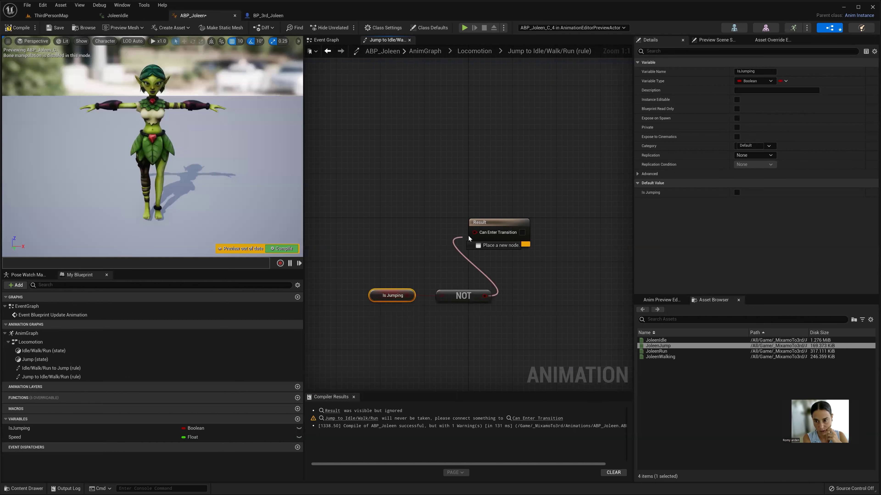
{"action": "left_click_drag", "start_coordinate": [451, 295], "coordinate": [414, 226]}
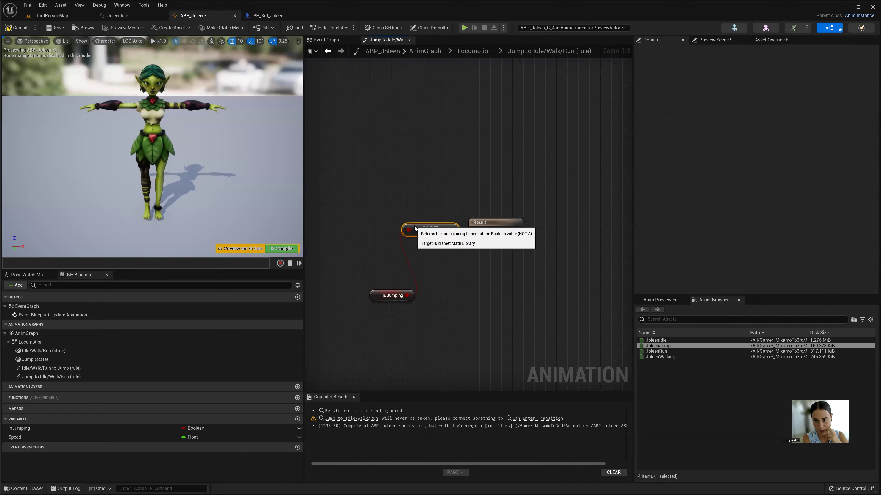
{"action": "left_click_drag", "start_coordinate": [387, 290], "coordinate": [349, 223]}
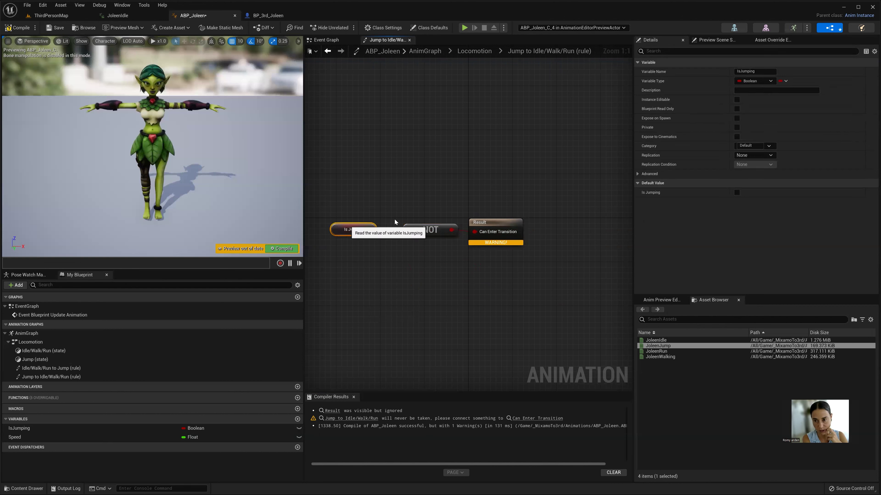
{"action": "left_click", "coordinate": [514, 218]}
{"action": "left_click_drag", "start_coordinate": [514, 218], "coordinate": [515, 219]}
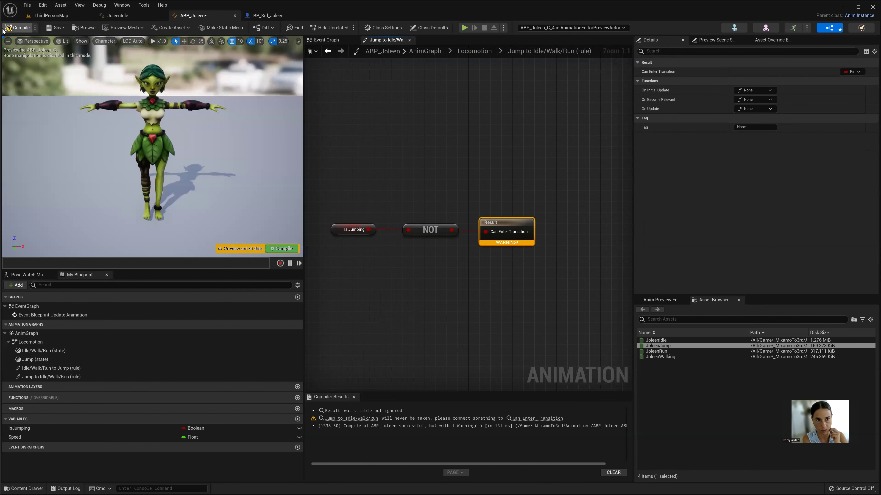
Step: Compile ABP_Joleen and return to the Locomotion state machine
{"action": "left_click", "coordinate": [18, 27]}
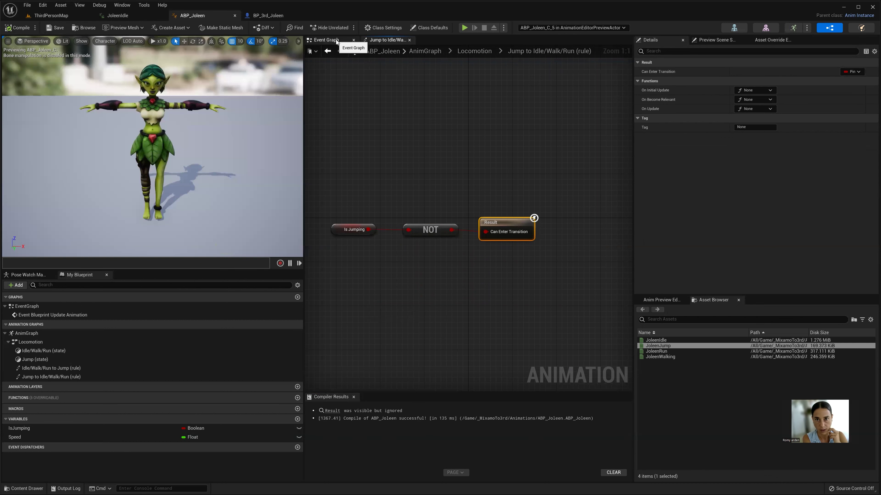
{"action": "left_click", "coordinate": [327, 40]}
{"action": "right_click_drag", "start_coordinate": [542, 219], "coordinate": [387, 230]}
{"action": "left_click", "coordinate": [395, 42]}
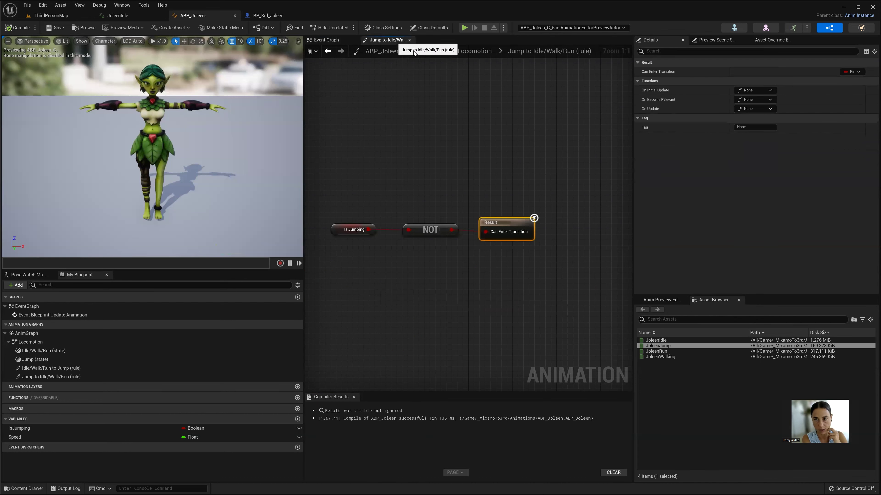
{"action": "left_click", "coordinate": [474, 51]}
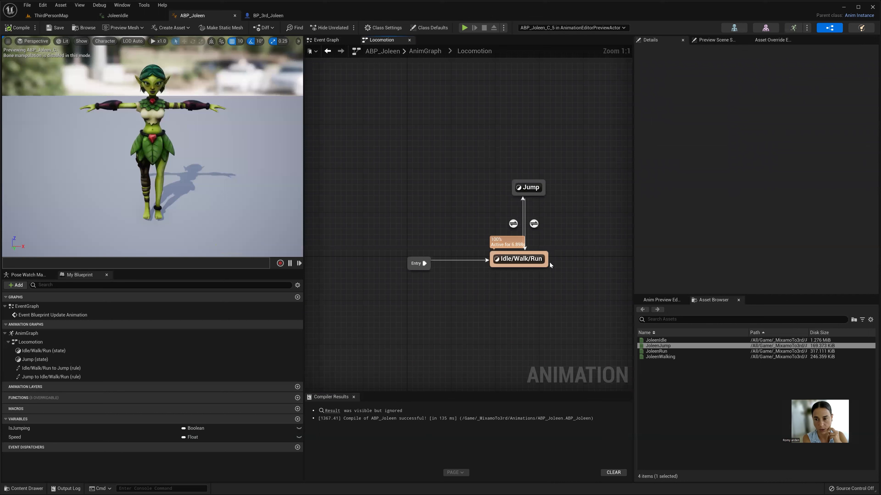
Step: Open the Idle/Walk/Run state graph, then bring up the new-asset menu in ThirdPersonMap's Animations folder
{"action": "right_click_drag", "start_coordinate": [504, 298], "coordinate": [469, 304]}
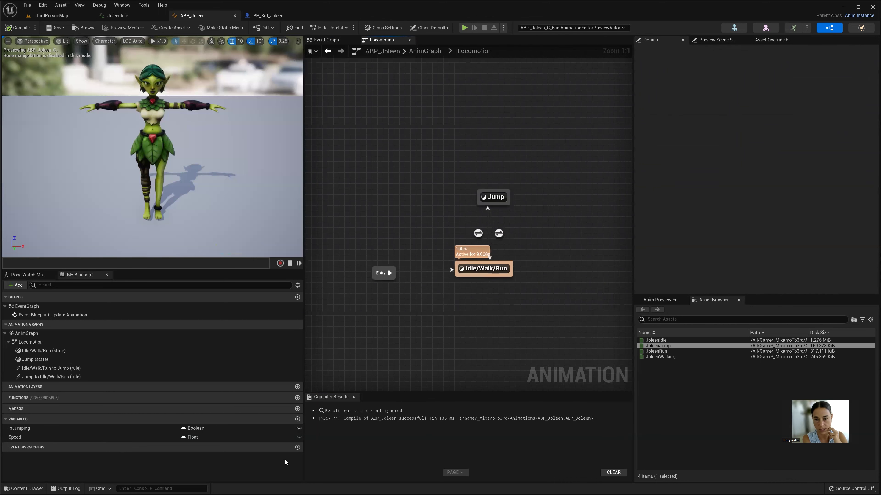
{"action": "double_click", "coordinate": [483, 270]}
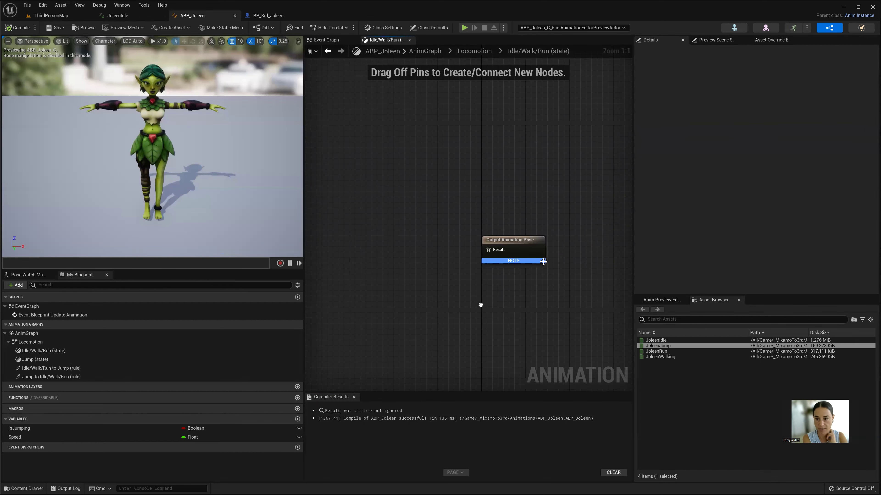
{"action": "left_click", "coordinate": [543, 261]}
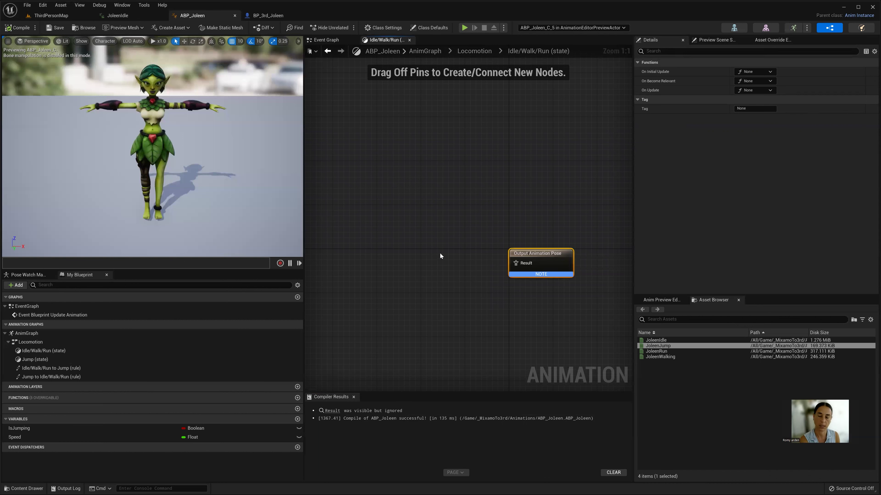
{"action": "left_click", "coordinate": [58, 17]}
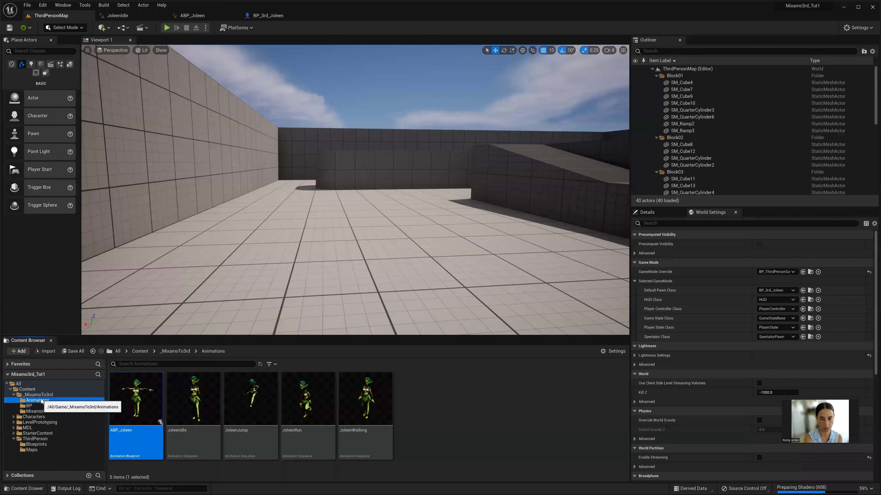
{"action": "right_click", "coordinate": [456, 411]}
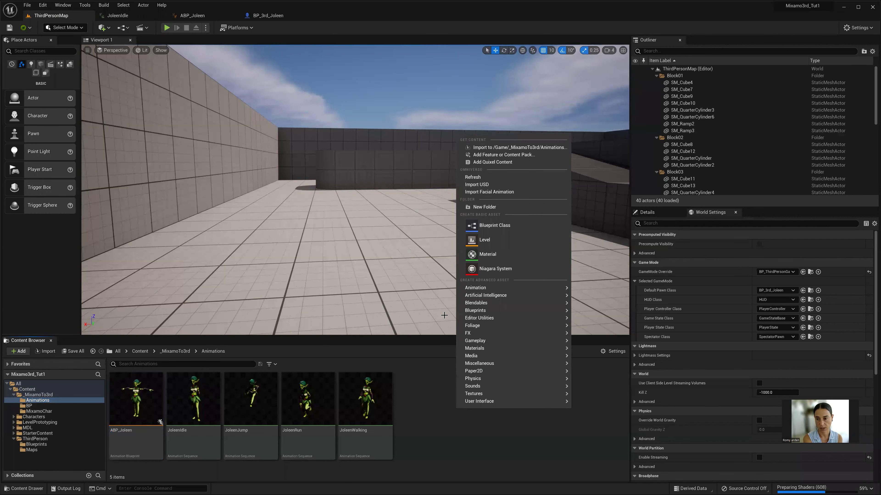
Step: Create a Blend Space 1D for Joleen_Skeleton and name it ABS_Joleen
{"action": "mouse_move", "coordinate": [492, 291]}
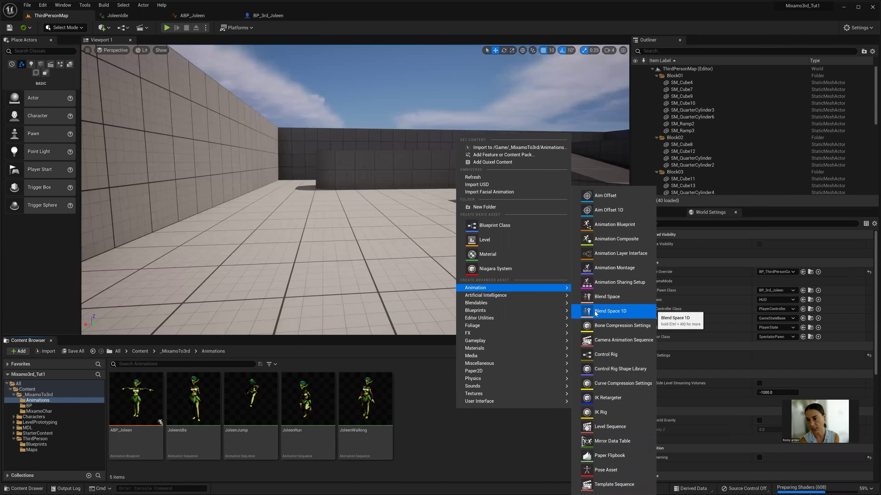
{"action": "left_click", "coordinate": [608, 312]}
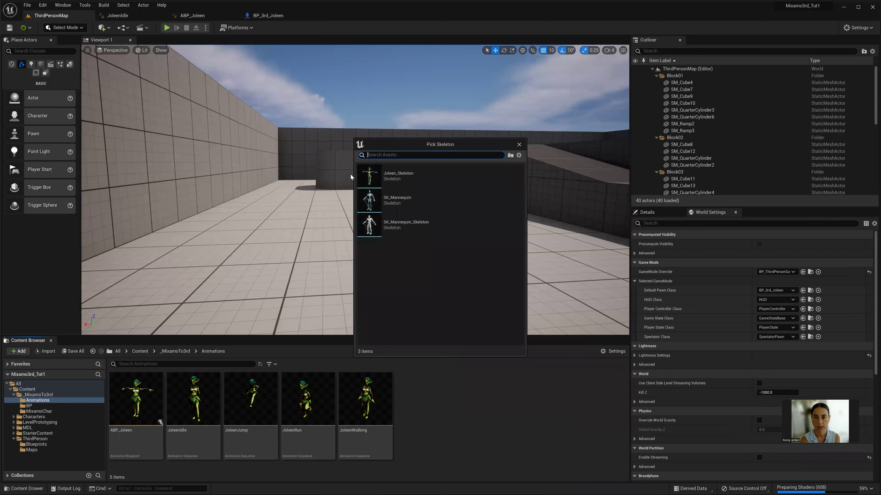
{"action": "left_click", "coordinate": [384, 172]}
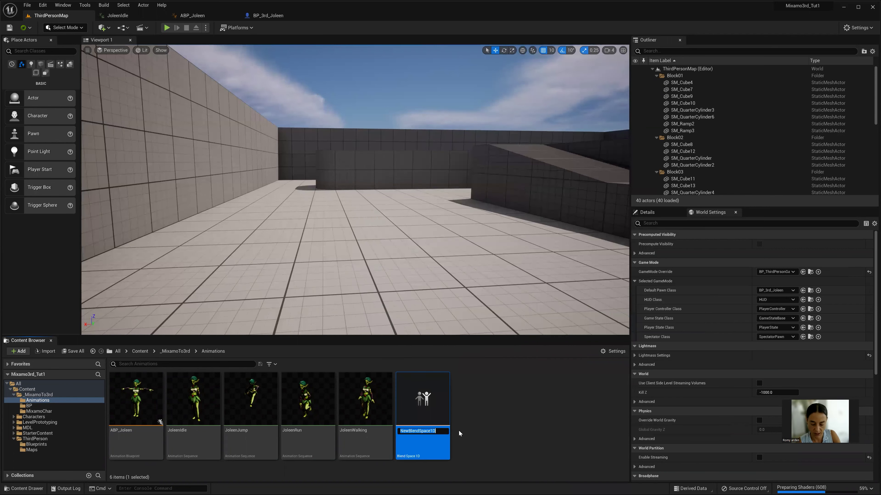
{"action": "type", "text": "BS"}
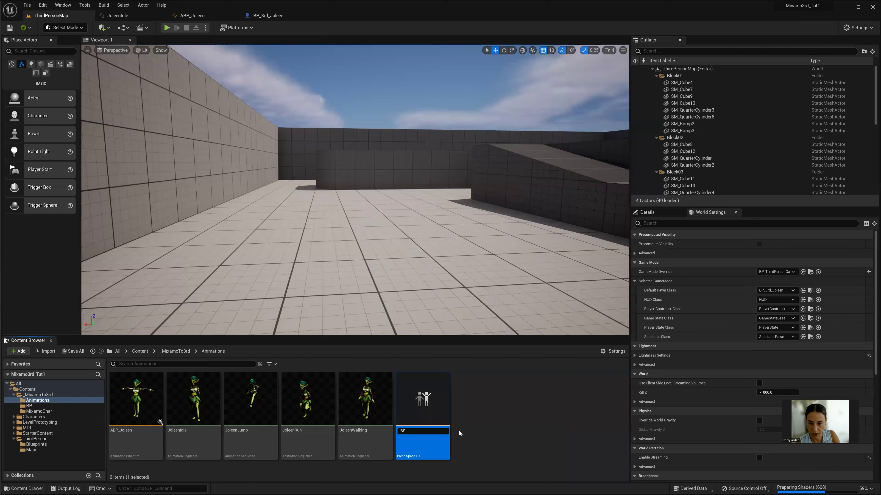
{"action": "key", "text": "Home"}
{"action": "type", "text": "A"}
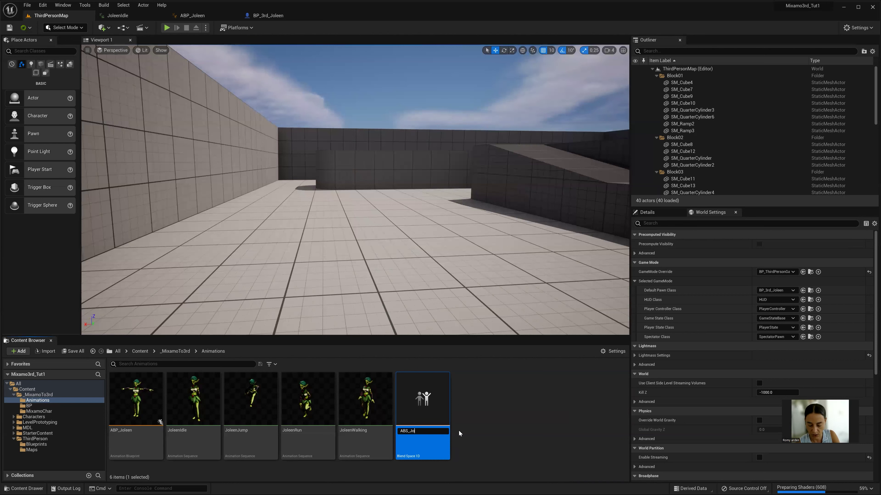
{"action": "type", "text": "n"}
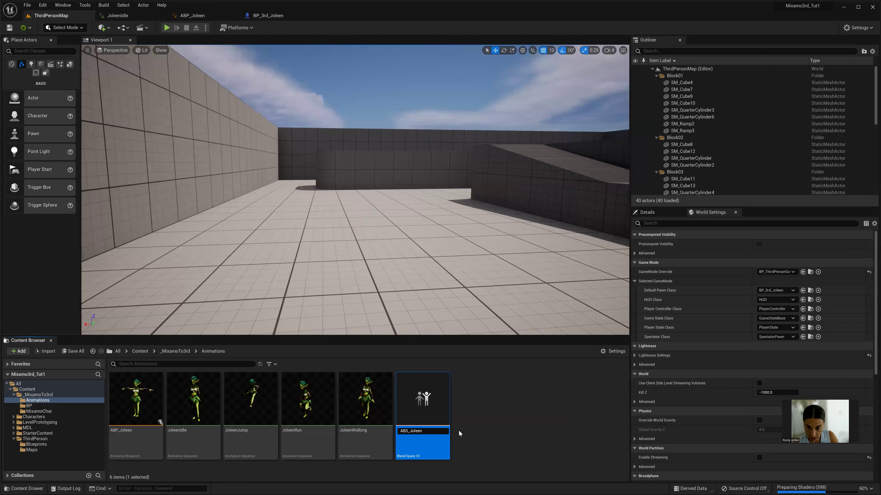
{"action": "key", "text": "Return"}
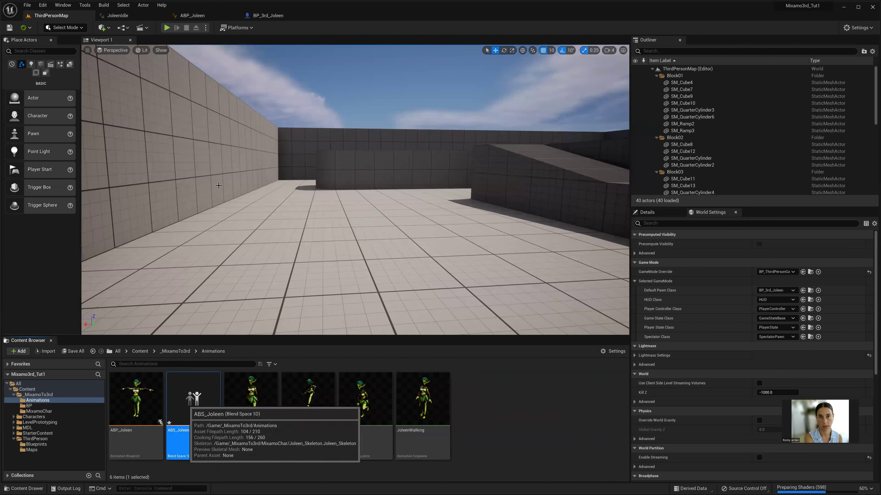
Step: Drop ABS_Joleen from _MixamoTo3rd/Animations into the state and wire it to Output Animation Pose
{"action": "left_click", "coordinate": [193, 15]}
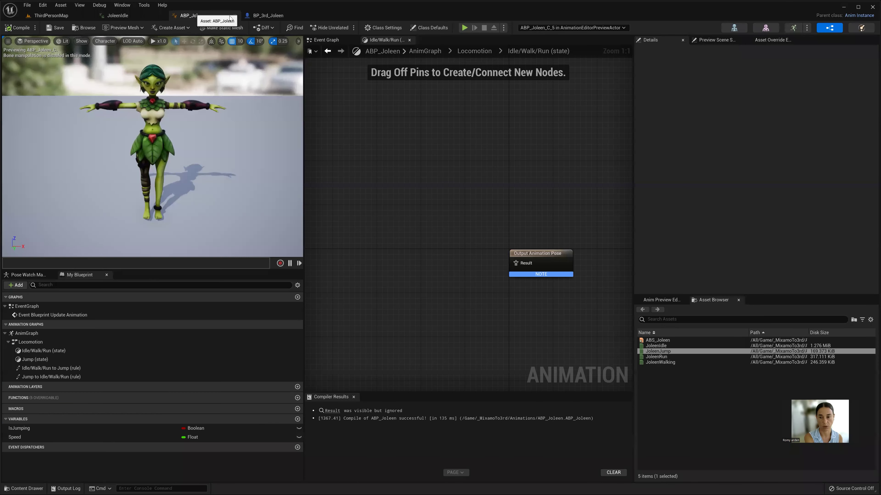
{"action": "left_click", "coordinate": [248, 18]}
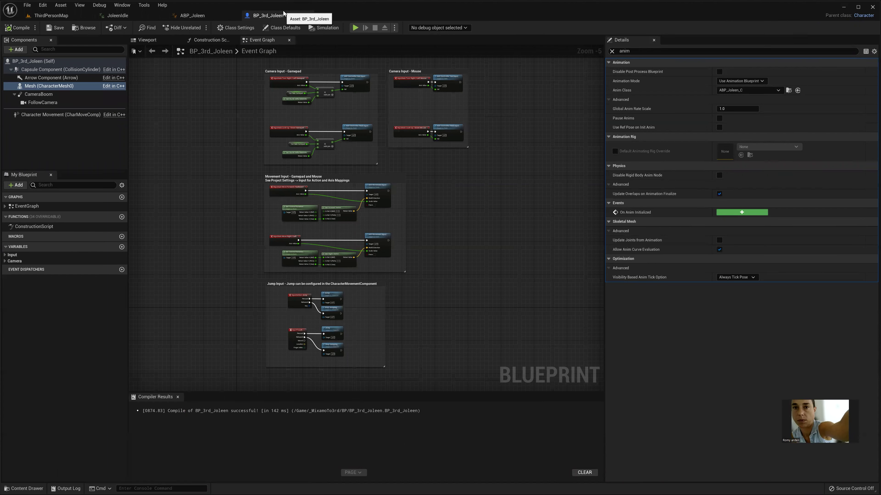
{"action": "left_click", "coordinate": [185, 16]}
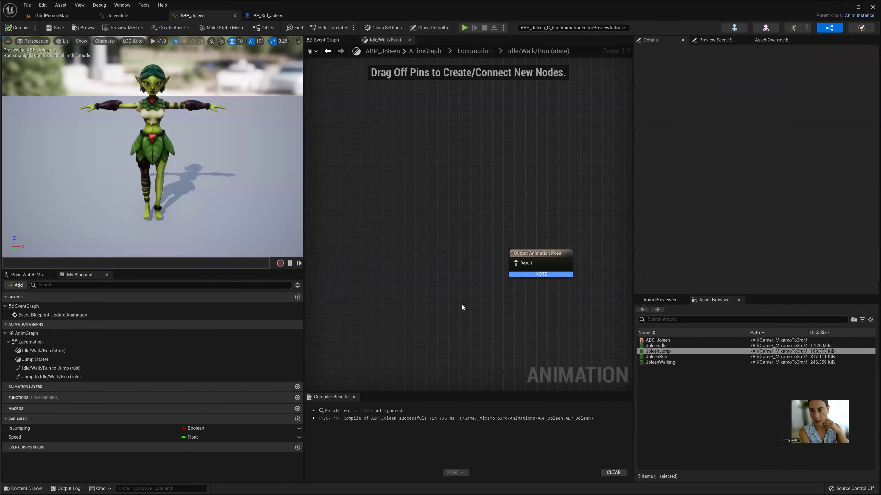
{"action": "left_click", "coordinate": [36, 487]}
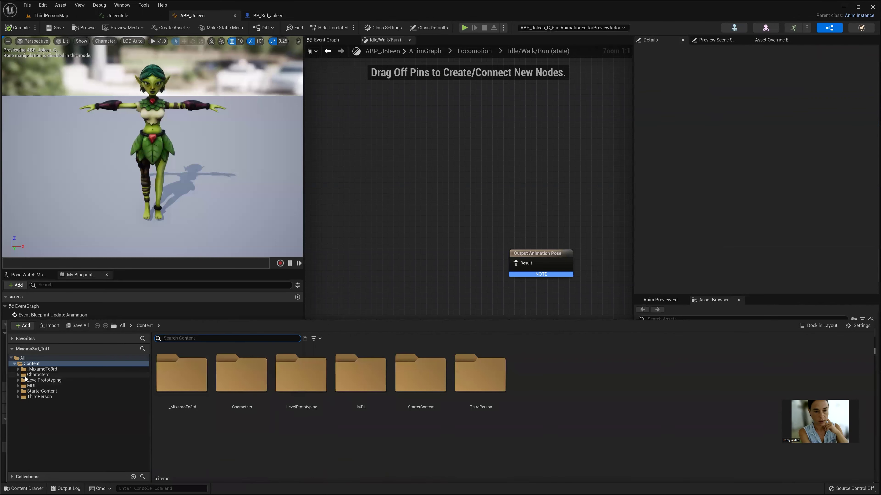
{"action": "double_click", "coordinate": [38, 369]}
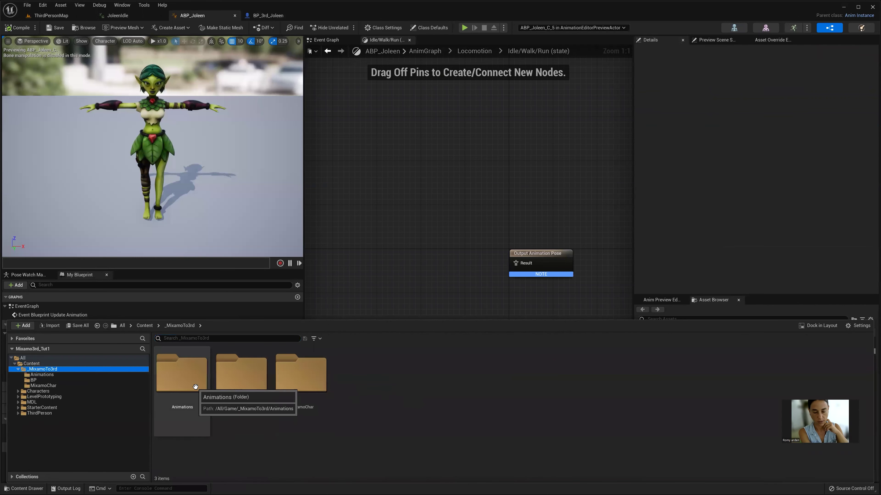
{"action": "double_click", "coordinate": [195, 387]}
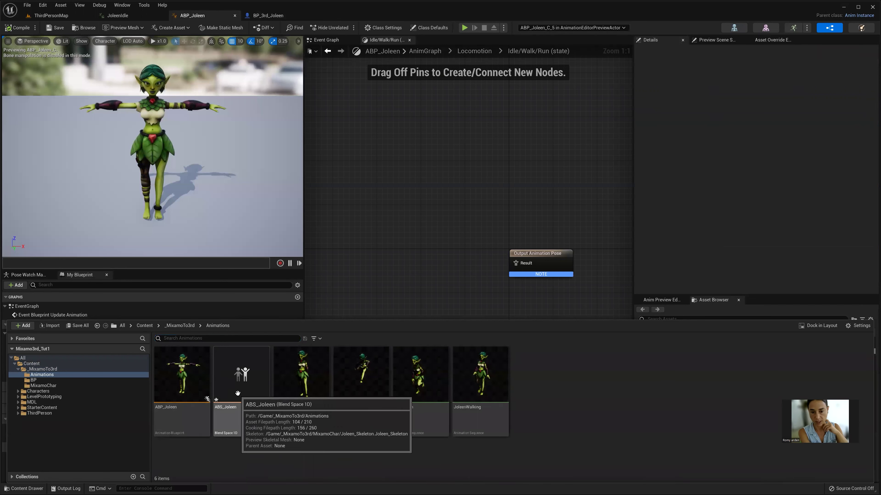
{"action": "left_click_drag", "start_coordinate": [237, 393], "coordinate": [428, 255]}
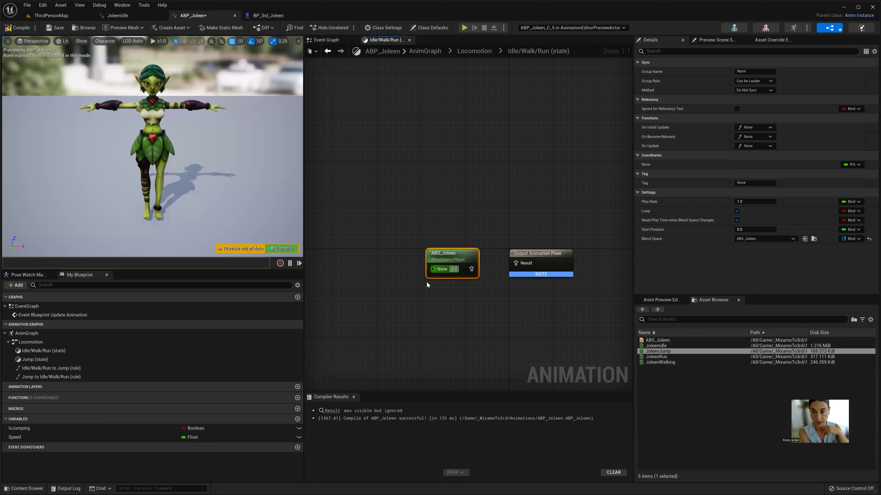
{"action": "left_click_drag", "start_coordinate": [471, 269], "coordinate": [517, 264]}
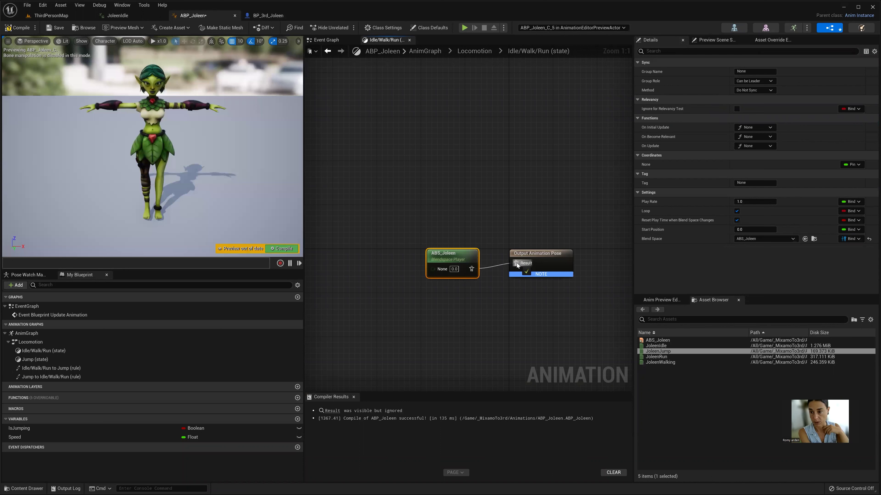
{"action": "left_click_drag", "start_coordinate": [450, 263], "coordinate": [423, 256]}
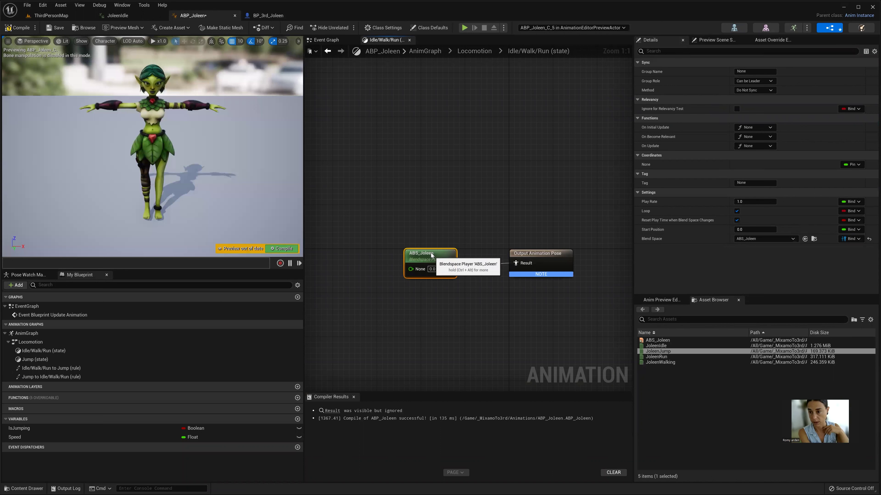
Step: In ABS_Joleen's Horizontal Axis settings, set Name to Speed and Maximum Axis Value to 200
{"action": "double_click", "coordinate": [431, 260]}
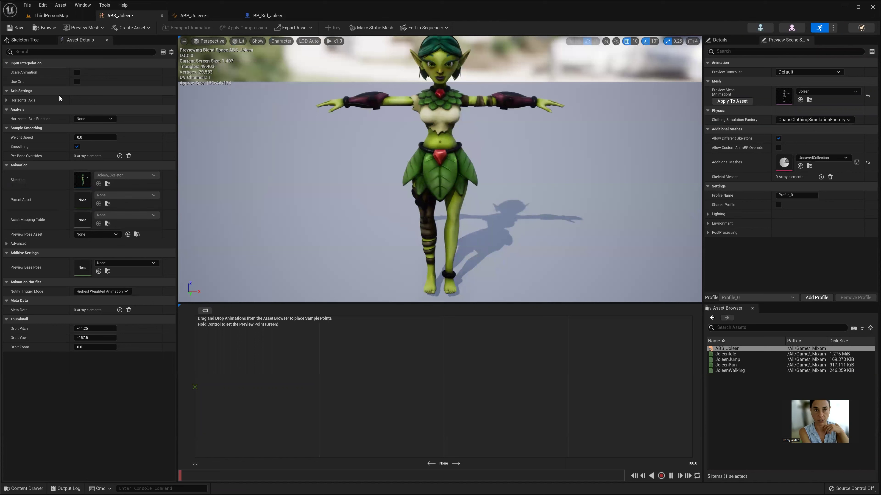
{"action": "left_click", "coordinate": [6, 91]}
{"action": "left_click", "coordinate": [6, 91]}
{"action": "left_click", "coordinate": [6, 100]}
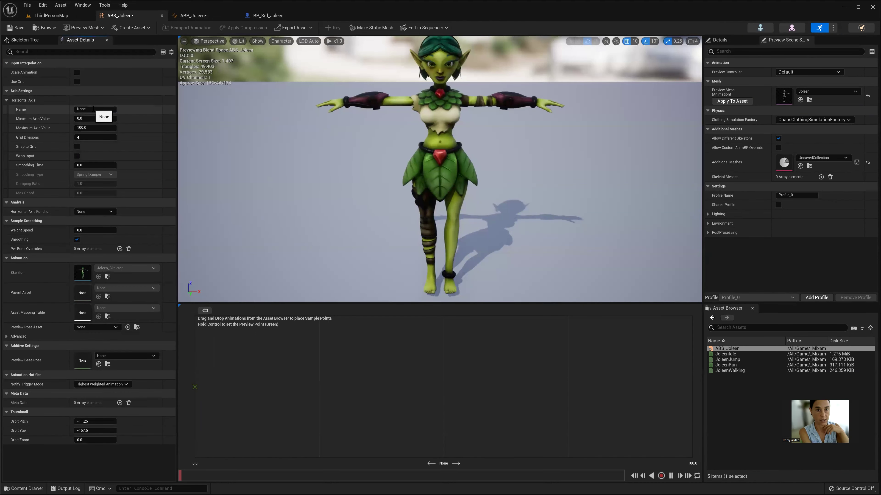
{"action": "type", "text": "Speed"}
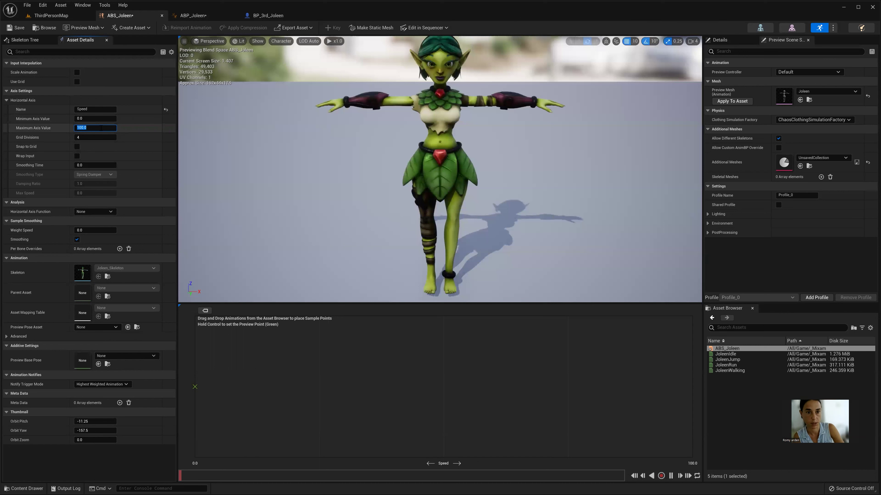
{"action": "type", "text": "200"}
{"action": "key", "text": "Return"}
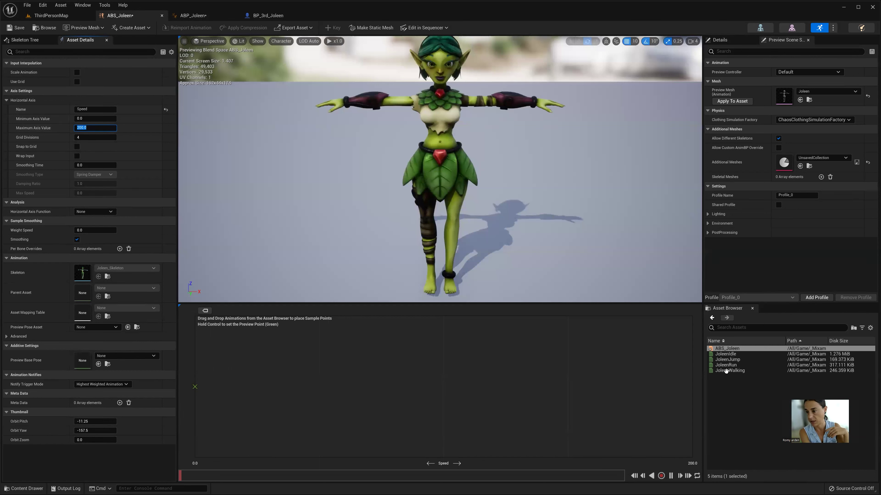
Step: Add JoleenIdle at Speed 0 and JoleenWalking at Speed 100 to the blend grid
{"action": "left_click_drag", "start_coordinate": [725, 355], "coordinate": [195, 389]}
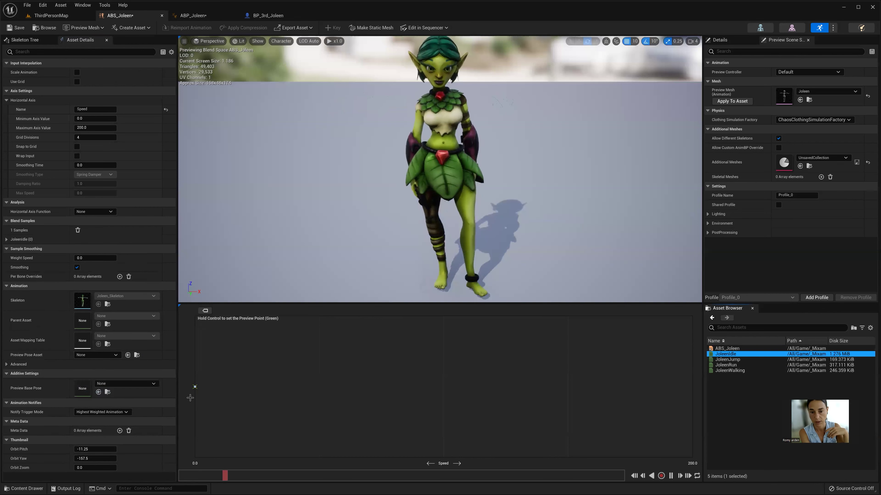
{"action": "left_click", "coordinate": [194, 388]}
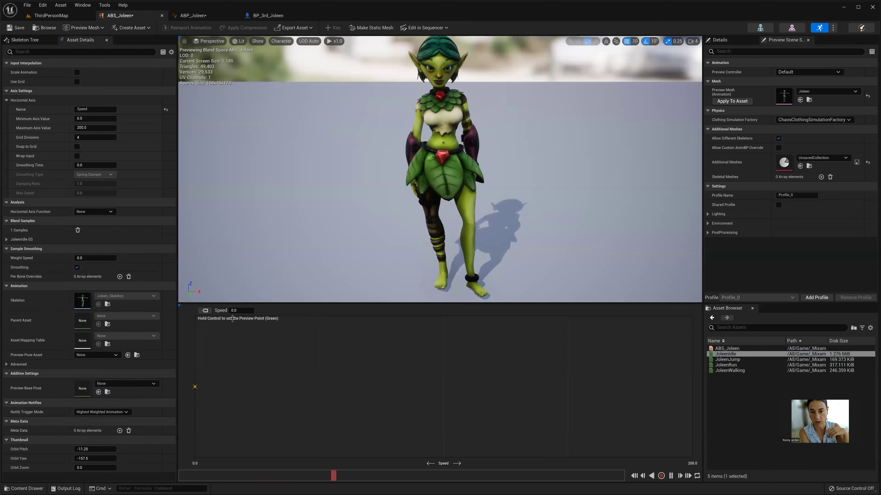
{"action": "left_click", "coordinate": [246, 311]}
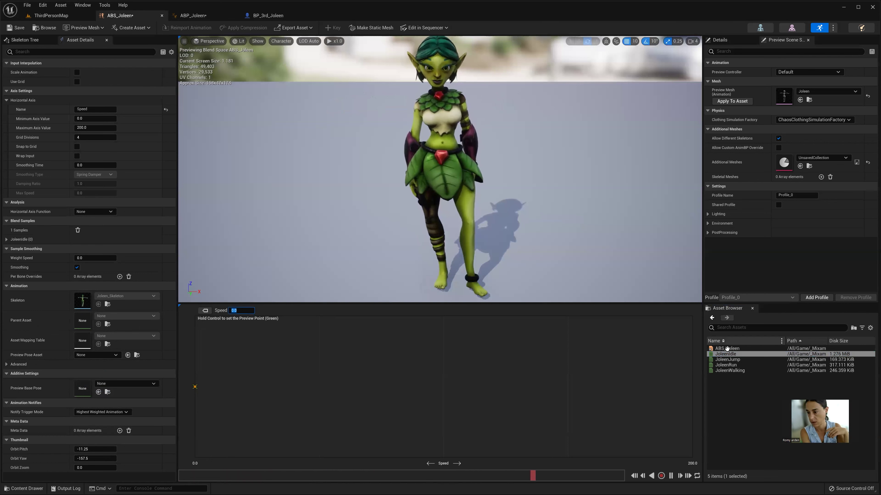
{"action": "left_click_drag", "start_coordinate": [735, 370], "coordinate": [458, 387]}
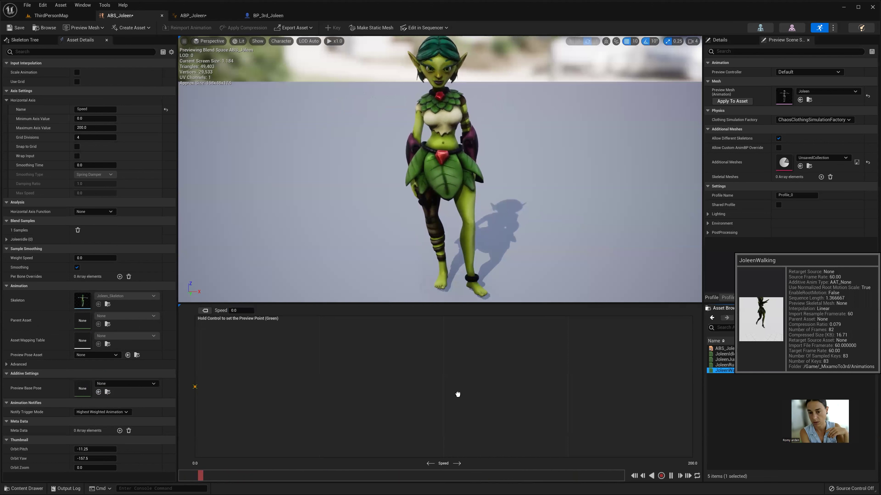
{"action": "left_click", "coordinate": [458, 387]}
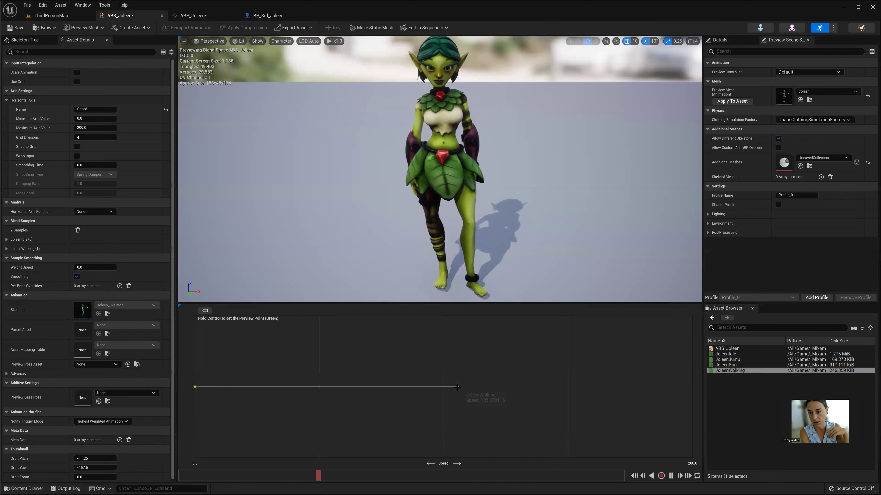
{"action": "left_click", "coordinate": [239, 310]}
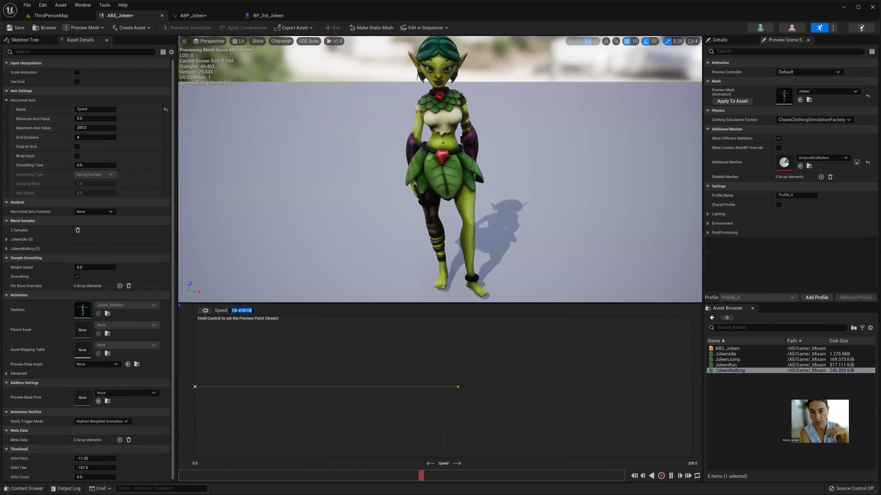
{"action": "type", "text": "100"}
{"action": "key", "text": "Return"}
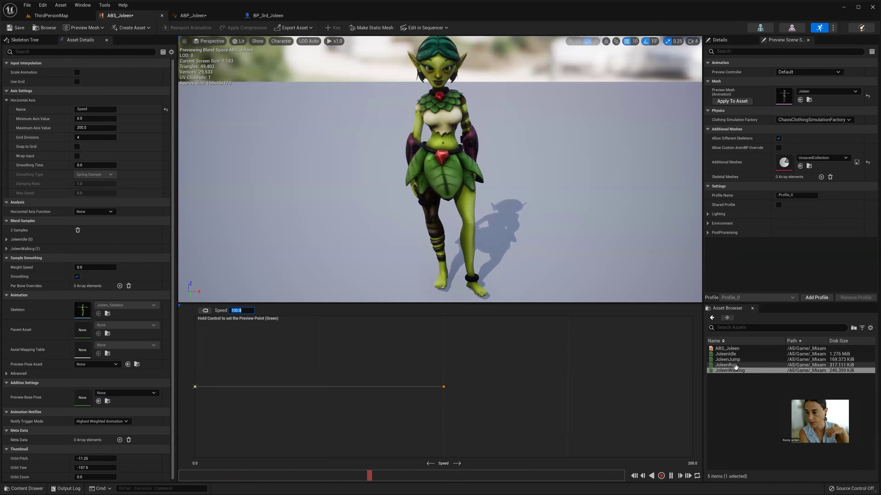
Step: Add JoleenRun as a third sample at Speed 200
{"action": "left_click_drag", "start_coordinate": [735, 367], "coordinate": [600, 386]}
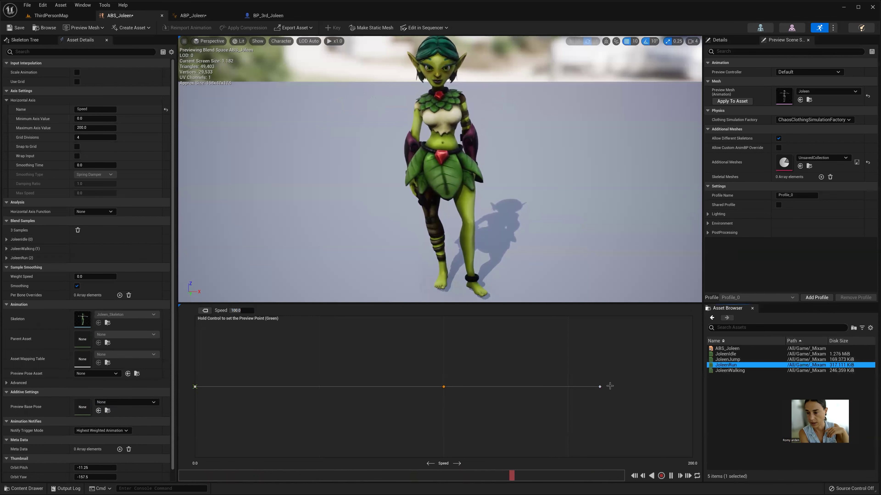
{"action": "left_click", "coordinate": [600, 386]}
{"action": "left_click", "coordinate": [239, 310]}
{"action": "type", "text": "200"}
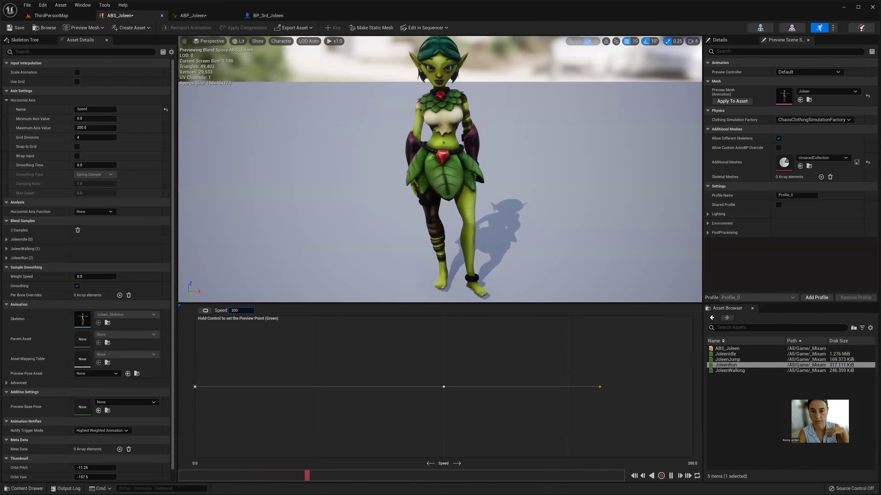
{"action": "key", "text": "Return"}
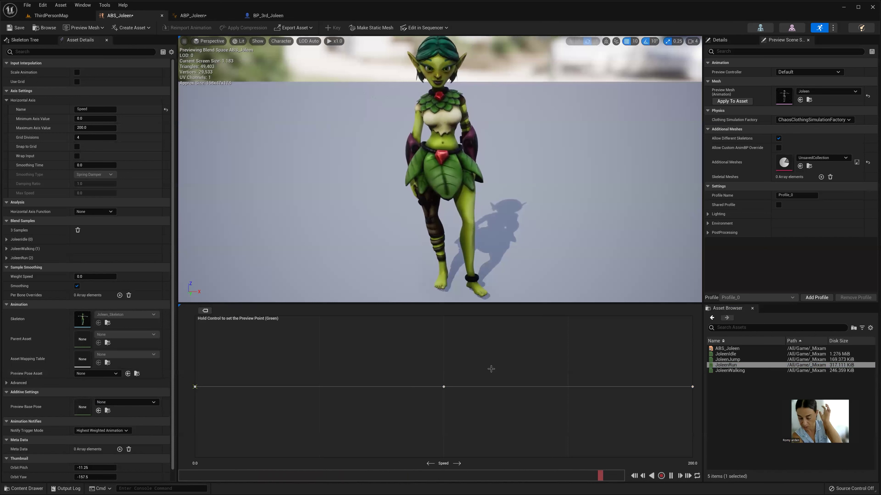
Step: Preview the blend from idle through speeds around 84, 124 and 132 up to full run
{"action": "key", "text": "ctrl"}
{"action": "key", "text": "ctrl"}
{"action": "key", "text": "ctrl"}
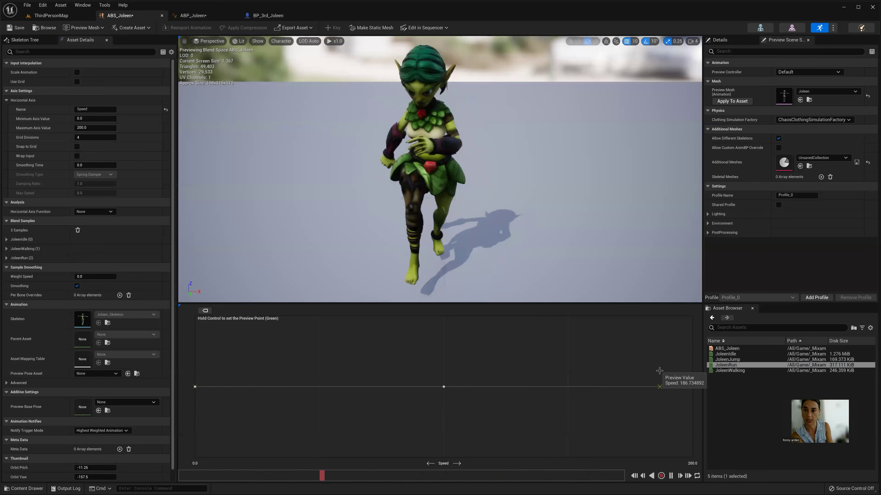
{"action": "key", "text": "ctrl"}
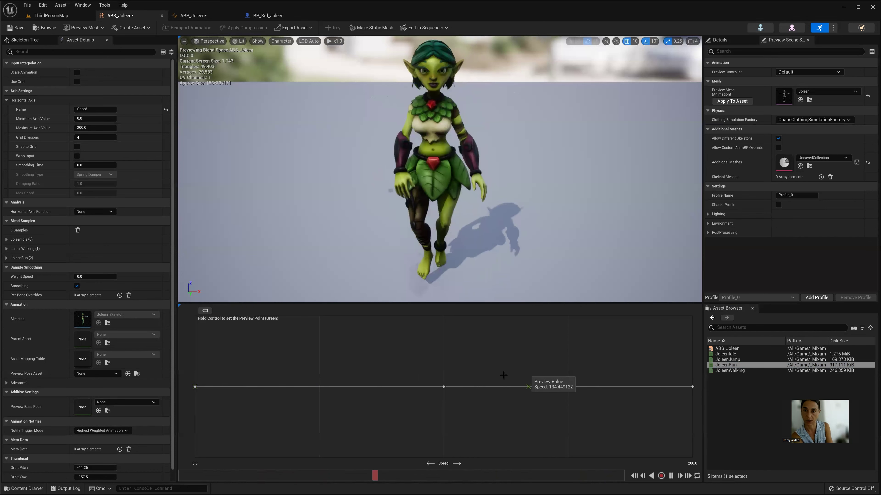
{"action": "key", "text": "ctrl"}
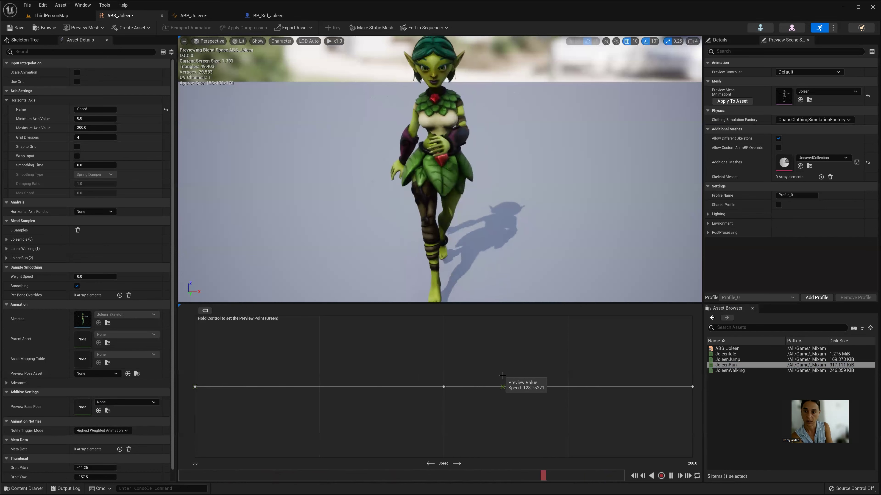
{"action": "key", "text": "ctrl"}
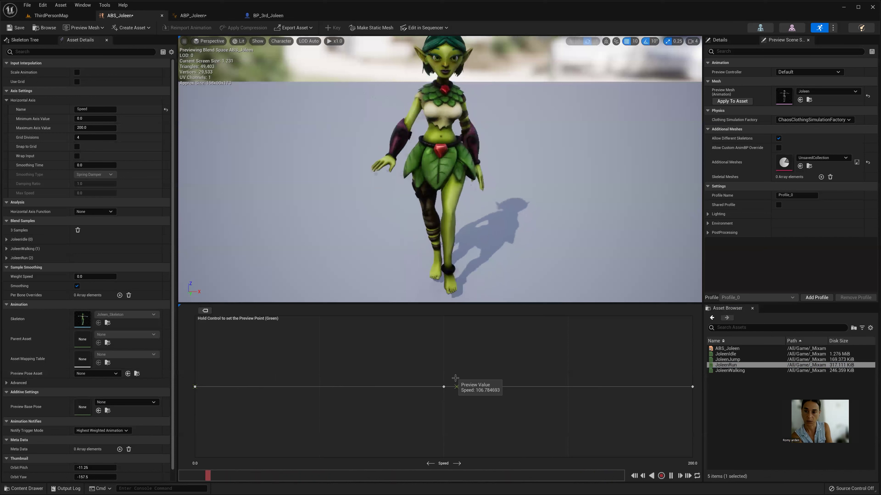
{"action": "key", "text": "ctrl"}
{"action": "key", "text": "ctrl"}
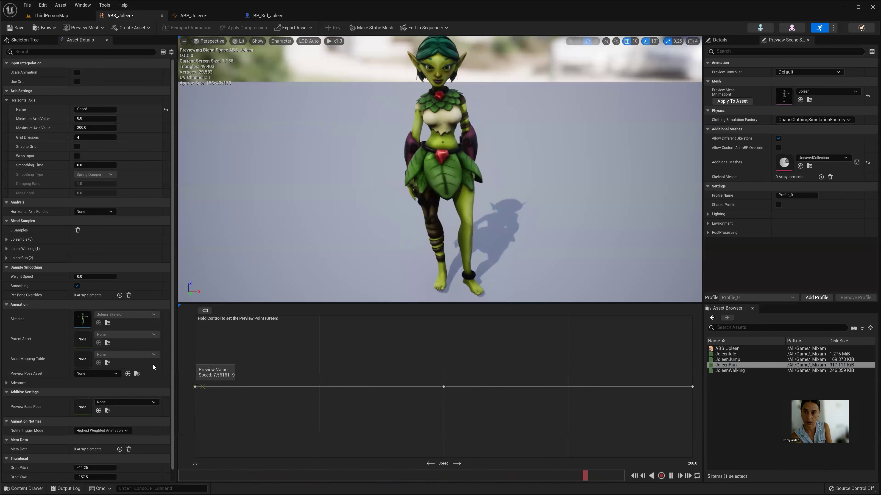
{"action": "key", "text": "ctrl"}
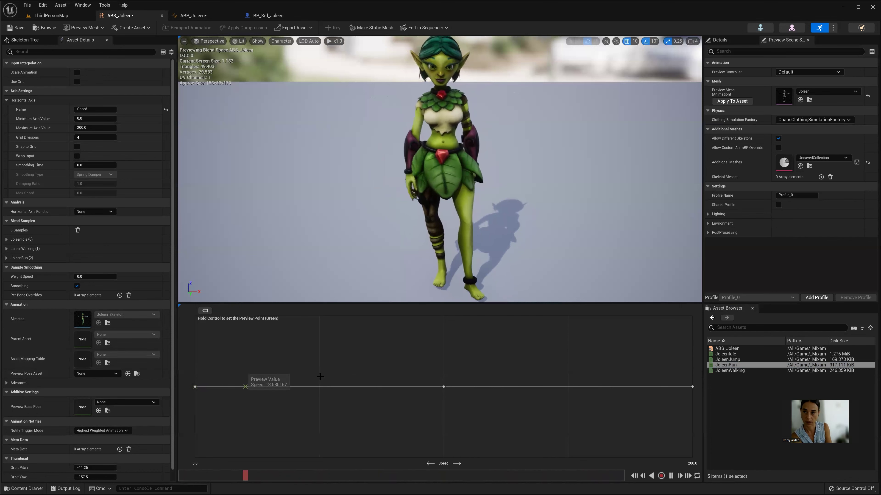
{"action": "key", "text": "ctrl"}
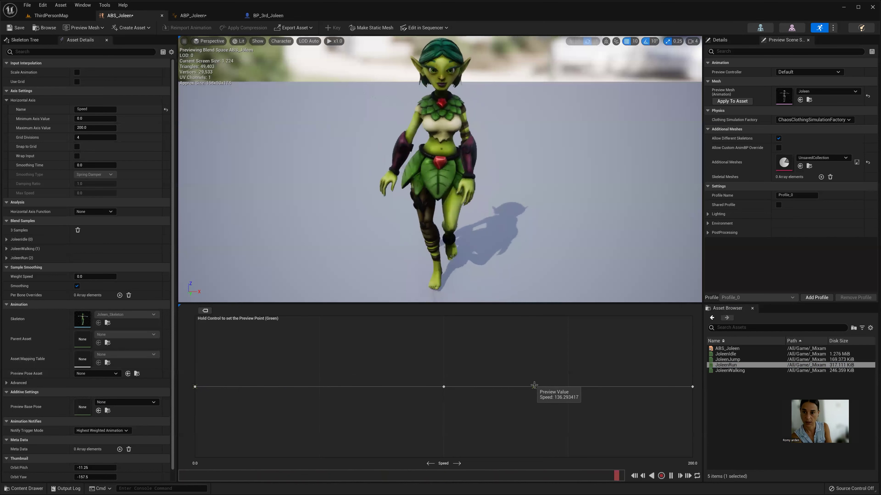
{"action": "key", "text": "ctrl"}
{"action": "key", "text": "ctrl"}
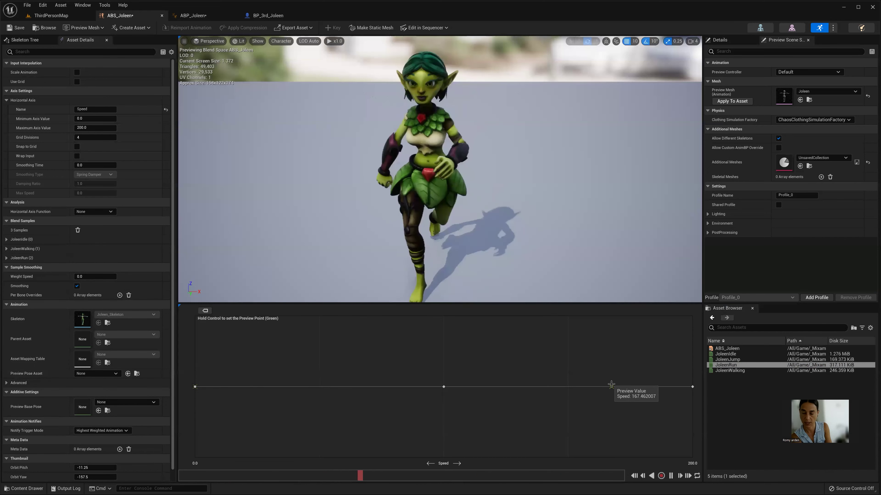
{"action": "key", "text": "ctrl"}
{"action": "key", "text": "ctrl"}
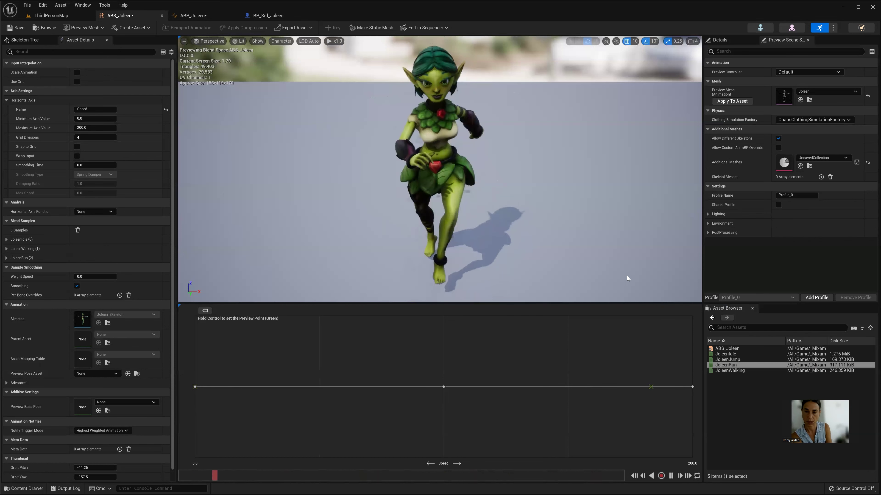
{"action": "left_click", "coordinate": [55, 18]}
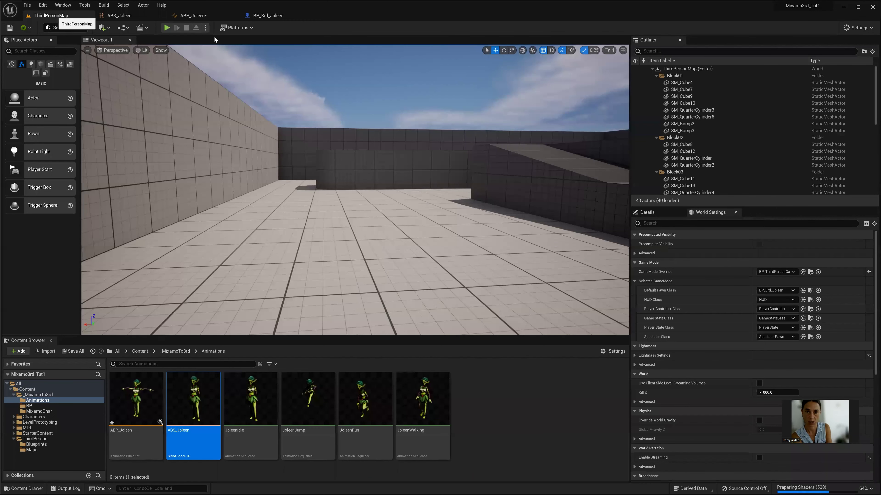
Step: Play-test the level running Joleen forward, then stop and return to ABS_Joleen
{"action": "key", "text": "alt+p"}
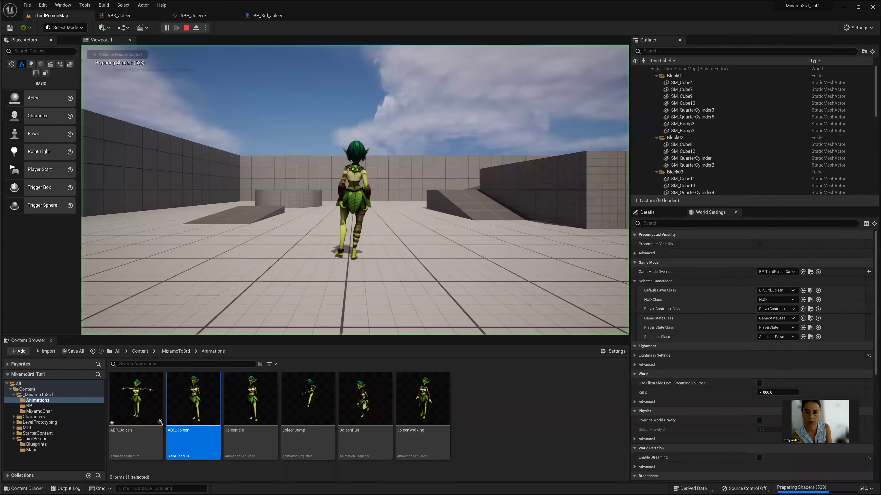
{"action": "key", "text": "w"}
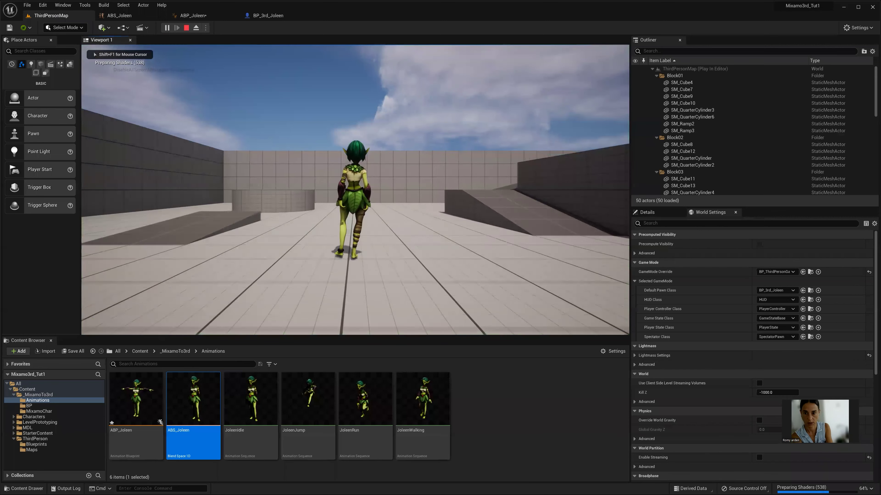
{"action": "key", "text": "Escape"}
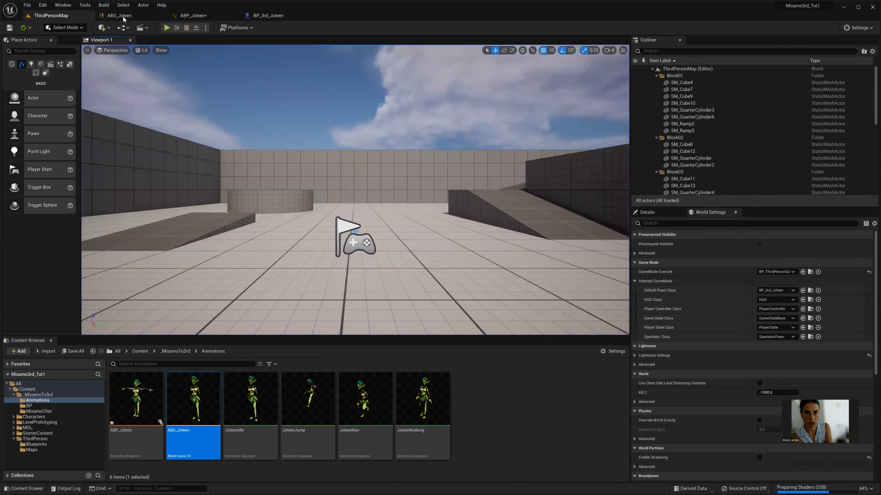
{"action": "left_click", "coordinate": [121, 18]}
Step: In ABP_Joleen, add a Speed getter to feed the ABS_Joleen blendspace node's Speed input
{"action": "left_click", "coordinate": [192, 16]}
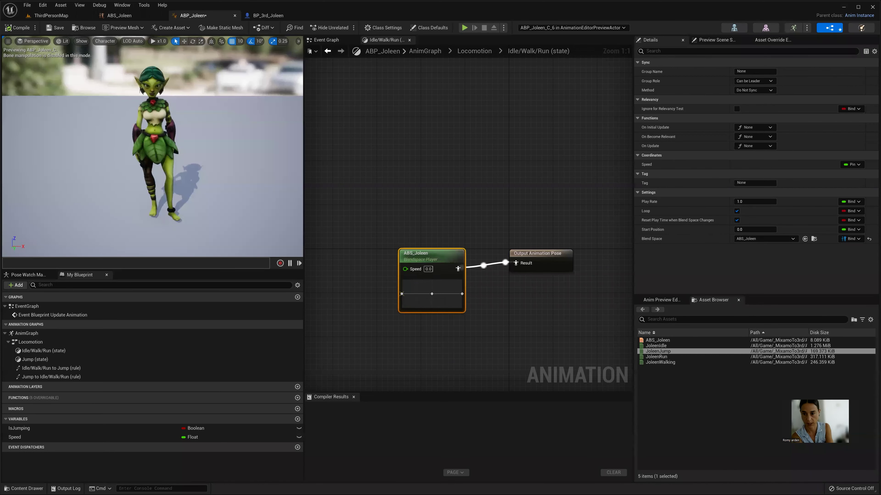
{"action": "right_click_drag", "start_coordinate": [409, 214], "coordinate": [481, 217]}
{"action": "mouse_move", "coordinate": [498, 255]}
{"action": "left_mouse_down"}
{"action": "mouse_move", "coordinate": [465, 255]}
{"action": "mouse_move", "coordinate": [465, 246]}
{"action": "left_mouse_up"}
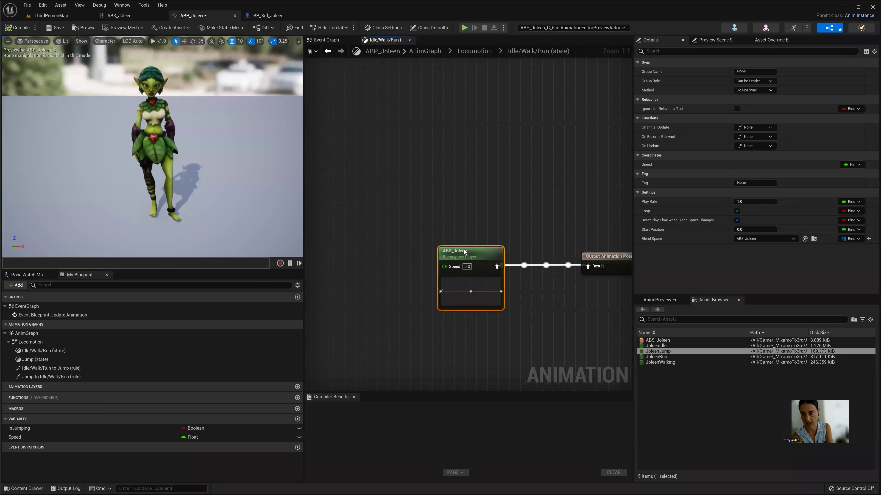
{"action": "left_click", "coordinate": [155, 437]}
{"action": "left_click_drag", "start_coordinate": [366, 288], "coordinate": [444, 267]}
{"action": "left_click", "coordinate": [364, 282]}
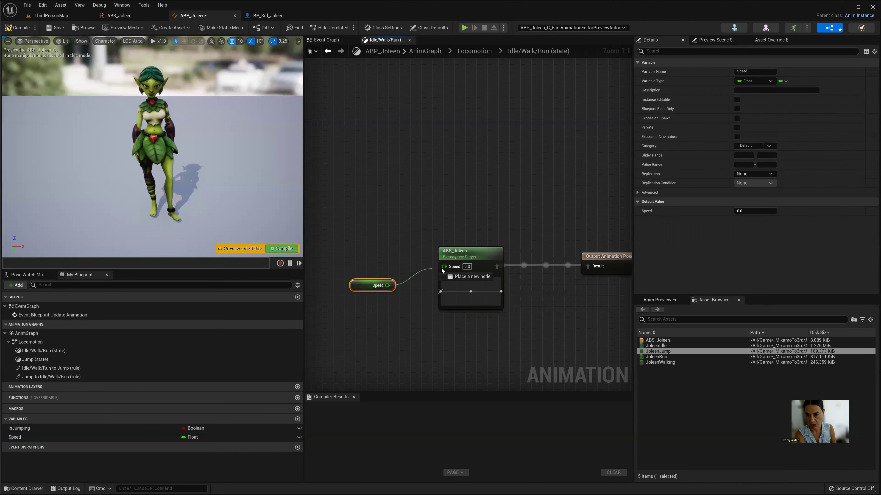
Step: Compile and save ABP_Joleen, then go back to ThirdPersonMap
{"action": "left_click", "coordinate": [17, 27]}
{"action": "left_click", "coordinate": [55, 28]}
{"action": "left_click", "coordinate": [52, 16]}
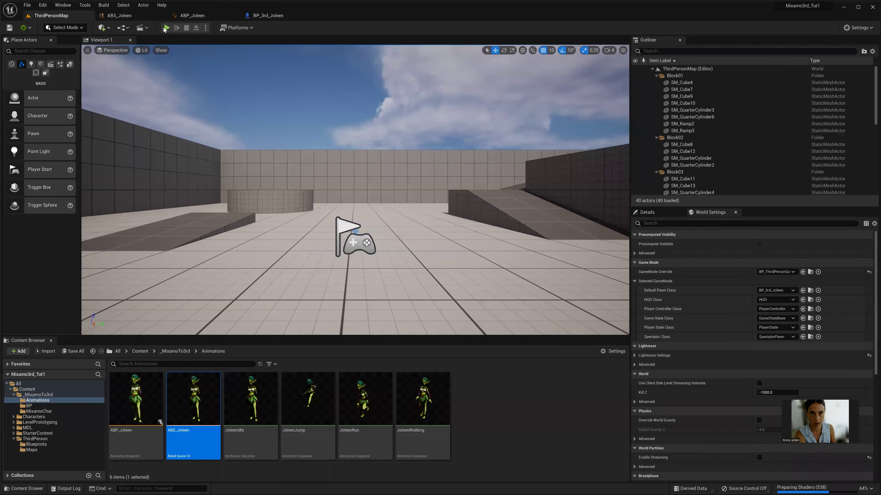
Step: Run Joleen around ThirdPersonMap past the walls and blue cubes, pausing to check her idle, then stop
{"action": "left_click", "coordinate": [166, 27]}
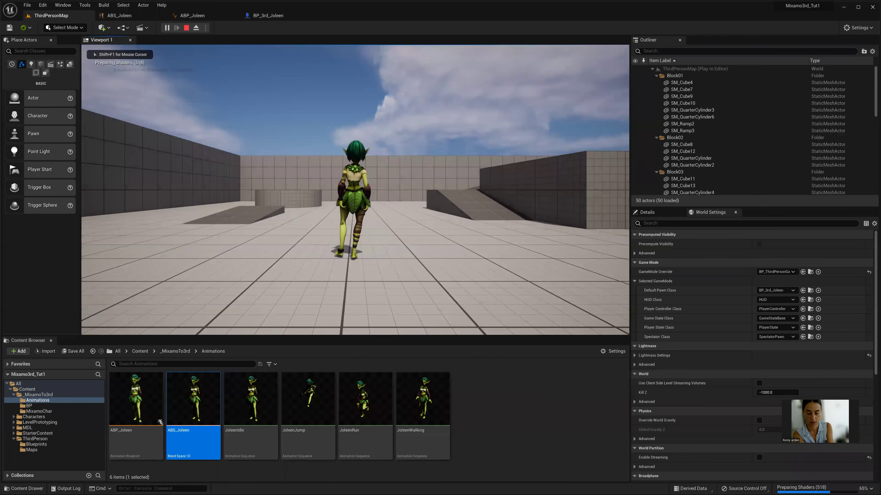
{"action": "key", "text": "w"}
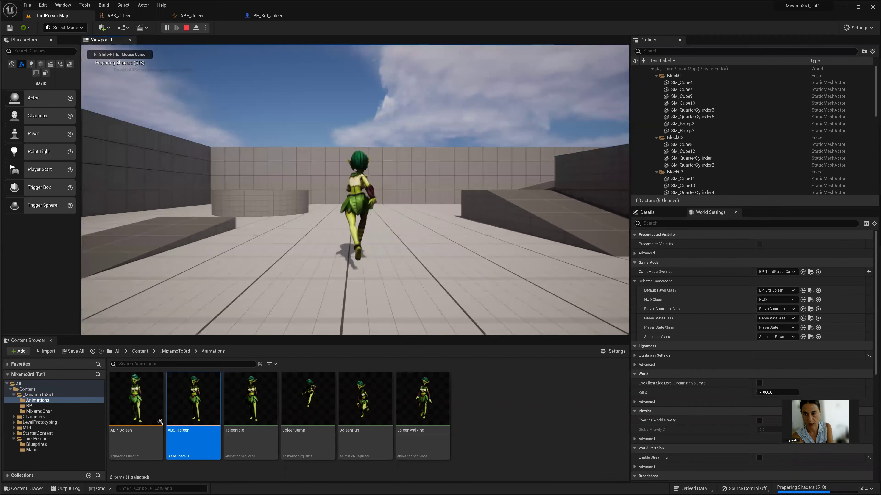
{"action": "key", "text": "w"}
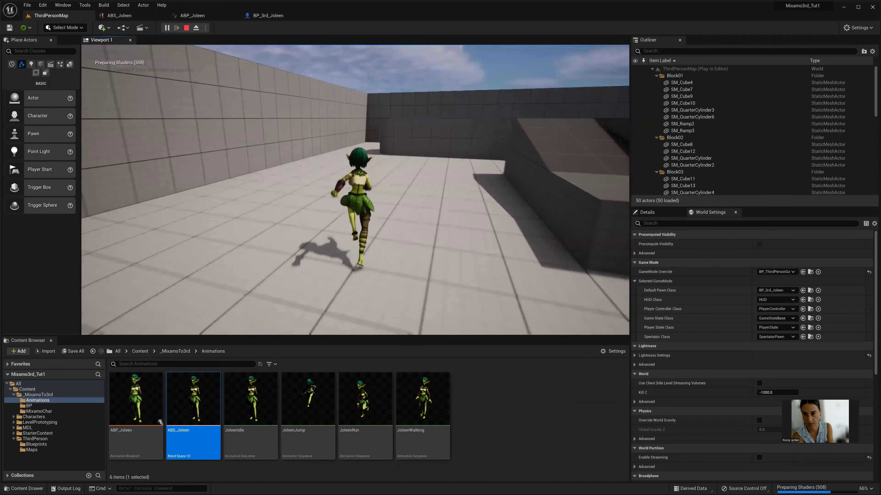
{"action": "key", "text": "w"}
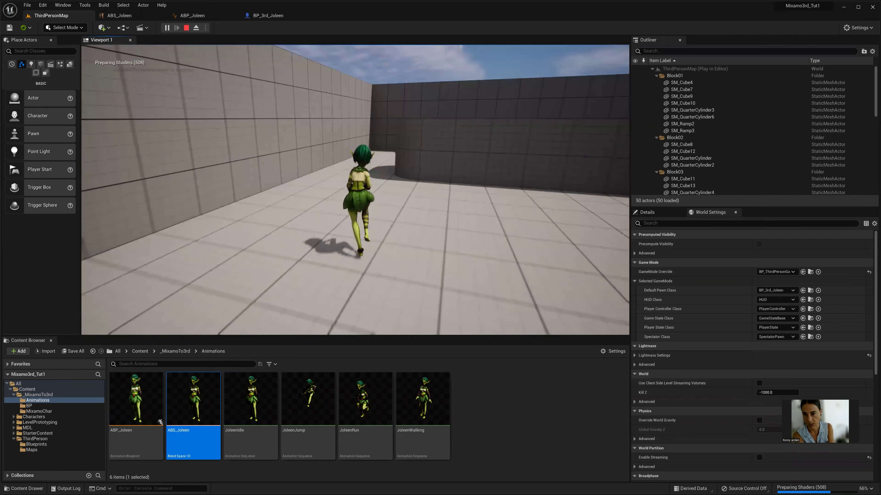
{"action": "key", "text": "w"}
{"action": "key", "text": "w"}
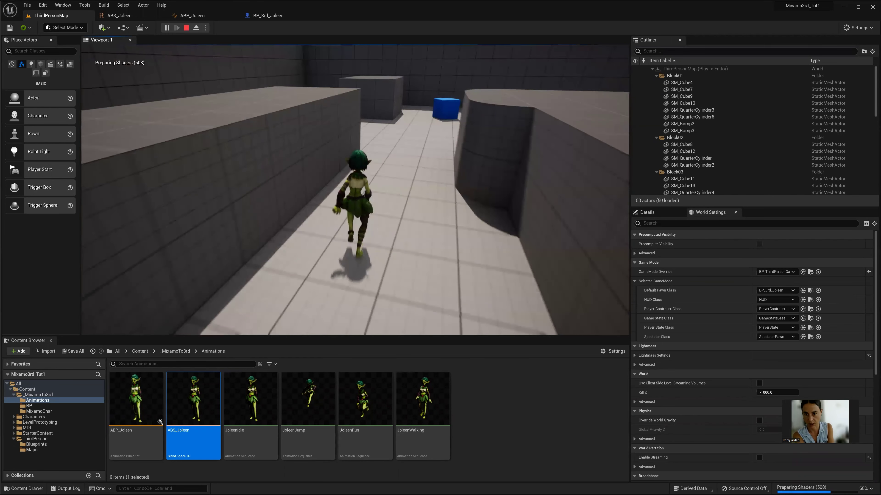
{"action": "key", "text": "w"}
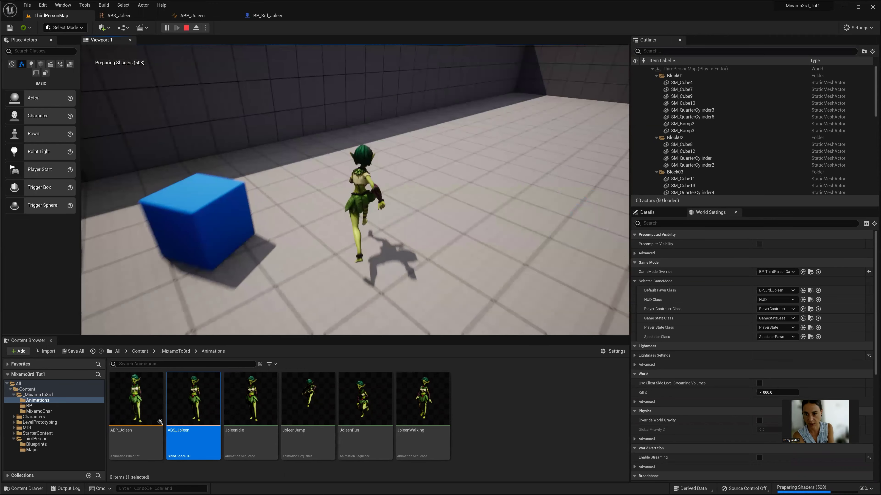
{"action": "key", "text": "w"}
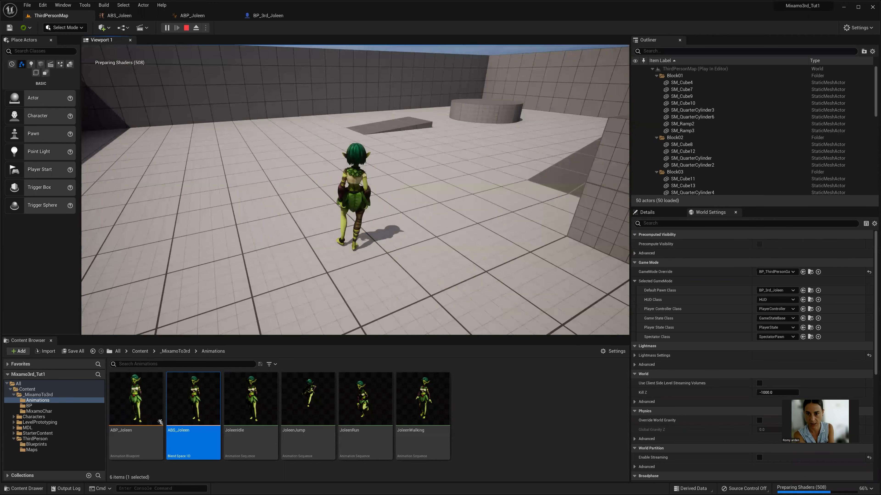
{"action": "key", "text": "w"}
{"action": "key", "text": "w"}
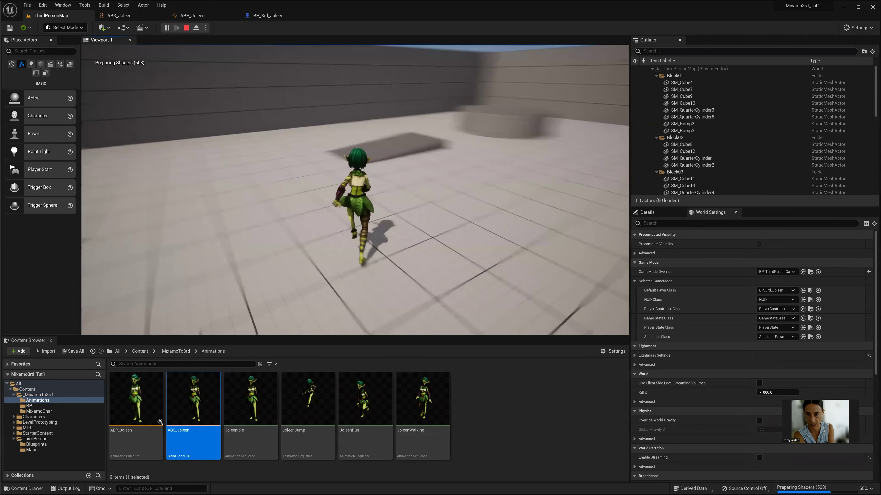
{"action": "key", "text": "w"}
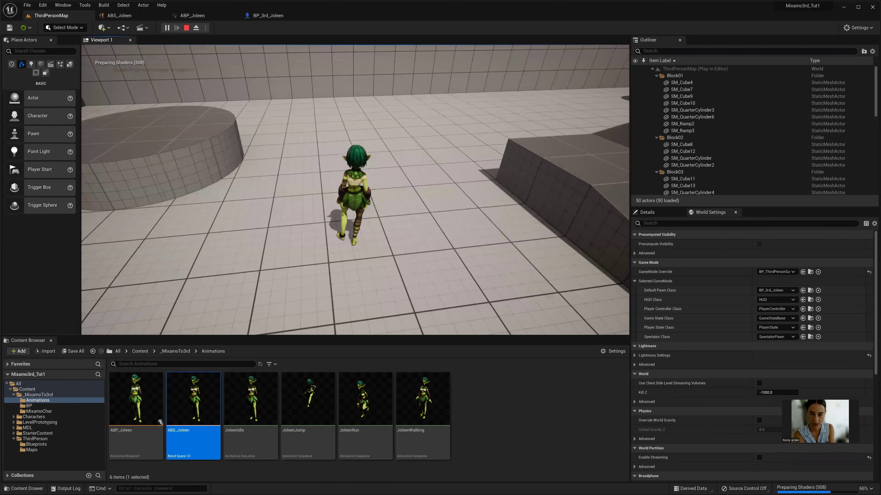
{"action": "key", "text": "Escape"}
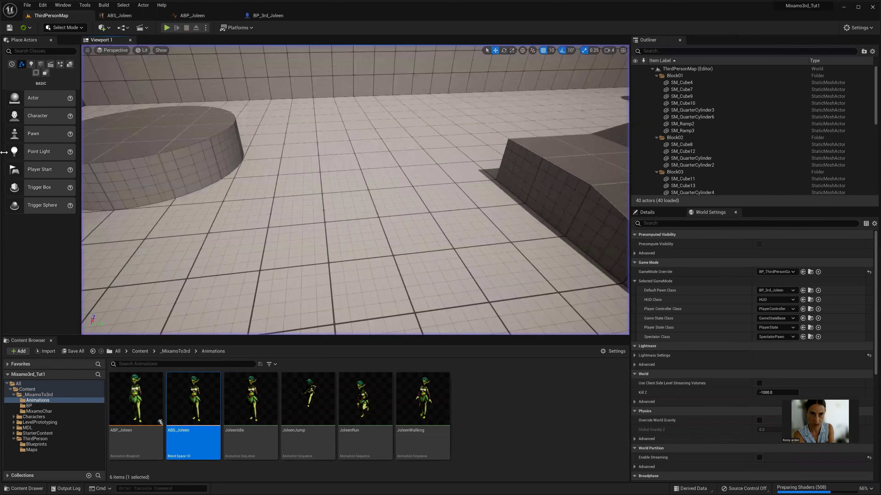
Step: Open the BP_3rd_Joleen blueprint and select its Character Movement component
{"action": "left_click", "coordinate": [118, 16]}
{"action": "left_click", "coordinate": [192, 15]}
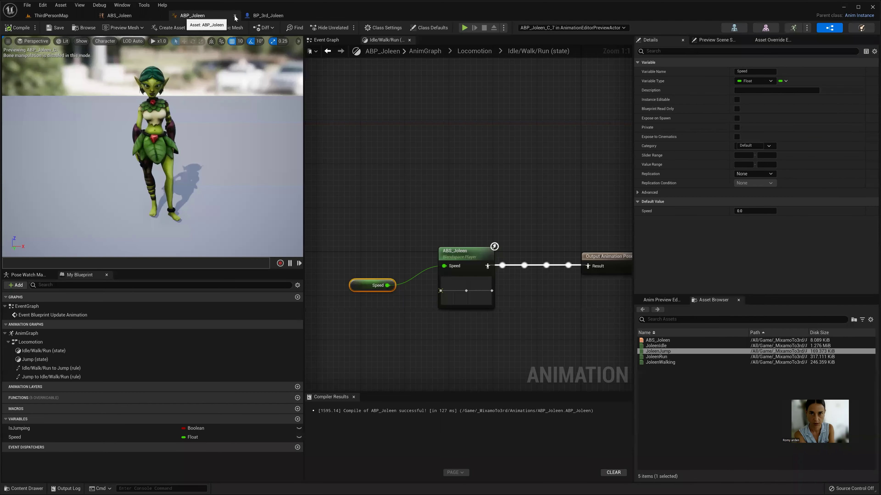
{"action": "left_click", "coordinate": [260, 16]}
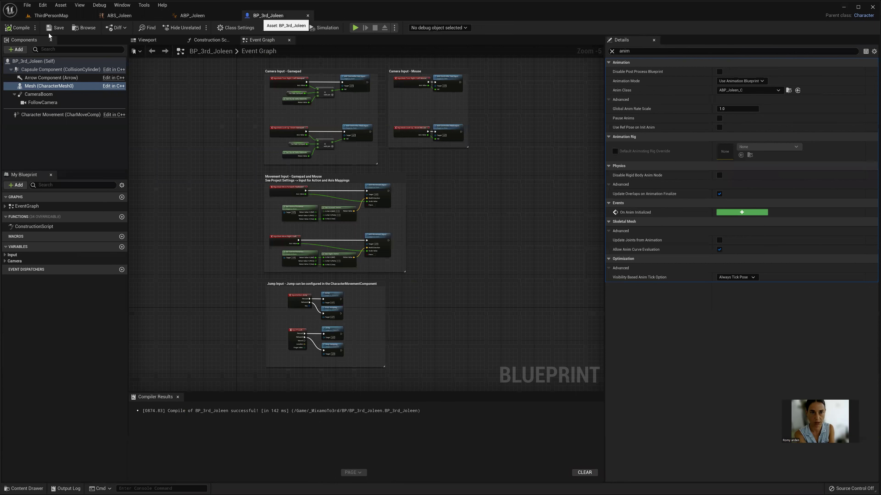
{"action": "left_click", "coordinate": [144, 41]}
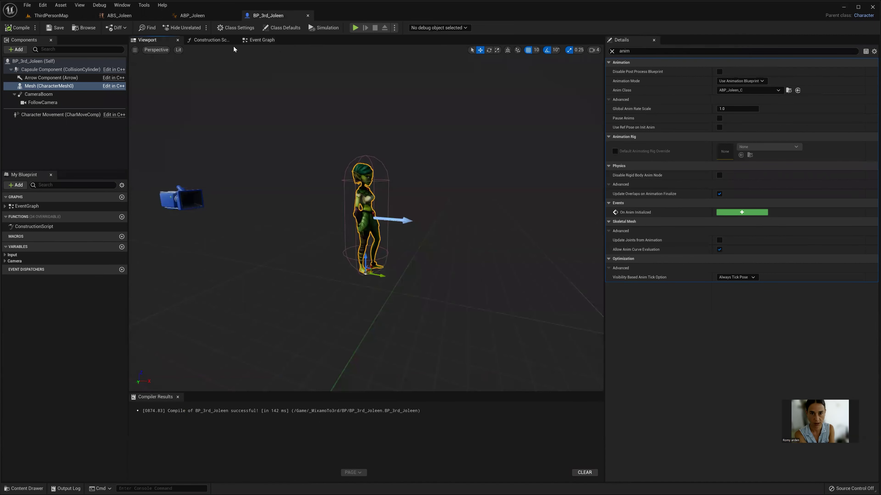
{"action": "left_click", "coordinate": [259, 40]}
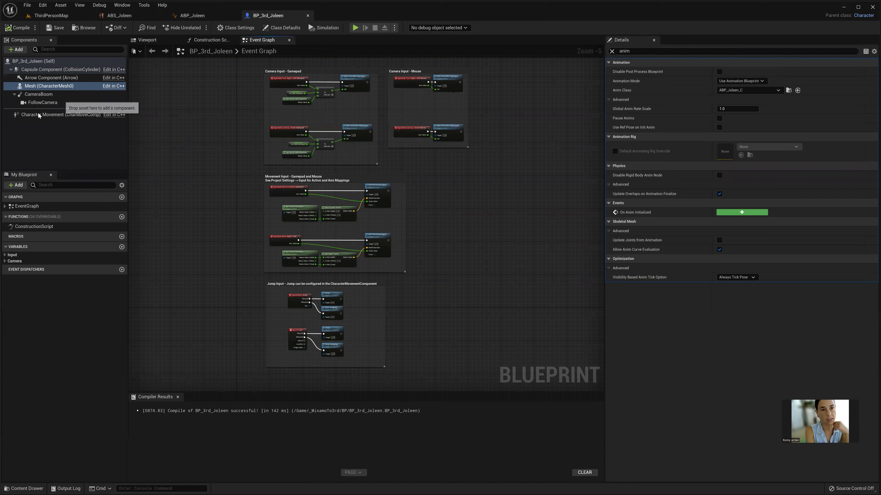
{"action": "left_click", "coordinate": [30, 115]}
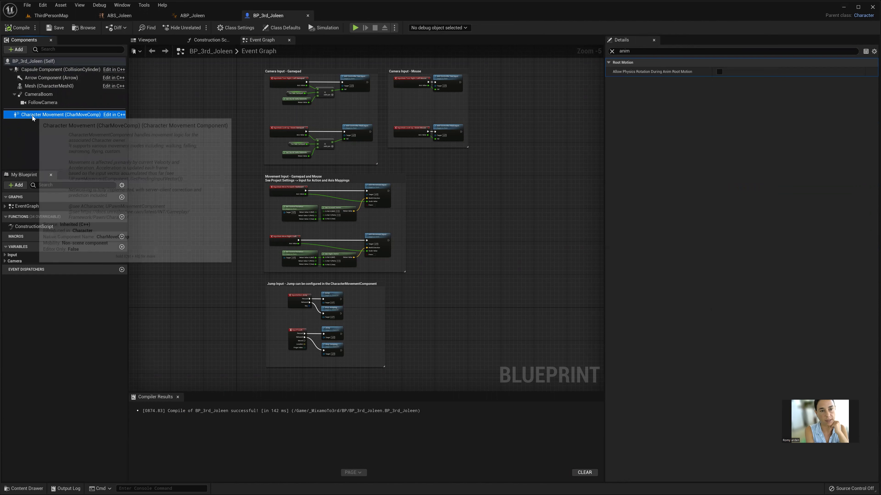
Step: Clear the Details filter, change Max Walk Speed, and save BP_3rd_Joleen
{"action": "left_click", "coordinate": [612, 51]}
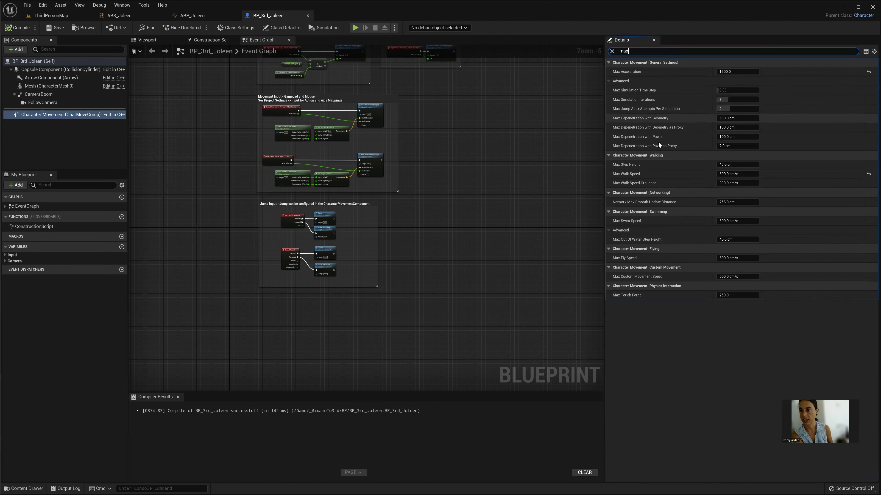
{"action": "type", "text": "max"}
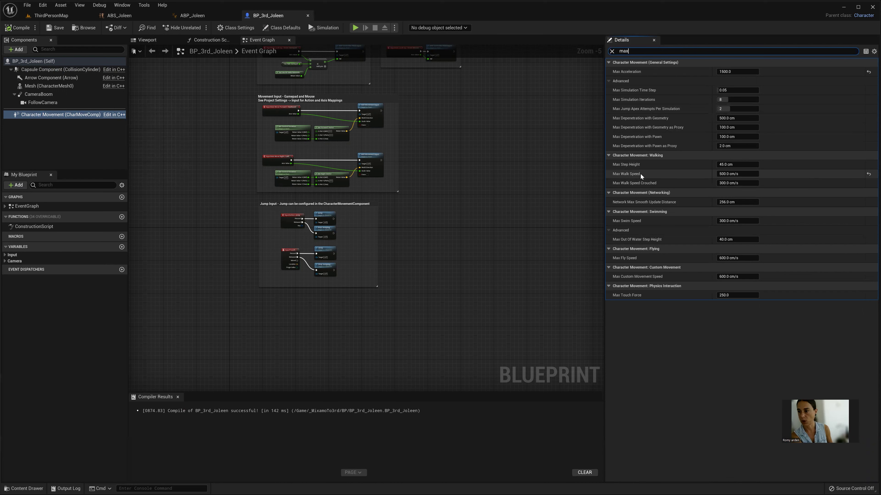
{"action": "left_click", "coordinate": [724, 174]}
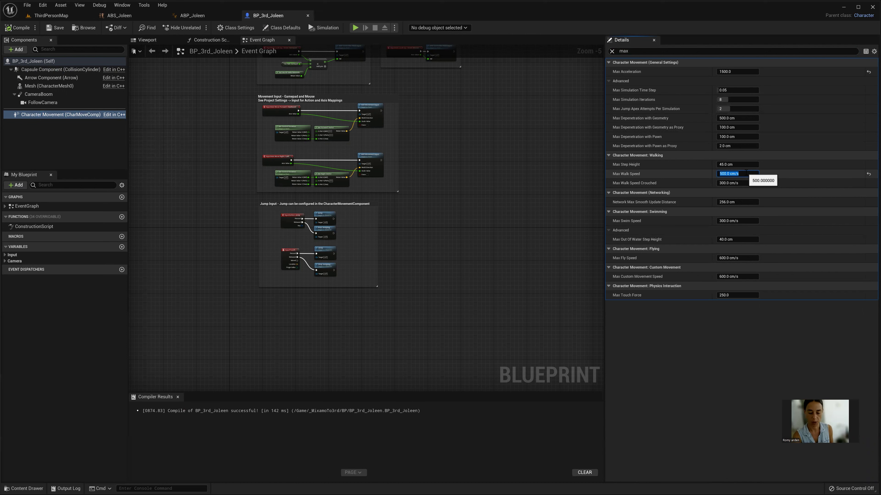
{"action": "type", "text": "1"}
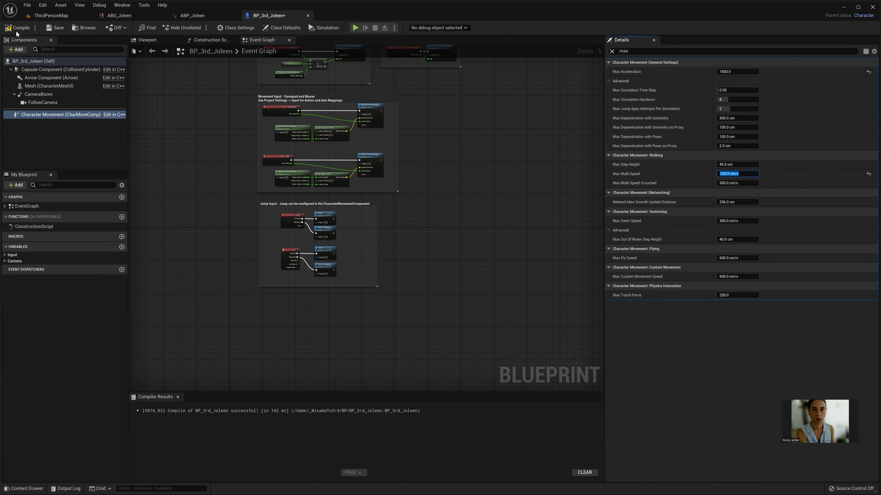
{"action": "left_click", "coordinate": [55, 28]}
{"action": "left_click", "coordinate": [56, 16]}
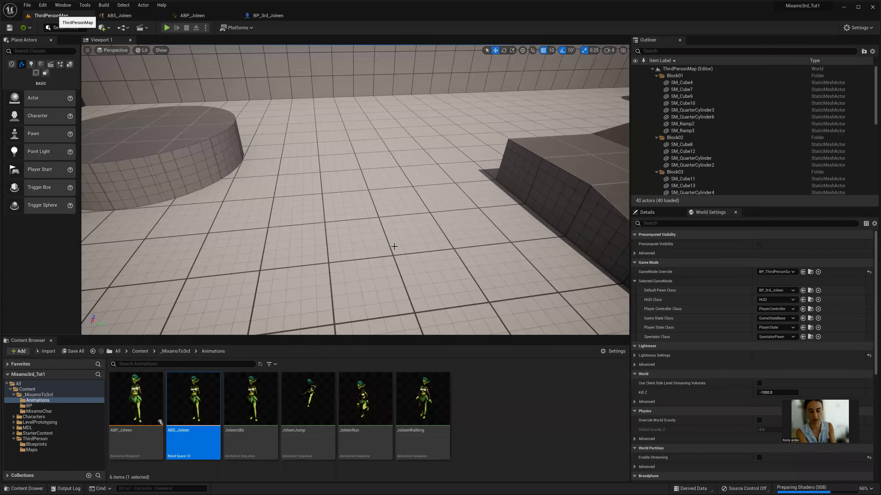
Step: Play ThirdPersonMap again, running Joleen forward to check her speed, then stop
{"action": "left_click", "coordinate": [394, 247]}
{"action": "left_click", "coordinate": [166, 28]}
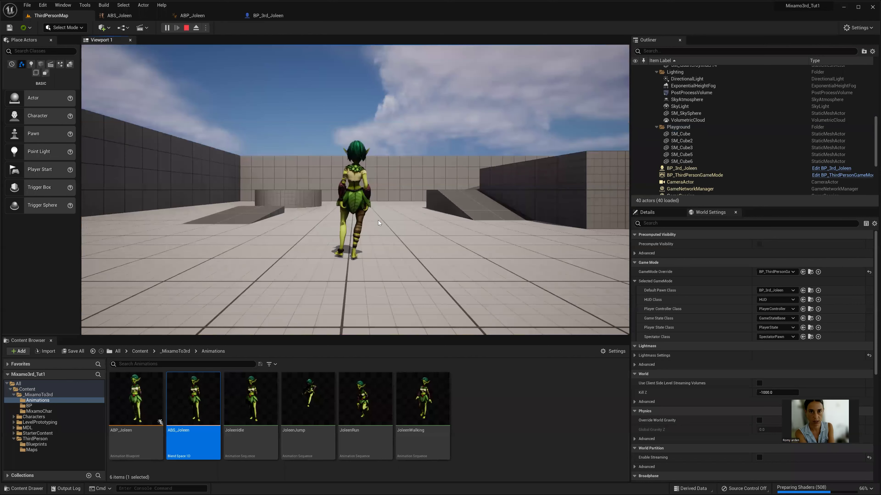
{"action": "key", "text": "w"}
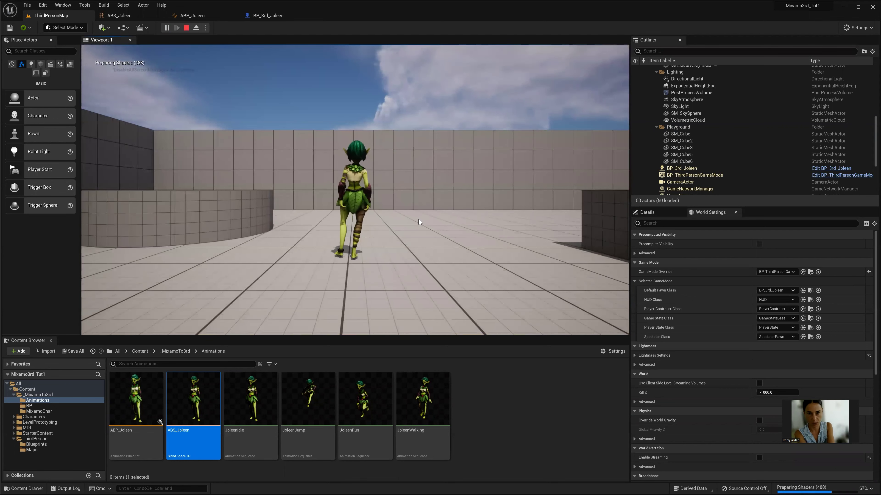
{"action": "key", "text": "Escape"}
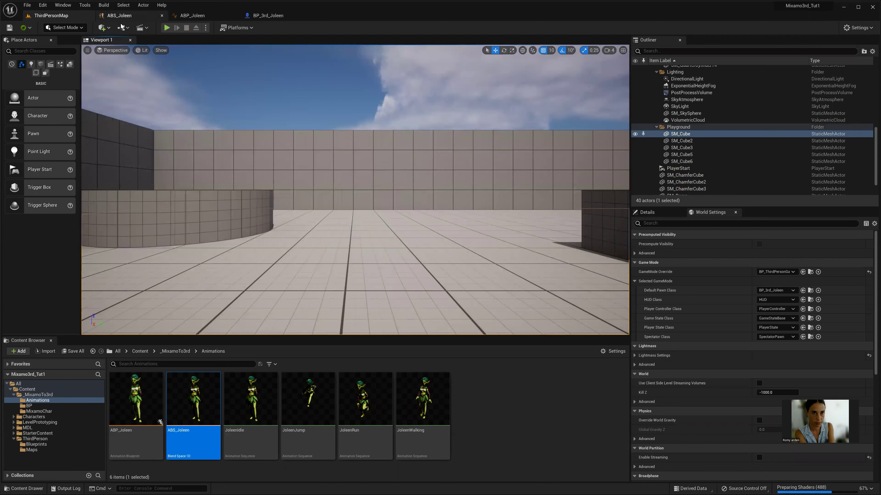
Step: Close ABP_Joleen and select the mesh in BP_3rd_Joleen's 3D viewport
{"action": "left_click", "coordinate": [193, 16]}
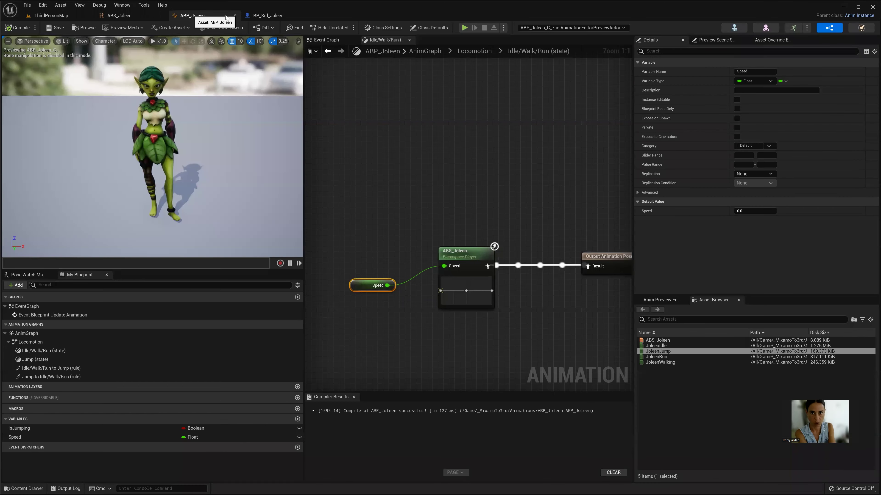
{"action": "left_click", "coordinate": [234, 16]}
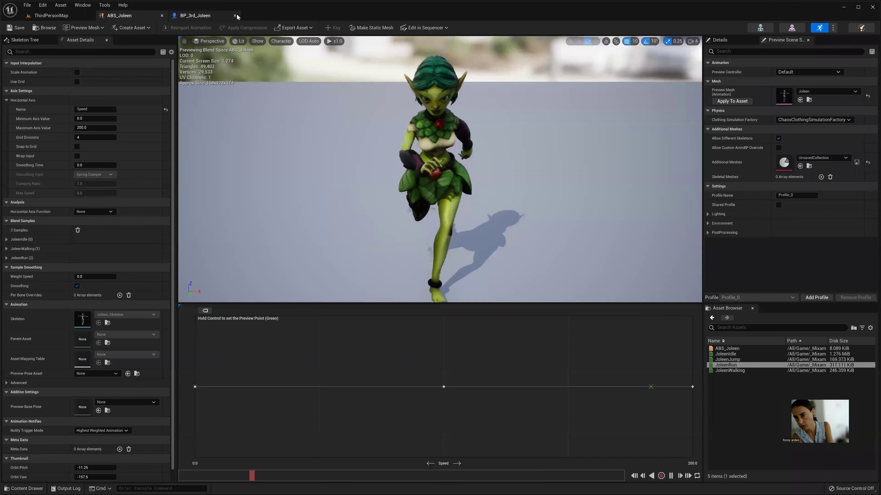
{"action": "left_click", "coordinate": [222, 16]}
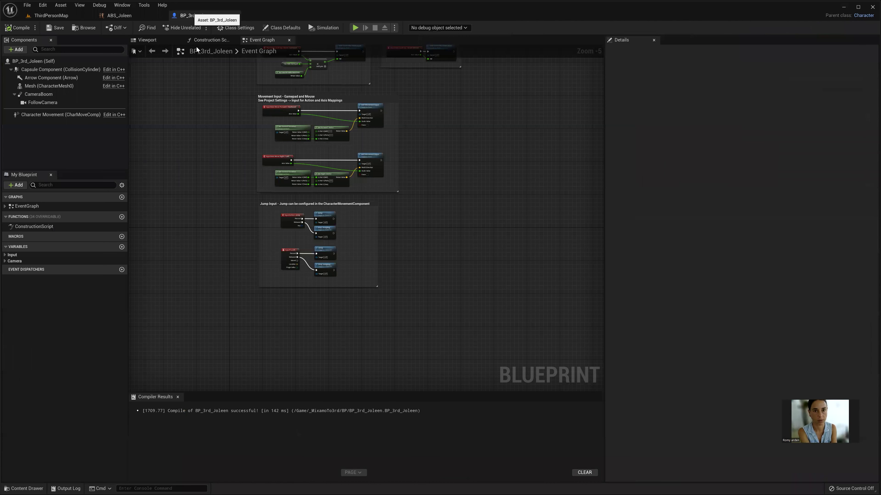
{"action": "left_click", "coordinate": [154, 40]}
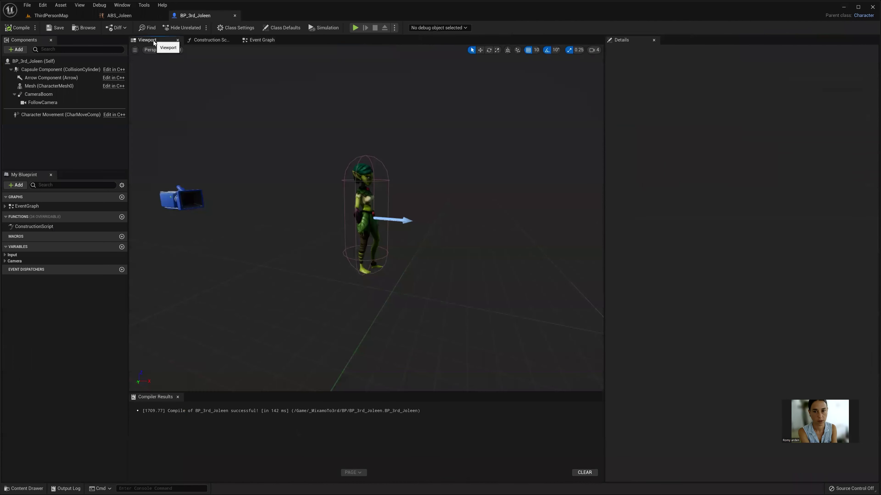
{"action": "left_click", "coordinate": [363, 190]}
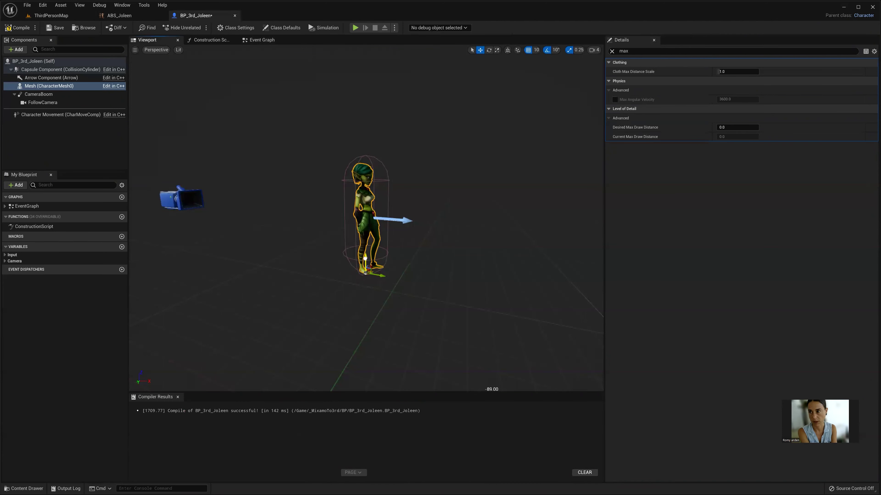
Step: Lower the Joleen mesh inside the capsule to Location Z -90
{"action": "left_click_drag", "start_coordinate": [366, 261], "coordinate": [365, 263]}
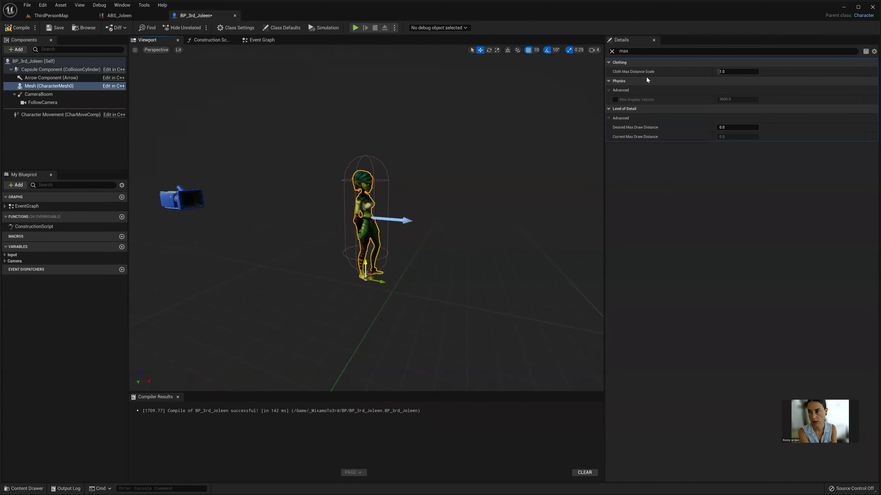
{"action": "left_click", "coordinate": [612, 51]}
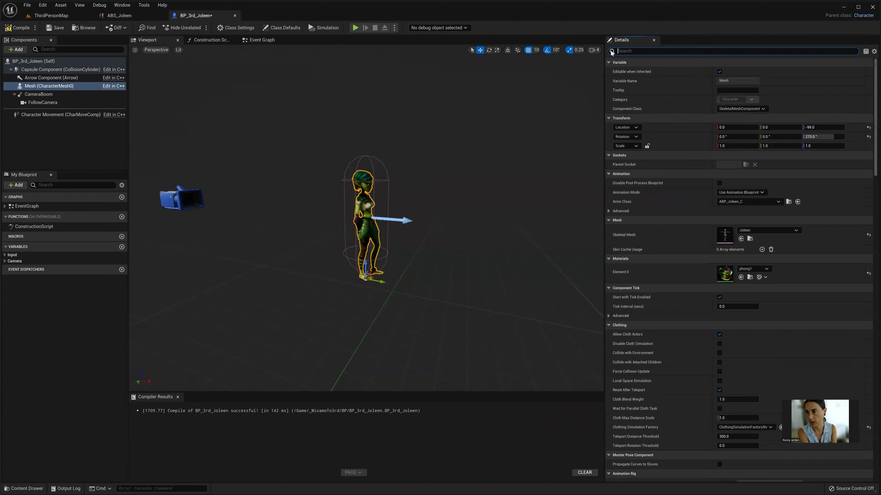
{"action": "left_click", "coordinate": [812, 127]}
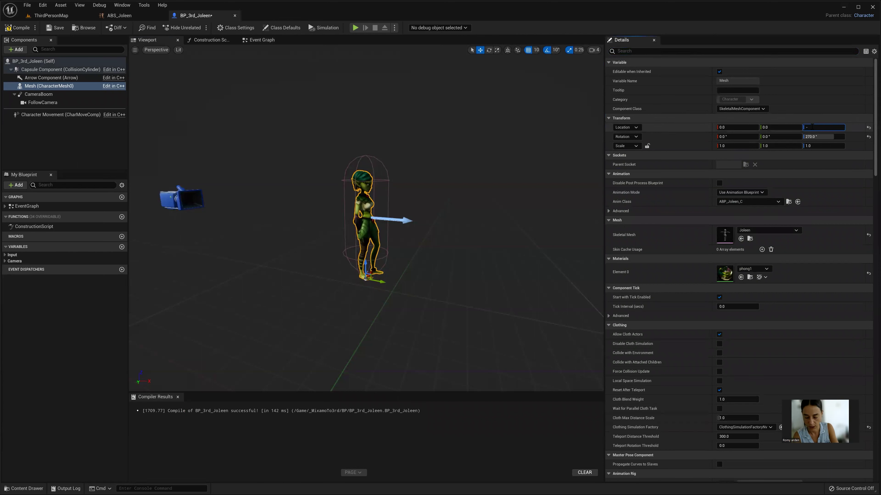
{"action": "type", "text": "80.0"}
{"action": "key", "text": "Return"}
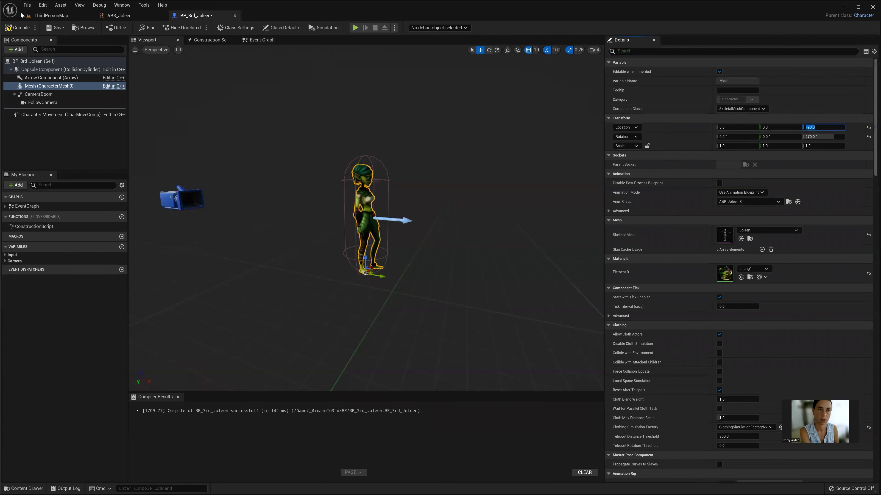
Step: Start a ThirdPersonMap play test, then switch to BP_3rd_Joleen while it runs
{"action": "left_click", "coordinate": [50, 16]}
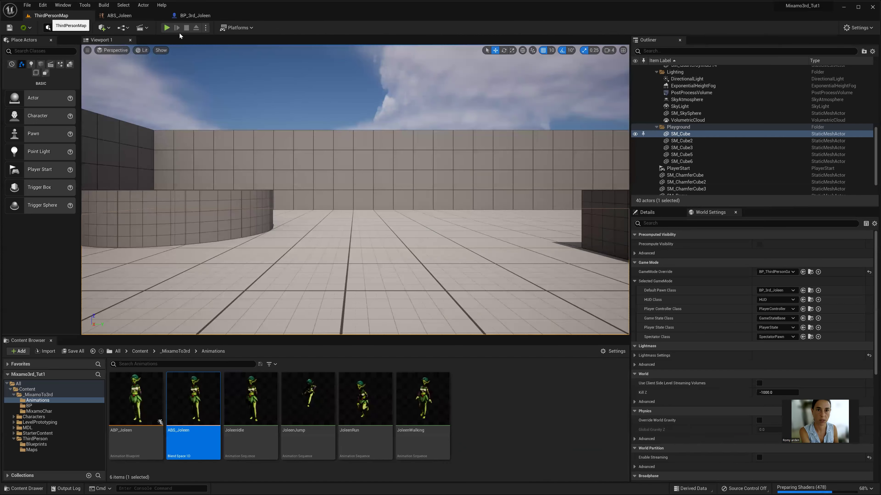
{"action": "left_click", "coordinate": [166, 27]}
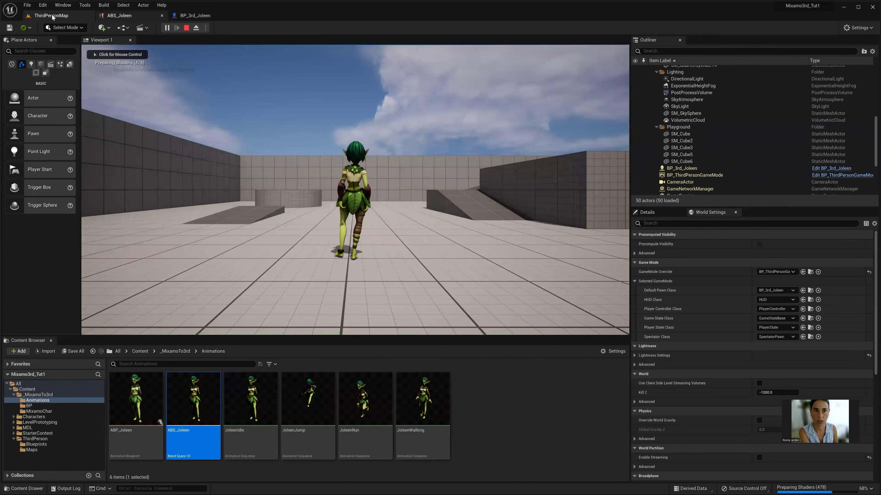
{"action": "left_click", "coordinate": [195, 16]}
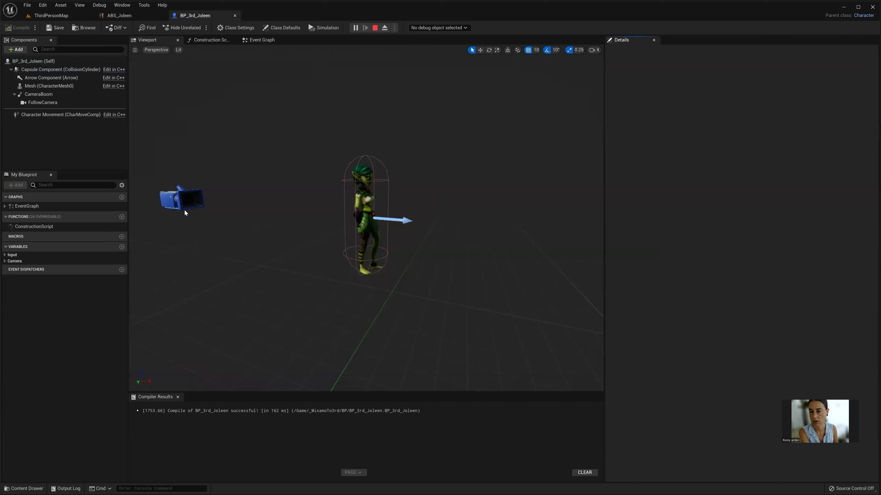
Step: Stop playing, set the Mesh's Location Z to -93, and save BP_3rd_Joleen
{"action": "left_click", "coordinate": [375, 28]}
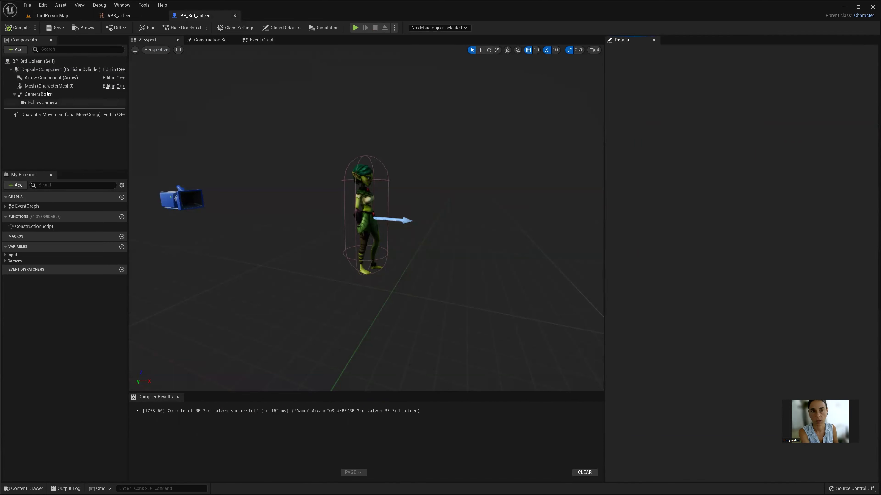
{"action": "left_click", "coordinate": [367, 210]}
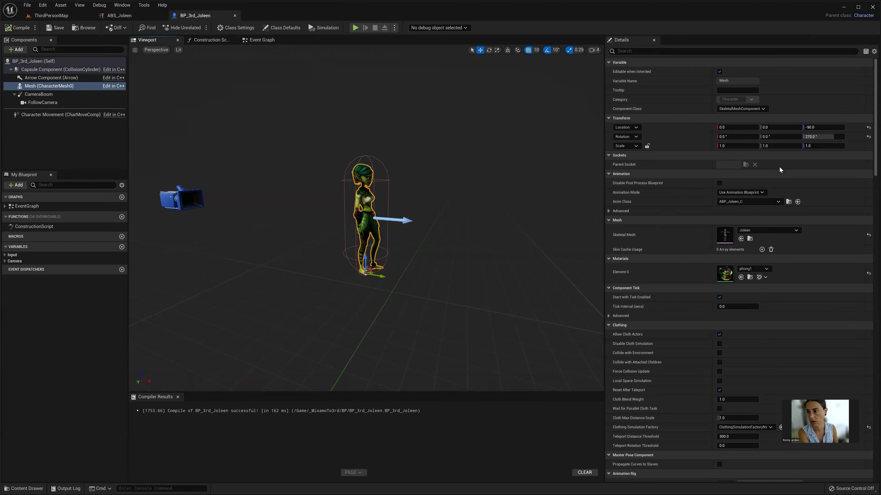
{"action": "left_click", "coordinate": [823, 127]}
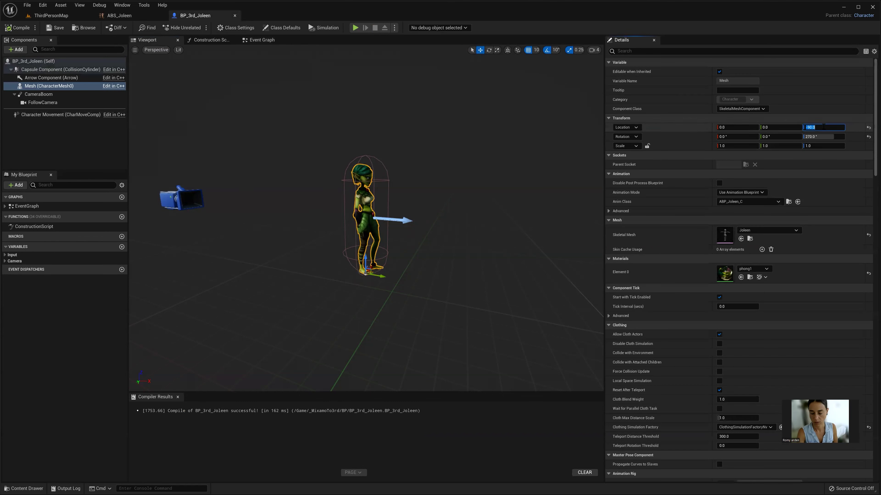
{"action": "type", "text": "-93"}
{"action": "key", "text": "Return"}
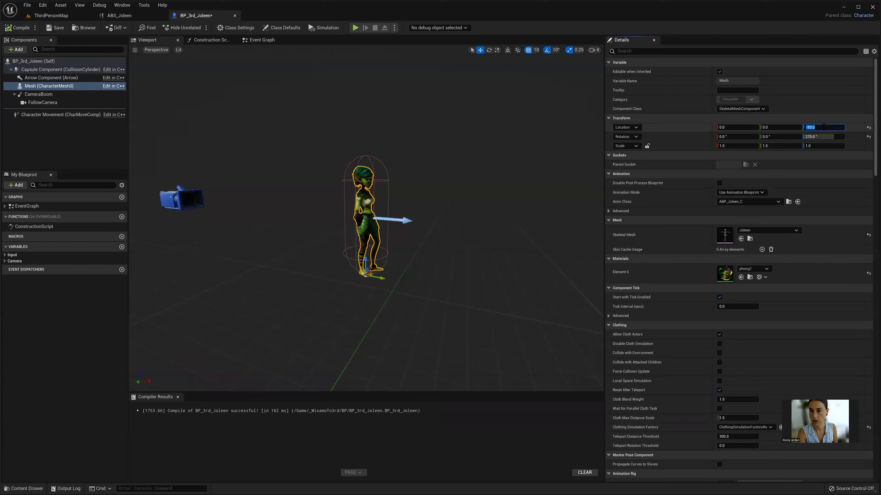
{"action": "left_click", "coordinate": [51, 25]}
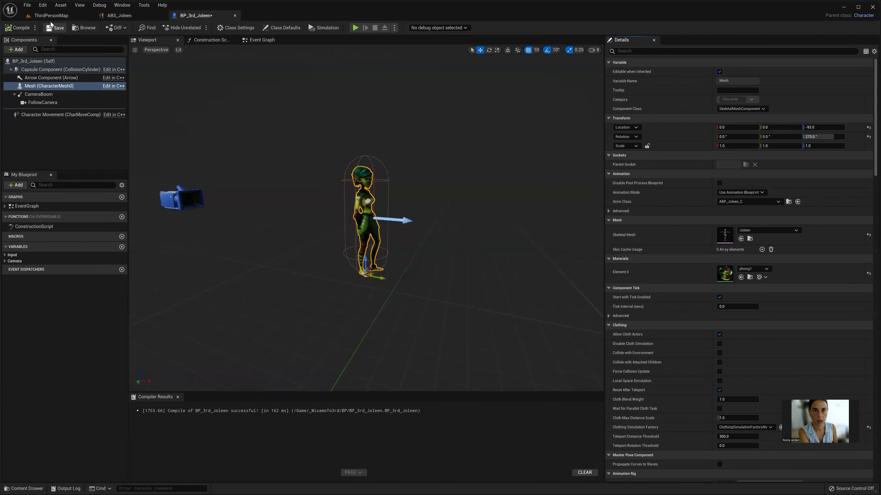
{"action": "left_click", "coordinate": [59, 15]}
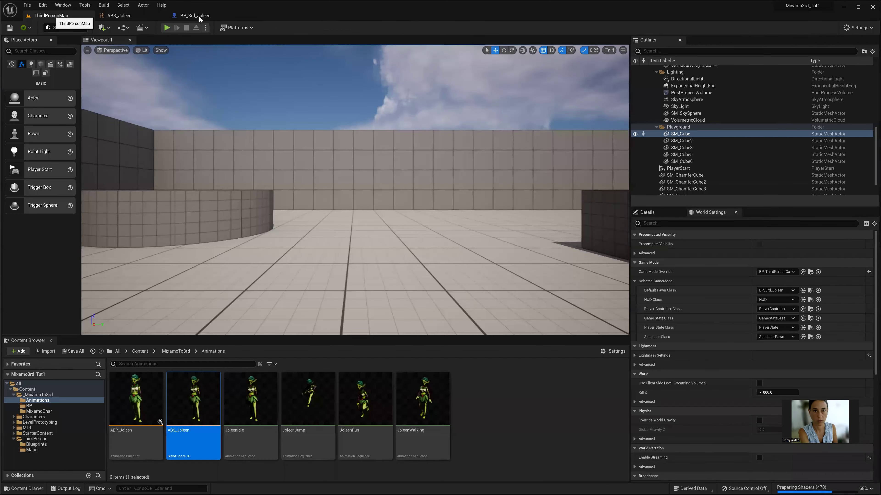
{"action": "left_click", "coordinate": [199, 16]}
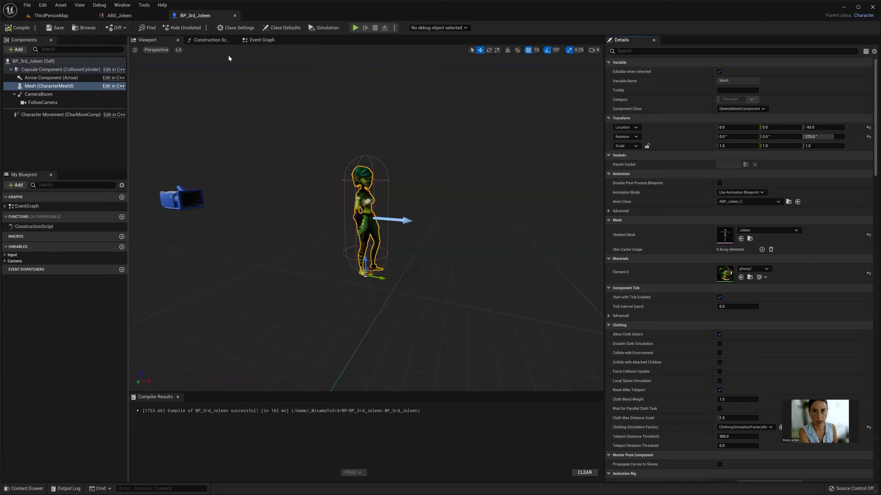
Step: Add a Left Shift key event node to BP_3rd_Joleen's Event Graph
{"action": "left_click", "coordinate": [261, 40]}
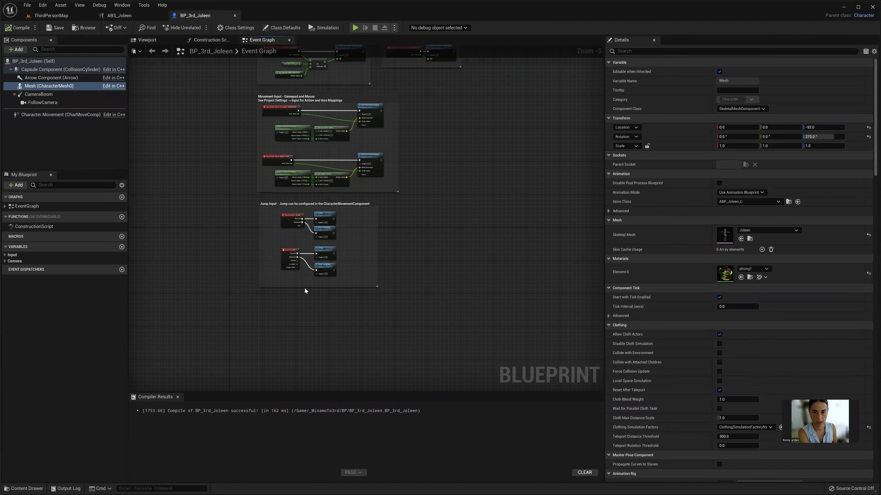
{"action": "right_click", "coordinate": [307, 336]}
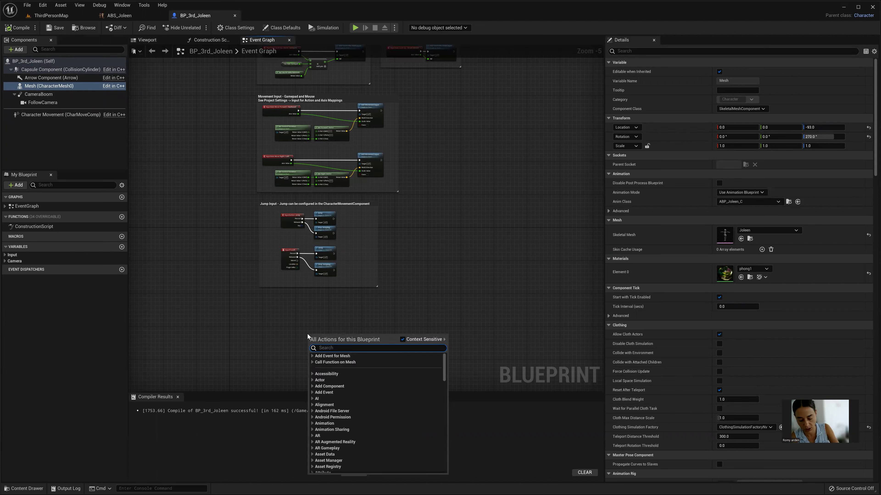
{"action": "type", "text": "Sh"}
{"action": "key", "text": "BackSpace"}
{"action": "key", "text": "BackSpace"}
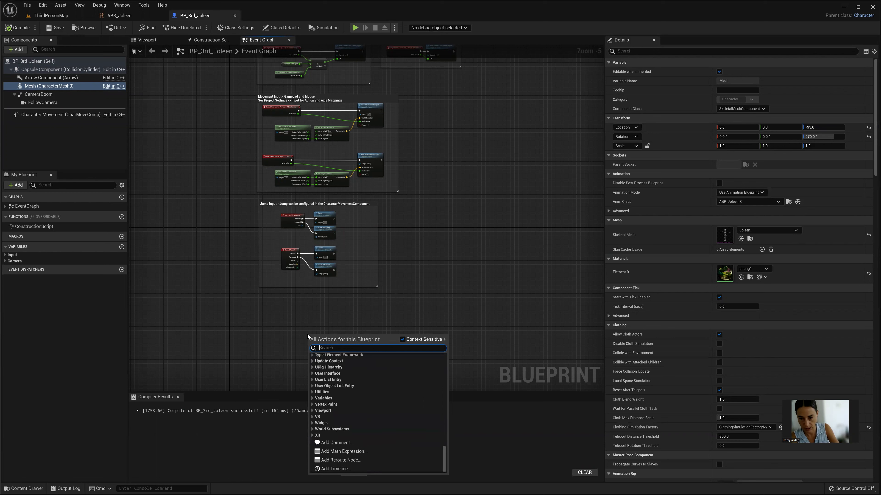
{"action": "type", "text": "shift"}
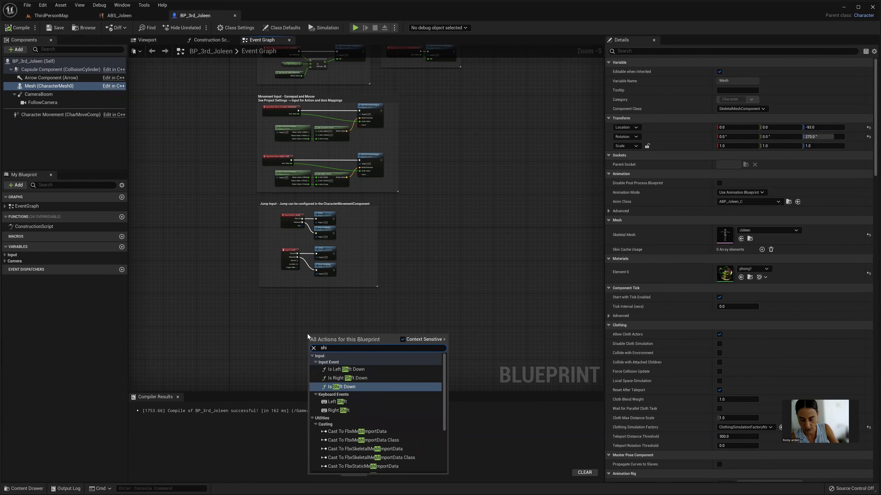
{"action": "left_click", "coordinate": [336, 404]}
Step: From Left Shift's Pressed pin, search 'set max wa' with Context Sensitive turned off
{"action": "scroll", "coordinate": [330, 343], "scroll_direction": "up", "scroll_amount": 2}
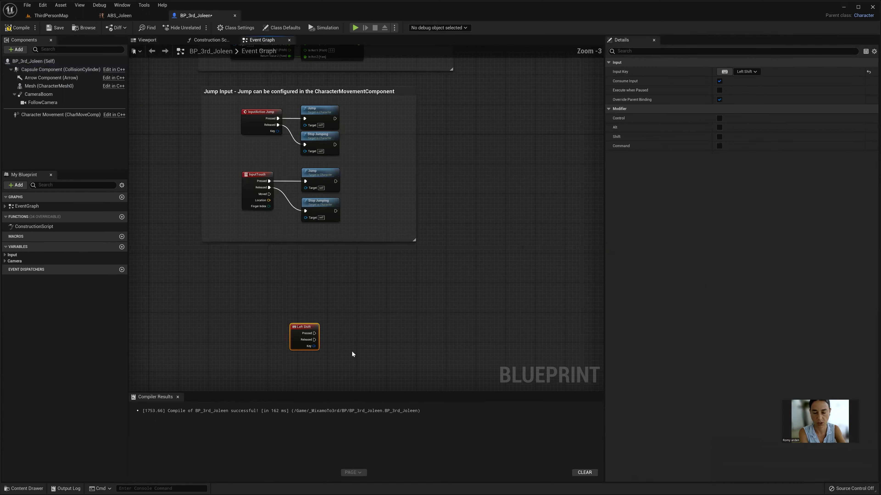
{"action": "scroll", "coordinate": [299, 299], "scroll_direction": "up", "scroll_amount": 2}
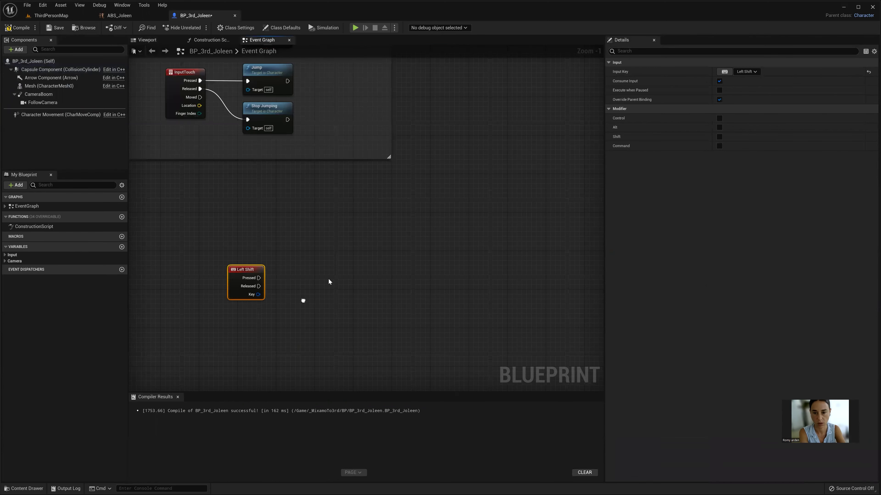
{"action": "left_click_drag", "start_coordinate": [258, 278], "coordinate": [329, 279]}
{"action": "type", "text": "set"}
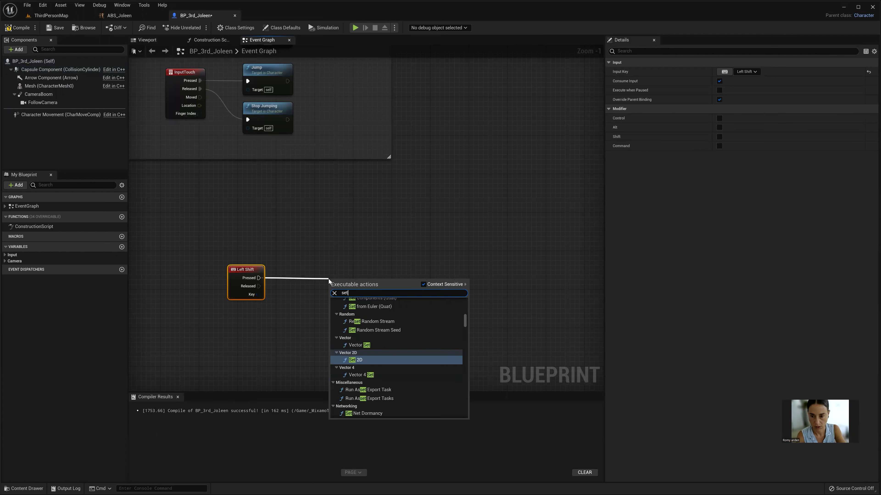
{"action": "type", "text": " max wa"}
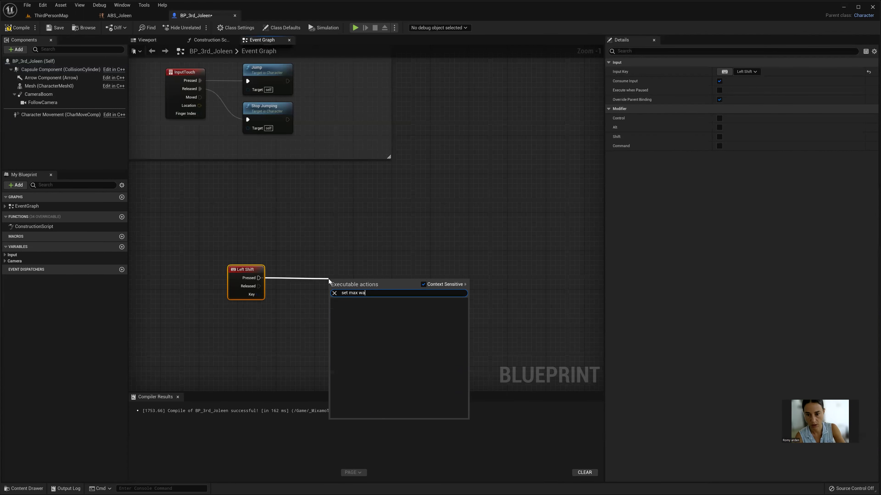
{"action": "left_click", "coordinate": [425, 285]}
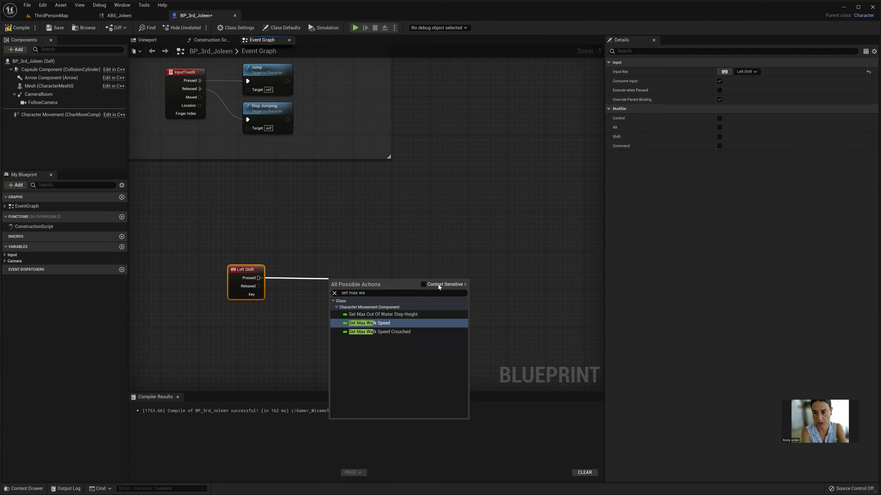
Step: Wire Left Shift Pressed to a Set Max Walk Speed node targeting Character Movement
{"action": "left_click", "coordinate": [370, 325]}
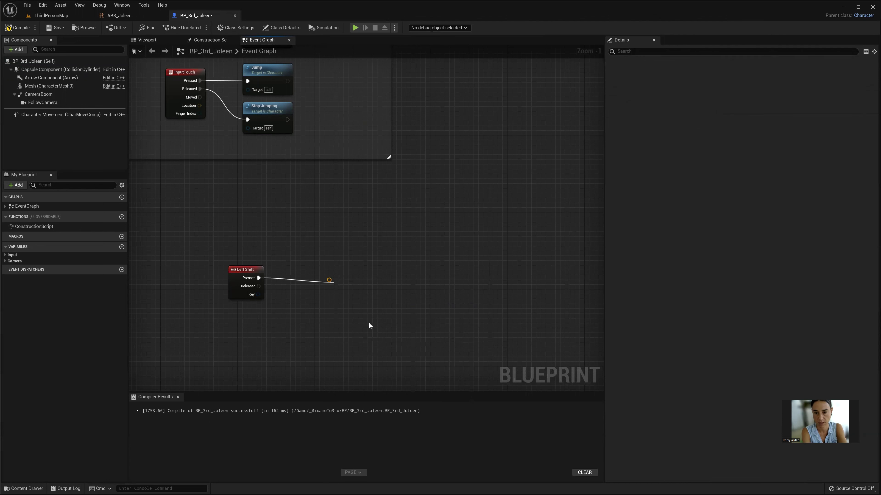
{"action": "left_click_drag", "start_coordinate": [366, 280], "coordinate": [357, 278]}
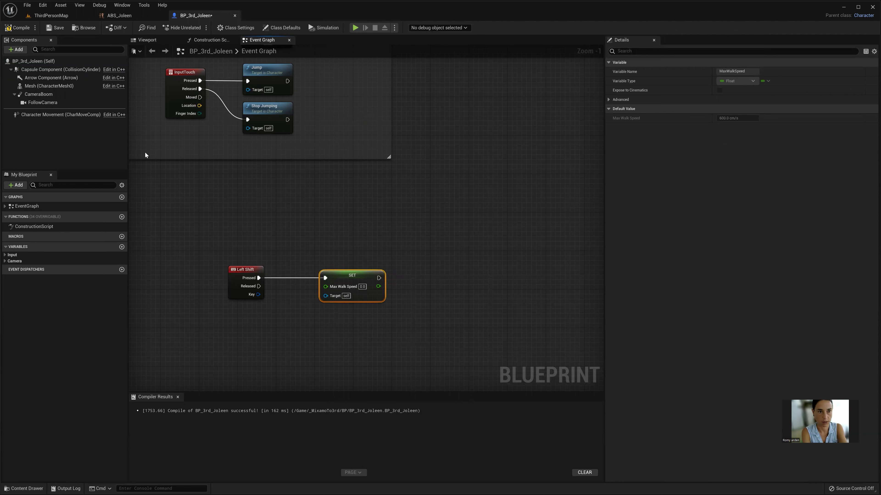
{"action": "mouse_move", "coordinate": [43, 115]}
{"action": "left_mouse_down"}
{"action": "mouse_move", "coordinate": [222, 325]}
{"action": "mouse_move", "coordinate": [325, 296]}
{"action": "left_mouse_up"}
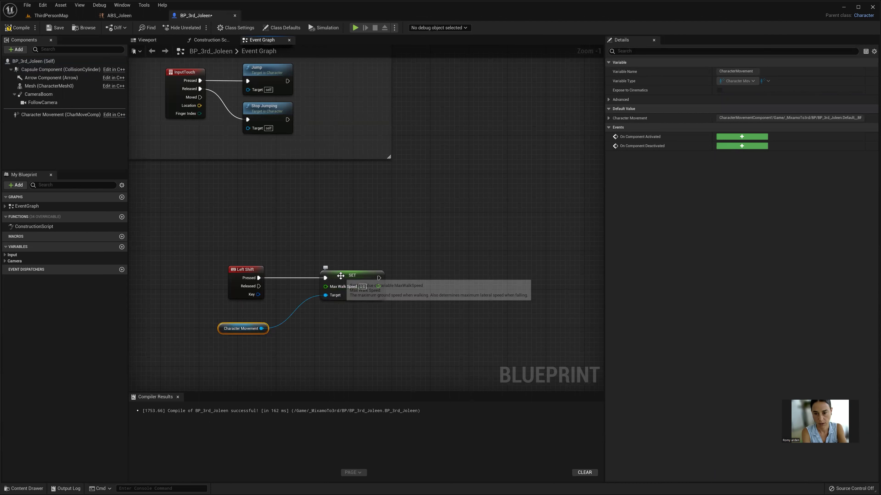
{"action": "left_click_drag", "start_coordinate": [340, 276], "coordinate": [344, 276]}
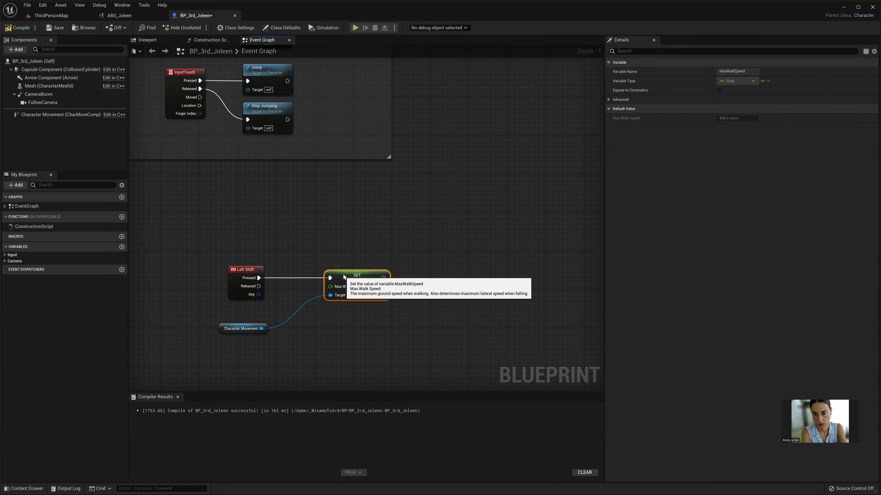
{"action": "left_click", "coordinate": [367, 287]}
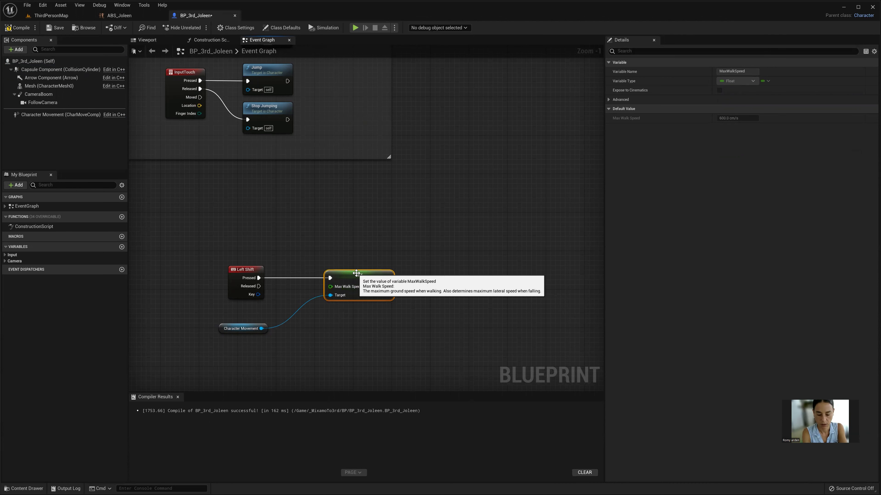
Step: Duplicate the node for Left Shift Released with speed 100 on Character Movement, and compile
{"action": "key", "text": "ctrl+c"}
{"action": "key", "text": "ctrl+v"}
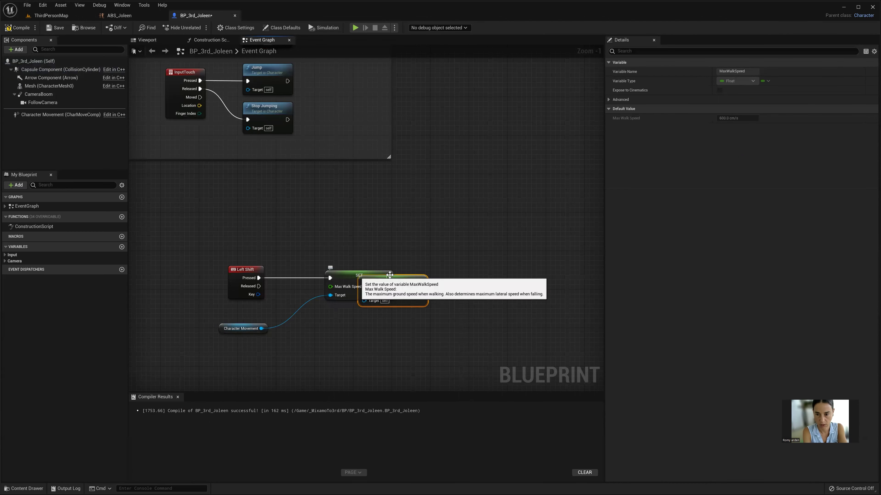
{"action": "left_click_drag", "start_coordinate": [404, 299], "coordinate": [370, 343]}
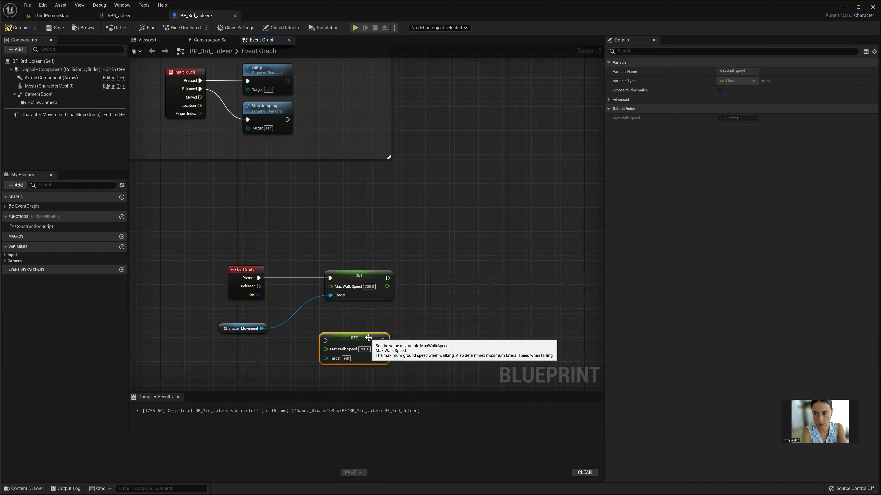
{"action": "left_click_drag", "start_coordinate": [258, 286], "coordinate": [325, 341]}
{"action": "left_click", "coordinate": [365, 349]}
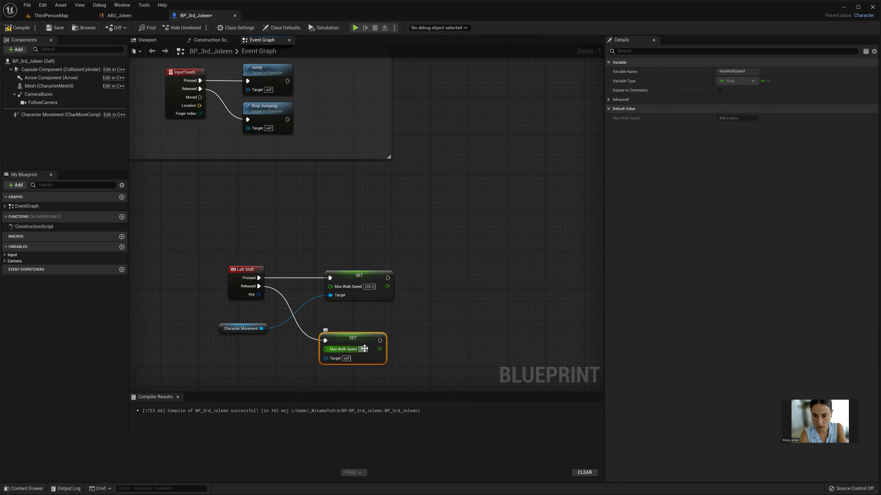
{"action": "type", "text": "100"}
{"action": "key", "text": "Return"}
{"action": "left_click_drag", "start_coordinate": [261, 329], "coordinate": [325, 357]}
{"action": "left_click", "coordinate": [18, 28]}
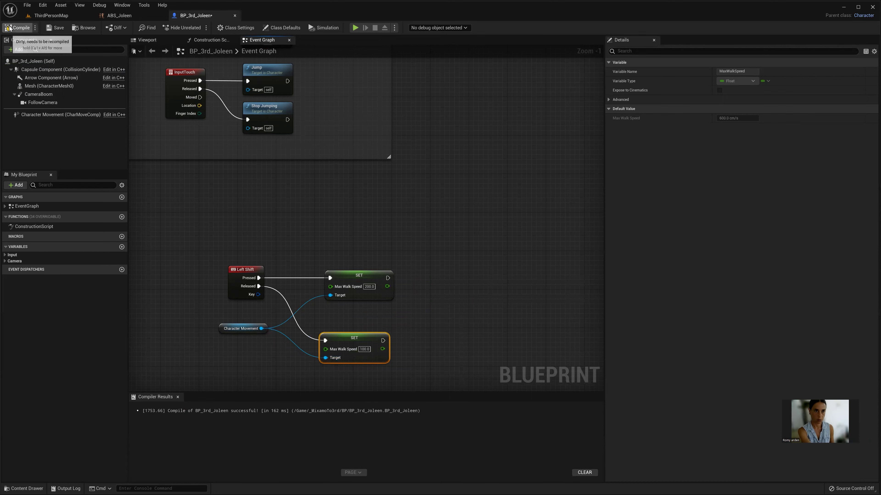
Step: Save the character Blueprint and start a play session in ThirdPersonMap
{"action": "left_click", "coordinate": [50, 28]}
{"action": "left_click", "coordinate": [50, 16]}
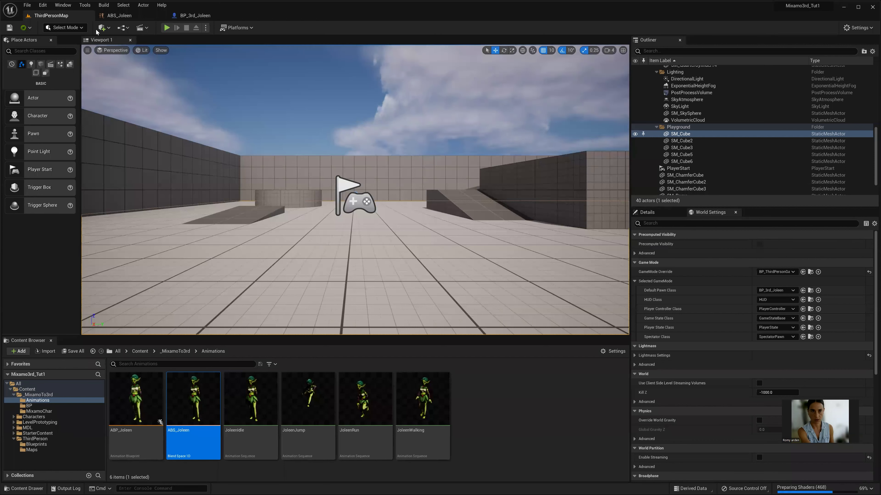
{"action": "left_click", "coordinate": [165, 27]}
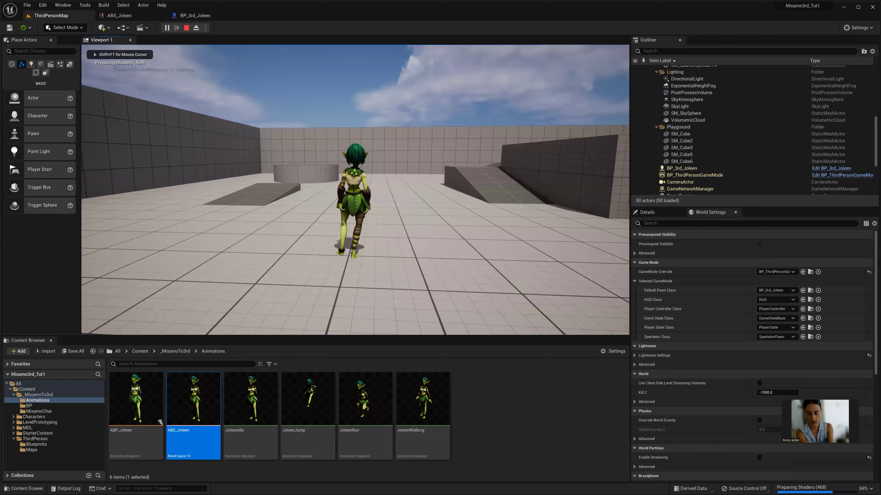
Step: Walk and run Joleen past the cylinder and ramps, up the corridor and out toward the cubes
{"action": "key", "text": "w"}
{"action": "key", "text": "w"}
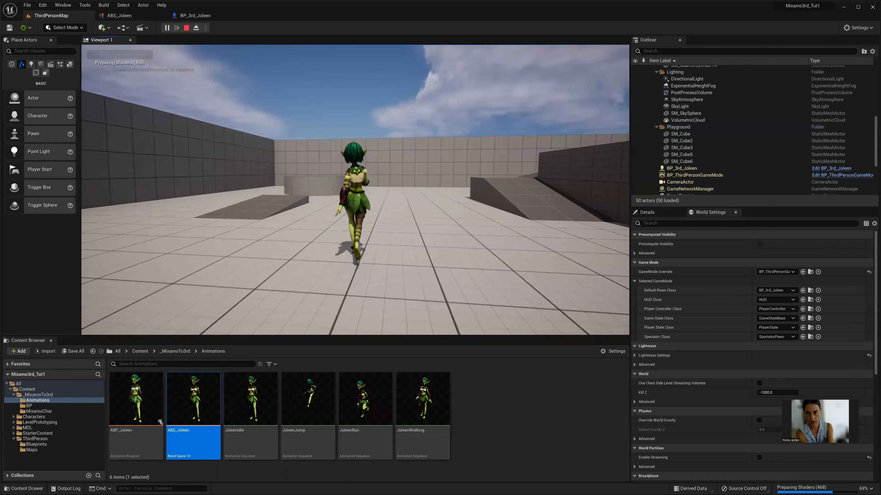
{"action": "key", "text": "w"}
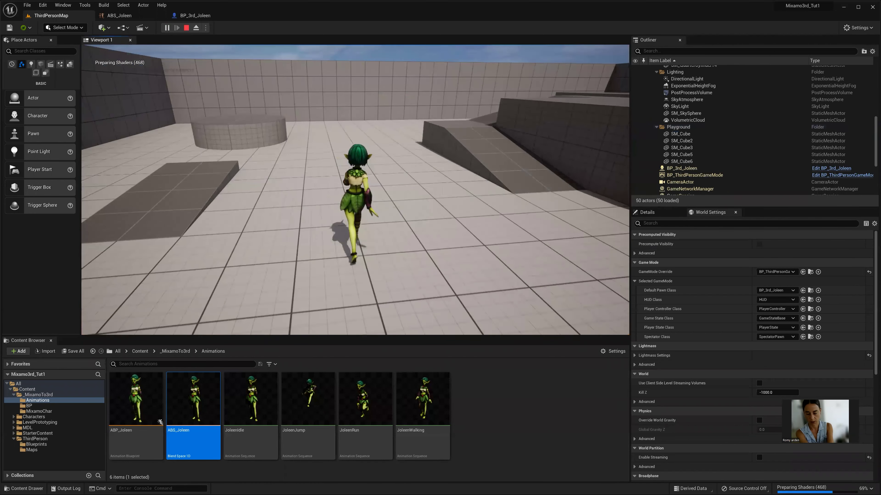
{"action": "key", "text": "w"}
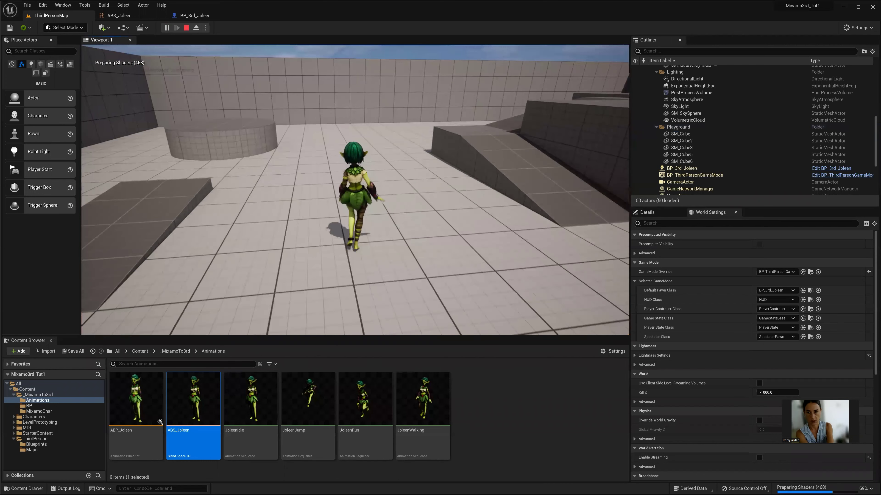
{"action": "key", "text": "w"}
{"action": "key", "text": "w"}
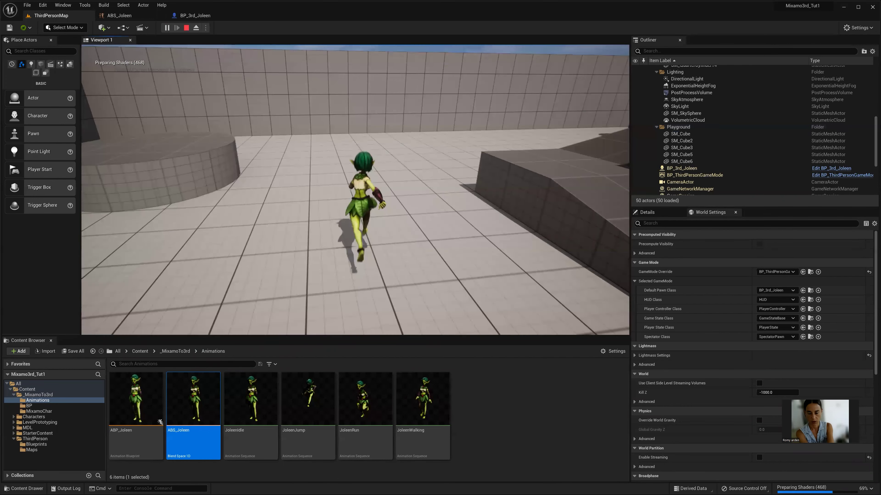
{"action": "key", "text": "w"}
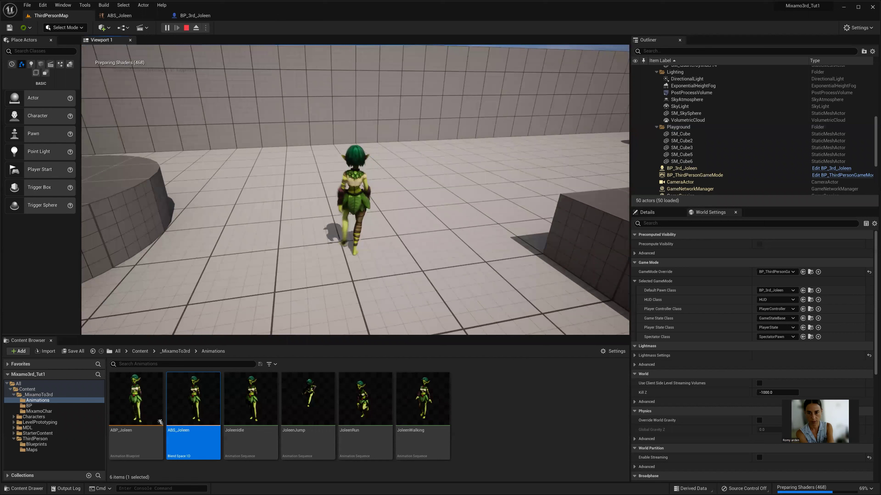
{"action": "key", "text": "w"}
{"action": "key", "text": "w"}
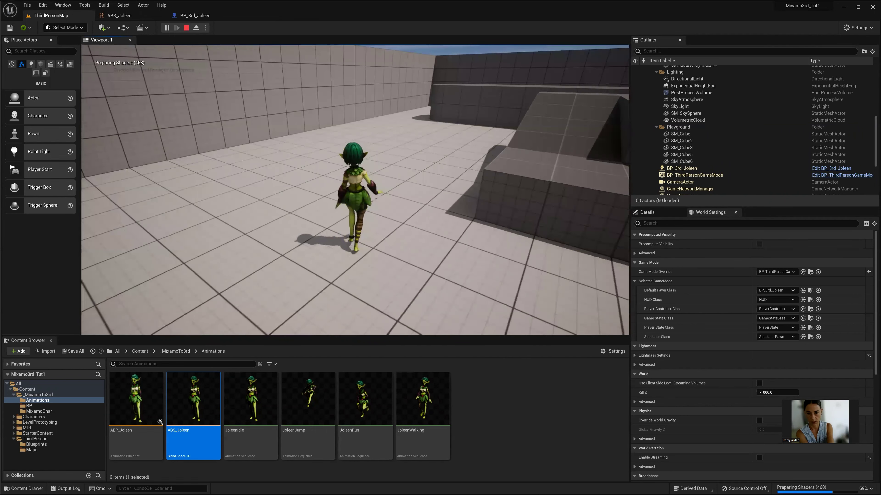
{"action": "key", "text": "w"}
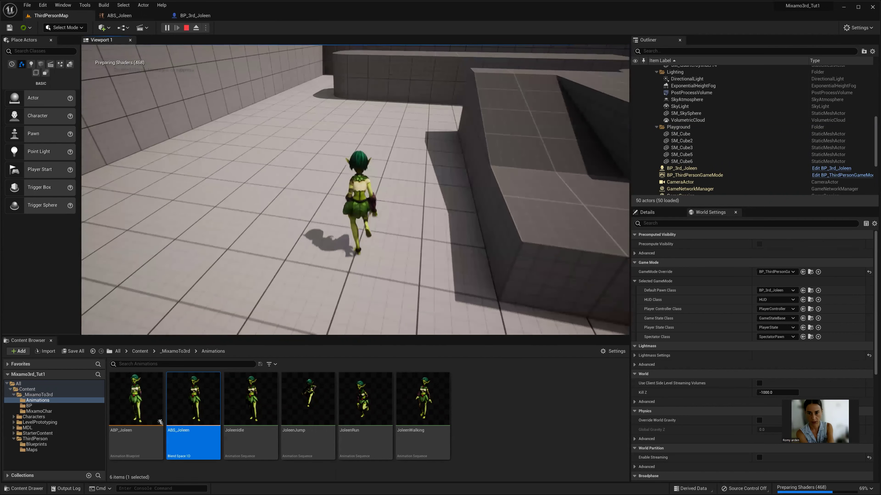
{"action": "key", "text": "w"}
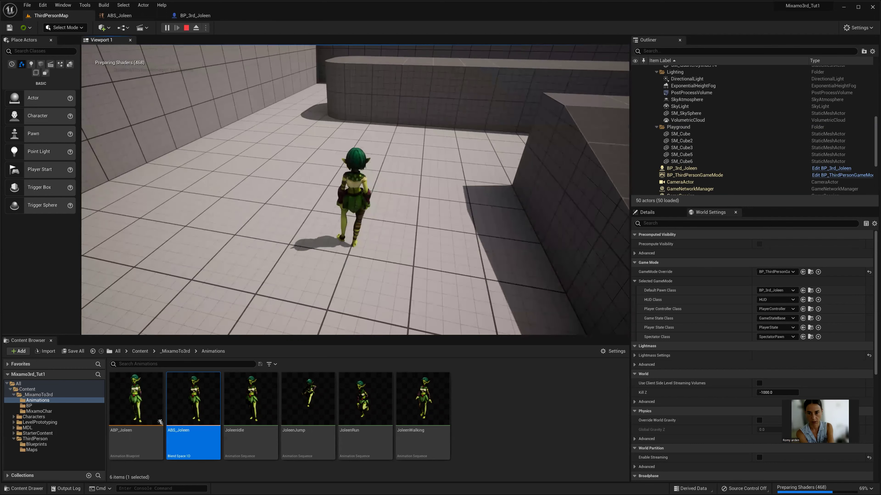
{"action": "key", "text": "w"}
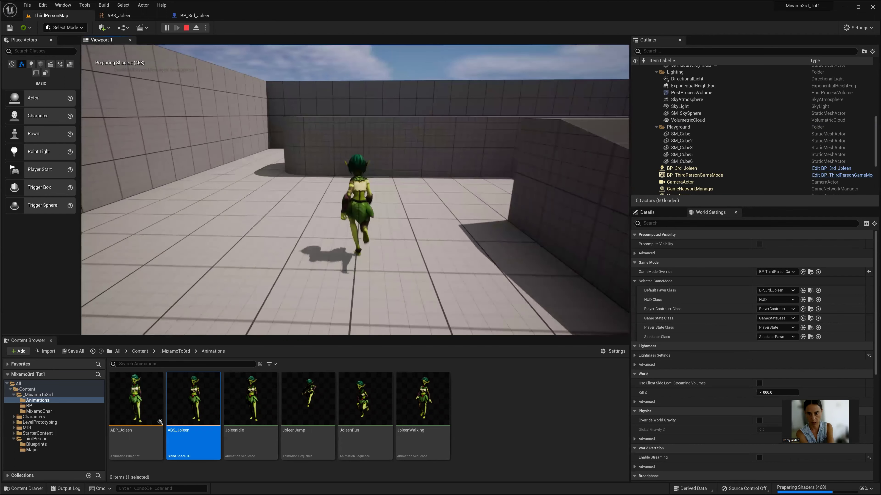
{"action": "key", "text": "w"}
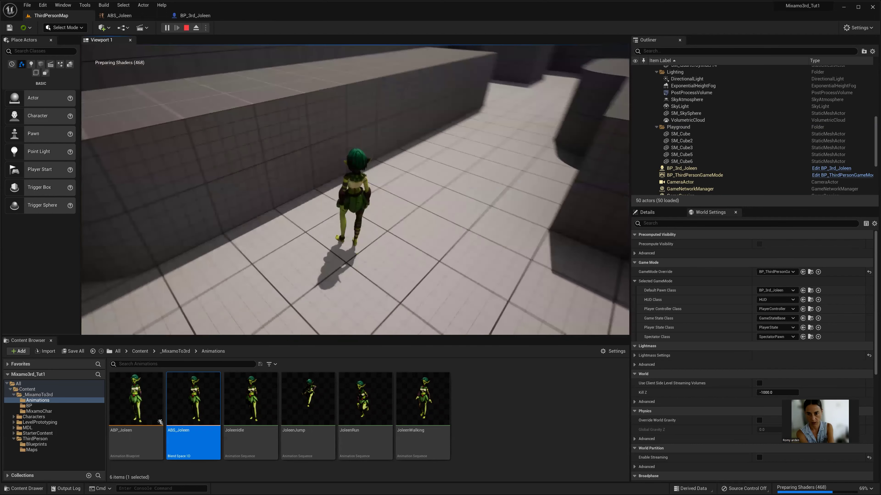
{"action": "key", "text": "w"}
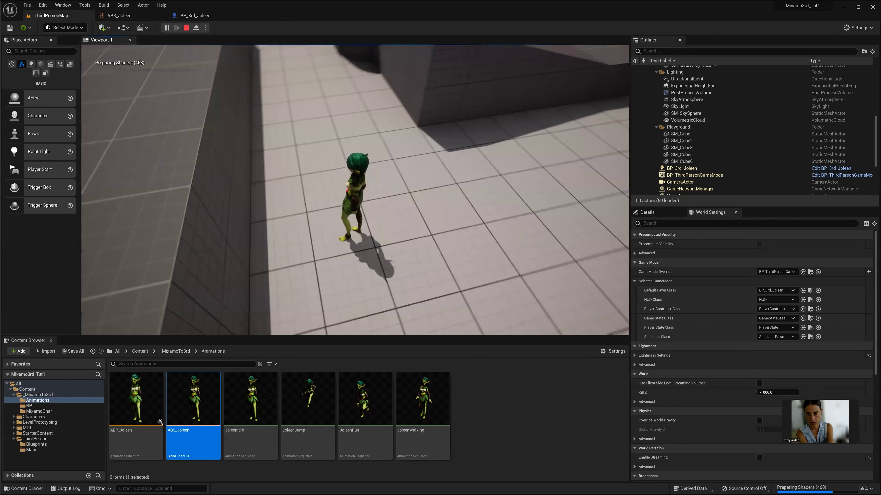
{"action": "key", "text": "w"}
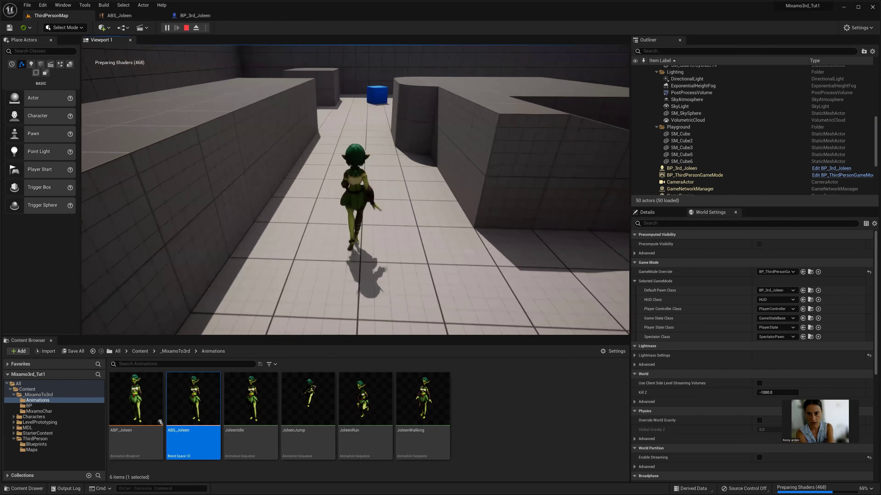
{"action": "key", "text": "w"}
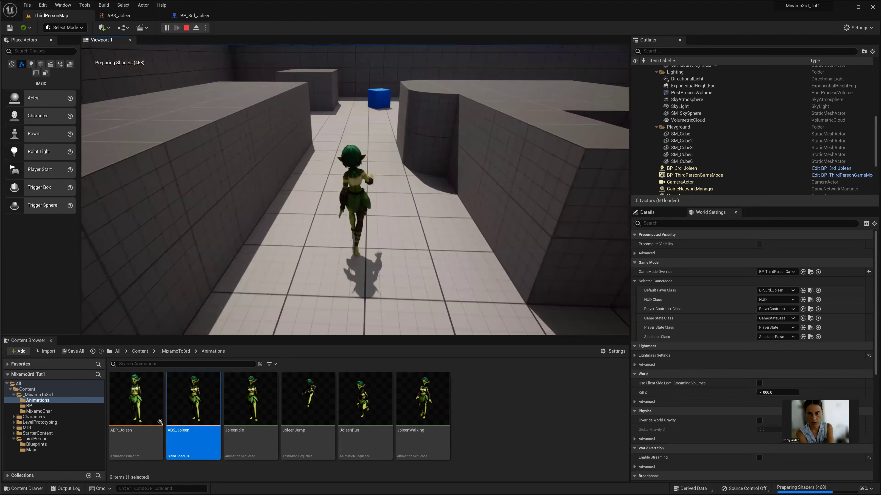
{"action": "key", "text": "w"}
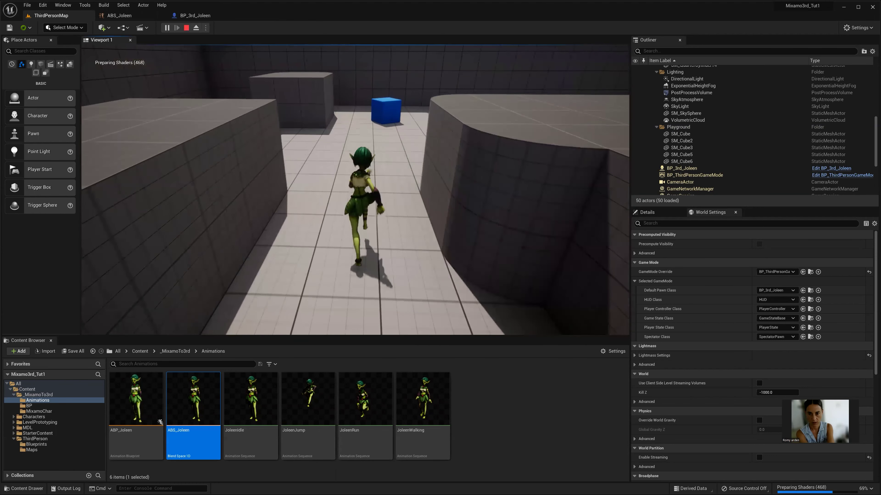
{"action": "key", "text": "w"}
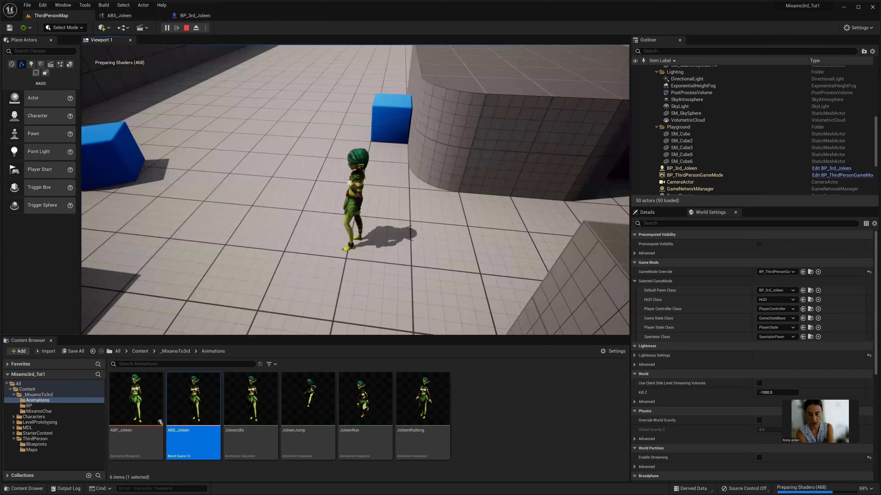
{"action": "key", "text": "w"}
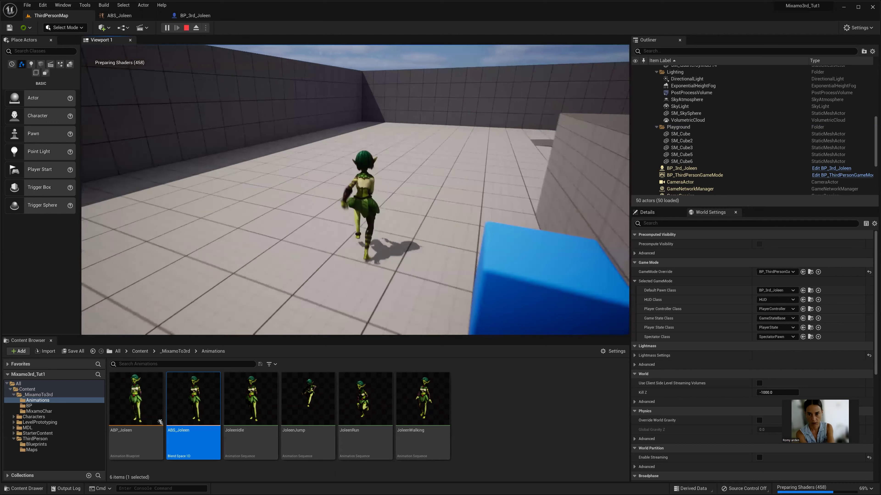
Step: Jump from standing and while walking, then end the play test
{"action": "key", "text": "space"}
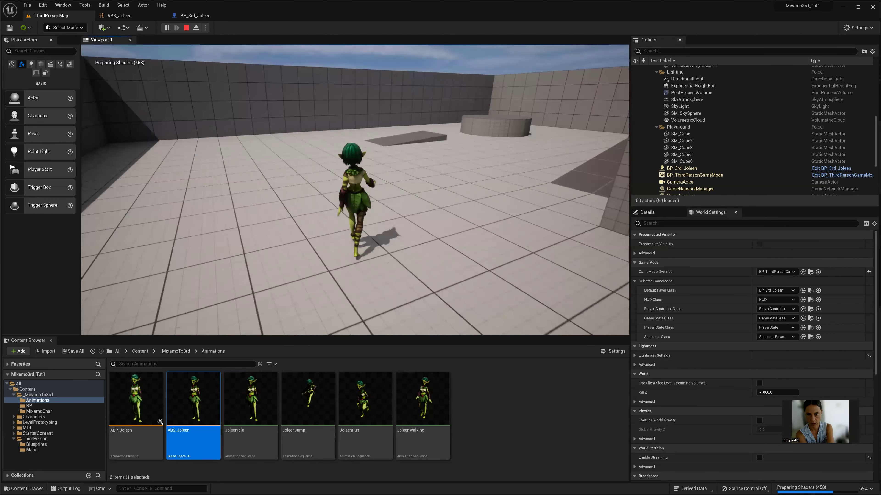
{"action": "key", "text": "space"}
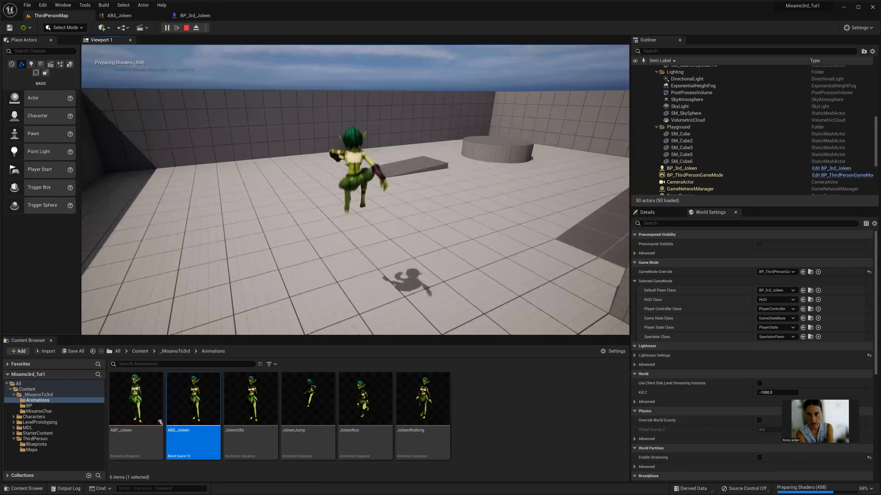
{"action": "key", "text": "w"}
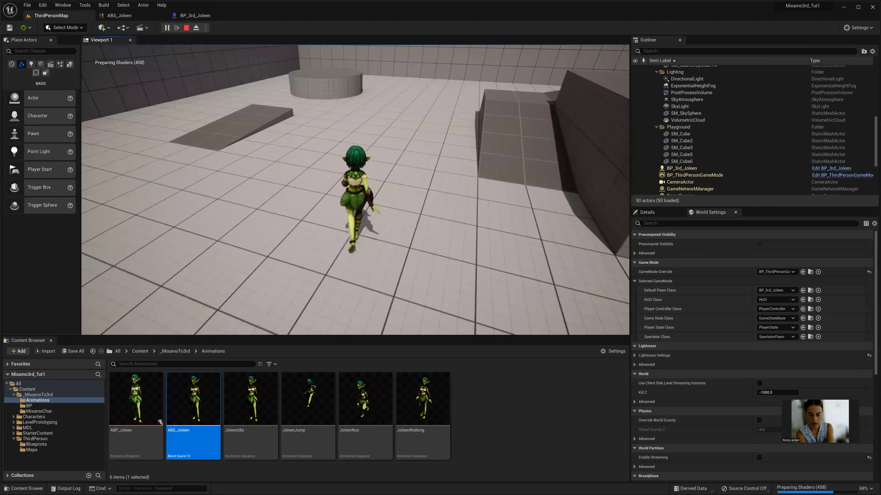
{"action": "key", "text": "space"}
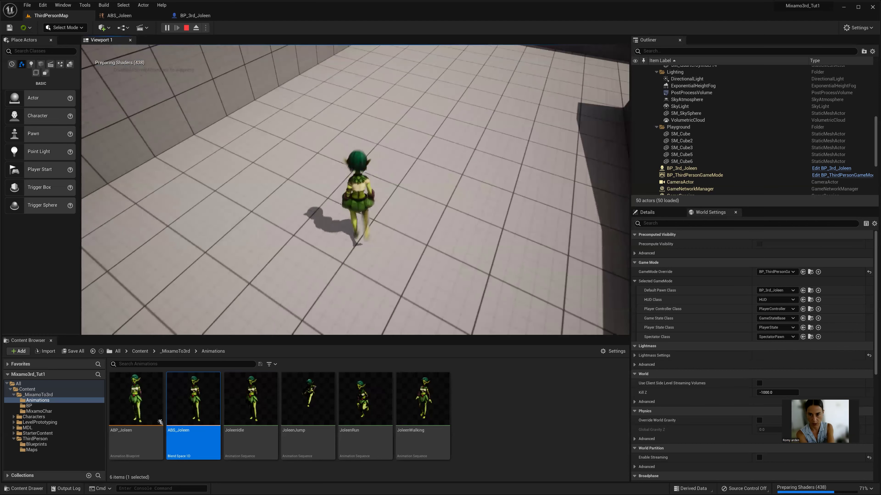
{"action": "key", "text": "Escape"}
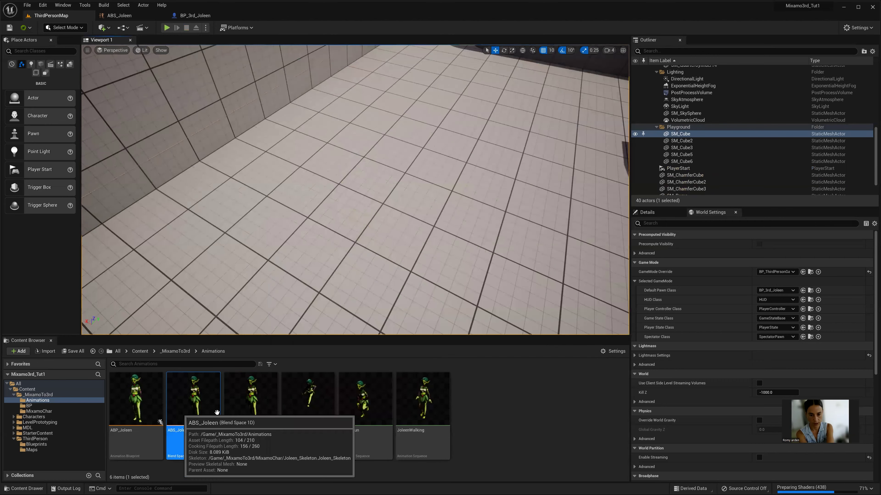
Step: In ABS_Joleen, raise the Speed axis maximum to 500
{"action": "double_click", "coordinate": [187, 412]}
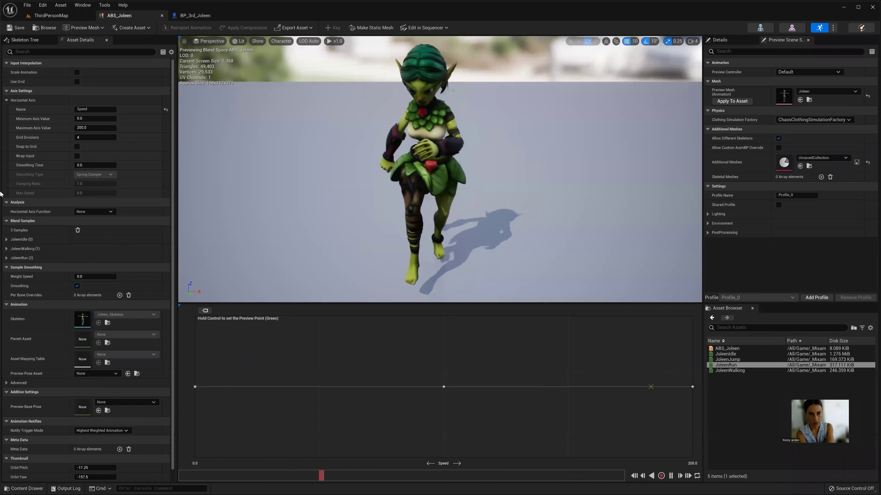
{"action": "left_click", "coordinate": [87, 128]}
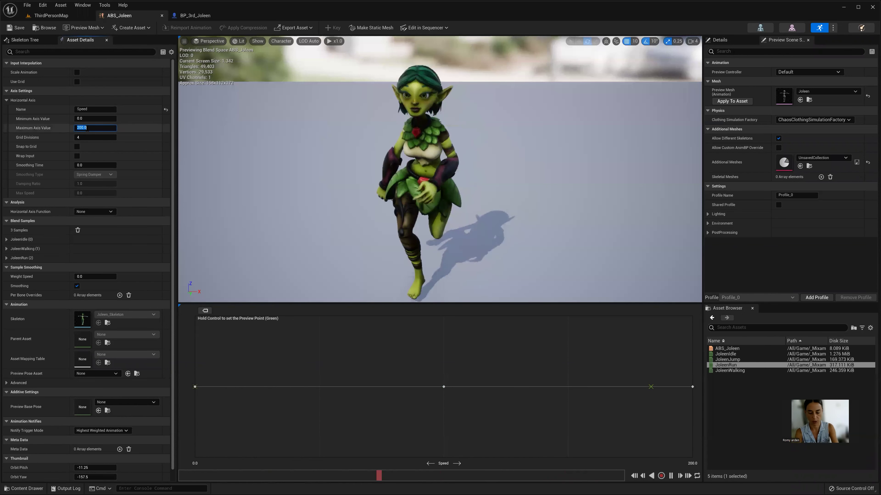
{"action": "type", "text": "500"}
{"action": "key", "text": "Return"}
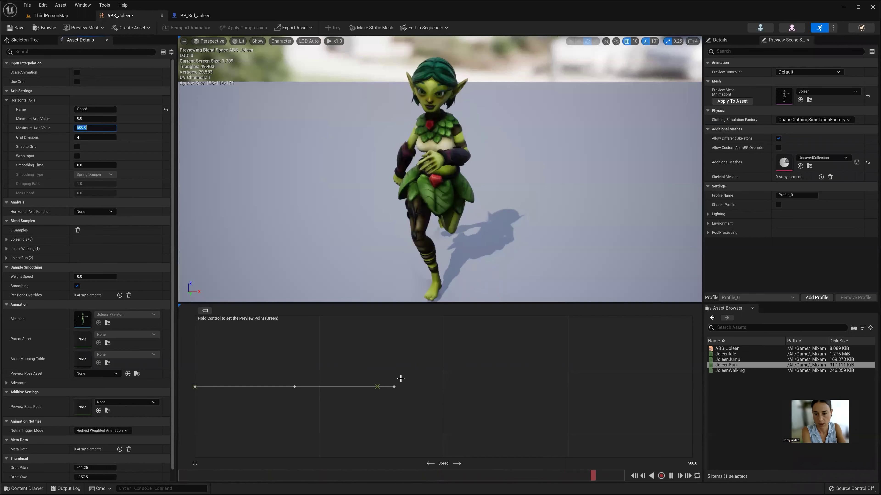
Step: Move the blend sample at Speed 200 to Speed 500
{"action": "left_click", "coordinate": [394, 387]}
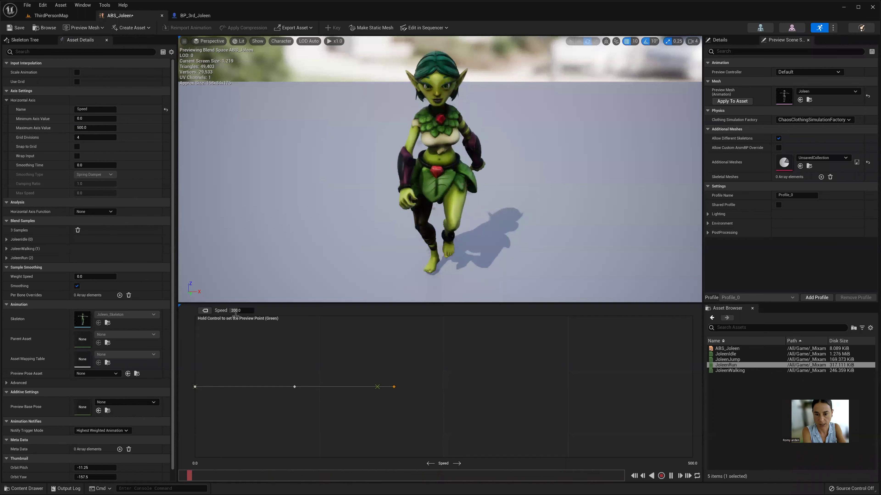
{"action": "left_click", "coordinate": [235, 311]}
{"action": "type", "text": "500"}
{"action": "key", "text": "Return"}
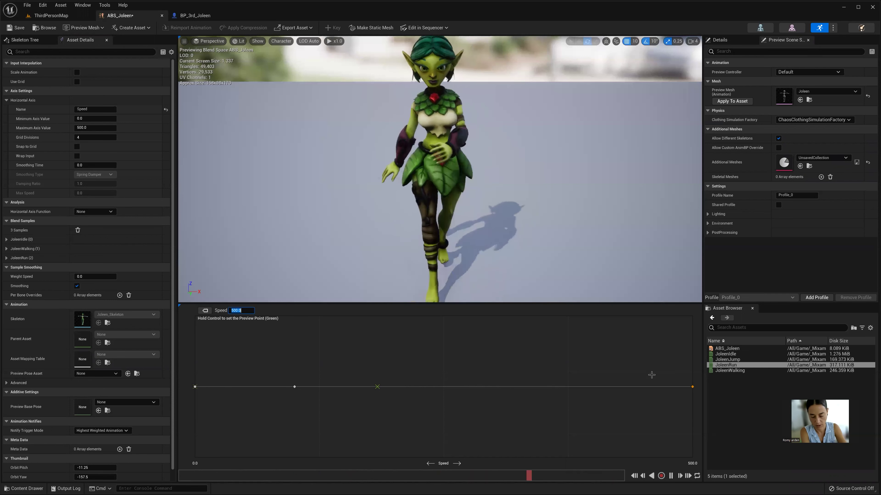
{"action": "key", "text": "ctrl"}
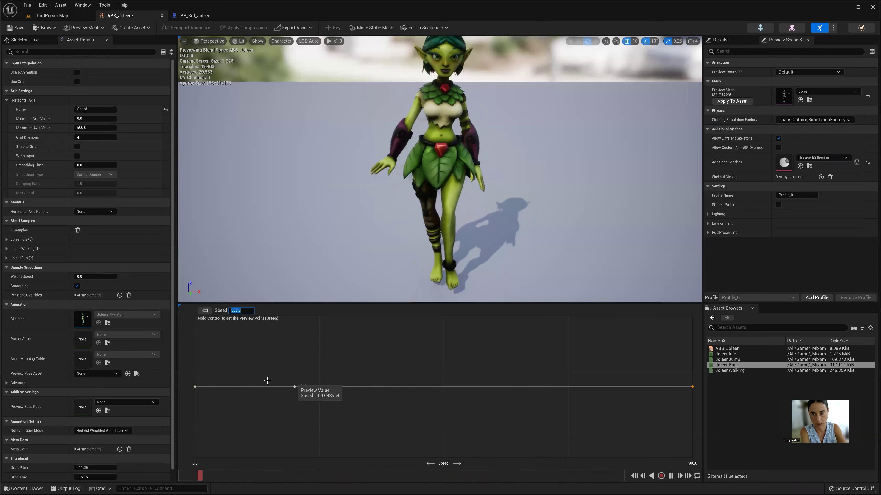
{"action": "key", "text": "ctrl"}
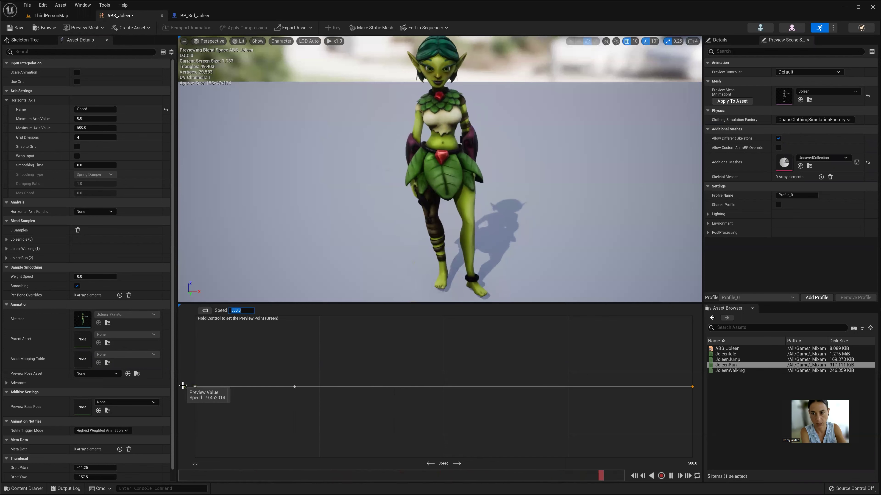
{"action": "key", "text": "ctrl"}
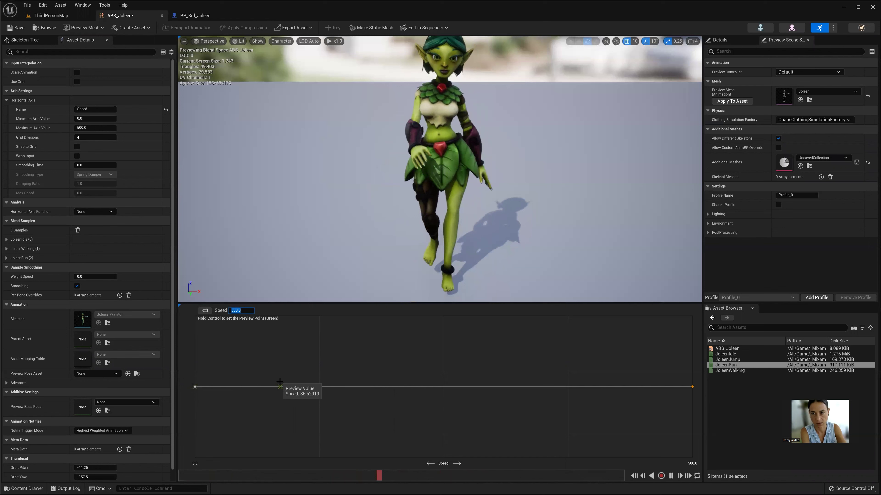
{"action": "key", "text": "ctrl"}
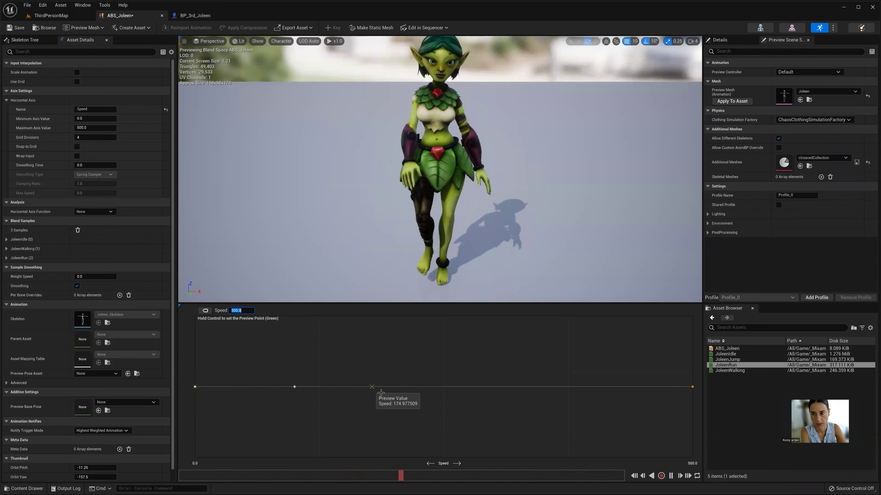
{"action": "key", "text": "ctrl"}
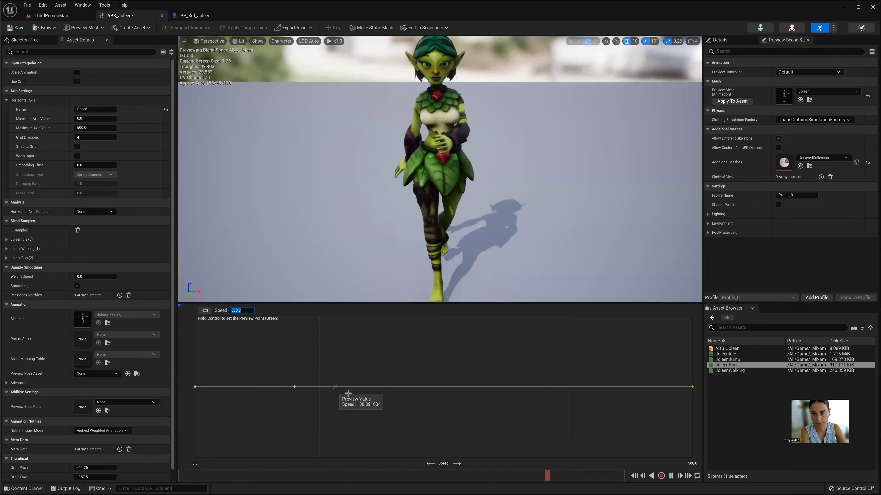
{"action": "key", "text": "ctrl"}
{"action": "key", "text": "ctrl"}
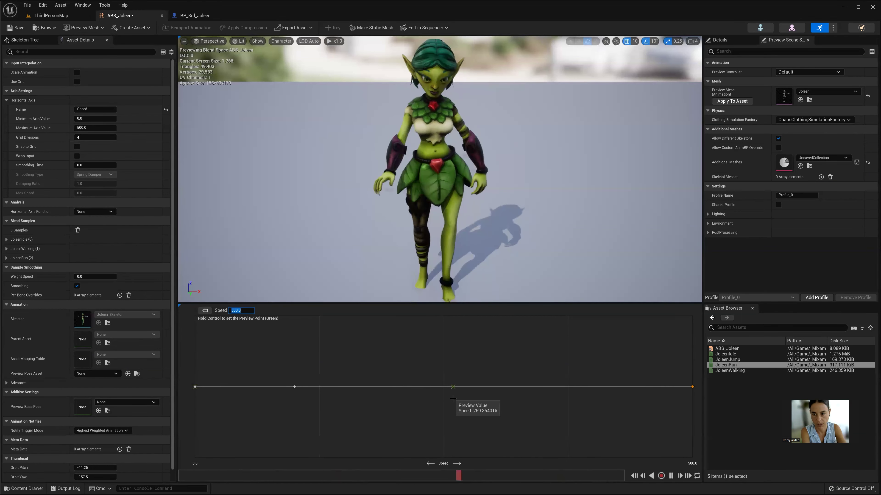
{"action": "key", "text": "ctrl"}
{"action": "key", "text": "ctrl"}
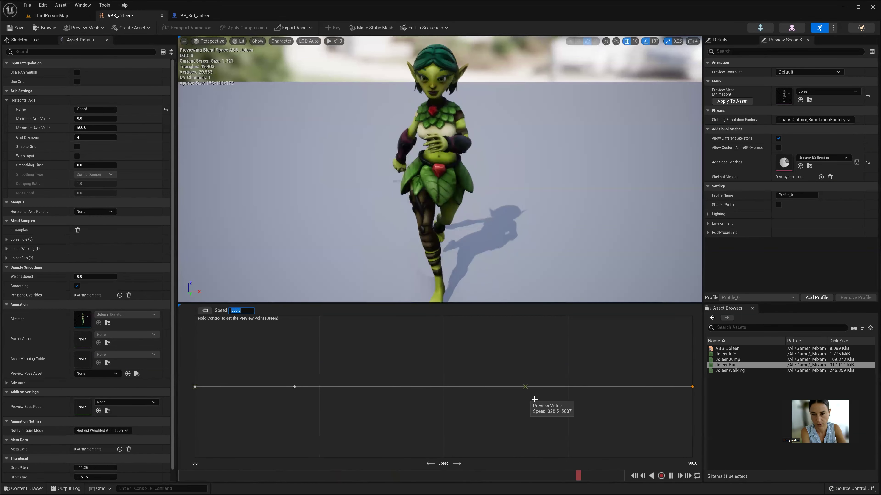
{"action": "key", "text": "ctrl"}
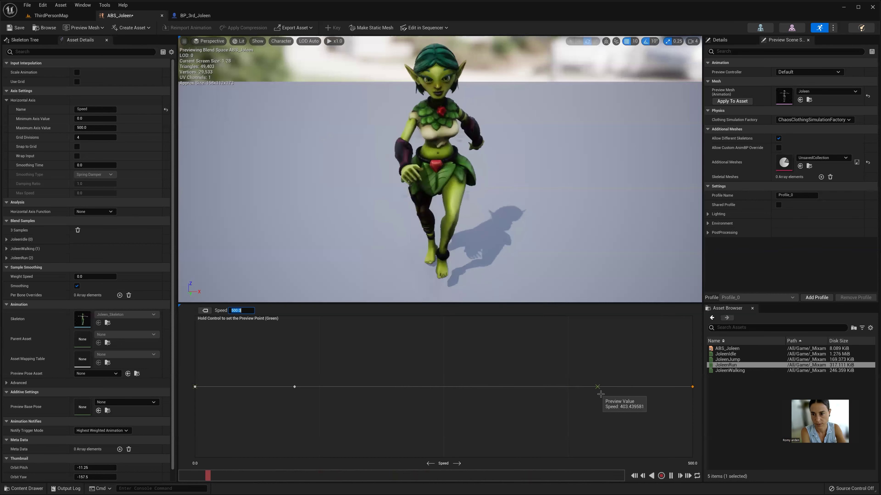
{"action": "key", "text": "ctrl"}
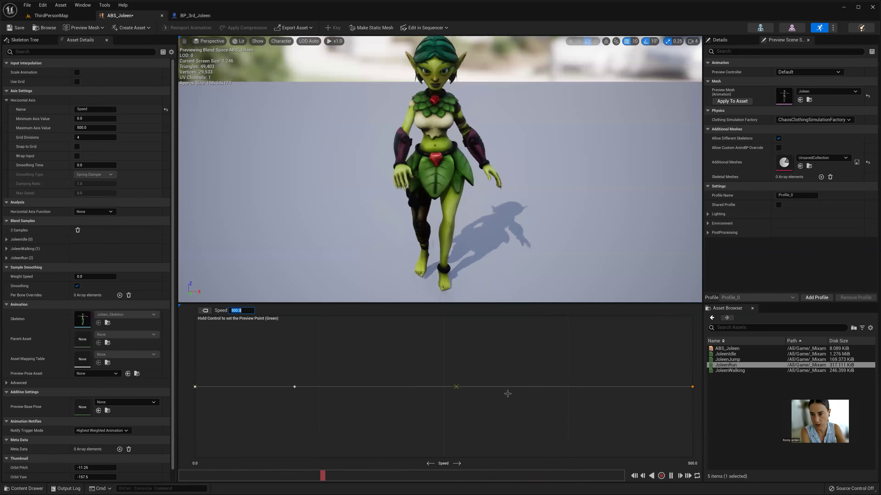
{"action": "key", "text": "ctrl"}
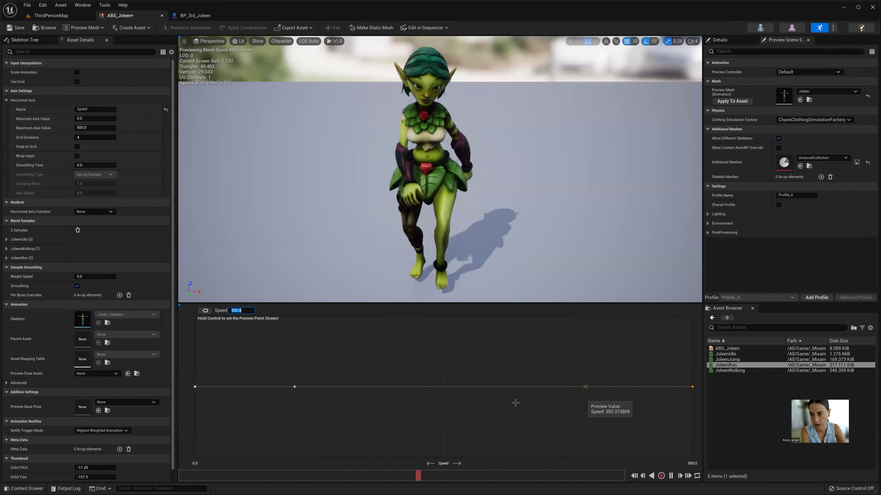
{"action": "key", "text": "ctrl"}
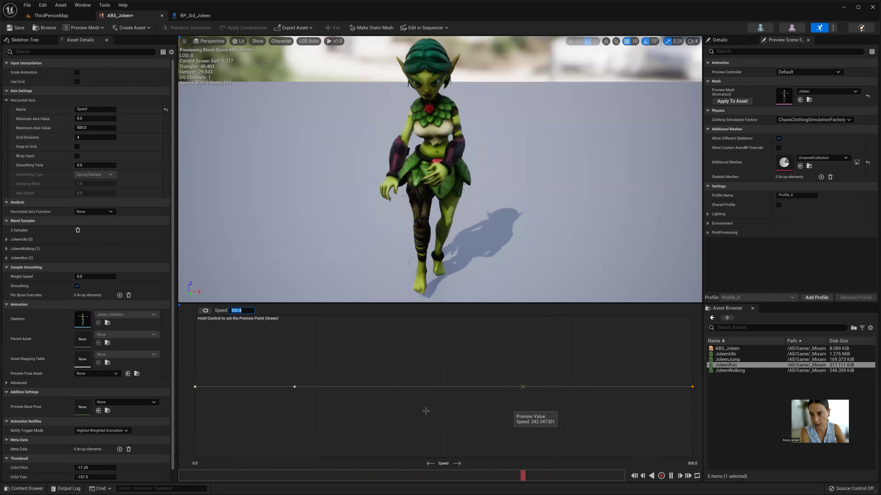
{"action": "key", "text": "ctrl"}
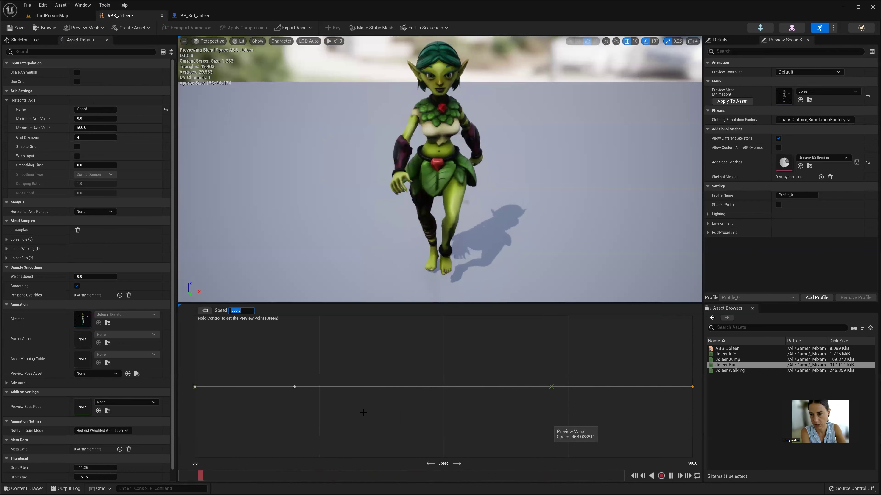
{"action": "key", "text": "ctrl"}
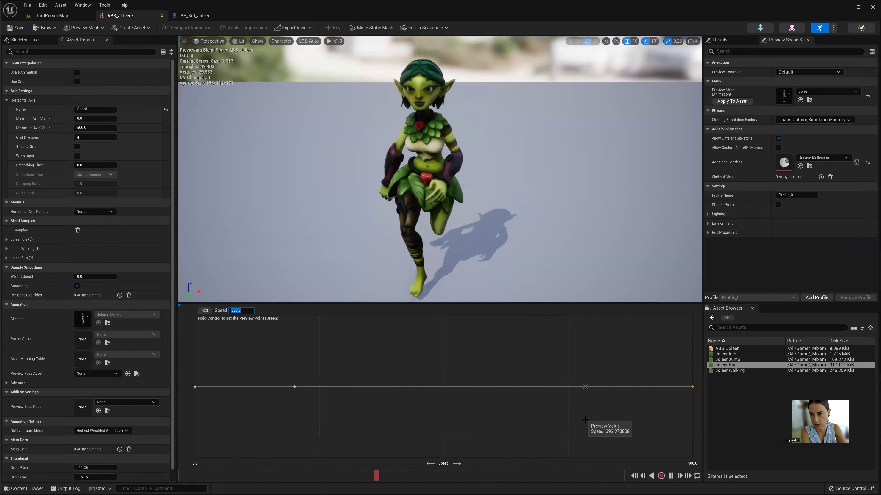
{"action": "key", "text": "ctrl"}
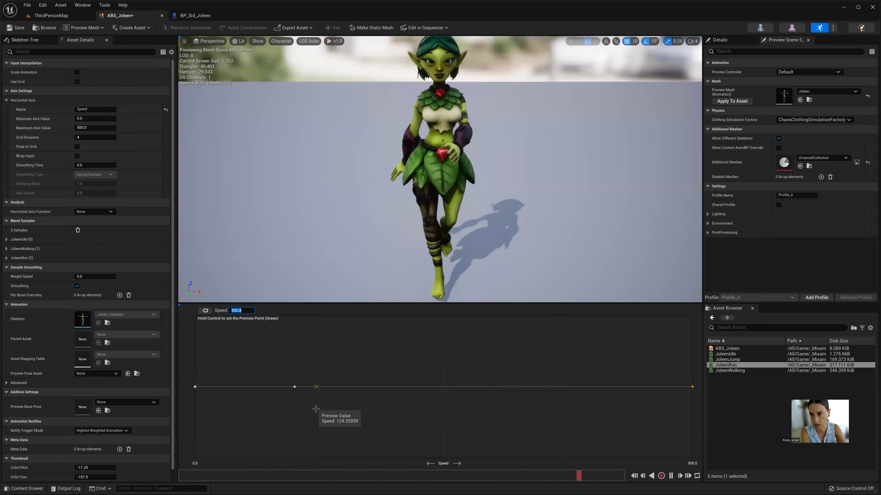
{"action": "key", "text": "ctrl"}
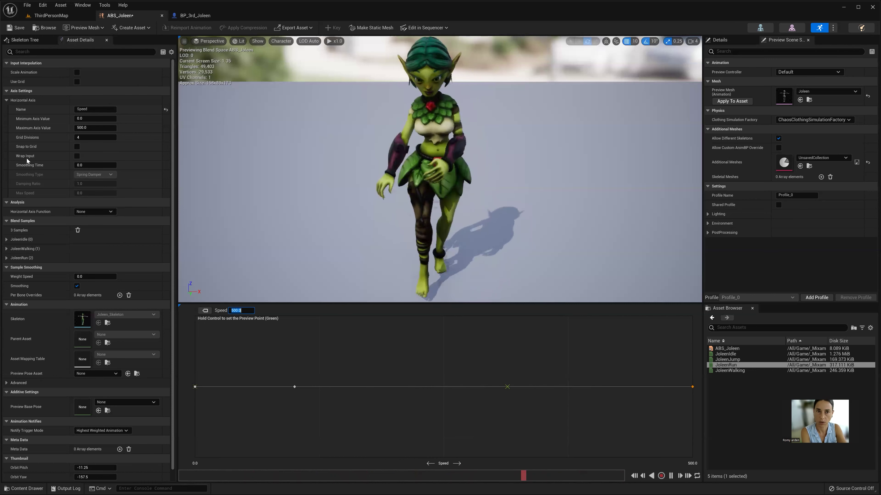
Step: Change the top SET node's Max Walk Speed in BP_3rd_Joleen to 500, save, and return to ThirdPersonMap
{"action": "left_click", "coordinate": [52, 17]}
{"action": "left_click", "coordinate": [189, 16]}
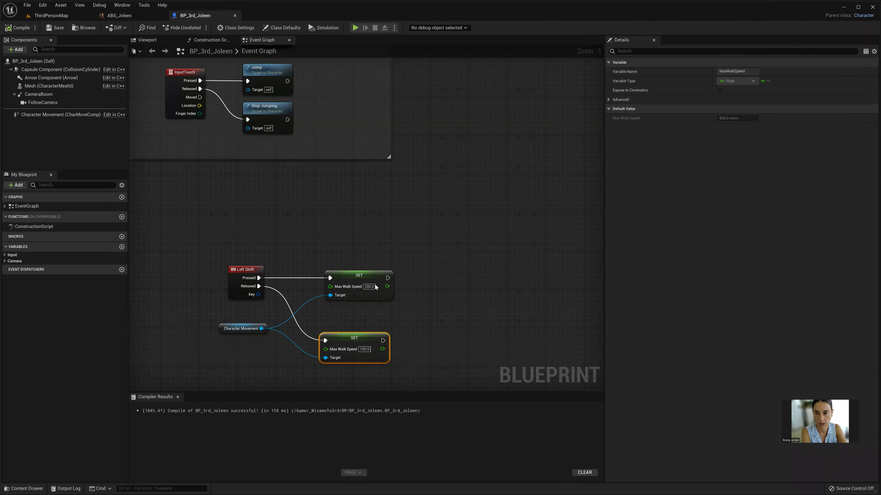
{"action": "double_click", "coordinate": [370, 287]}
{"action": "type", "text": "500"}
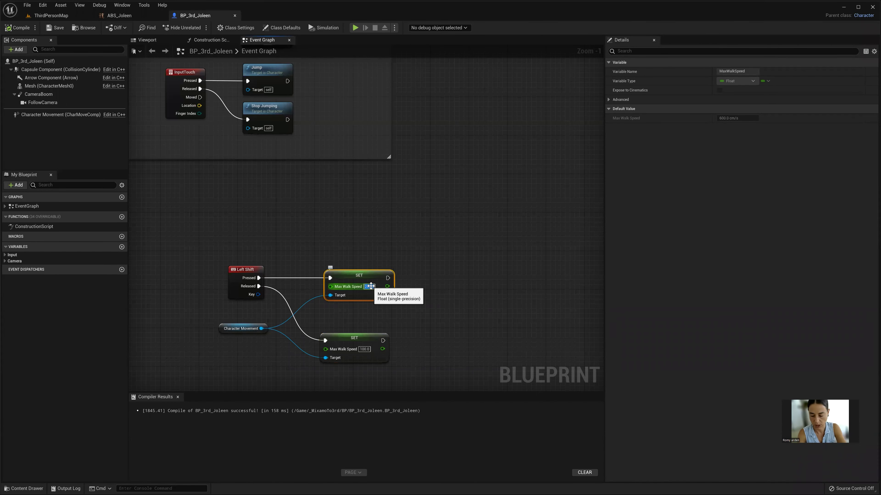
{"action": "key", "text": "Return"}
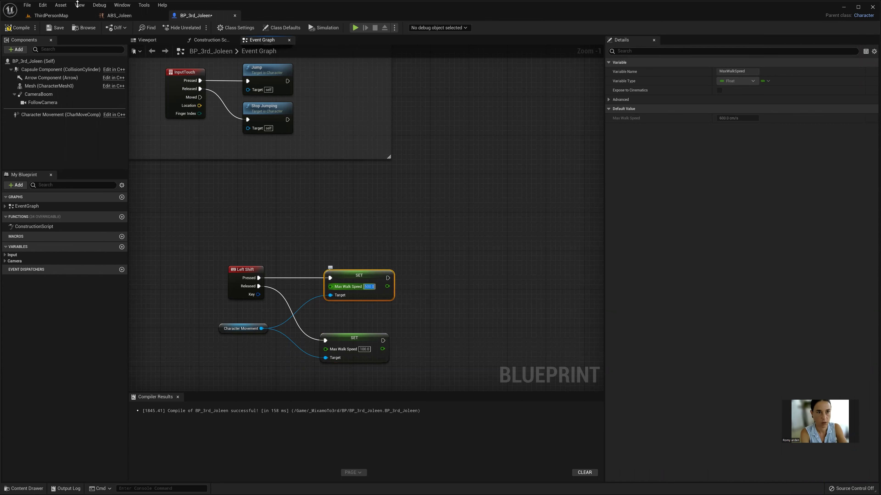
{"action": "left_click", "coordinate": [57, 28]}
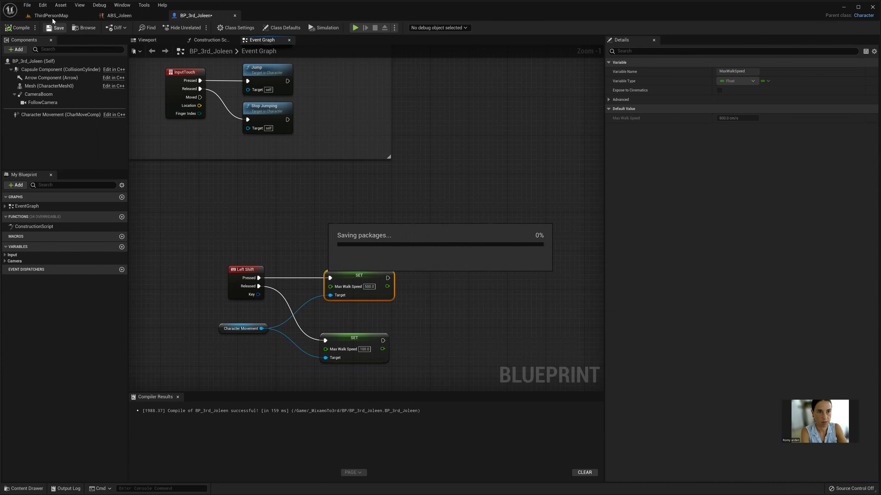
{"action": "left_click", "coordinate": [53, 17]}
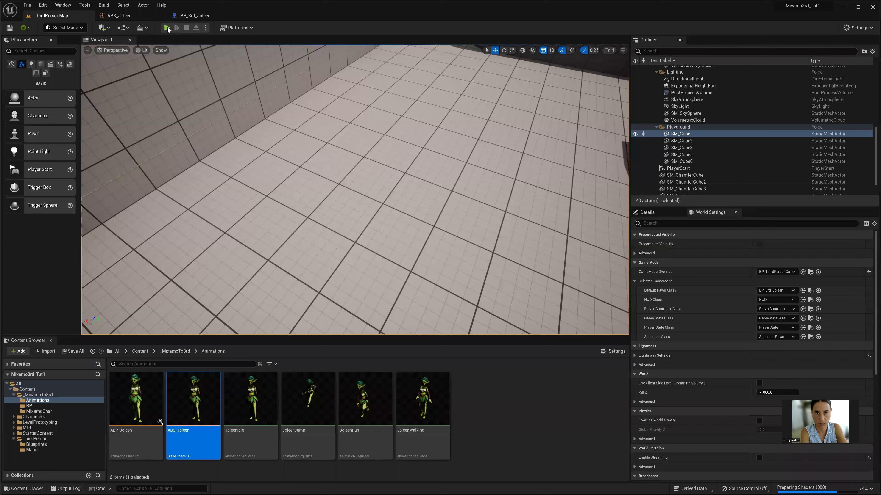
{"action": "key", "text": "alt+p"}
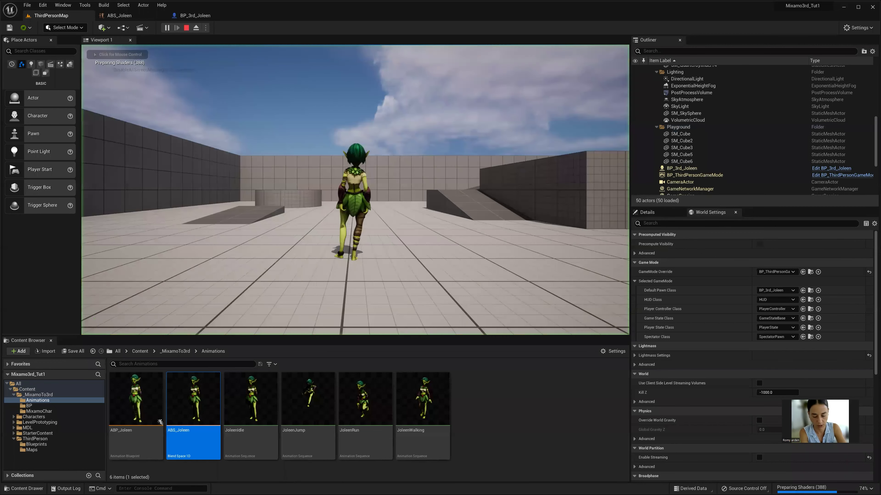
{"action": "key", "text": "w"}
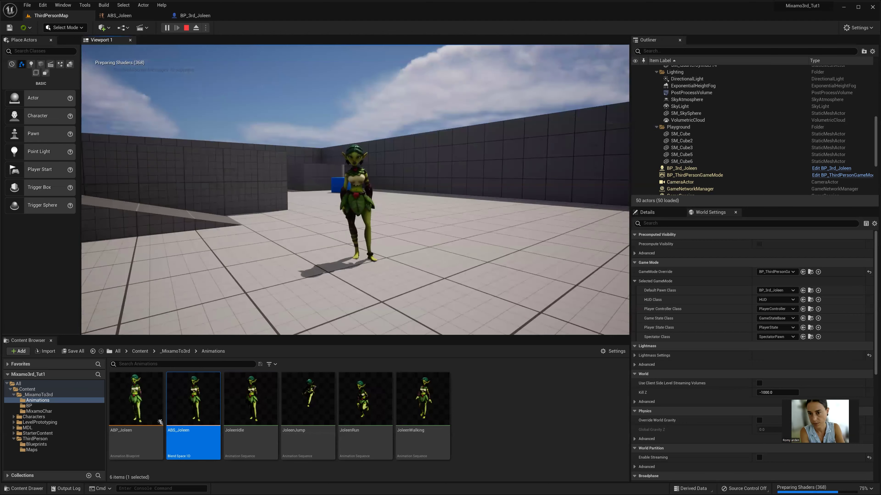
{"action": "key", "text": "w"}
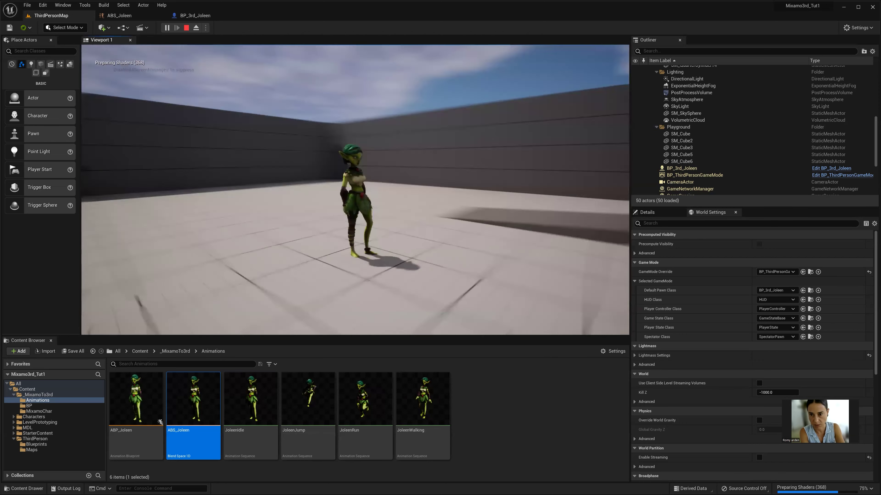
{"action": "key", "text": "w"}
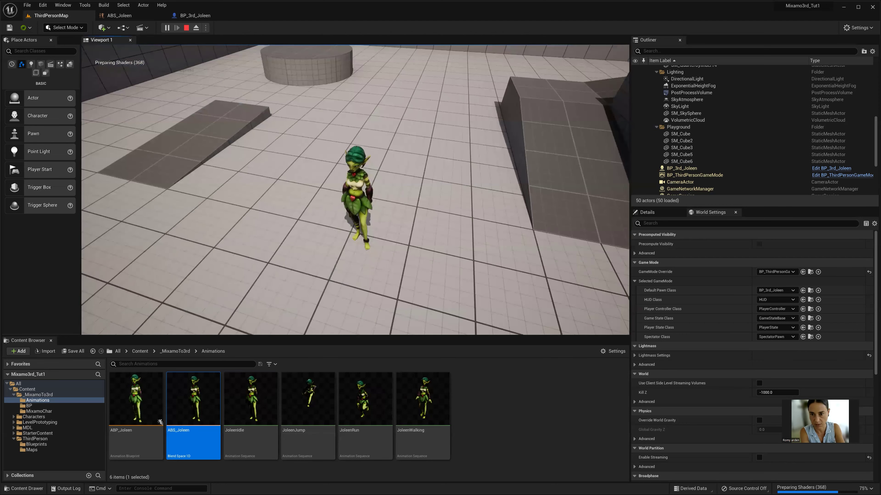
{"action": "key", "text": "w"}
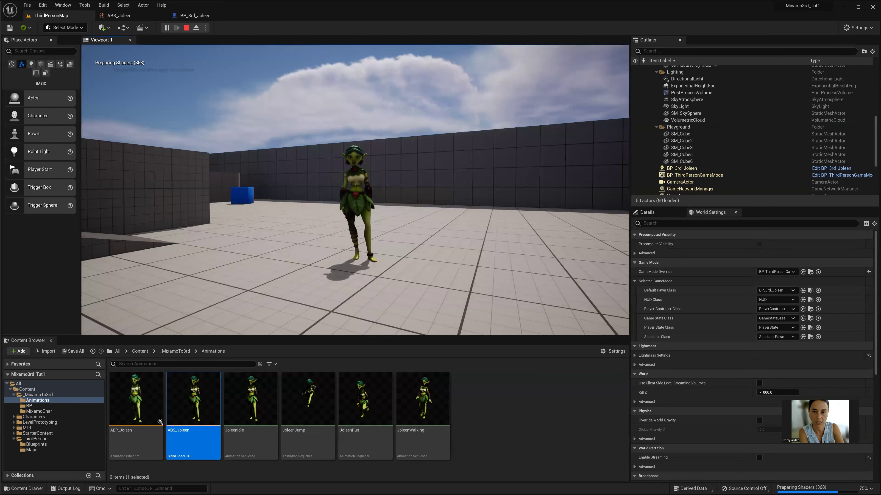
{"action": "key", "text": "Escape"}
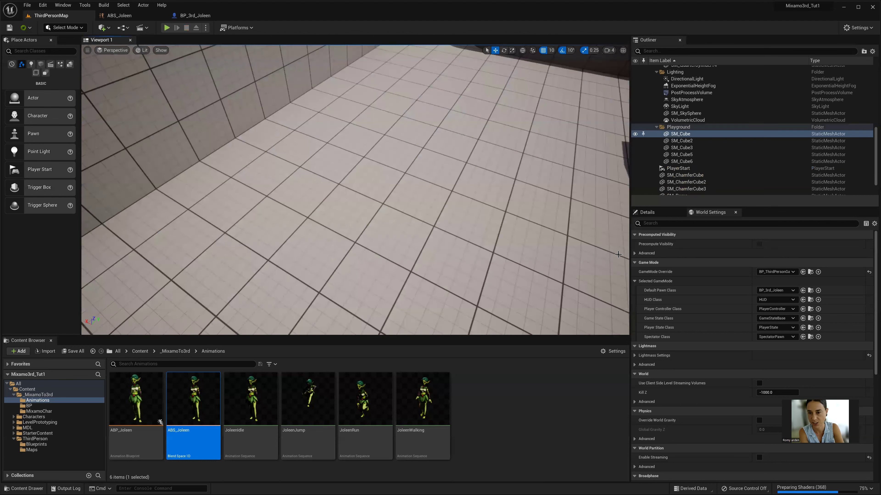